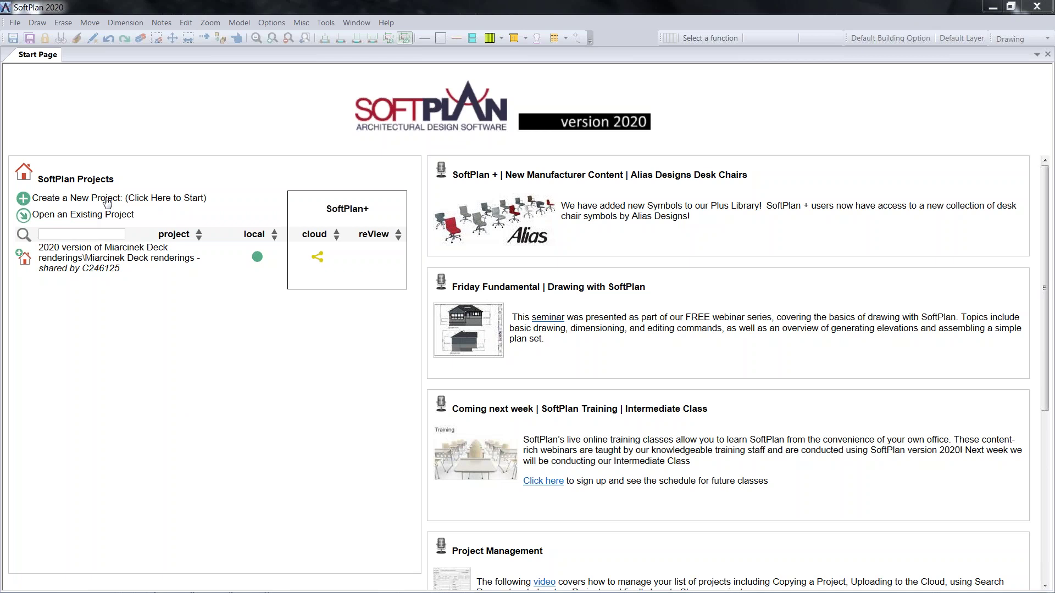
- Create a new project named Friday Fundamentals with a MAIN FLOOR drawing, turning off Open 3D Tab and Open SoftList Tab
mouse_move(90, 265)
left_click(71, 198)
left_click_drag(279, 212, 483, 88)
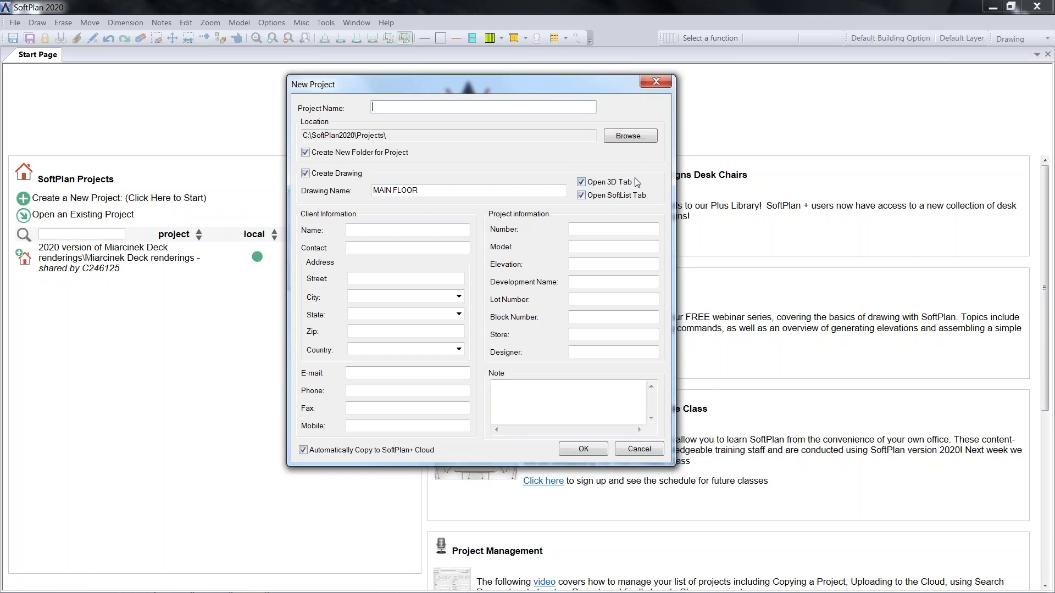
left_click(582, 199)
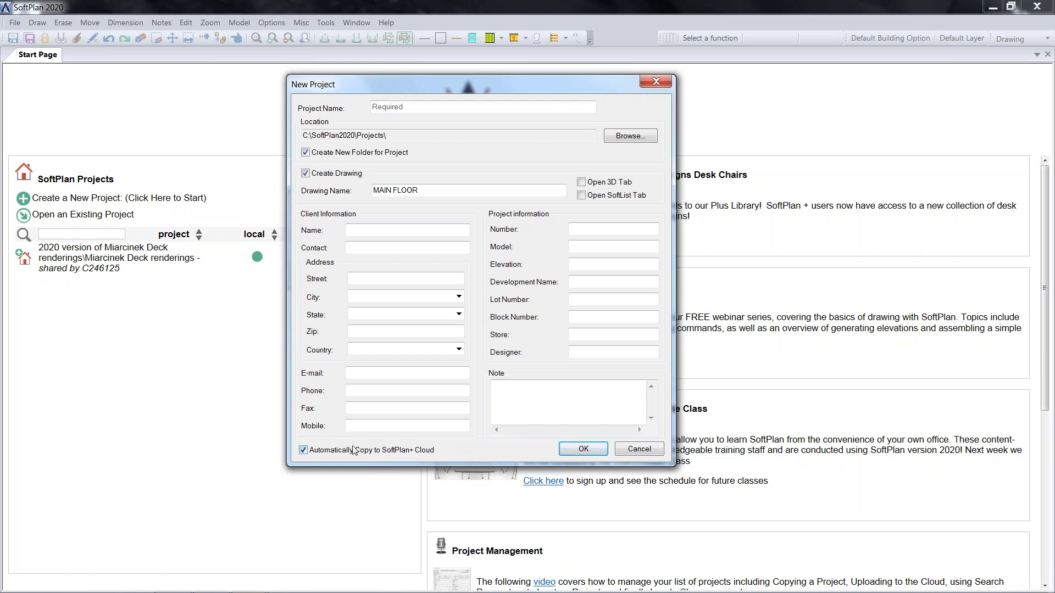
left_click(431, 108)
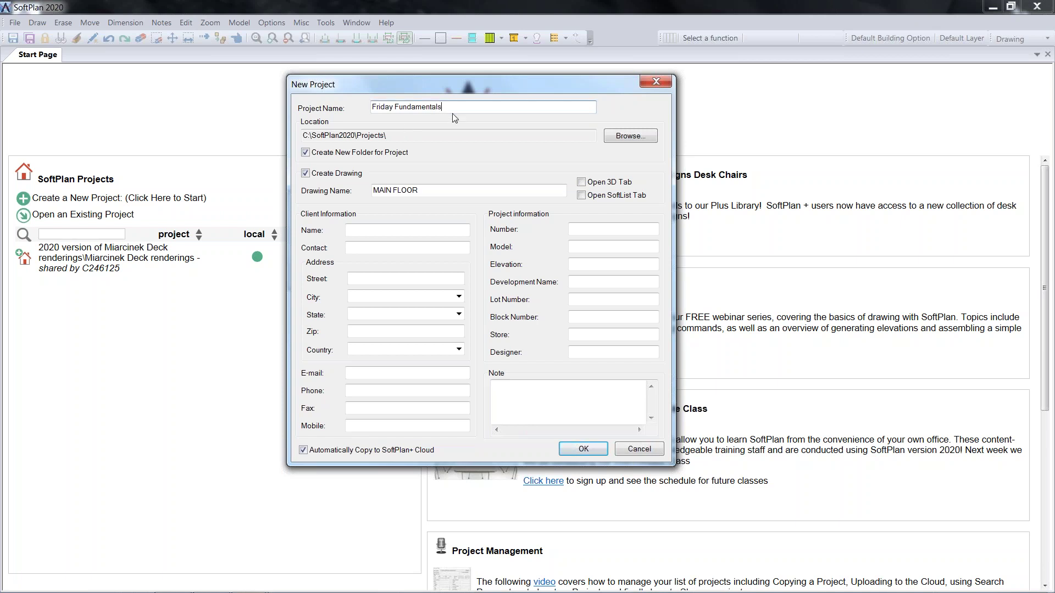
left_click(581, 449)
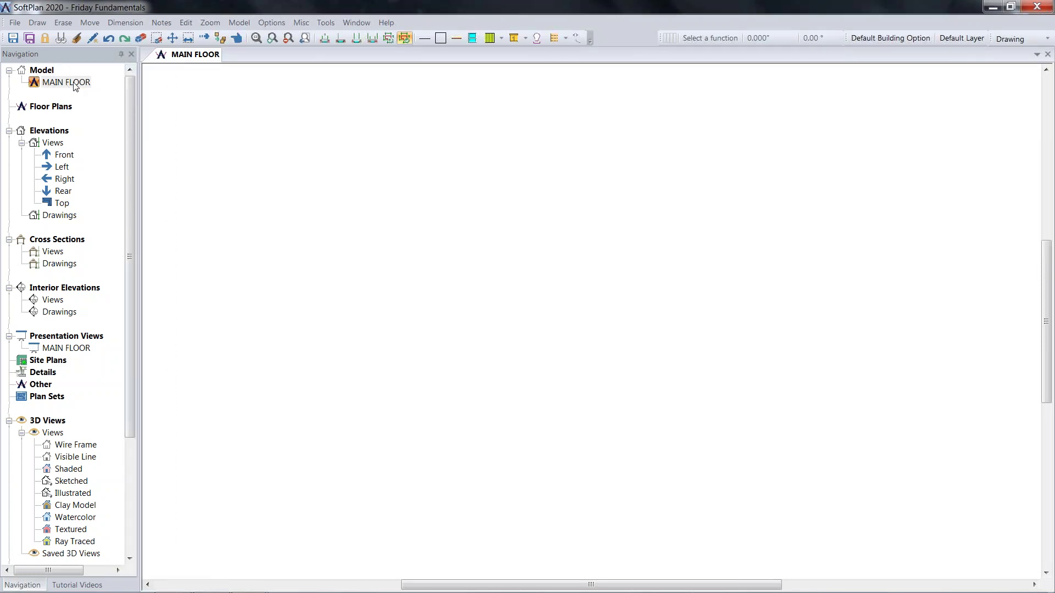
- Review the project's floor assembly in Assemble Floors and close it without changes
left_click(230, 25)
left_click(263, 34)
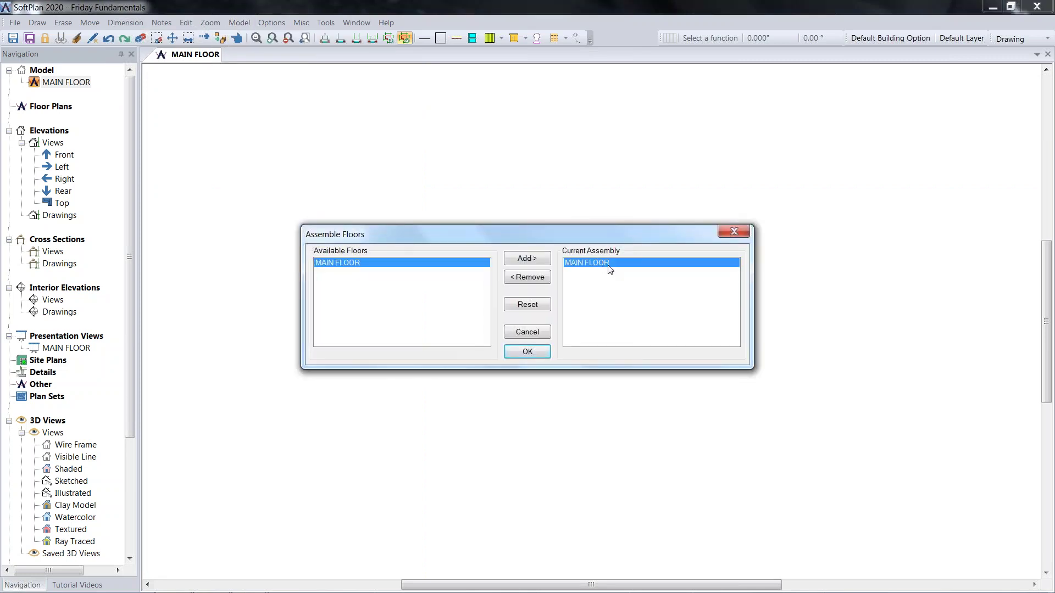
left_click(733, 231)
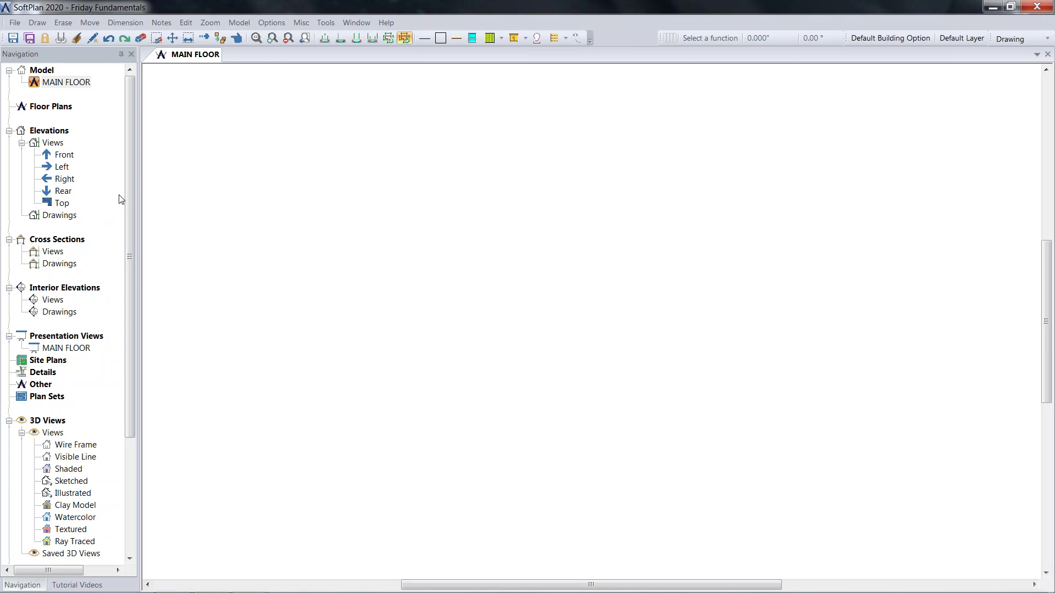
- Look through the whole project navigation tree, from Model and Elevations down to SoftList and Multi Drawings
left_click_drag(127, 188, 134, 286)
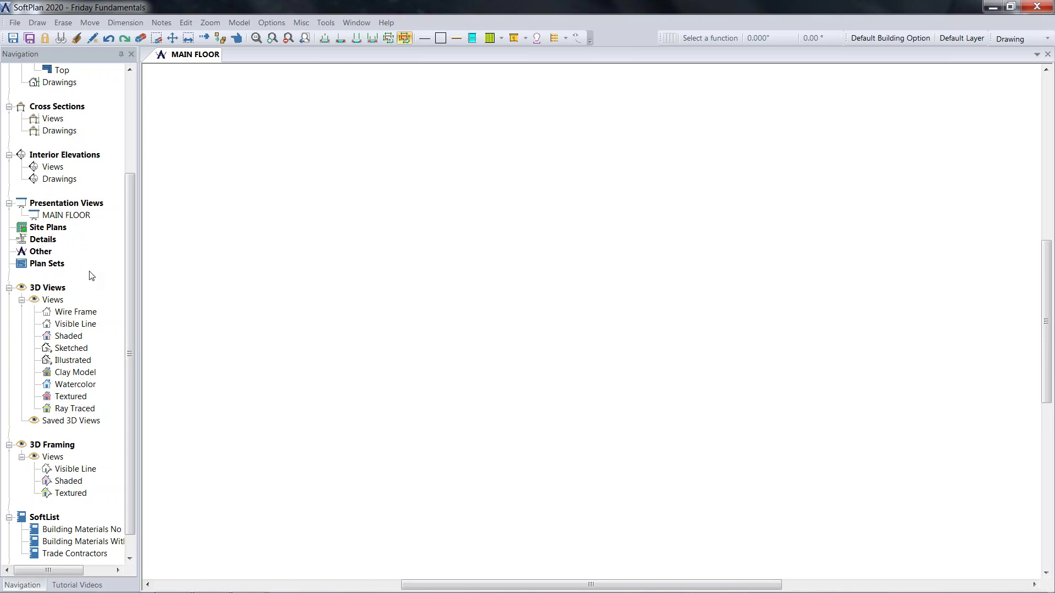
left_click_drag(130, 231, 136, 291)
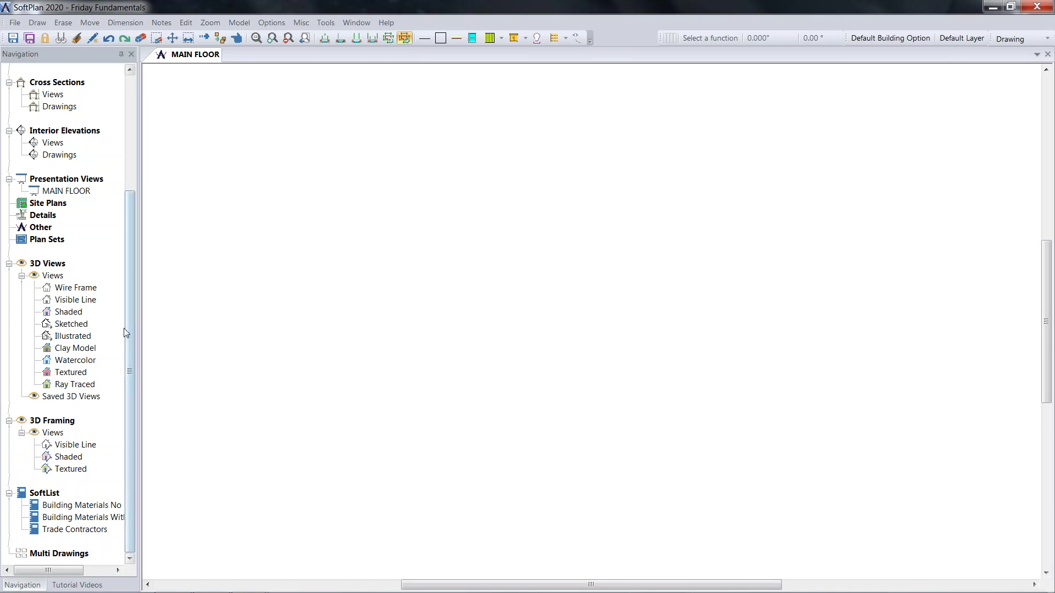
left_click_drag(131, 326, 126, 211)
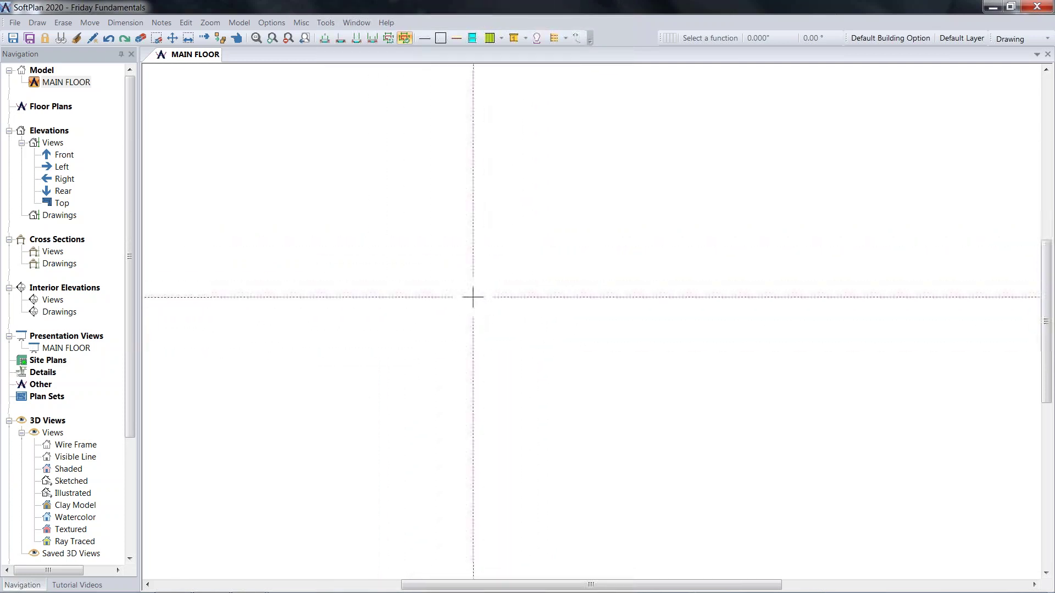
- Open the wall definitions for editing in the default drawing options of System Options
left_click(12, 25)
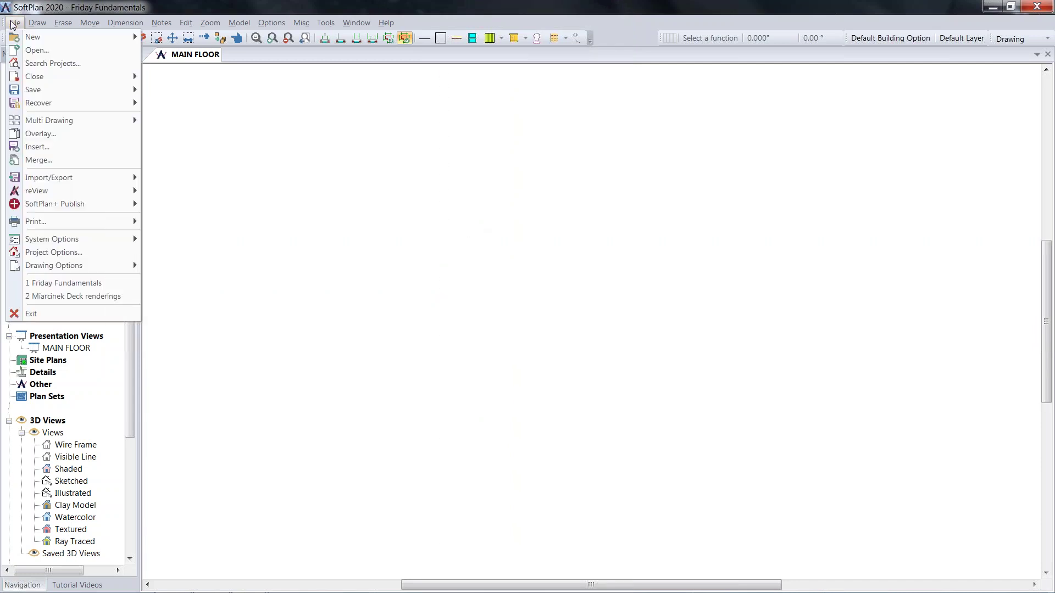
mouse_move(96, 243)
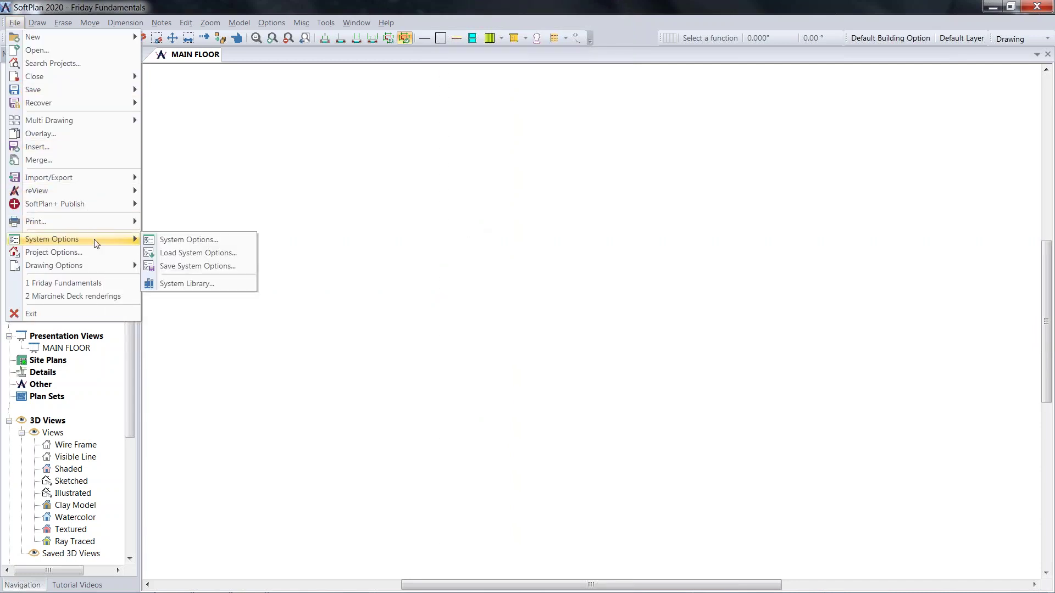
left_click(182, 241)
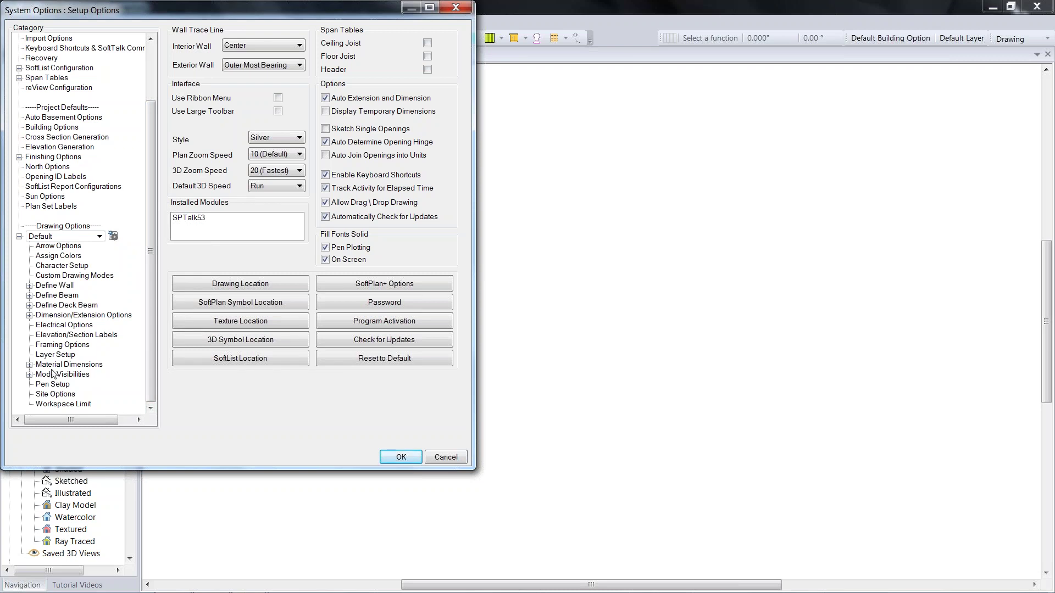
left_click(29, 286)
left_click(50, 296)
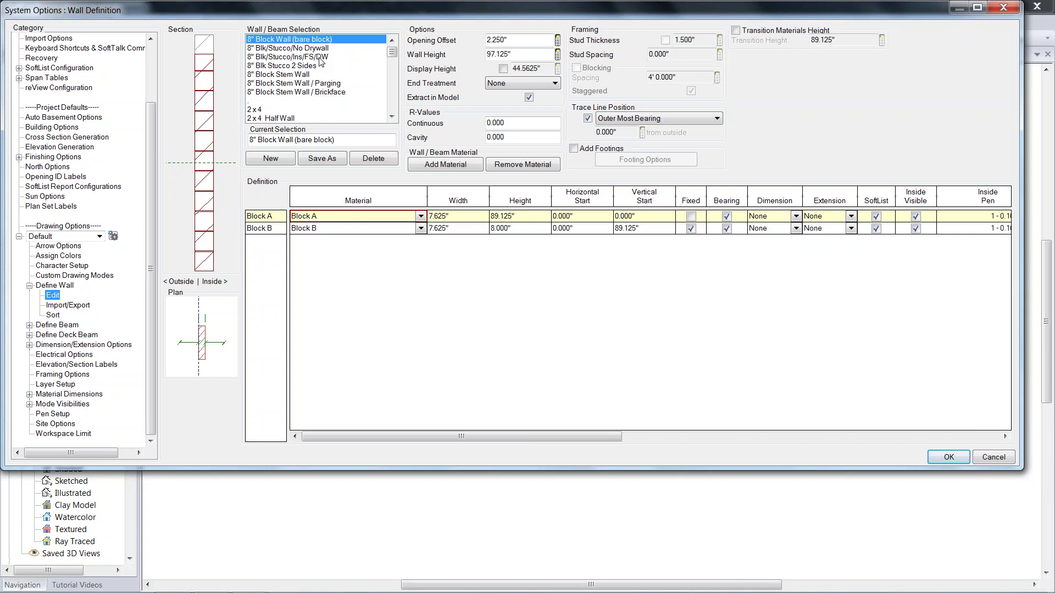
- Inspect the 8" Blk Stucco 2 Sides and 8" Blk/Stucco/Ins/FS/DW walls, highlighting the latter's Block B, Rigid Insulation, Furring-Wood and Drywall A layers
left_click(272, 67)
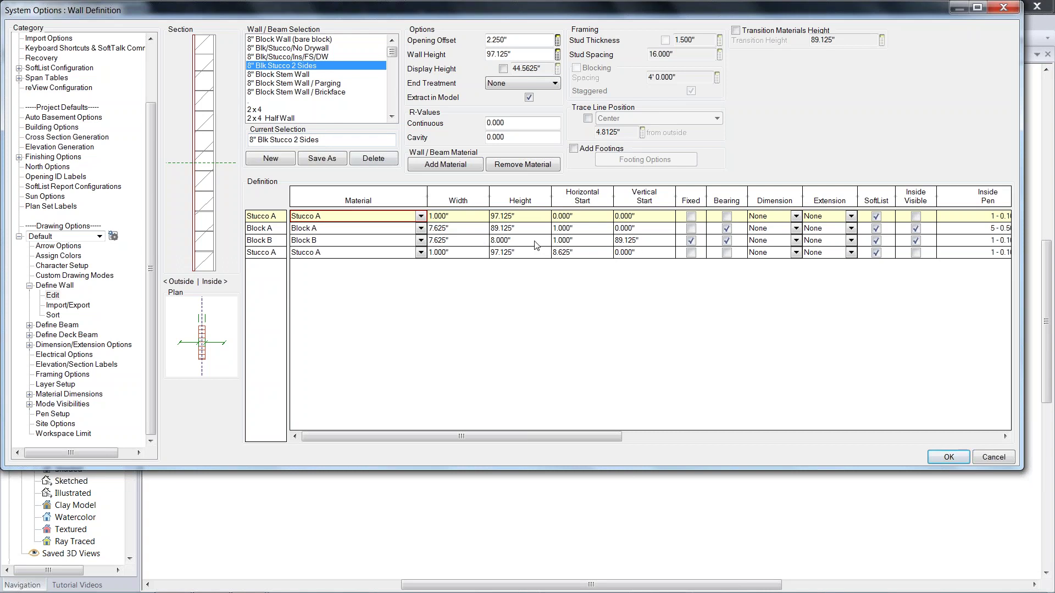
left_click(301, 57)
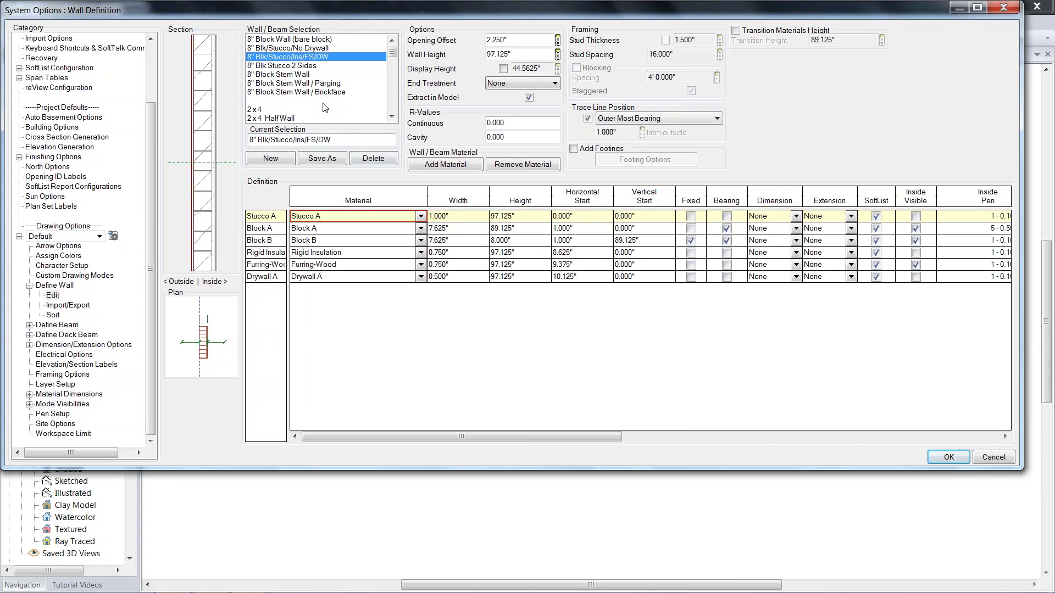
left_click(339, 242)
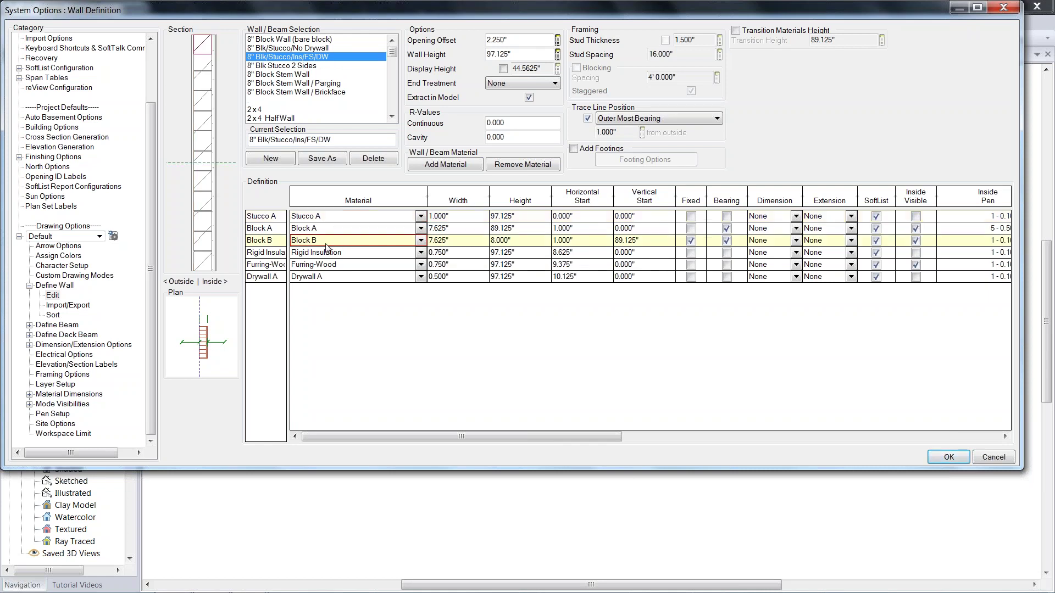
left_click(329, 256)
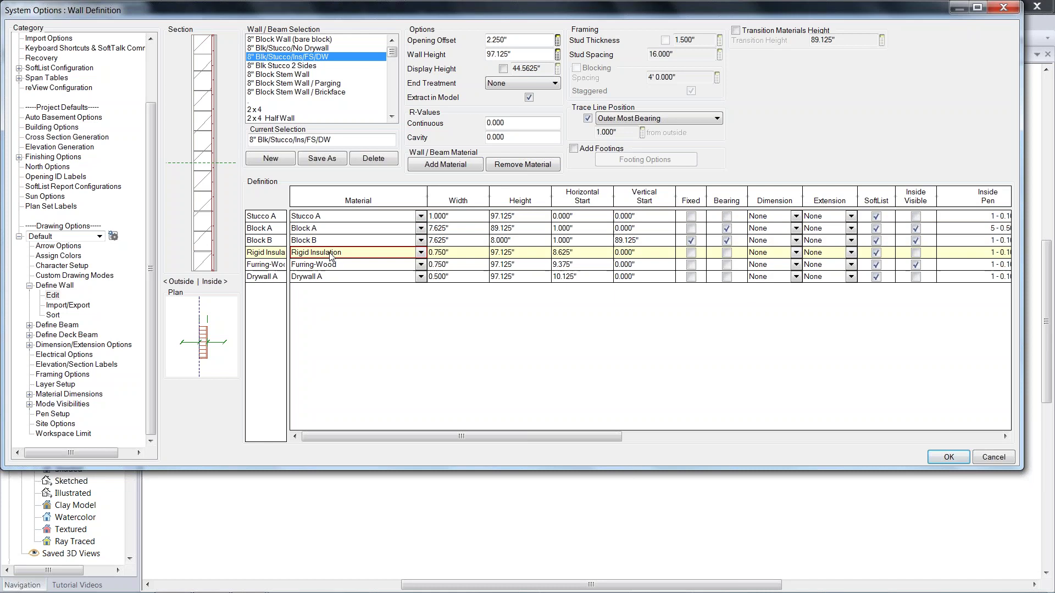
left_click(373, 268)
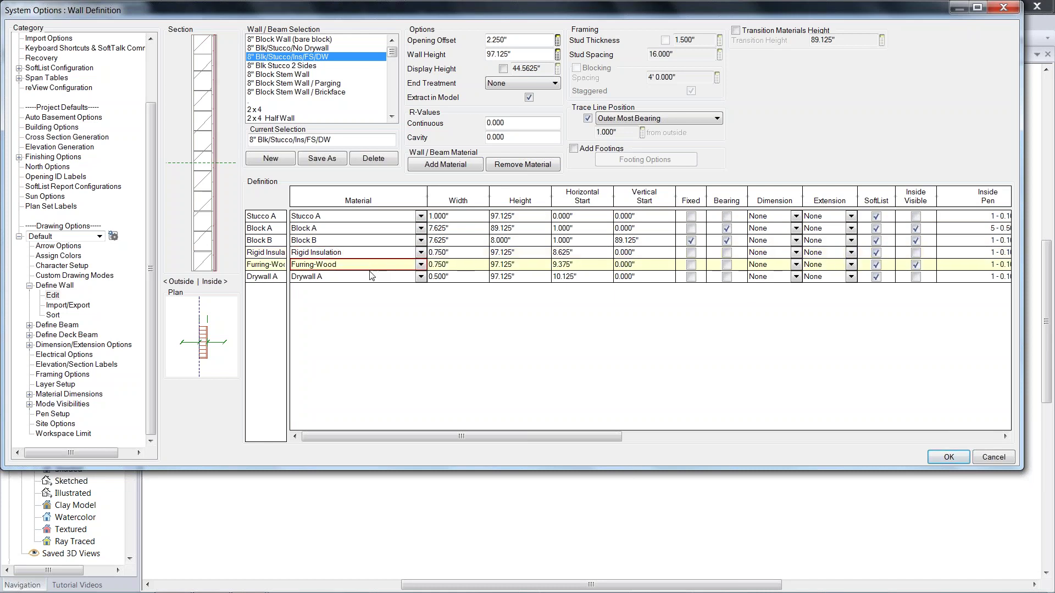
left_click(368, 276)
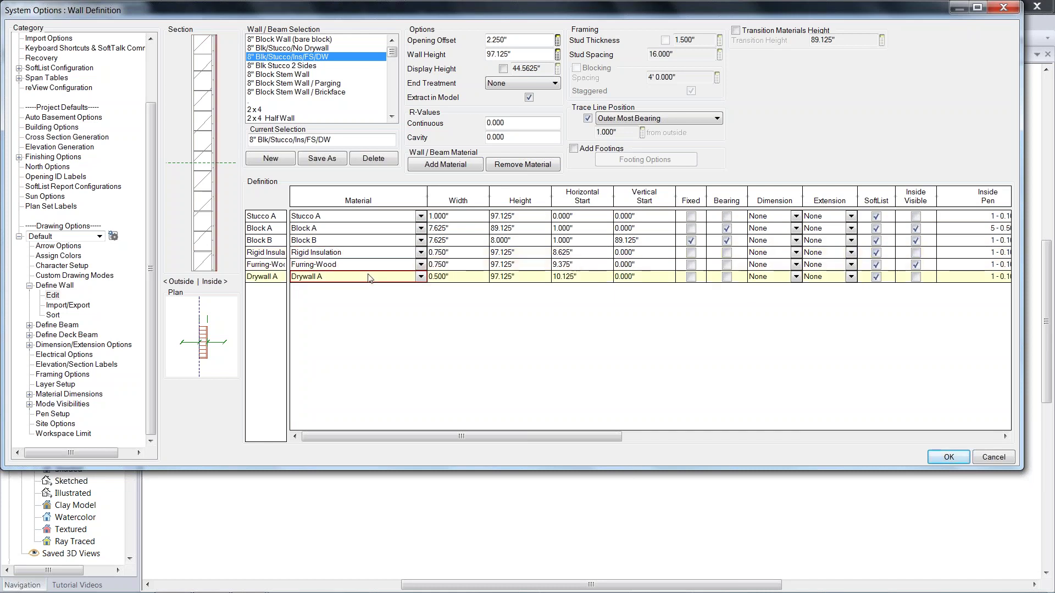
- Examine the 8" Block Stem Wall and its materials, plus the Parging and Brickface stem wall variants
left_click(299, 76)
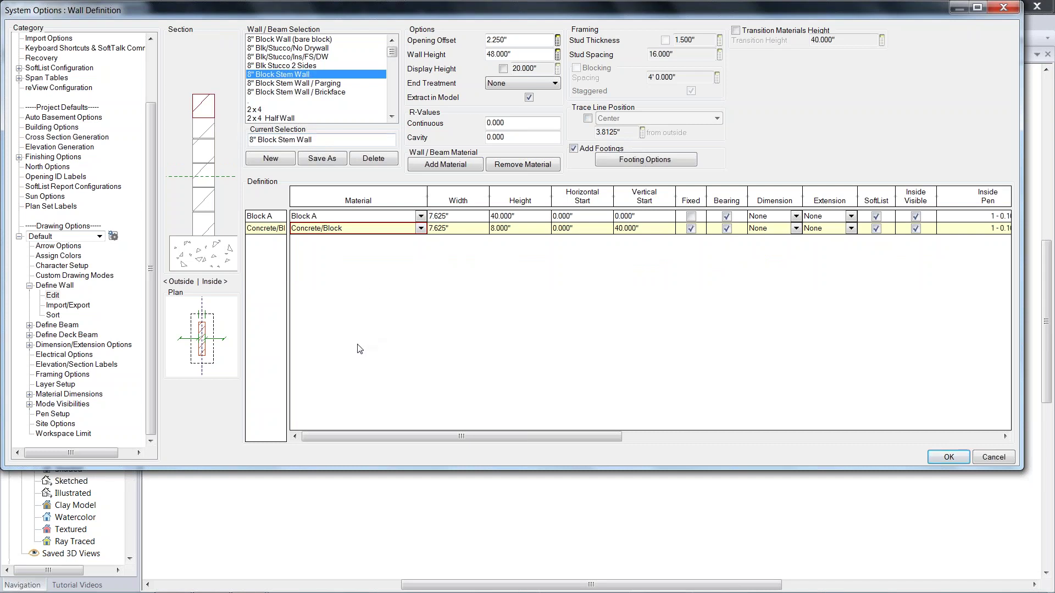
left_click(328, 218)
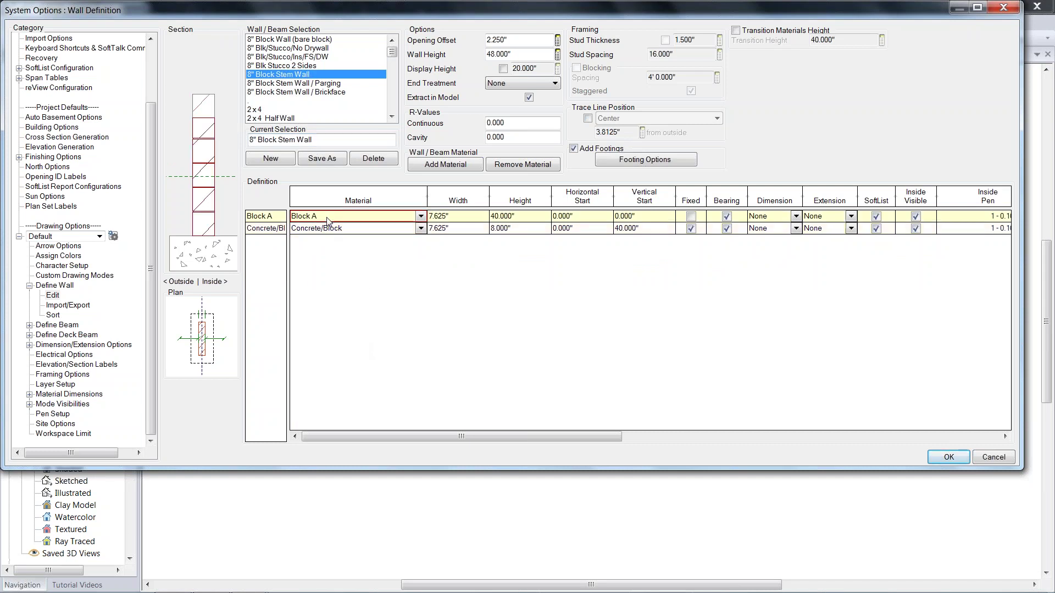
left_click(365, 230)
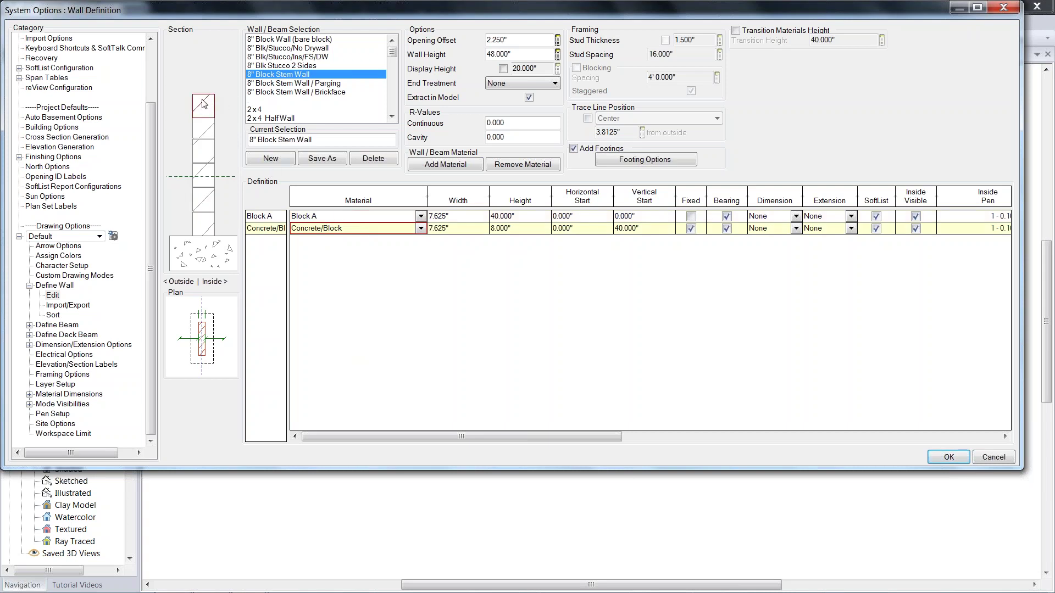
left_click(319, 84)
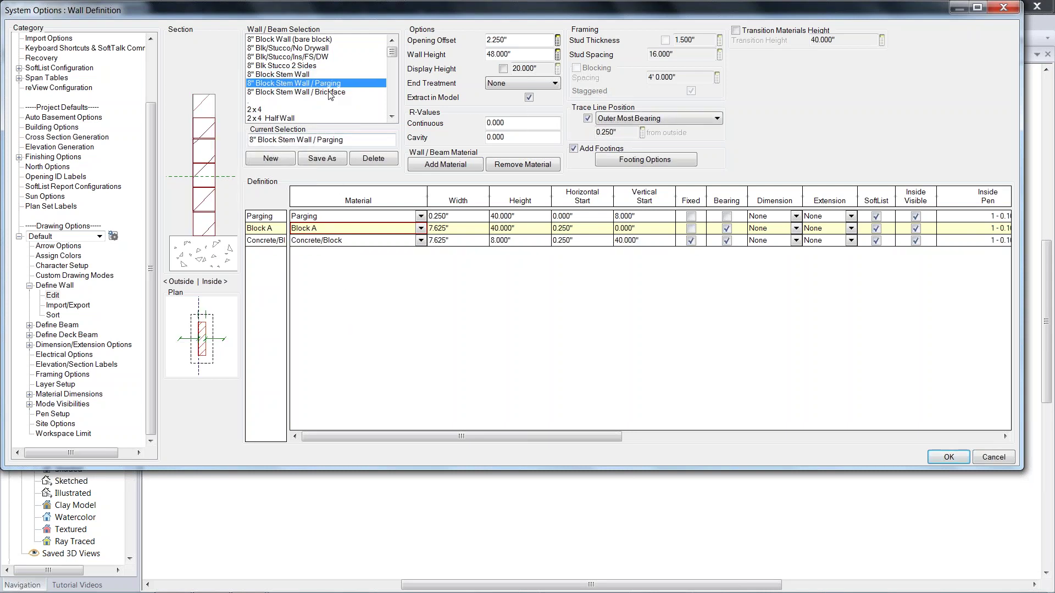
left_click(287, 92)
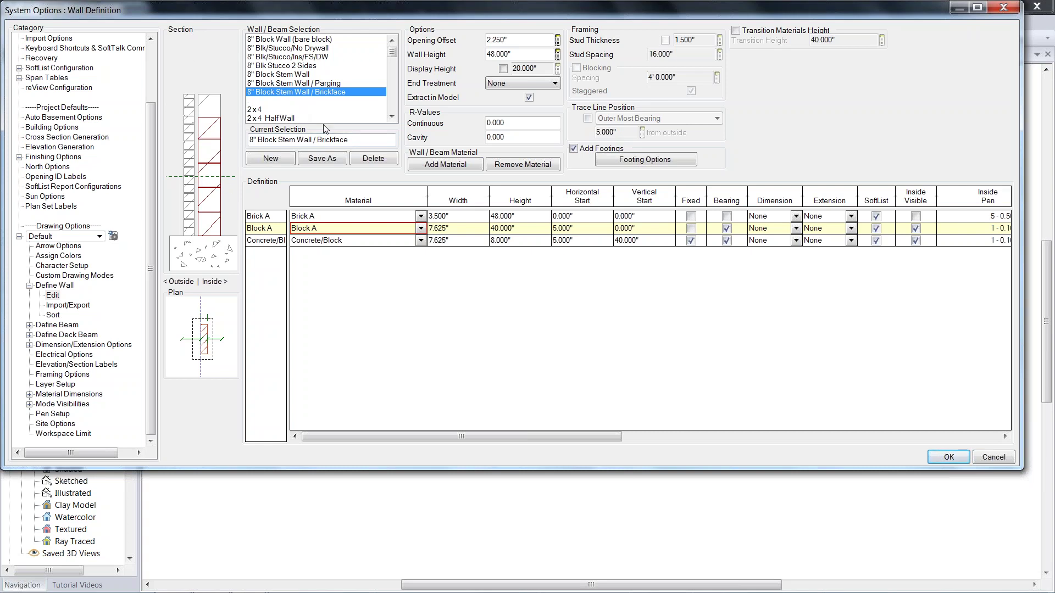
- Review the definitions of the 2 x 4, 2x6/Siding and 2x6/Hardie Siding walls
scroll(391, 119, "down", 2)
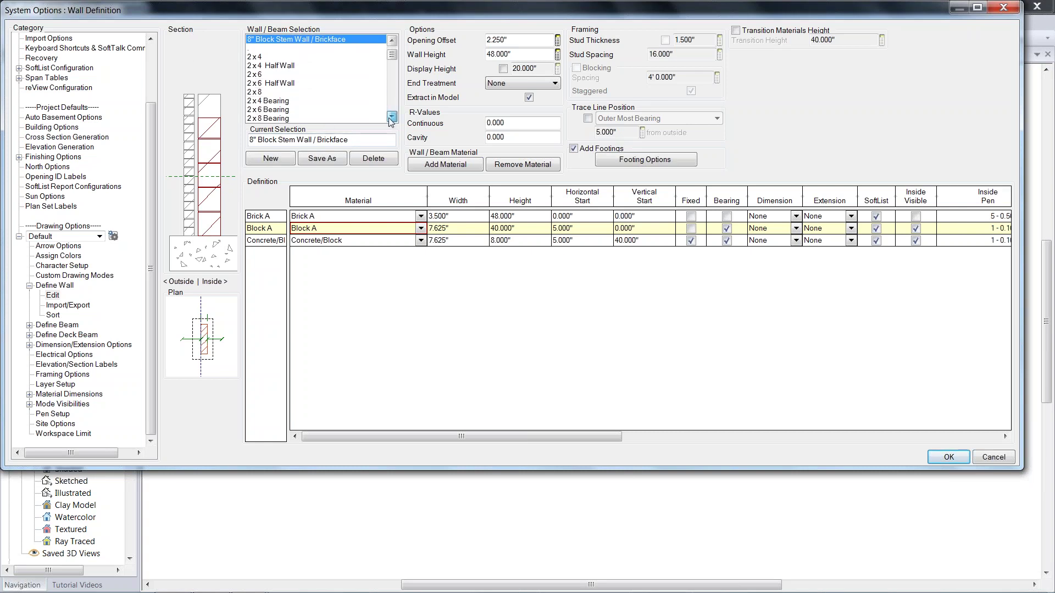
left_click(254, 57)
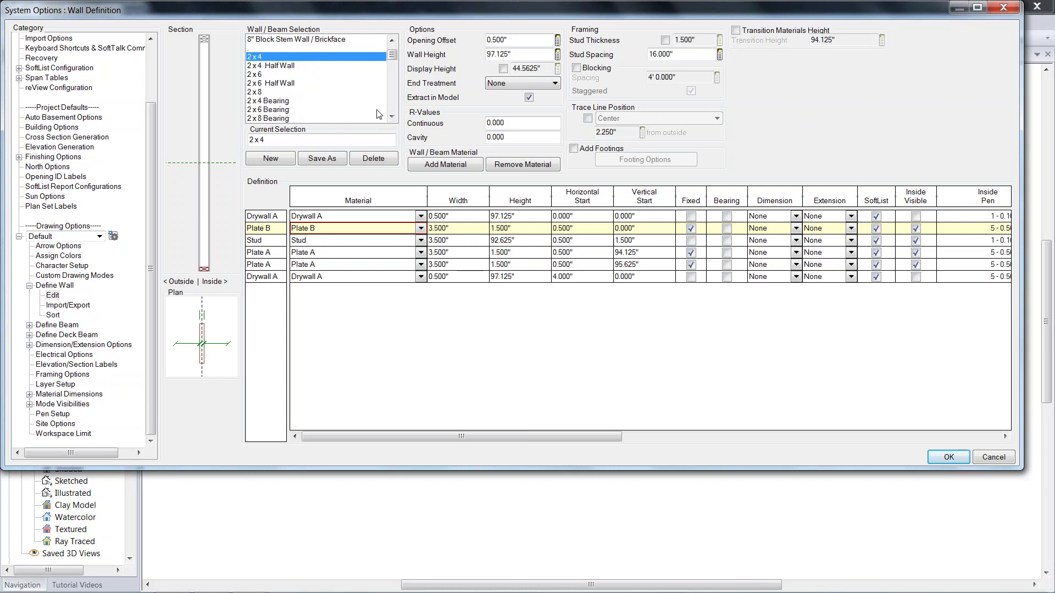
left_click(392, 117)
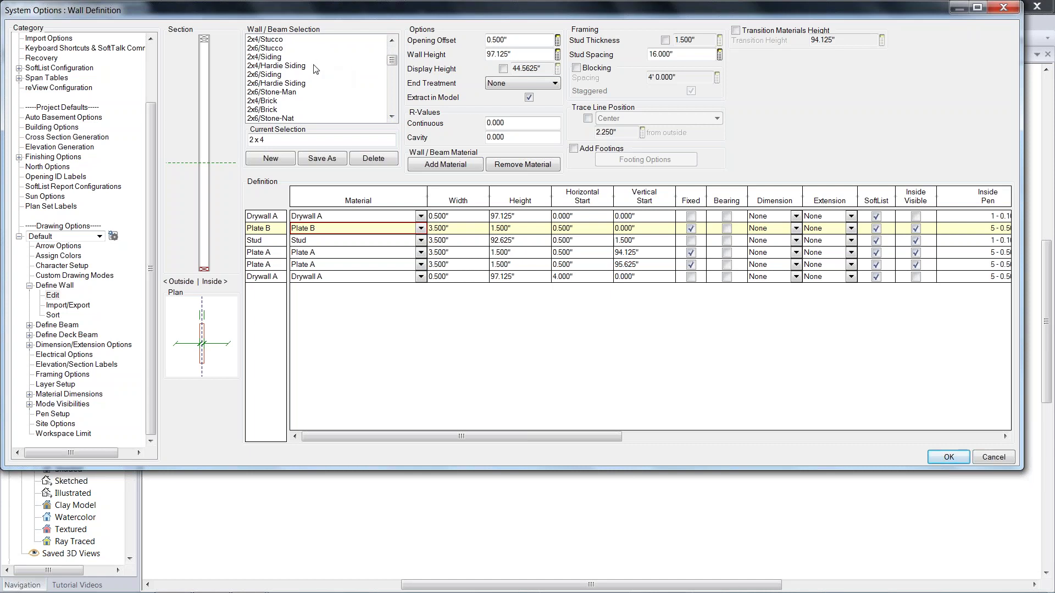
left_click(273, 76)
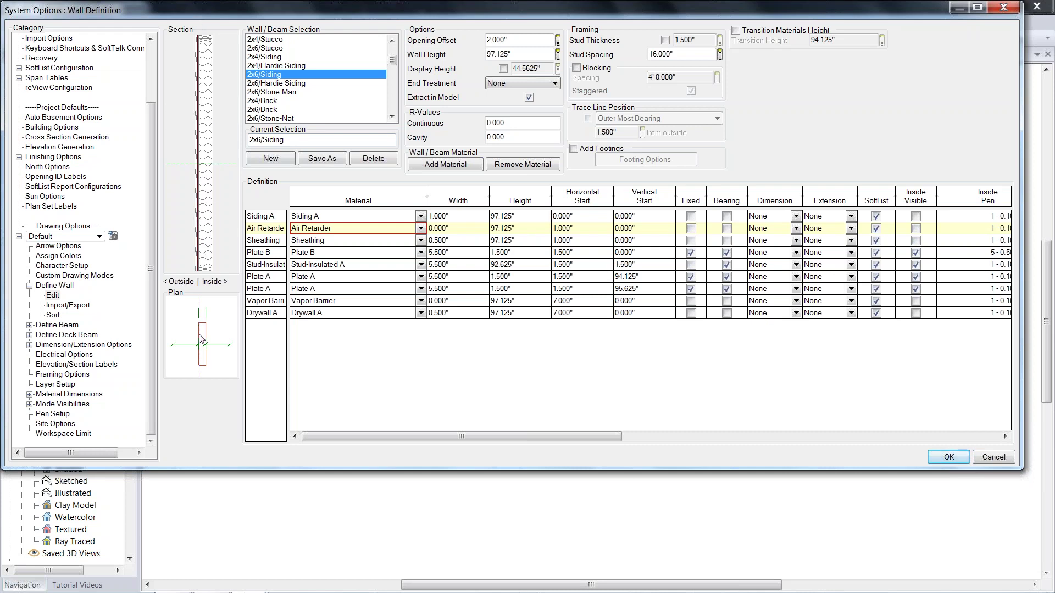
left_click(300, 84)
- Review the masonry-faced wall definitions 2x4/Brick, 2x6/Brick, 2x6/Stone-Nat and 2x4/Brick/Hardie
left_click(284, 94)
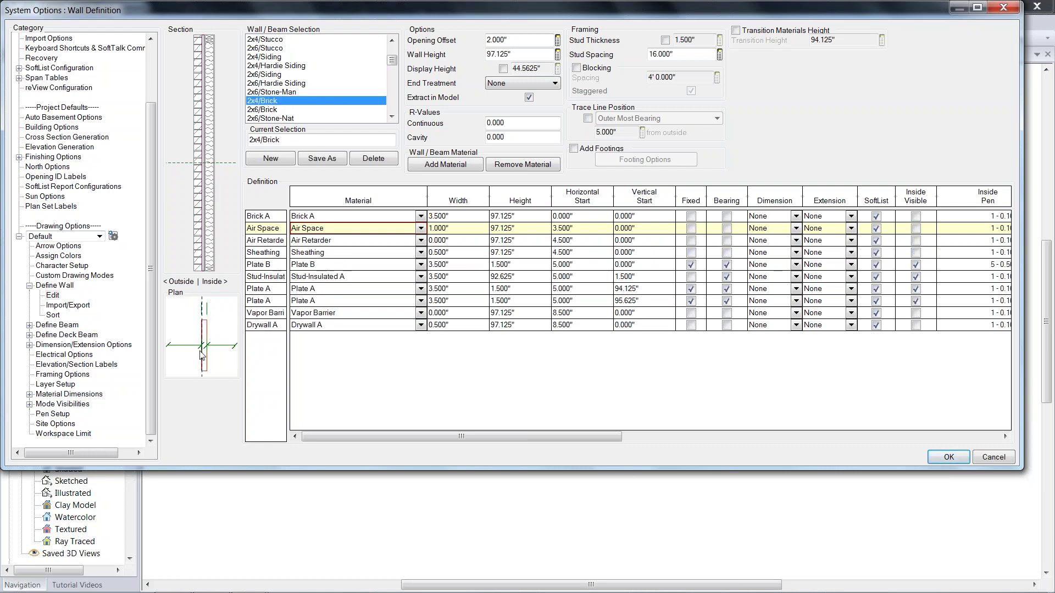
left_click(270, 110)
scroll(323, 71, "down", 2)
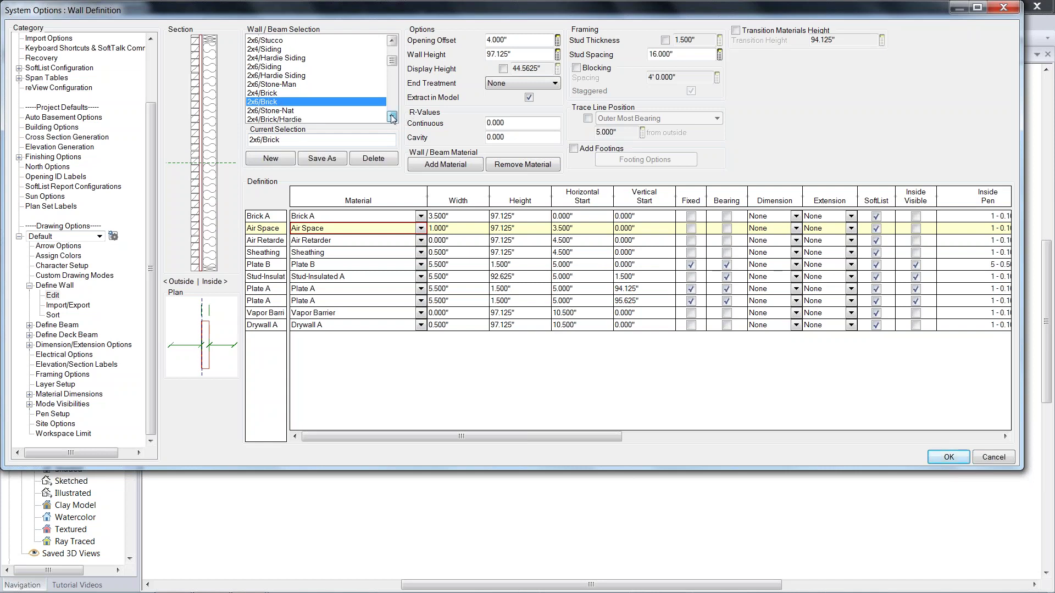
left_click(322, 66)
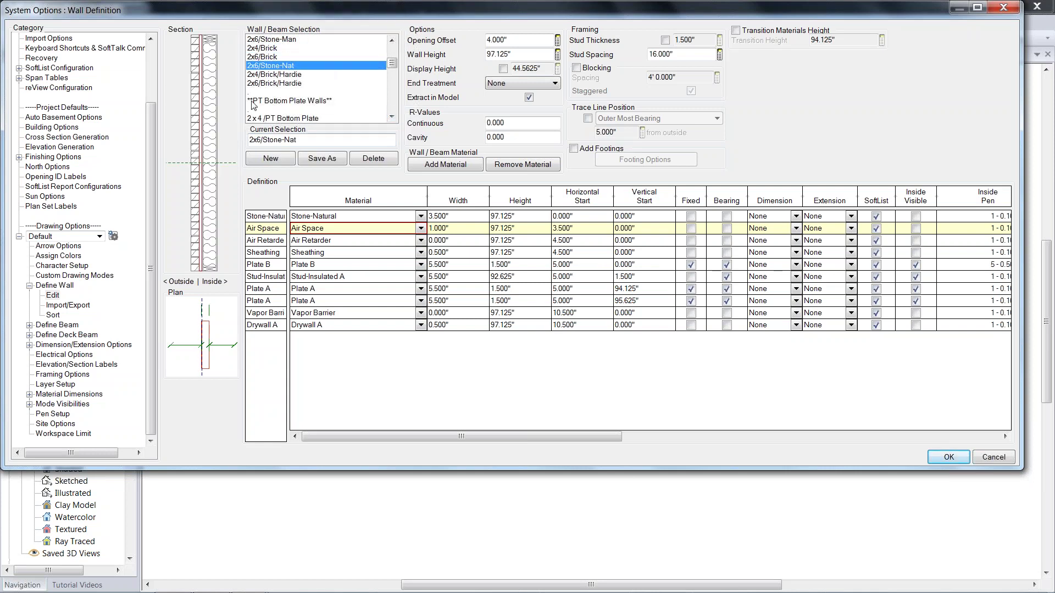
left_click(289, 74)
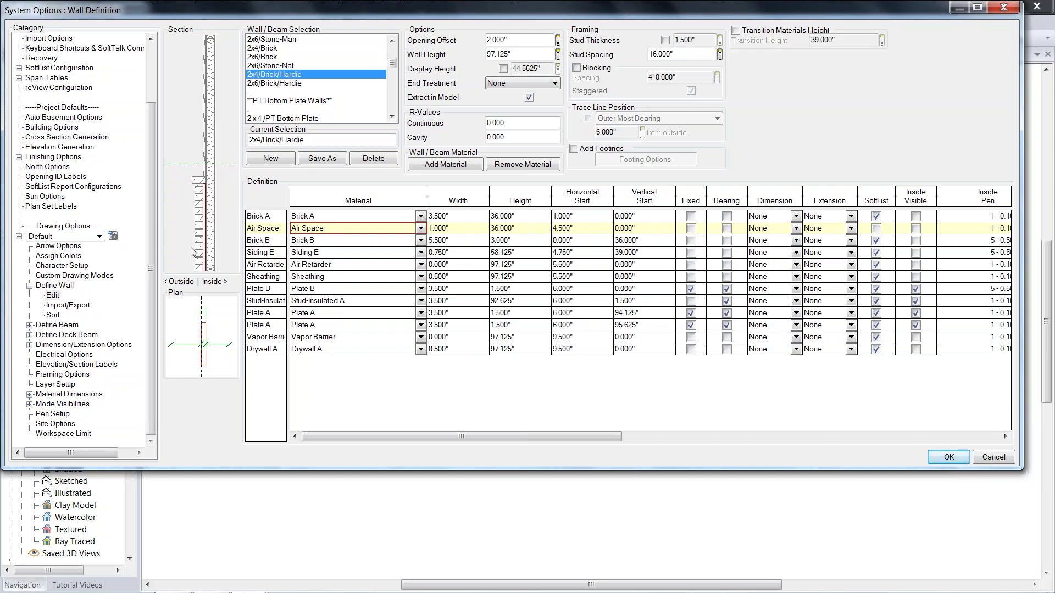
- Find the PT Bottom Plate Walls group and inspect the 2 x 6 Bearing/PT Bottom Plate wall definition
left_click(316, 102)
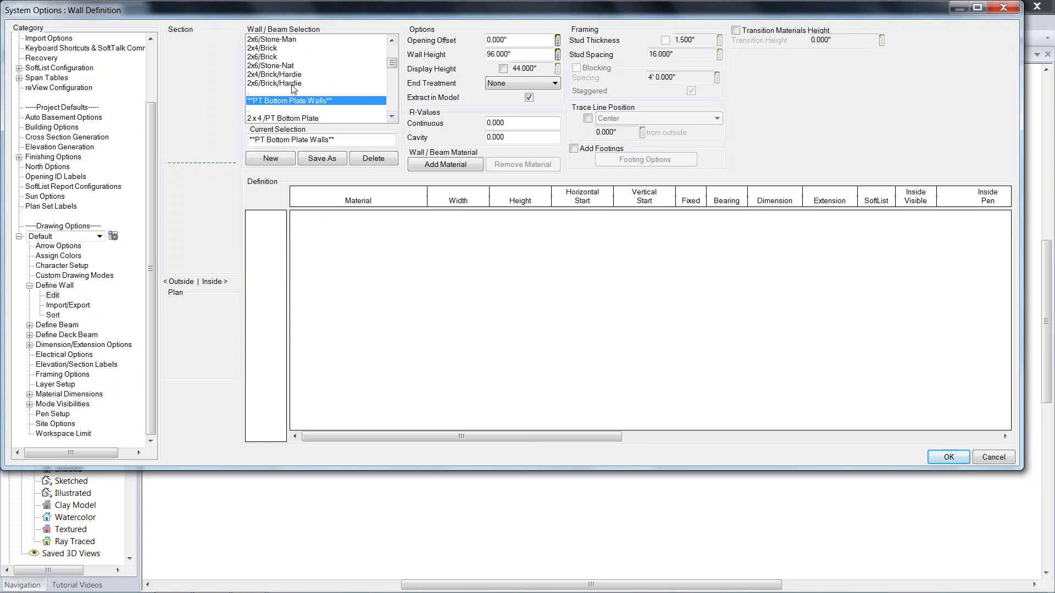
left_click(392, 117)
left_click(392, 117)
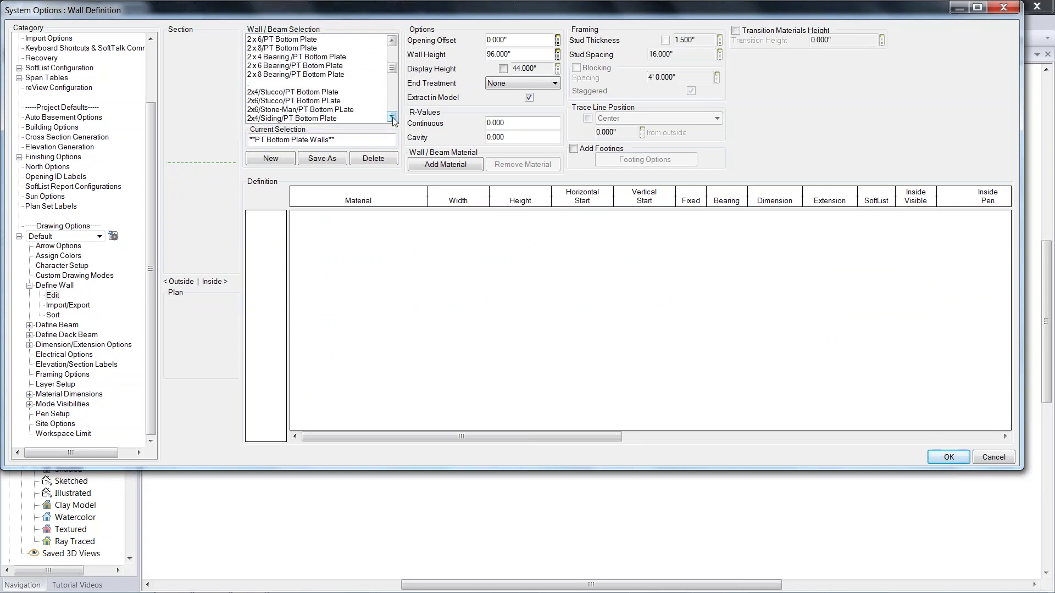
left_click(313, 66)
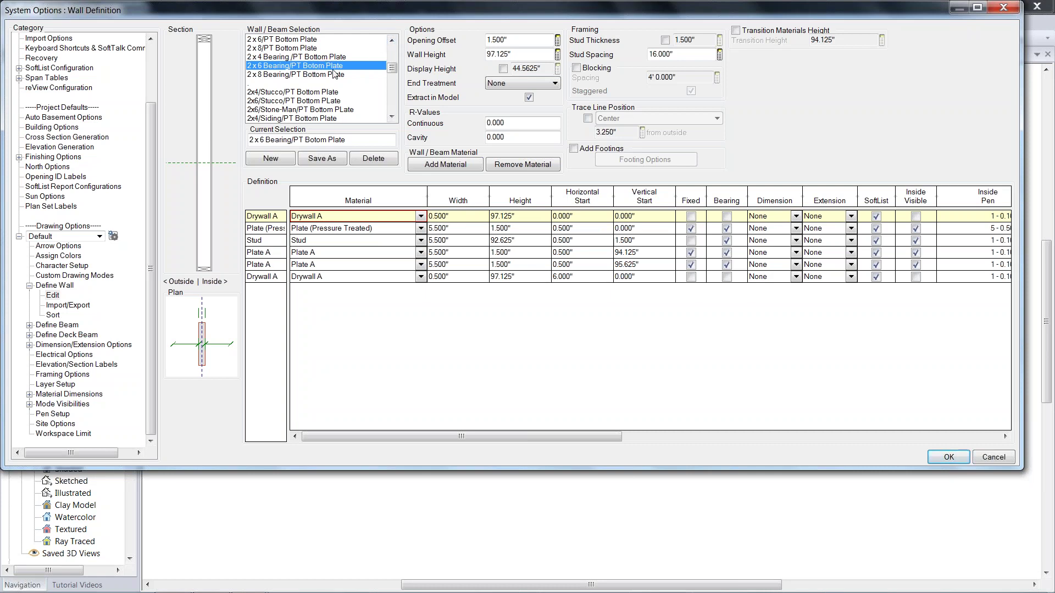
- Inspect the Existing 2x4/Siding wall definition and find the Misc Wall Types group in the wall list
left_click(393, 117)
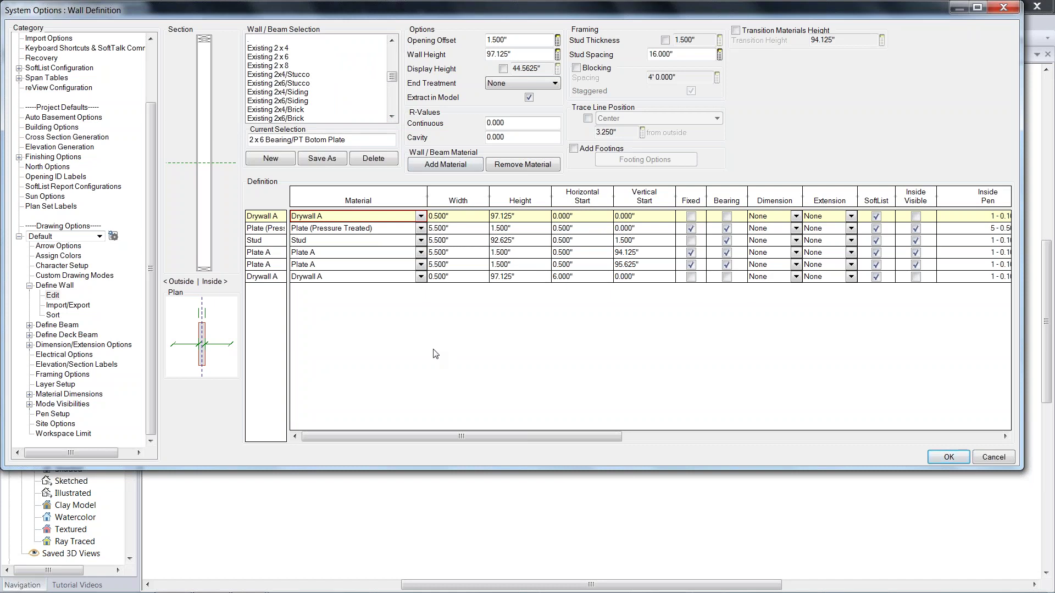
left_click(301, 92)
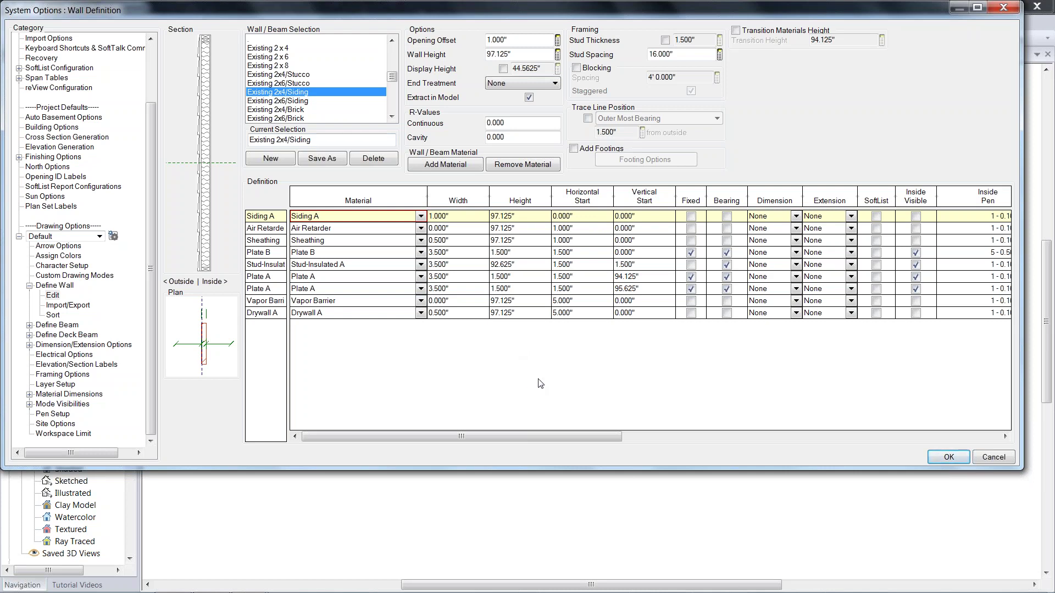
left_click(391, 117)
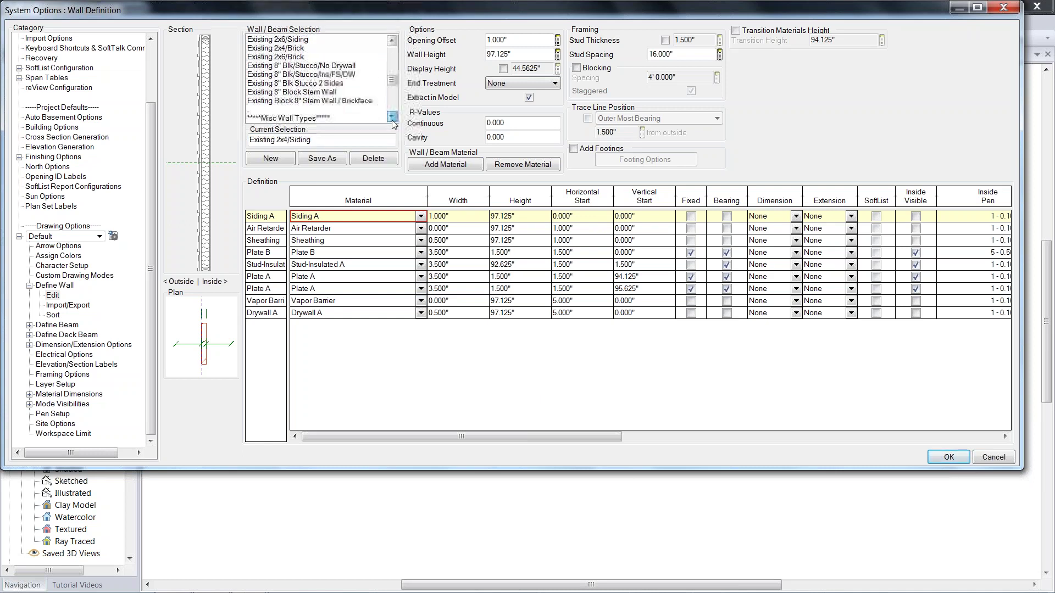
left_click(391, 117)
left_click(392, 117)
left_click(391, 117)
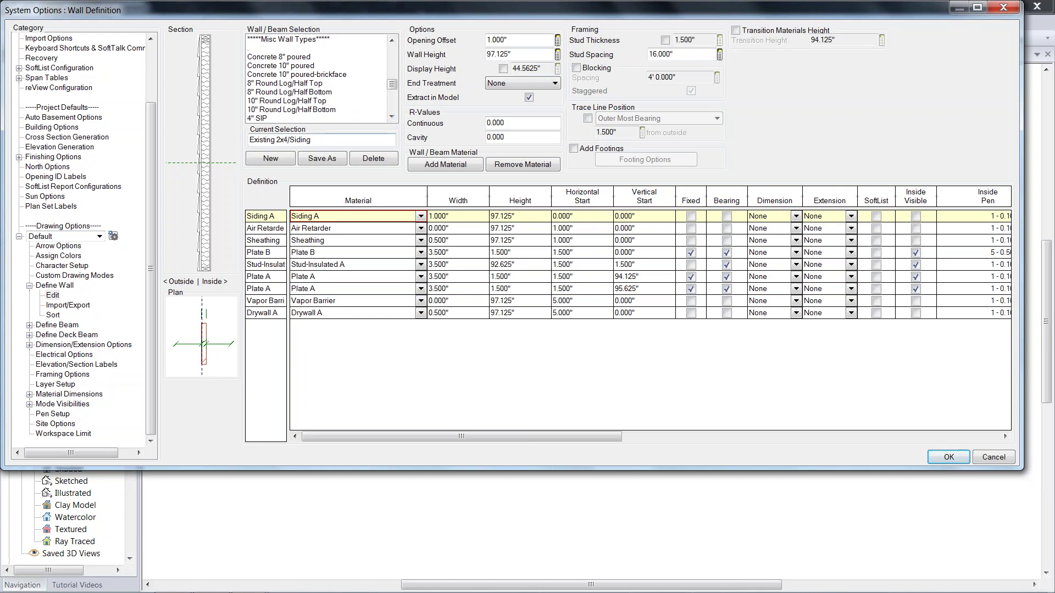
- Review the miscellaneous wall definitions 4" SIP, 3.5" Screened Wall, Glass Shower Wall Panel and Party Wall (FIRE)
left_click(392, 117)
left_click(393, 116)
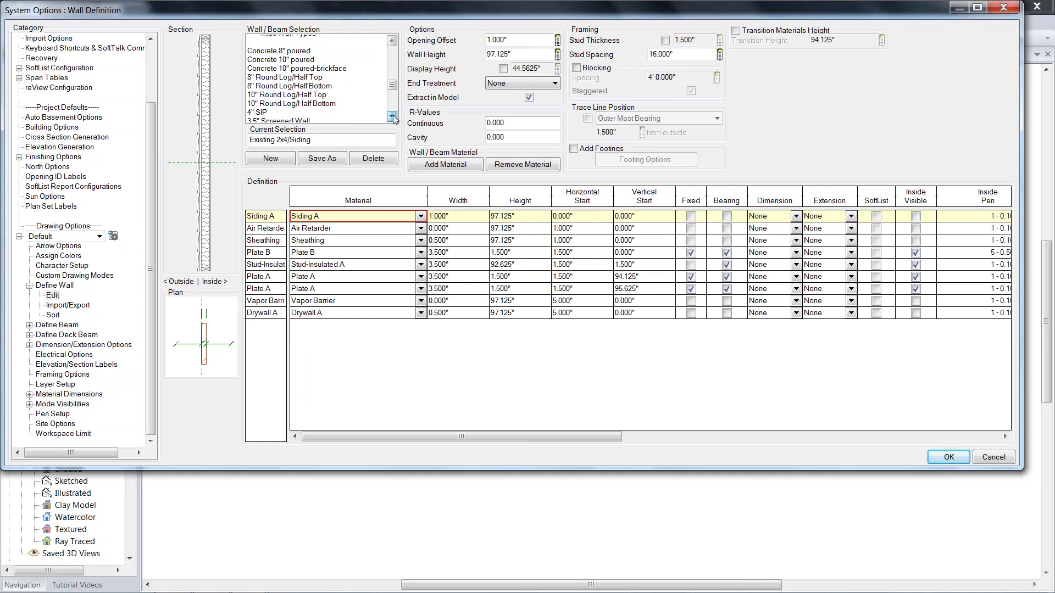
left_click(392, 117)
left_click(392, 117)
left_click(265, 86)
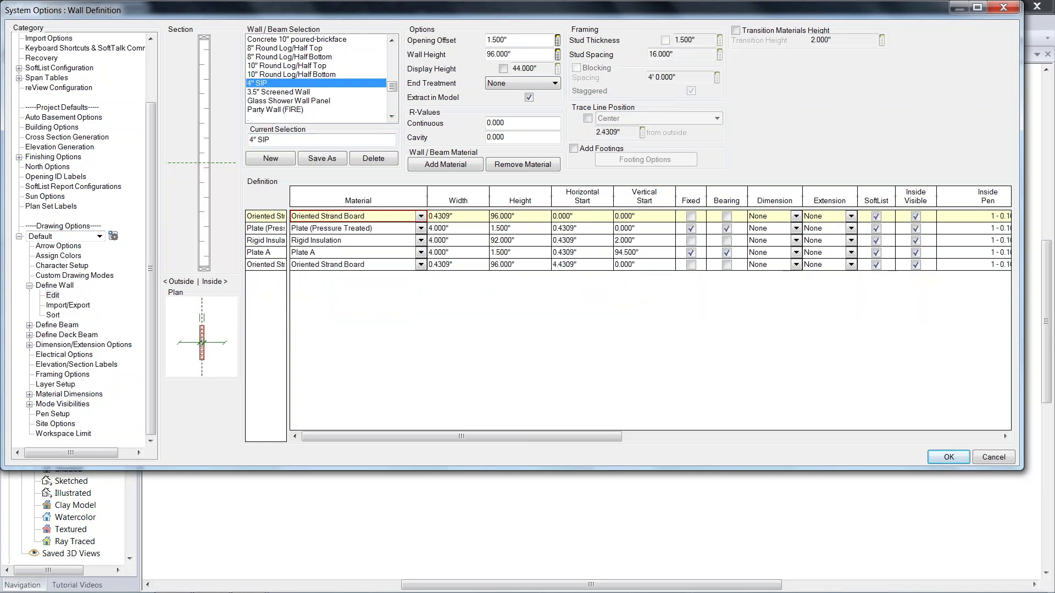
left_click(283, 91)
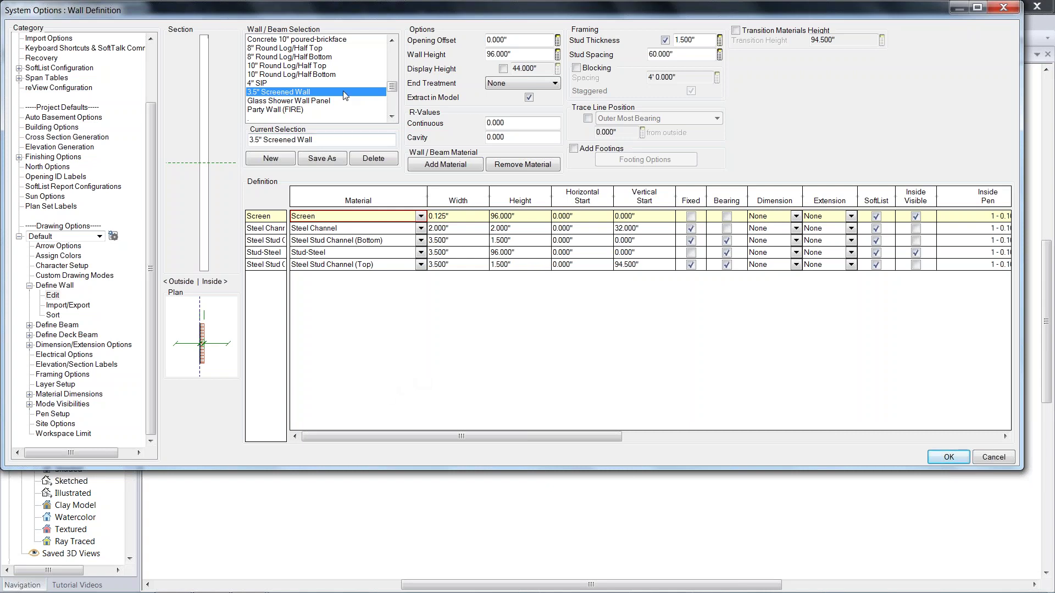
left_click(318, 101)
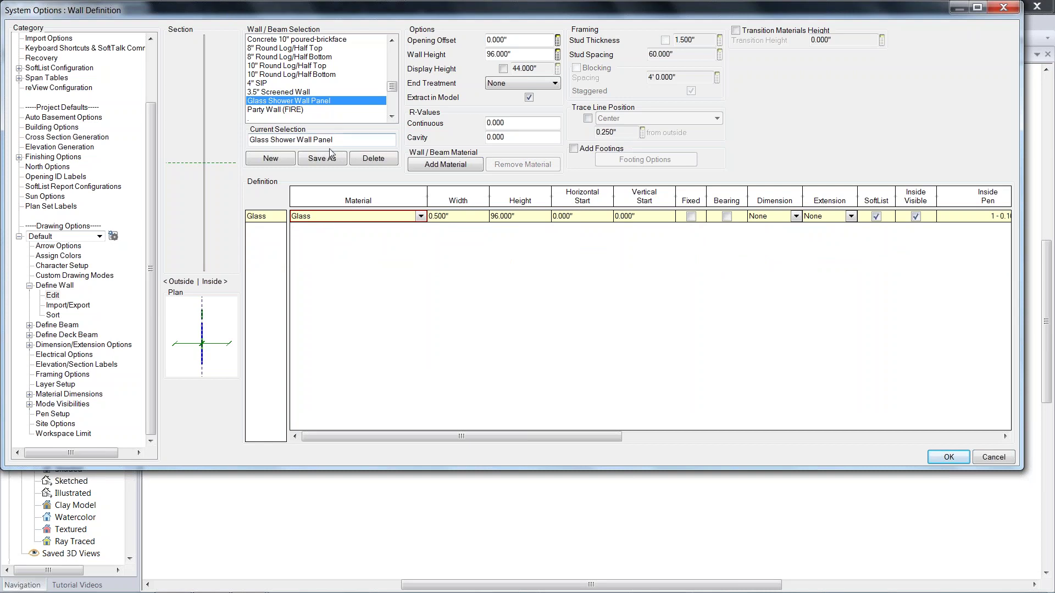
left_click(294, 110)
- Browse the PT plate steel stud, 18G steel stud and ICF wall groups, and return to the 8" block walls
left_click(392, 116)
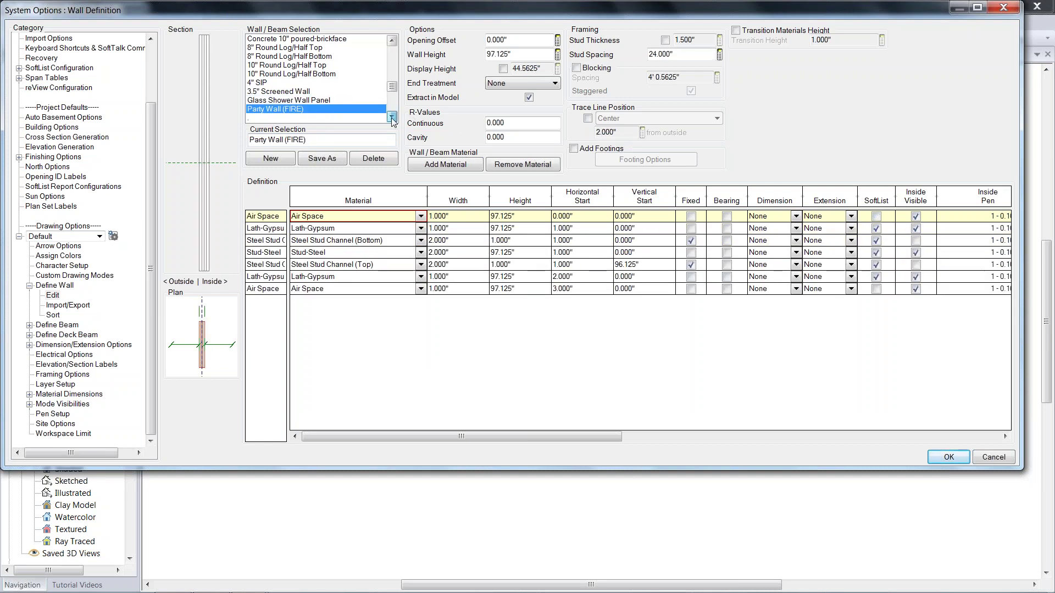
left_click(392, 117)
left_click(392, 116)
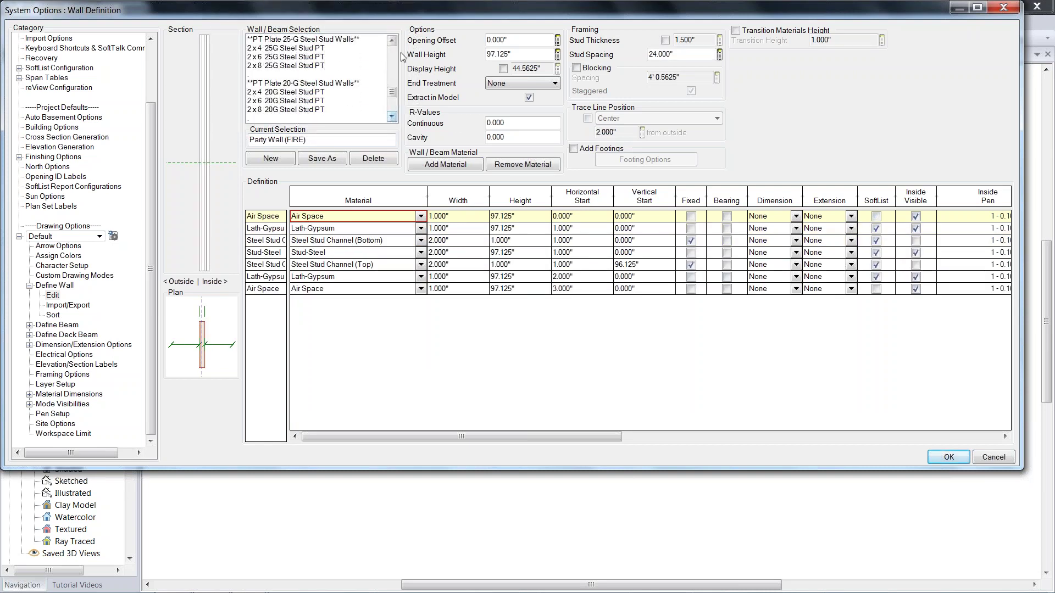
left_click(392, 117)
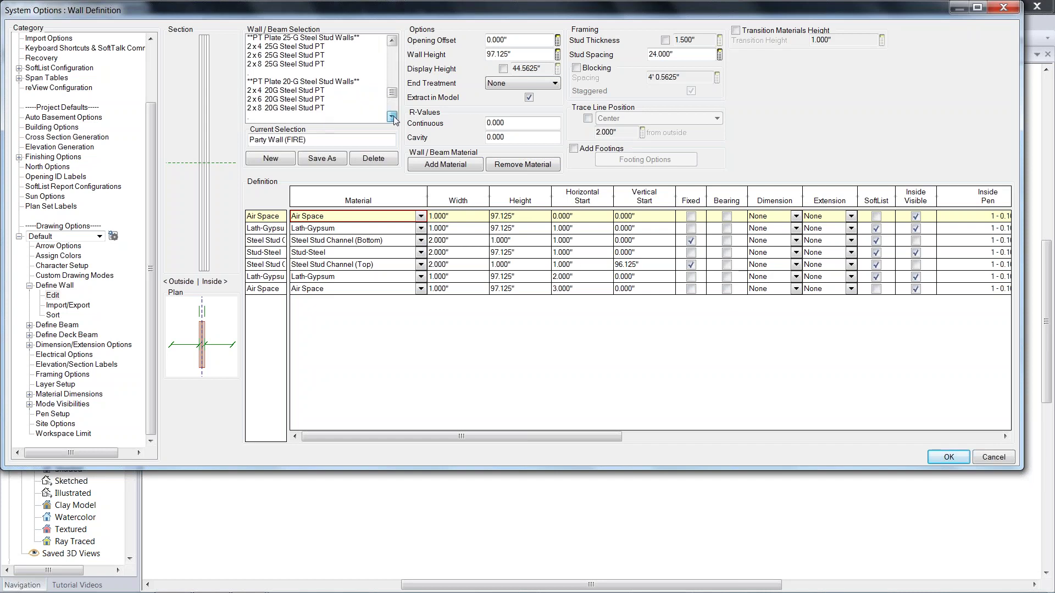
left_click(391, 116)
left_click(392, 116)
left_click(392, 117)
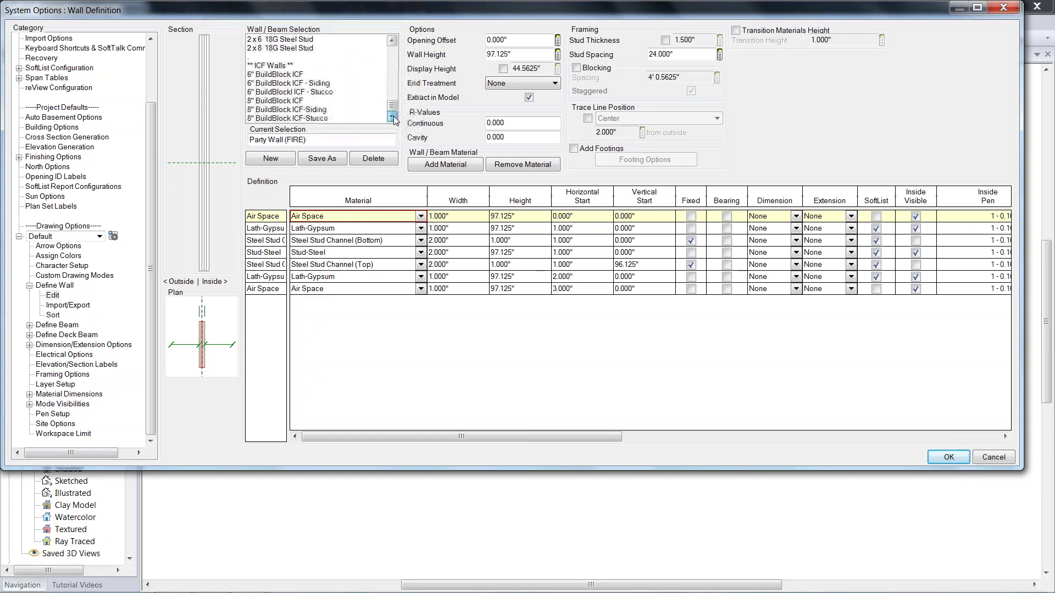
left_click(392, 116)
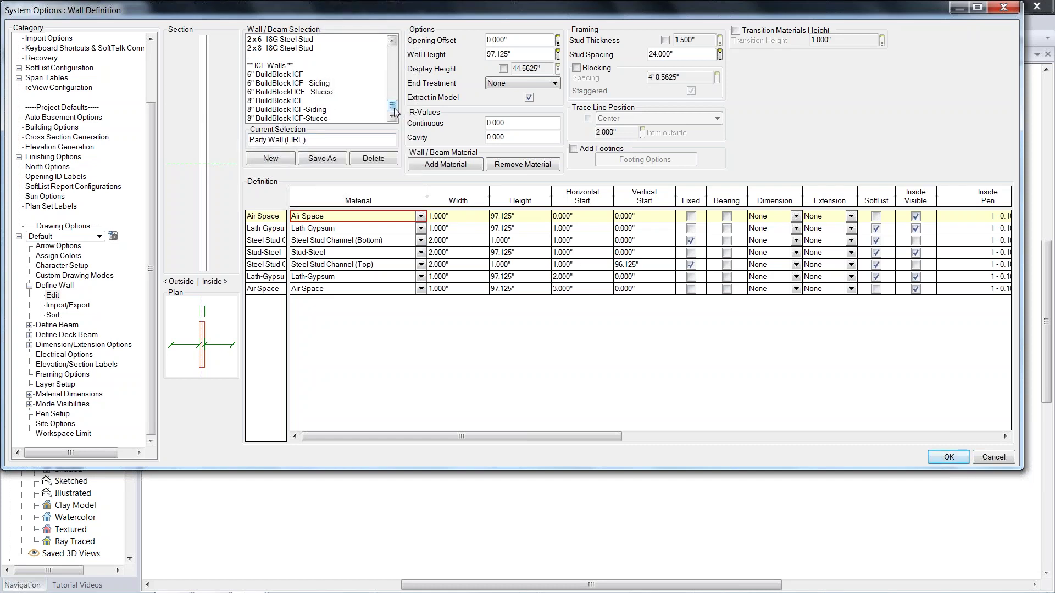
left_click_drag(392, 108, 389, 60)
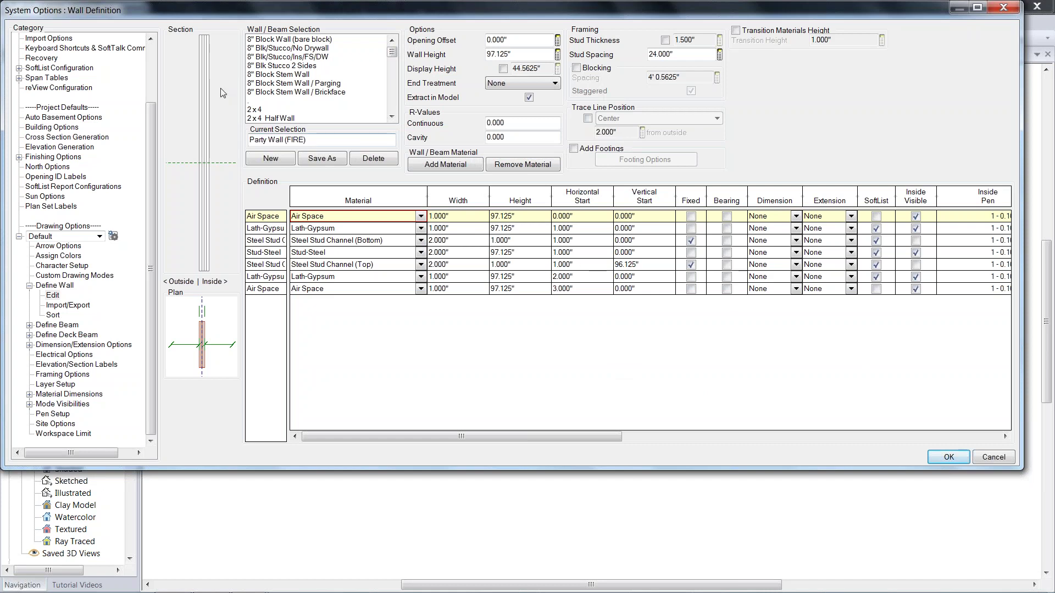
- Review the default beam definitions and save the modified system options
left_click(29, 325)
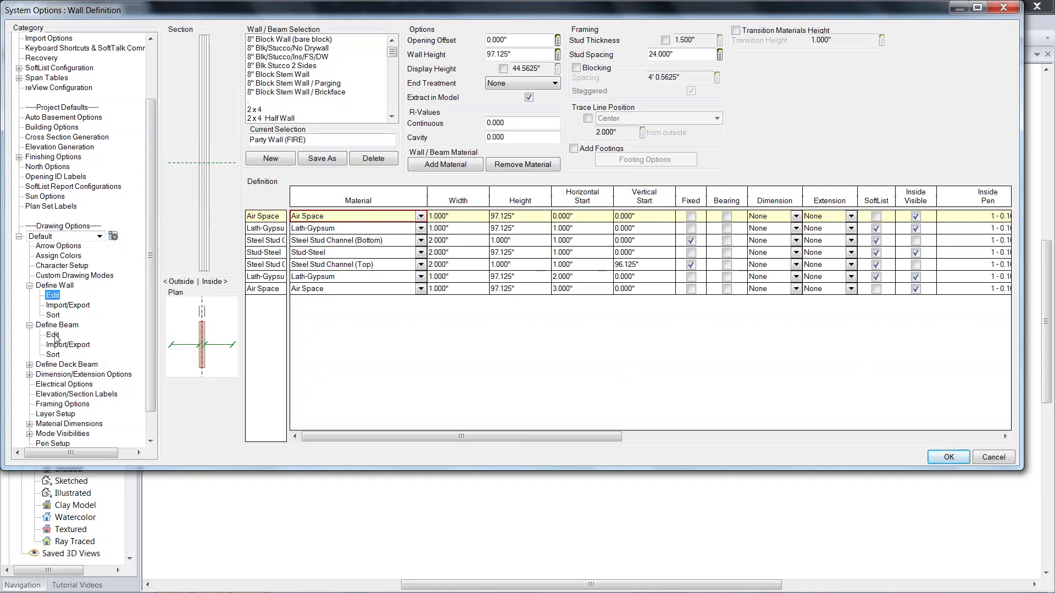
left_click(54, 336)
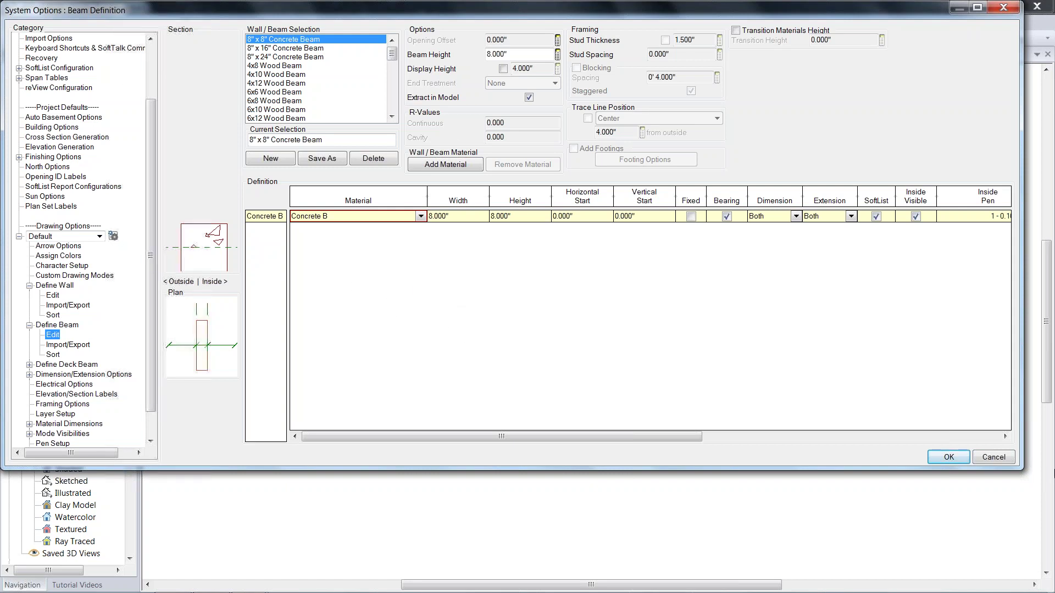
left_click(954, 459)
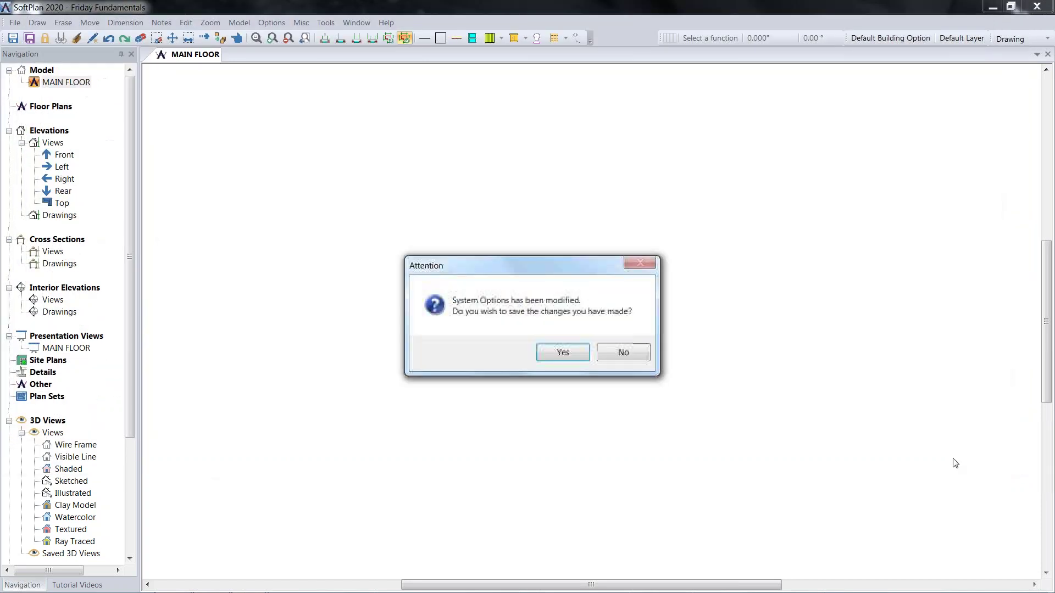
left_click(578, 354)
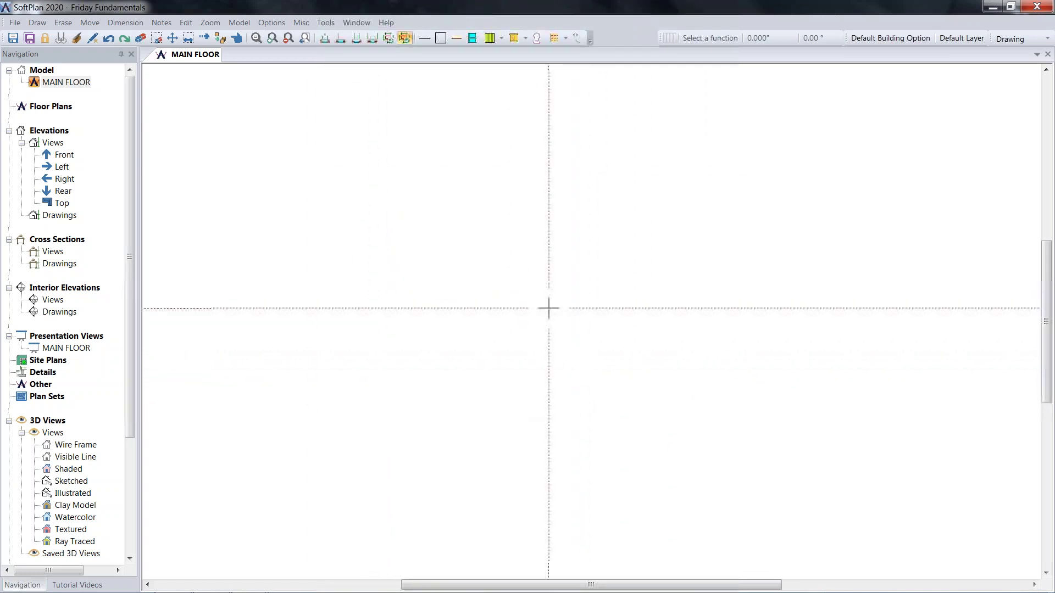
- Start the Wall tool on the main floor with the 8" Blk/Stucco/Ins/FS/DW wall type
left_click(36, 25)
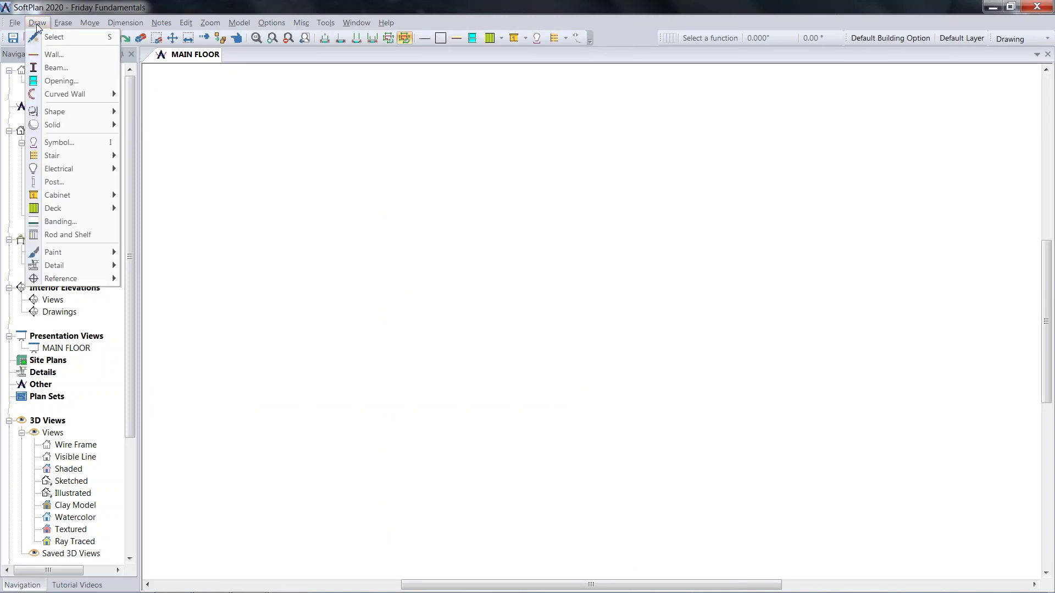
left_click(61, 57)
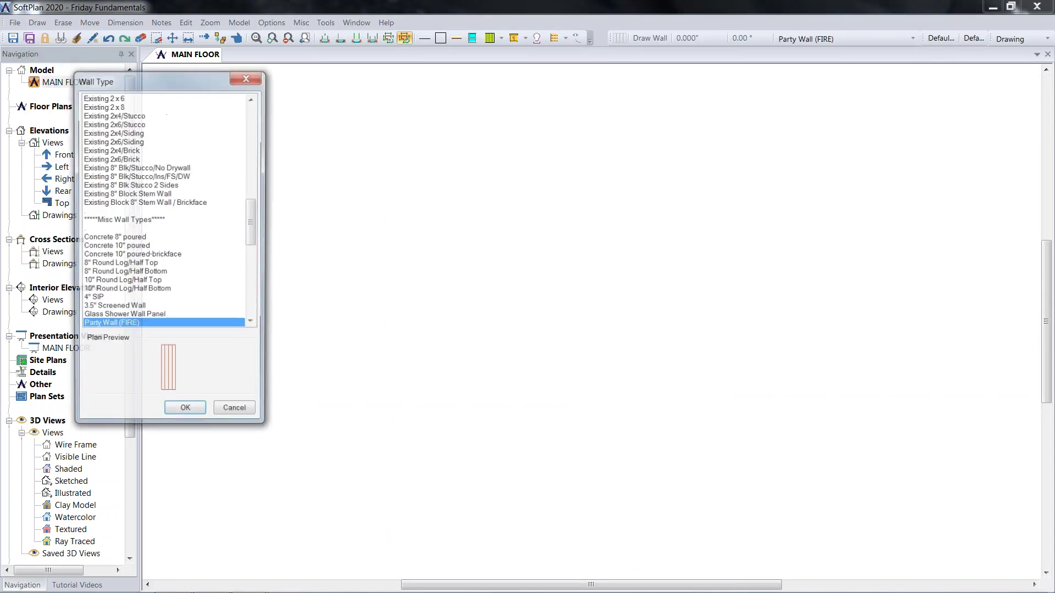
mouse_move(186, 80)
left_mouse_down()
mouse_move(513, 130)
mouse_move(487, 125)
left_mouse_up()
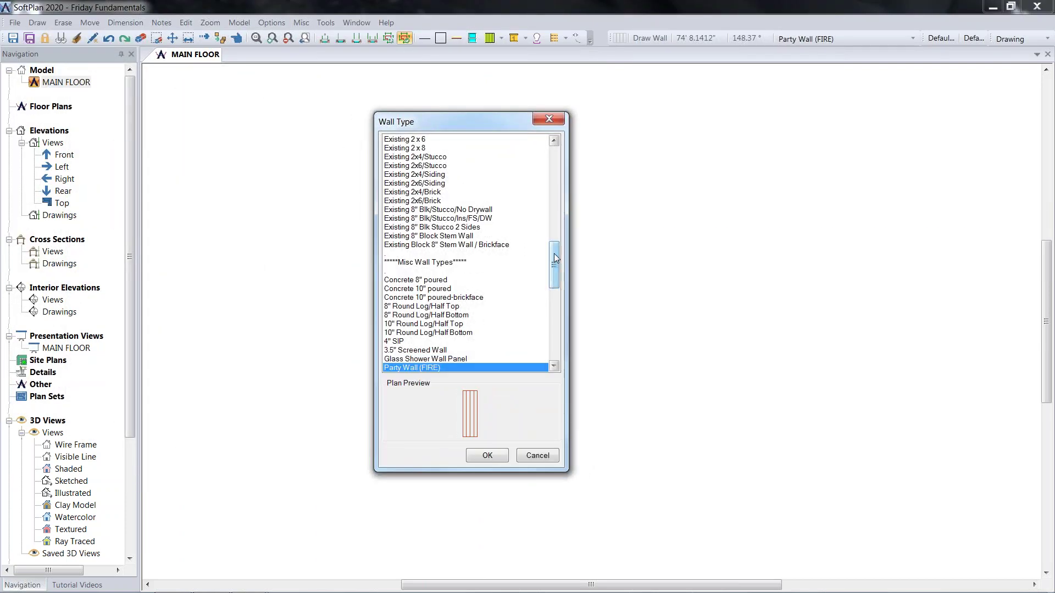
scroll(543, 255, "up", 19)
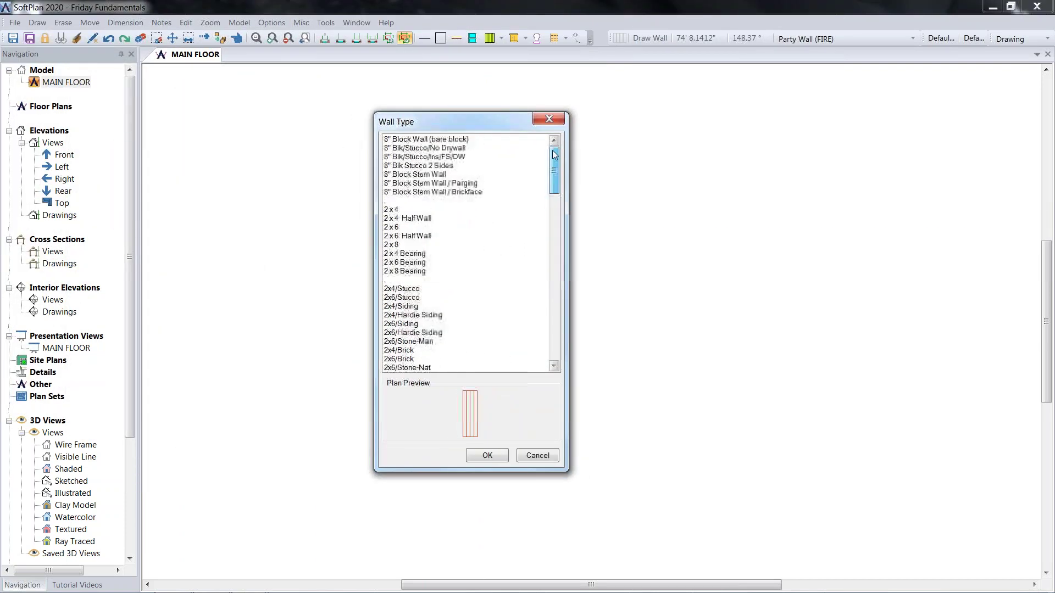
left_click(437, 158)
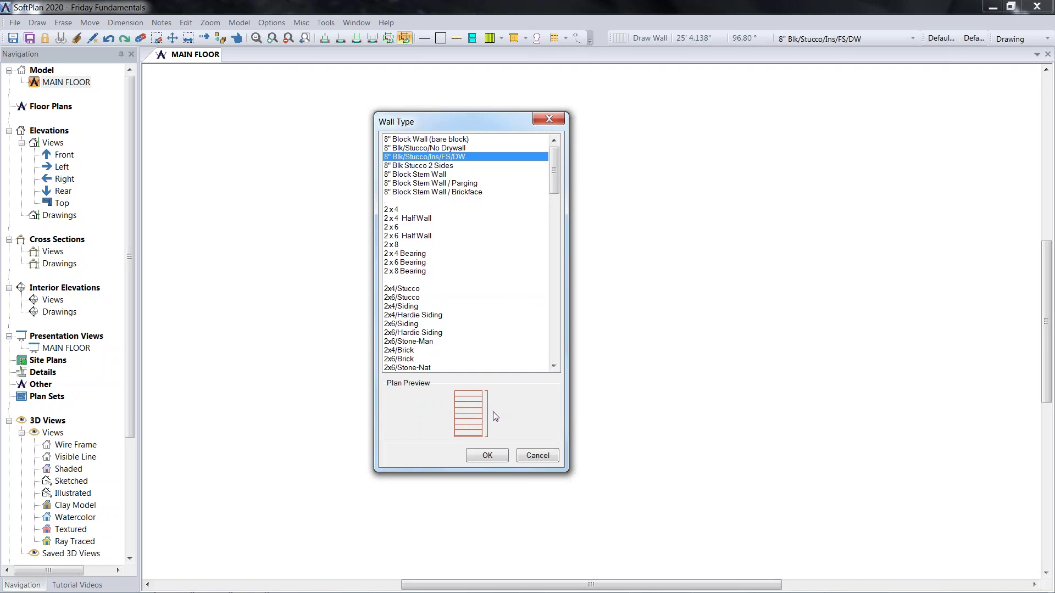
left_click(487, 455)
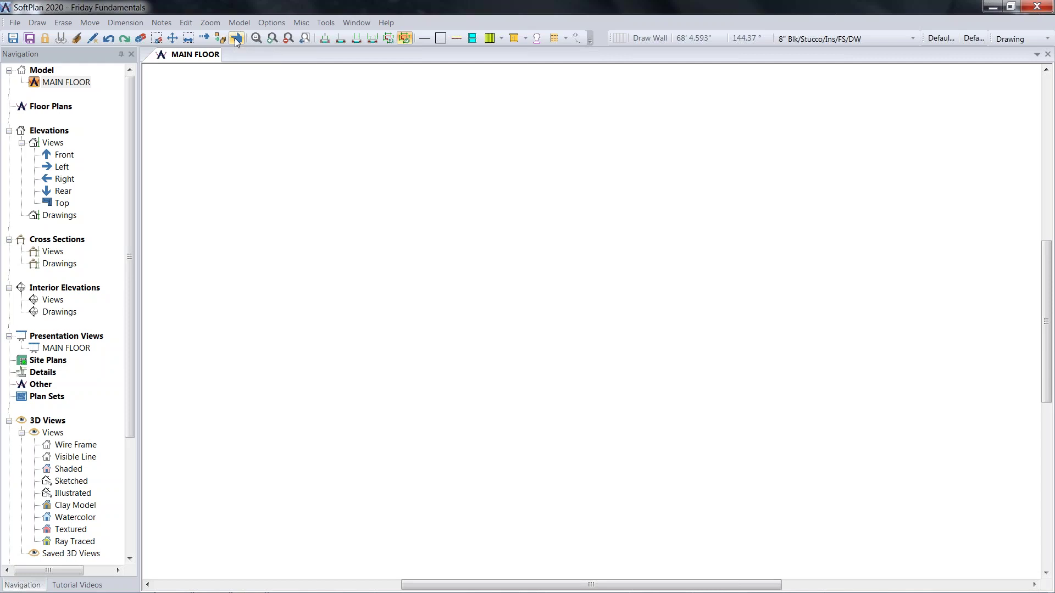
left_click(185, 23)
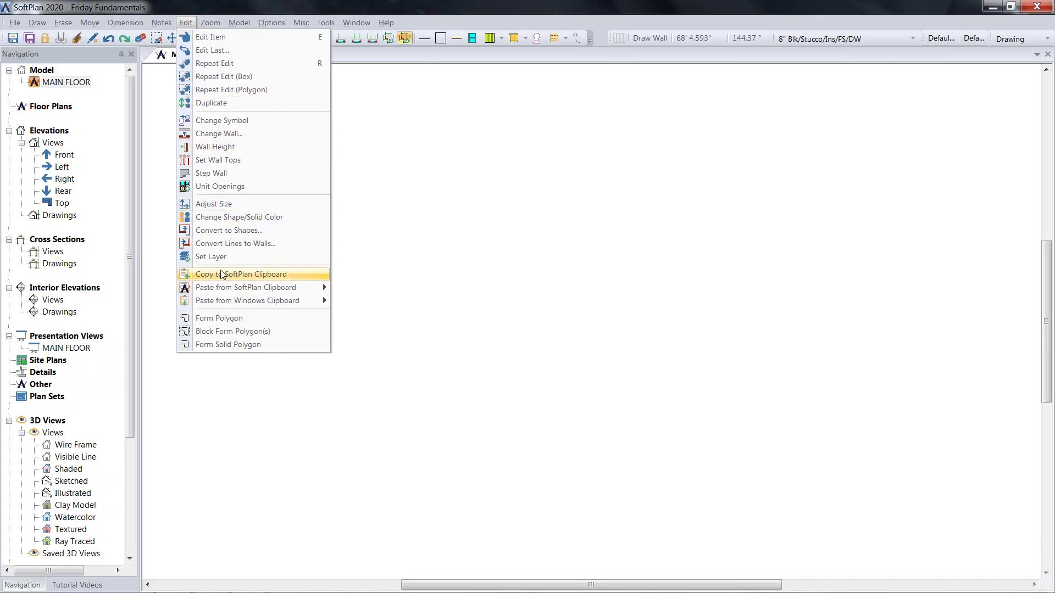
left_click(421, 89)
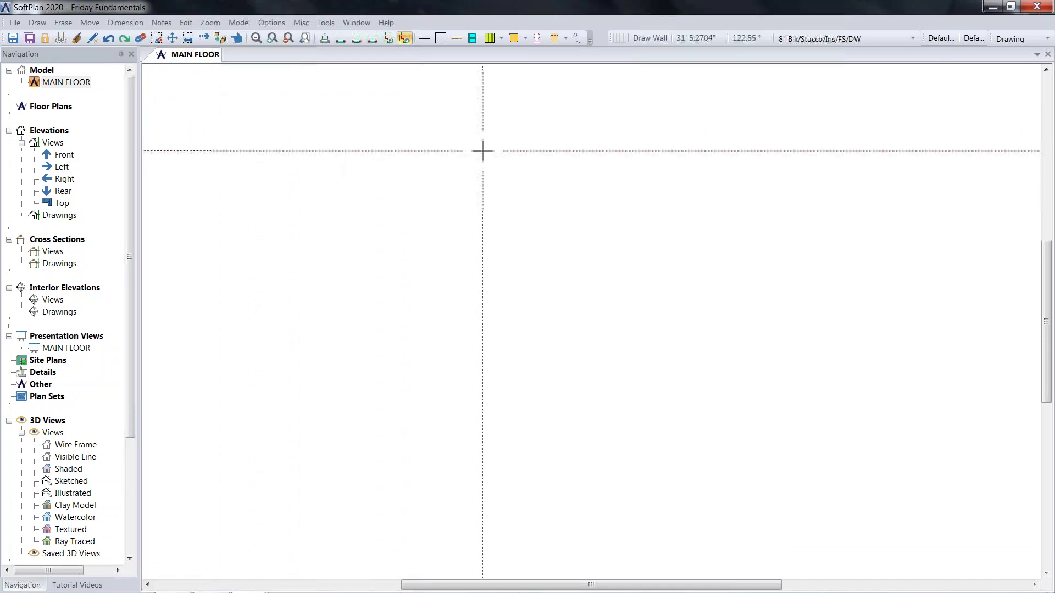
- Draw the first exterior wall horizontally along the upper edge of the floor plan, about 52'-1" long
left_click(353, 169)
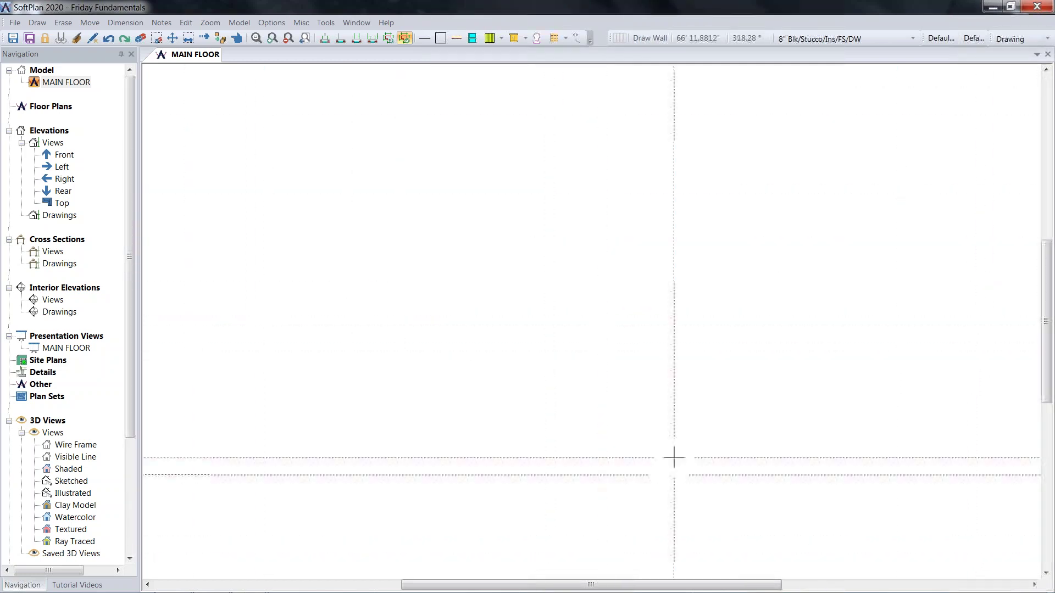
left_click(355, 167)
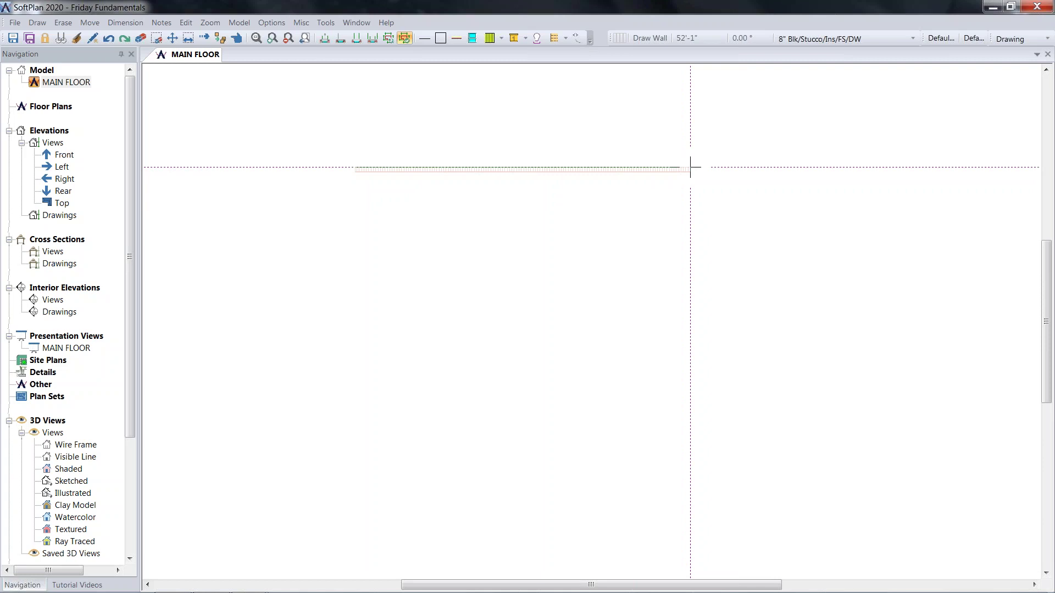
left_click(690, 167)
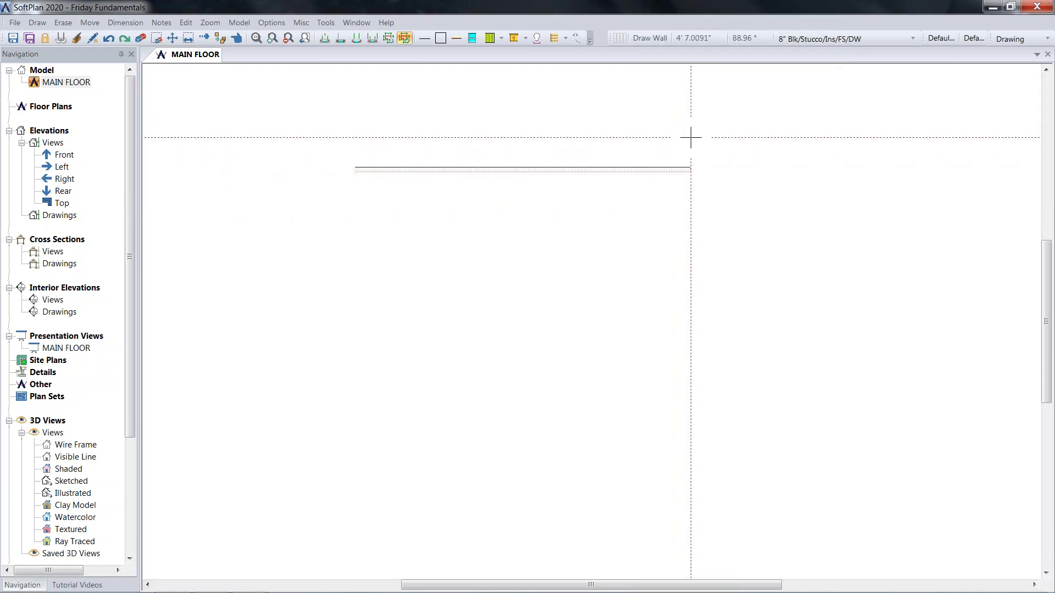
left_click(690, 167)
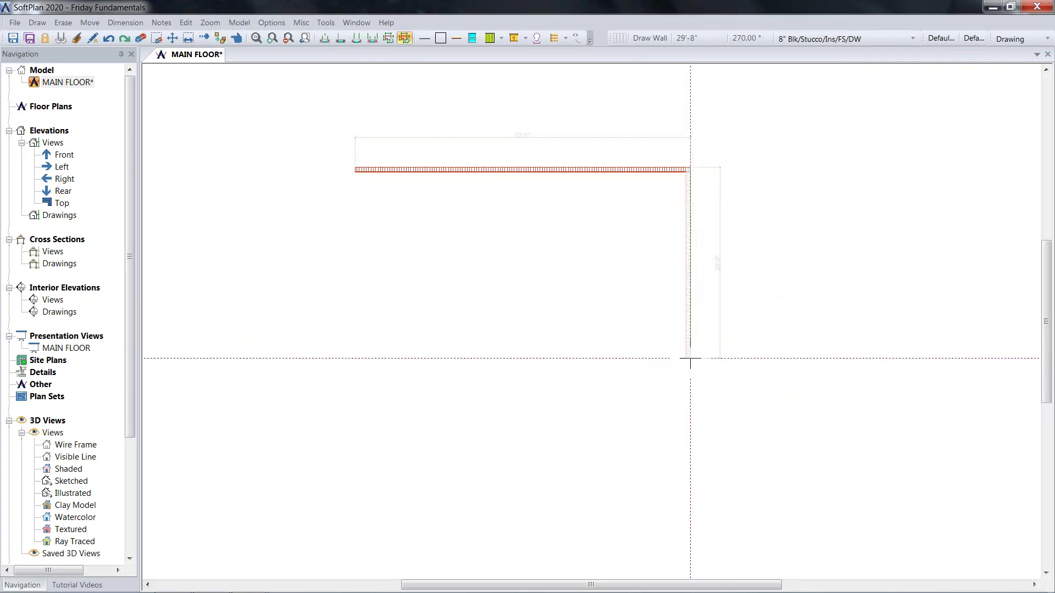
- Continue the exterior walls from the upper right corner: about 29'-8" down, 12'-3" left and 20'-1" down
left_click(690, 359)
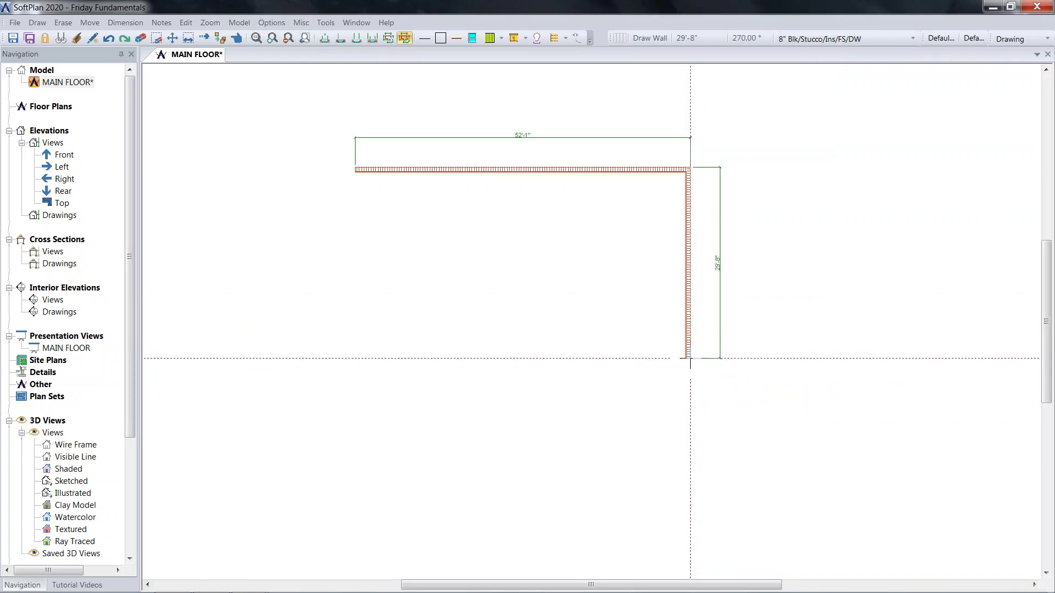
left_click(611, 357)
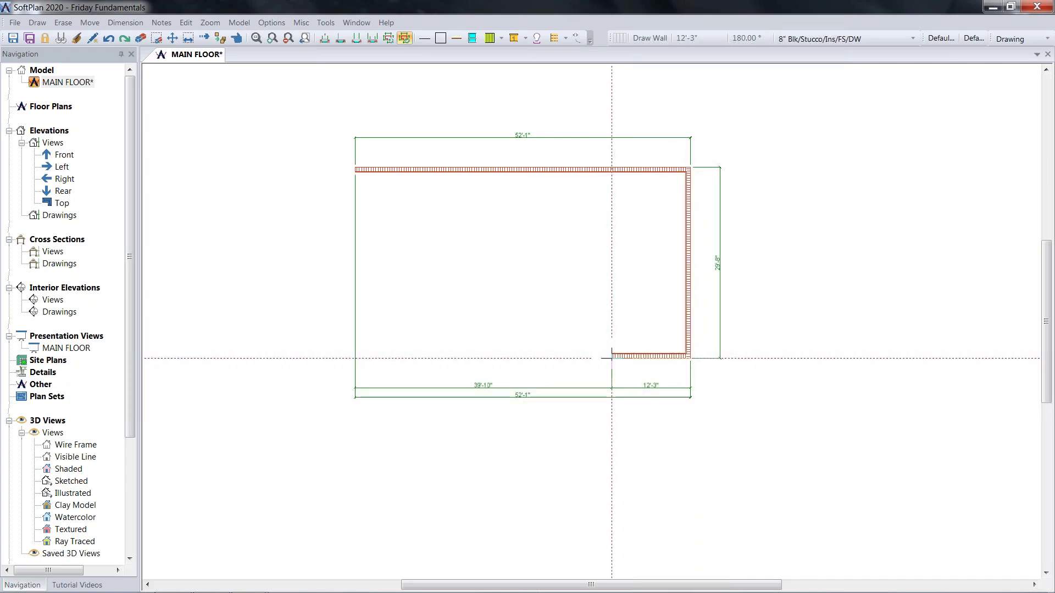
left_click(610, 487)
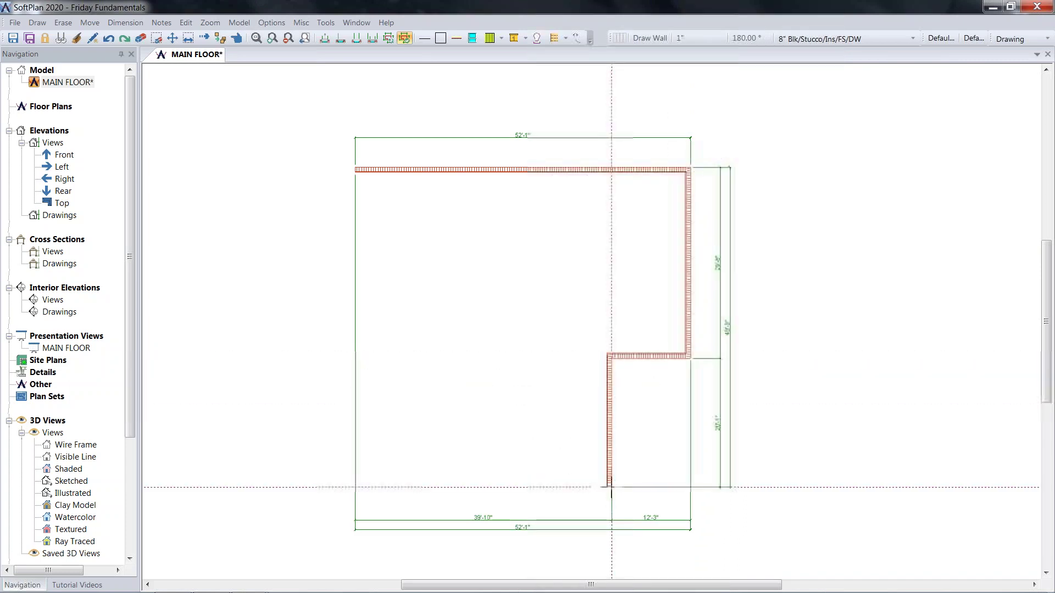
- Complete the exterior outline with walls about 52'-10" left and 30'-9" up, plus a jog right and up to the first wall's starting end
left_click(271, 487)
left_click(273, 290)
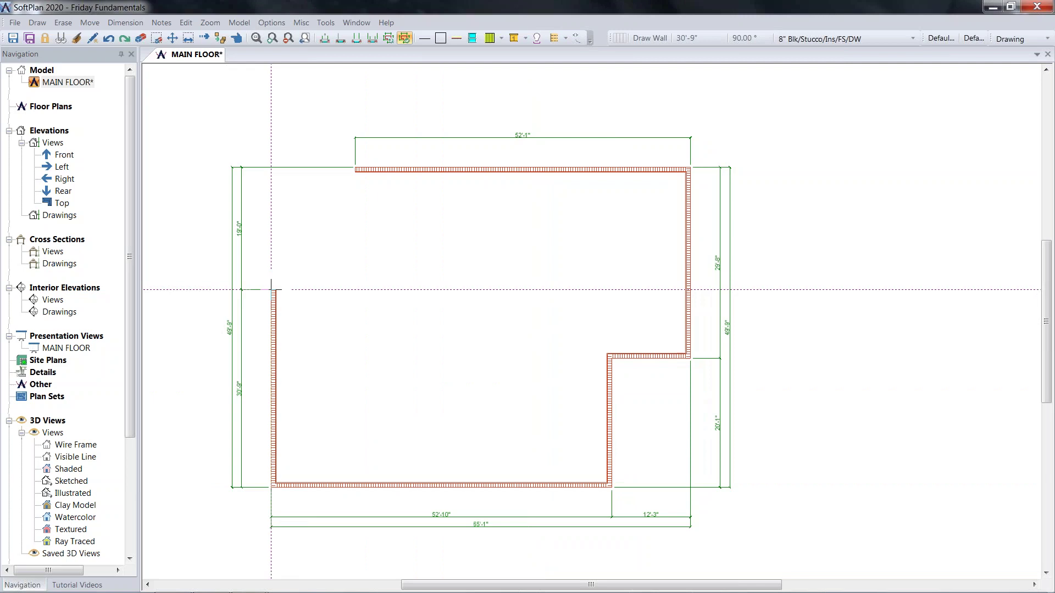
left_click(360, 291)
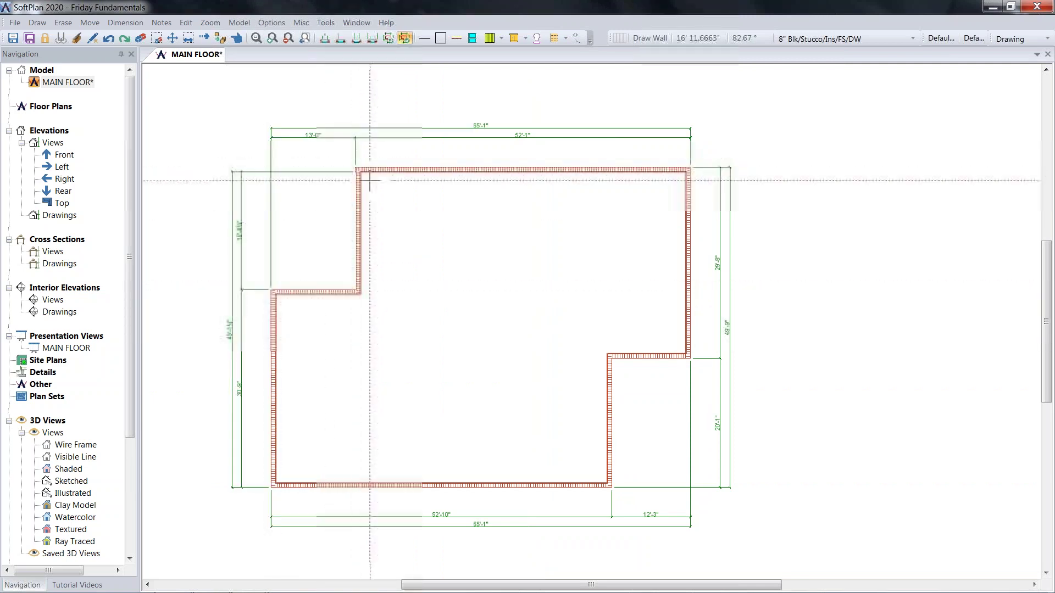
- Fillet the top and left exterior walls together at the upper left corner of the plan
scroll(369, 176, "up", 4)
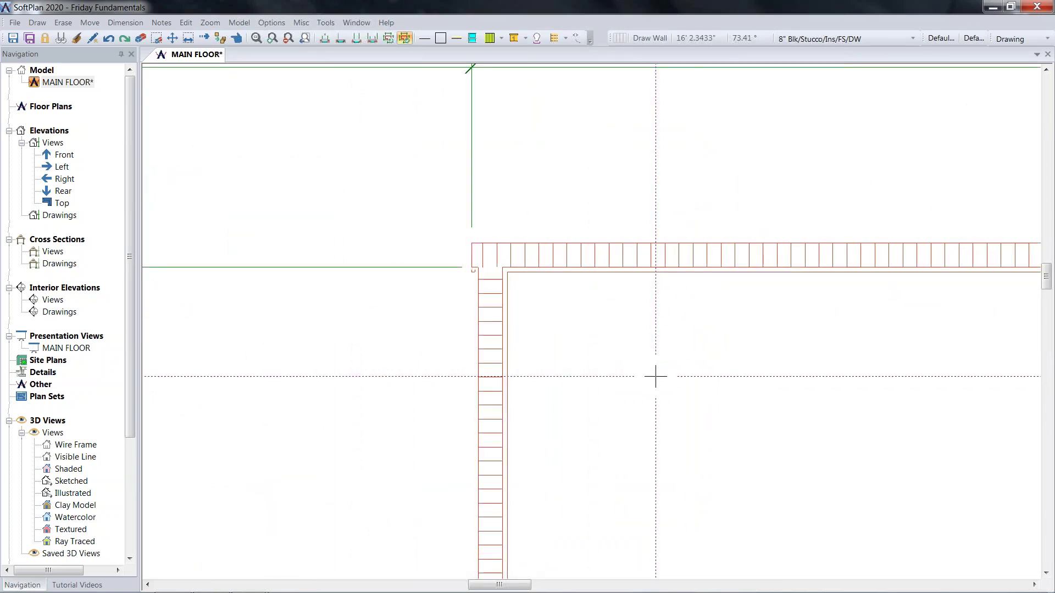
scroll(636, 377, "down", 3)
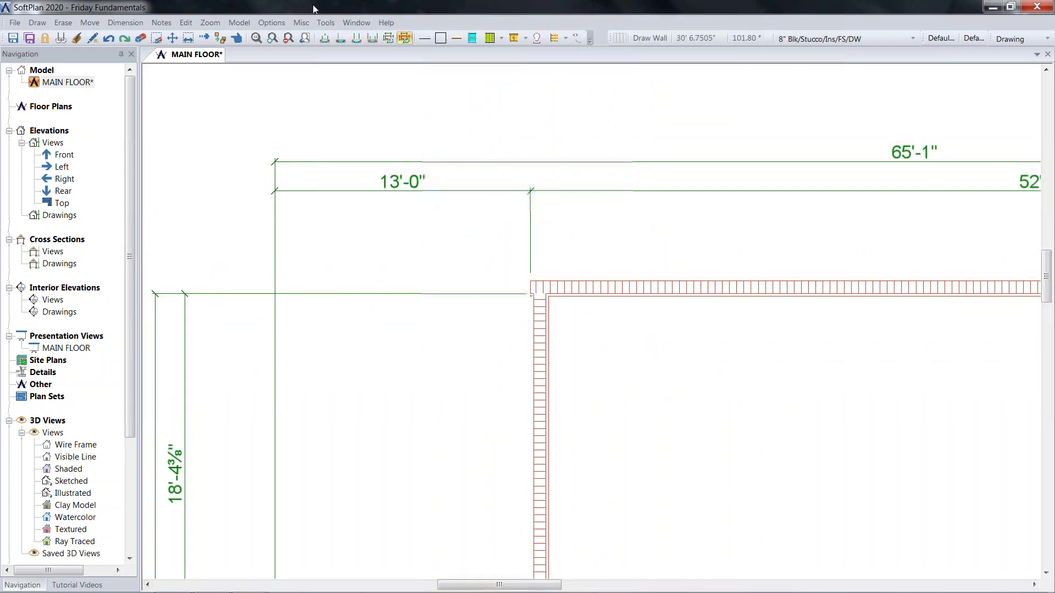
left_click(326, 23)
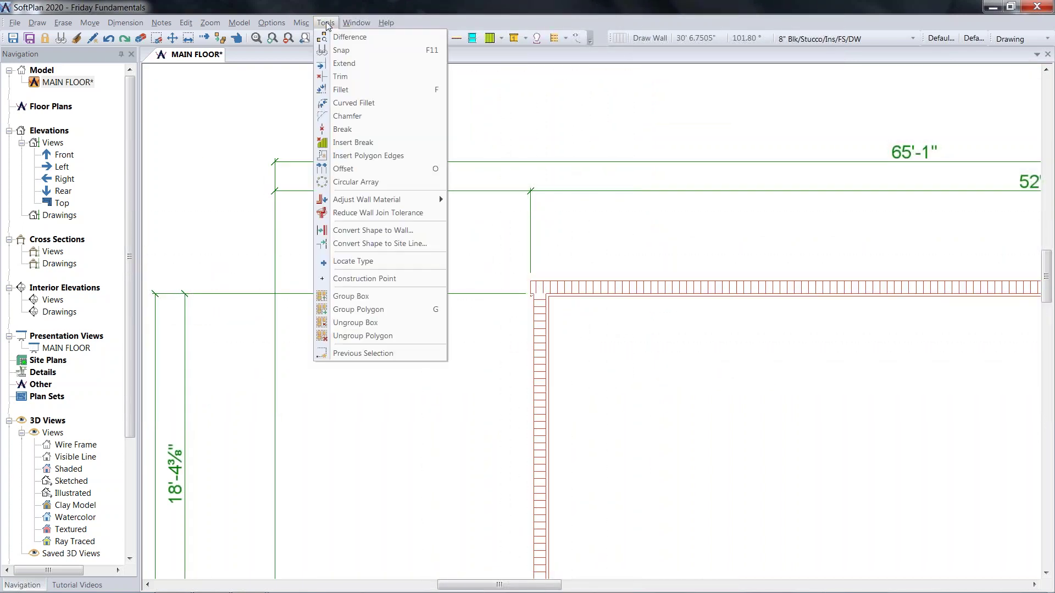
left_click(359, 91)
left_click(544, 367)
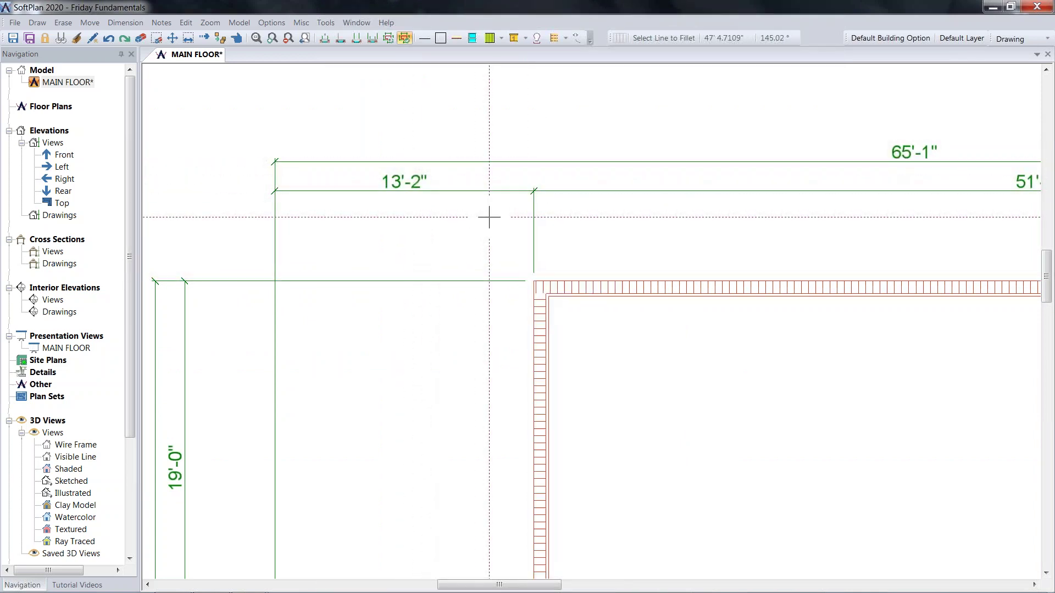
scroll(577, 324, "up", 4)
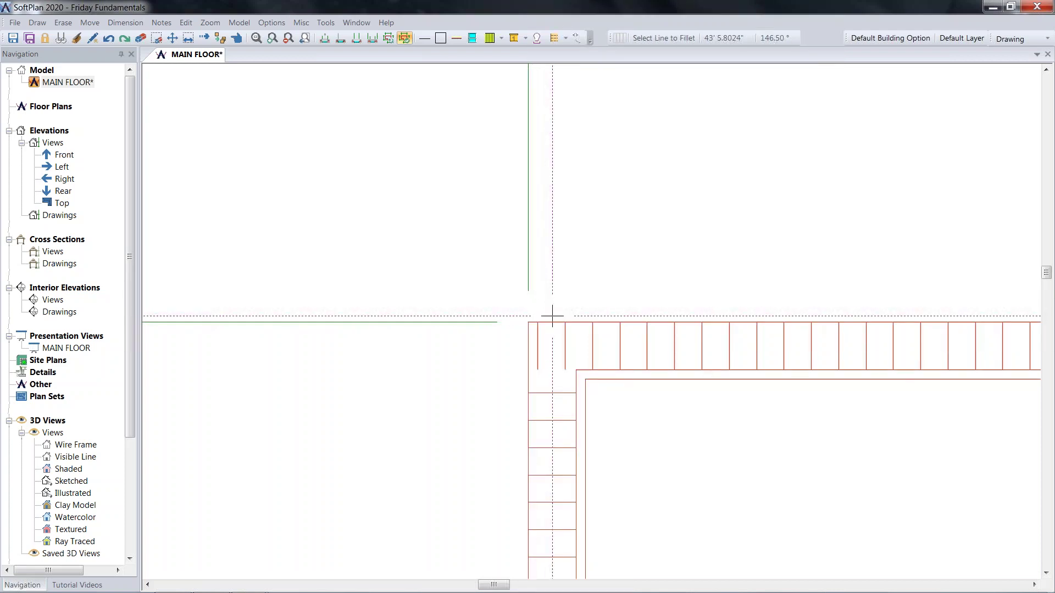
key("F3")
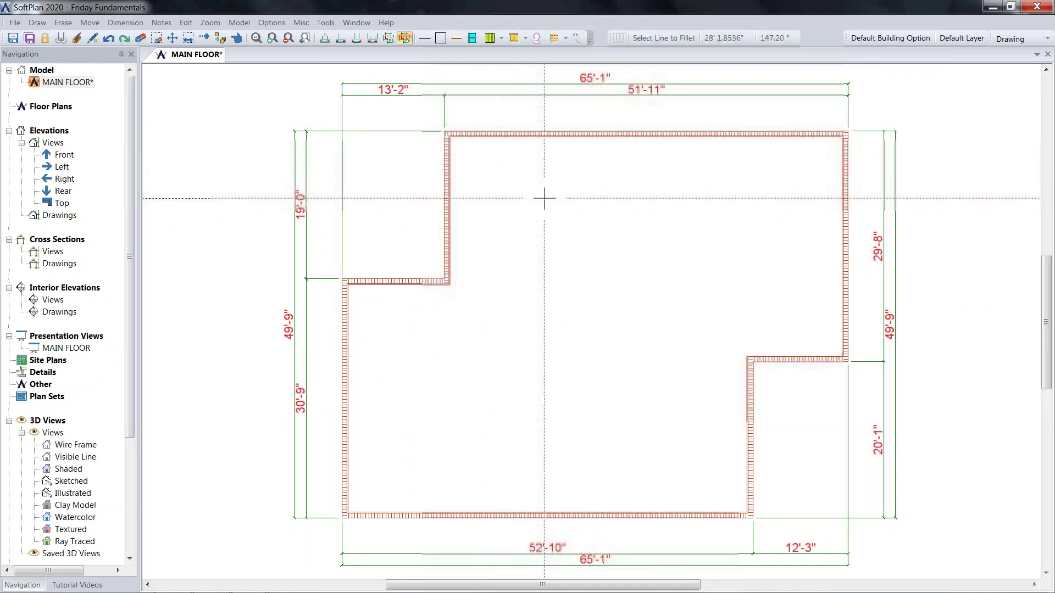
- Edit the overall horizontal dimension above the plan to 64'-8", moving the walls at both ends
left_click(185, 22)
left_click(203, 36)
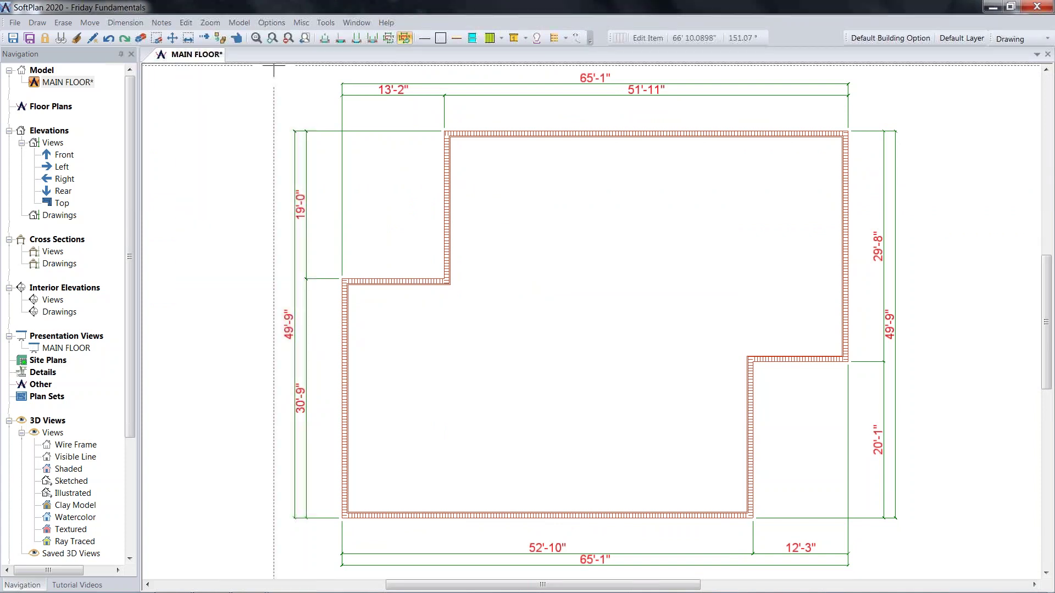
left_click(600, 83)
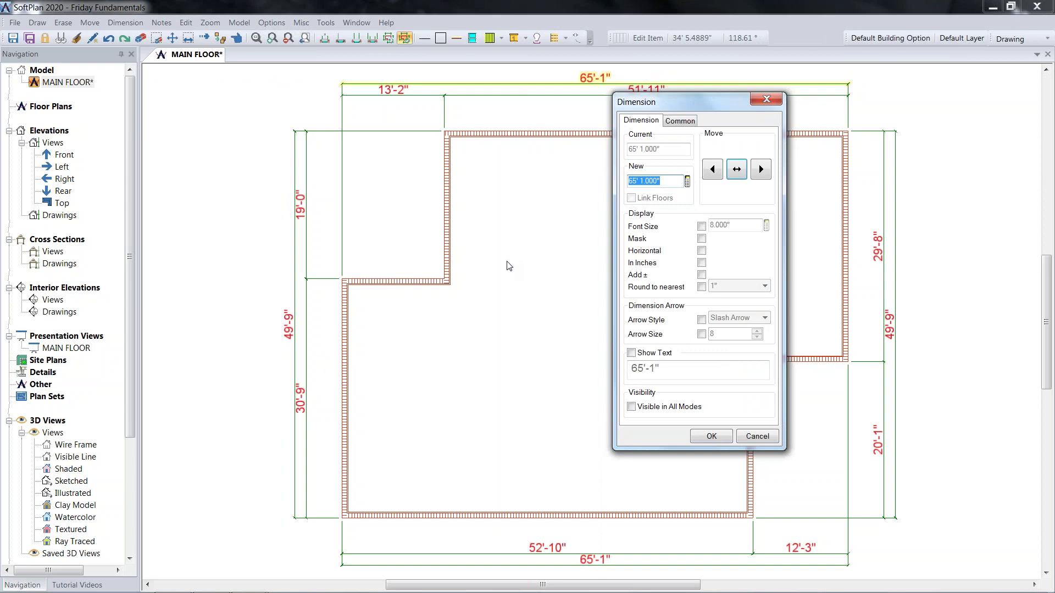
type("64' 8")
key("Tab")
left_click_drag(702, 106, 578, 160)
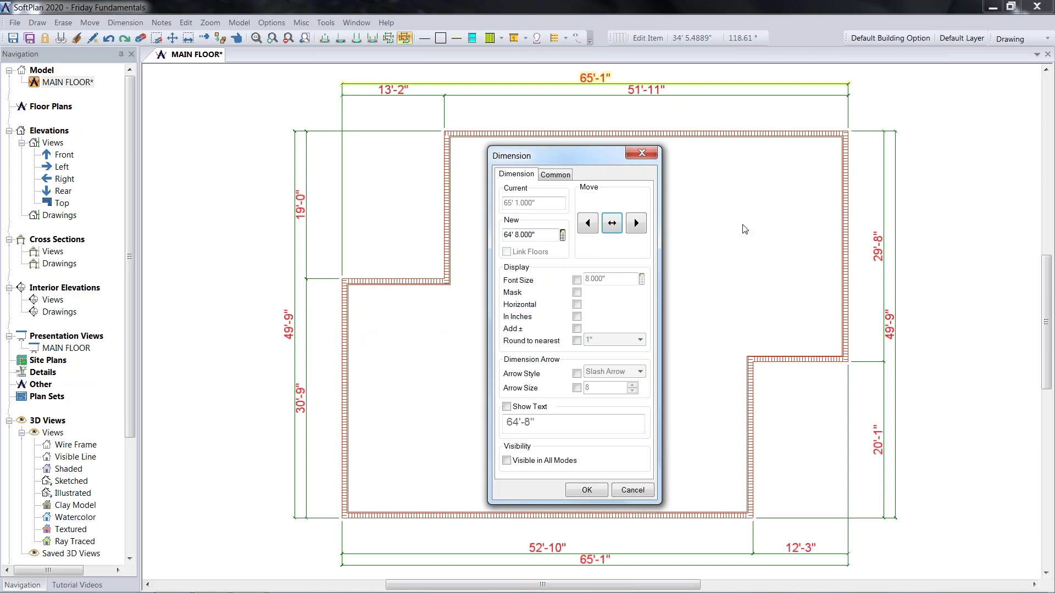
left_click(611, 223)
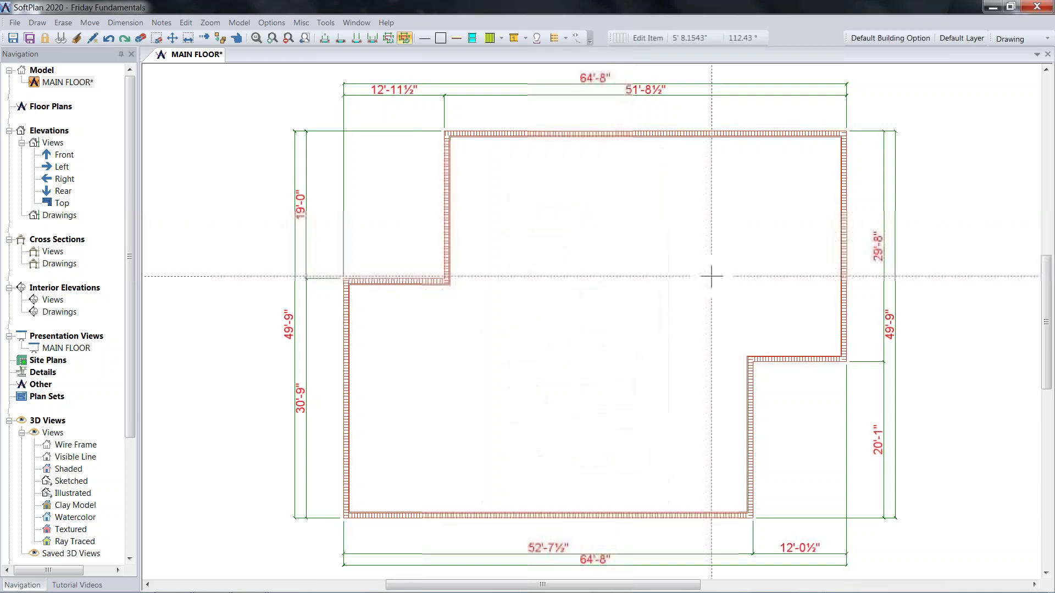
- Set the width of the upper left jog to 12' through its horizontal dimension
left_click(391, 98)
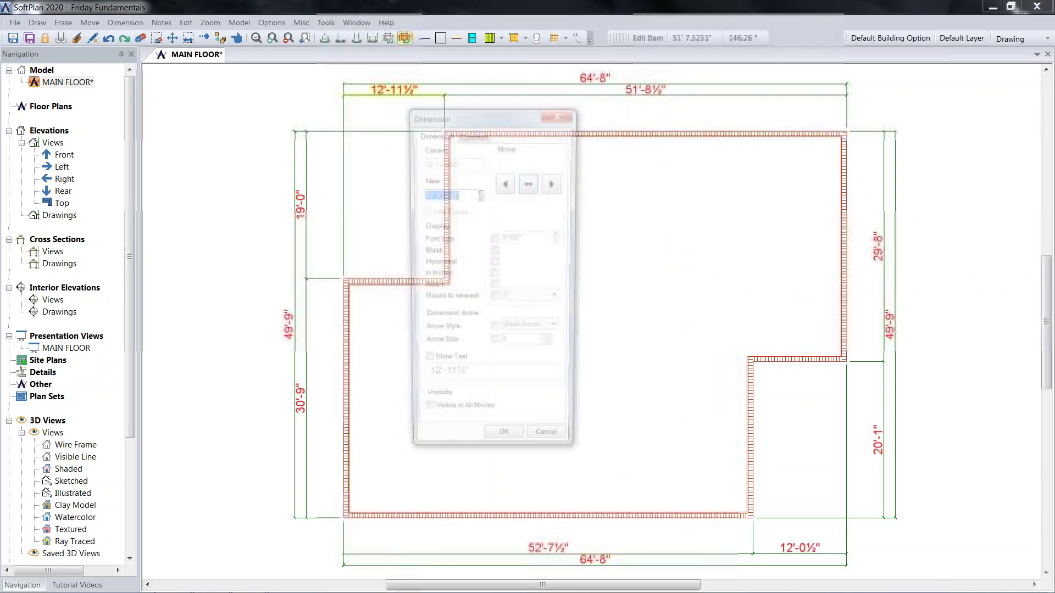
type("12")
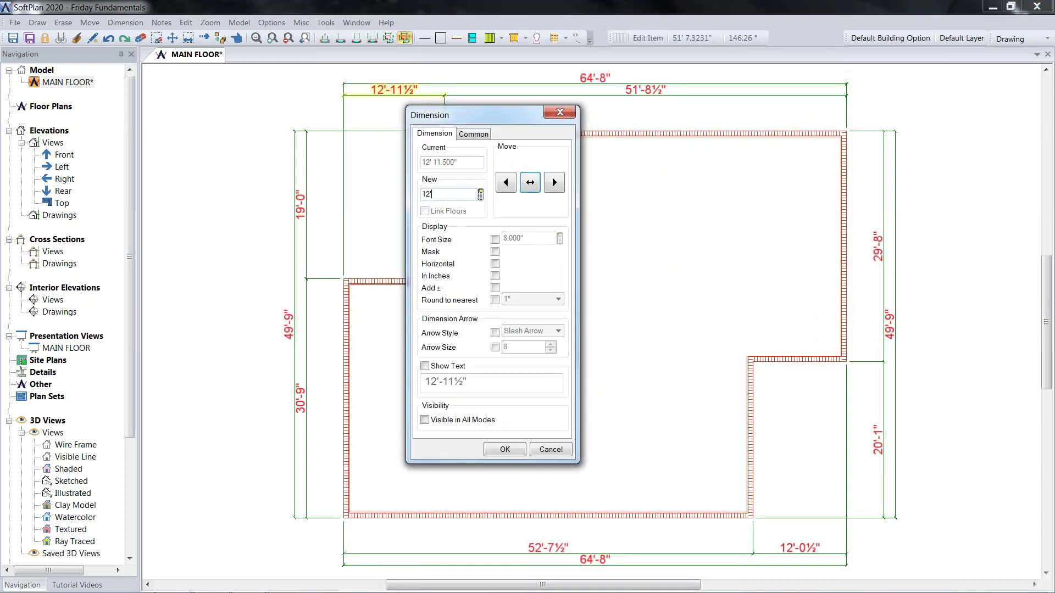
left_click_drag(523, 113, 596, 196)
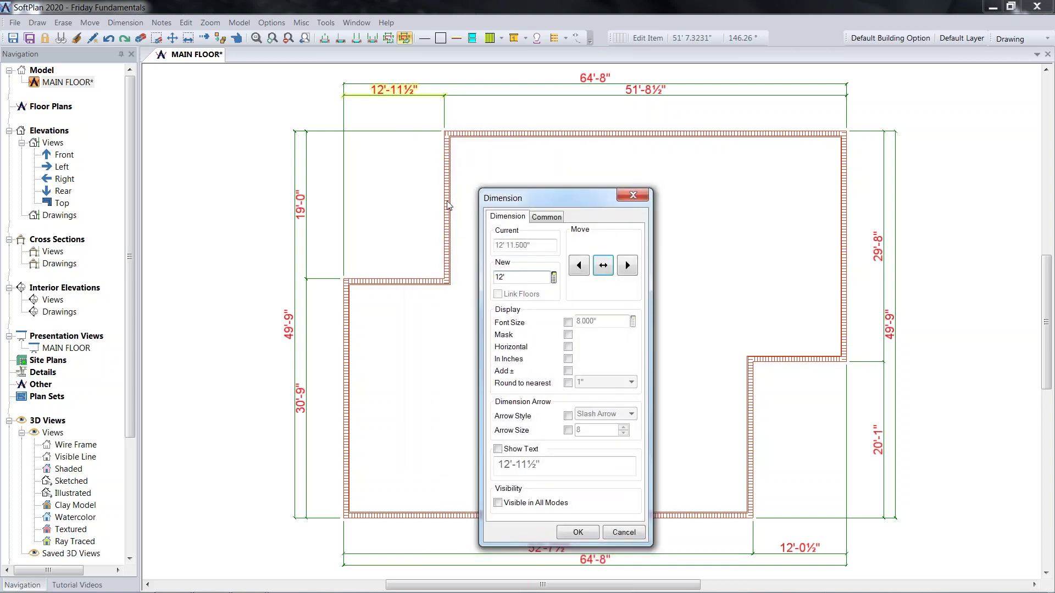
key("Return")
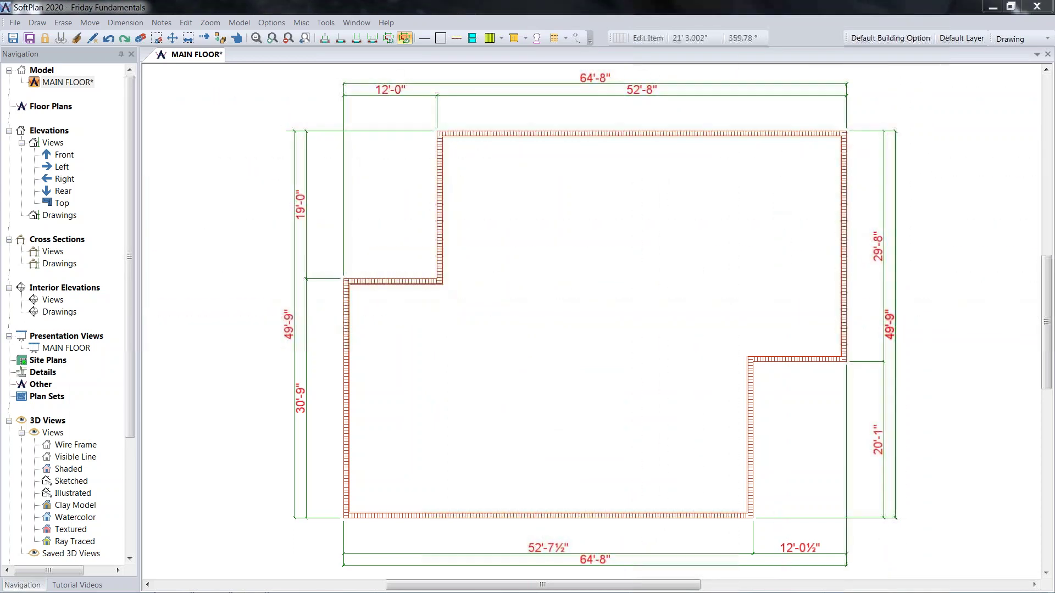
- Set the overall vertical dimension on the plan's right side to 50' and the upper right wall's dimension to 30'
left_click(889, 321)
type("50")
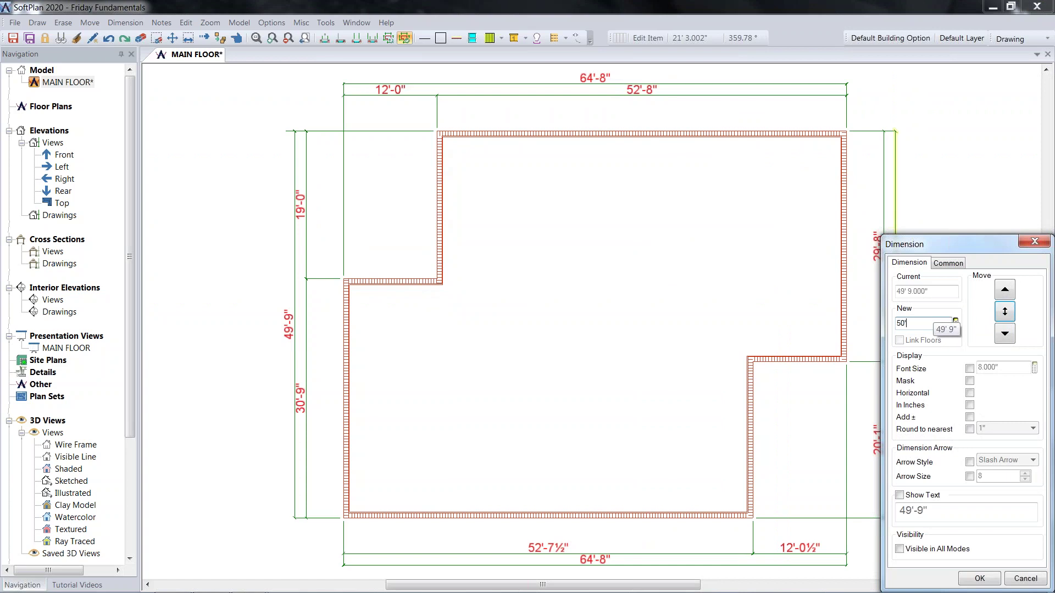
type("'")
key("Return")
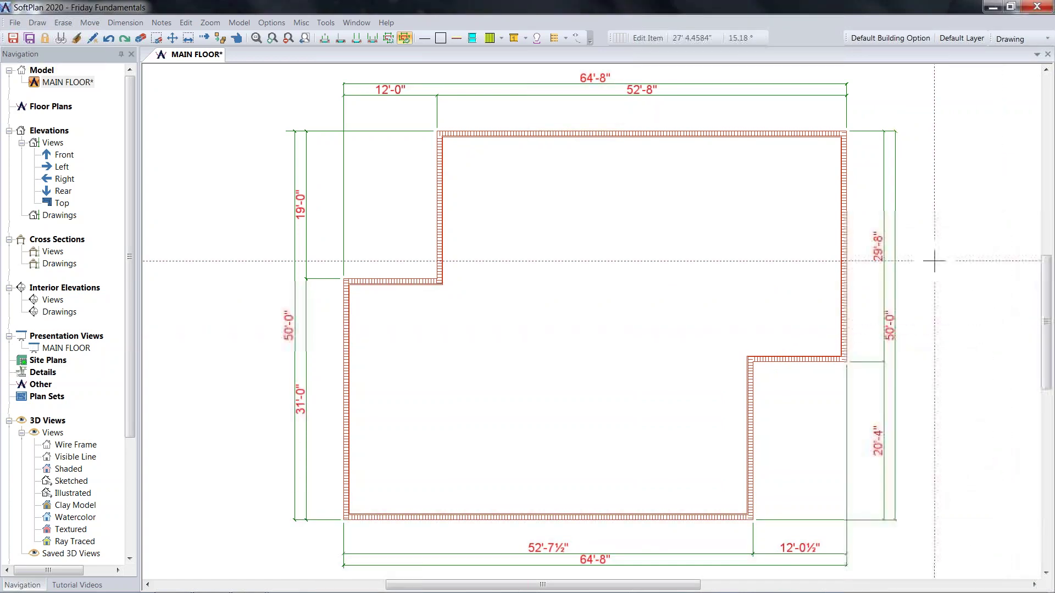
left_click(879, 252)
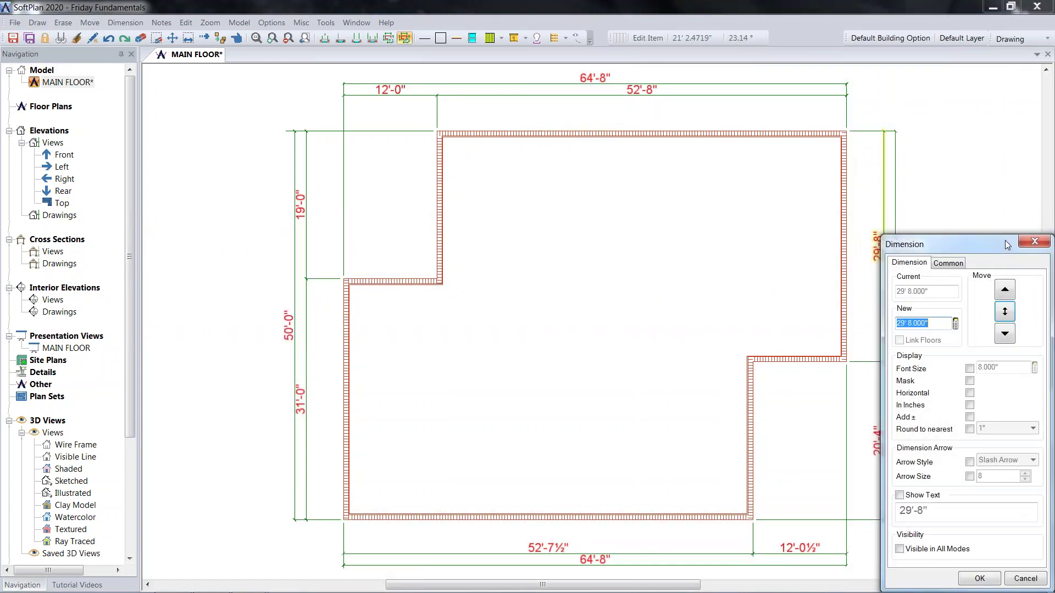
type("30'")
key("Return")
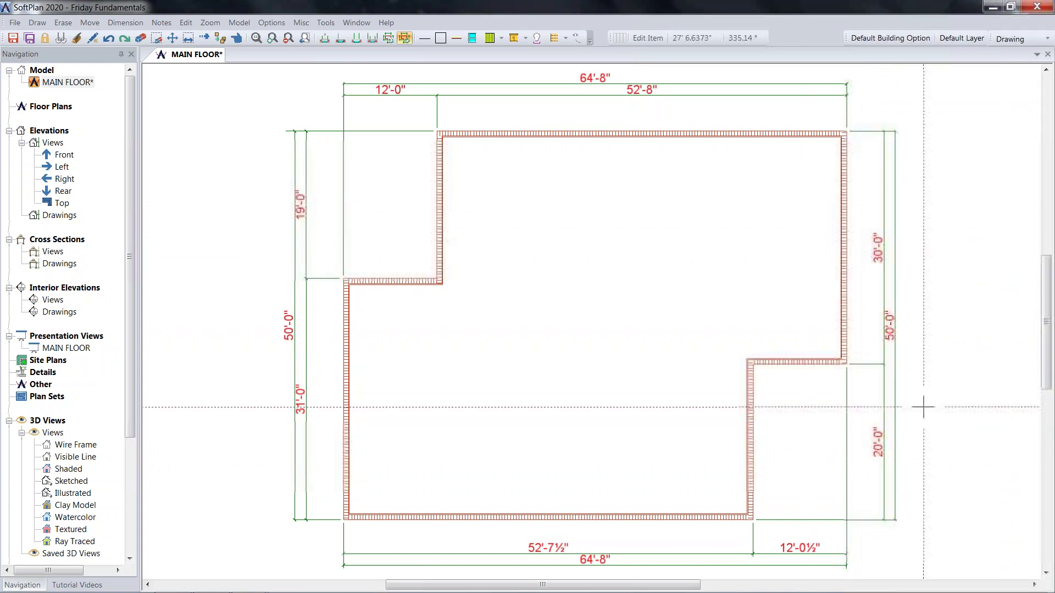
- Set the width of the lower right jog to 18' through the dimension below the plan
scroll(945, 319, "down", 3)
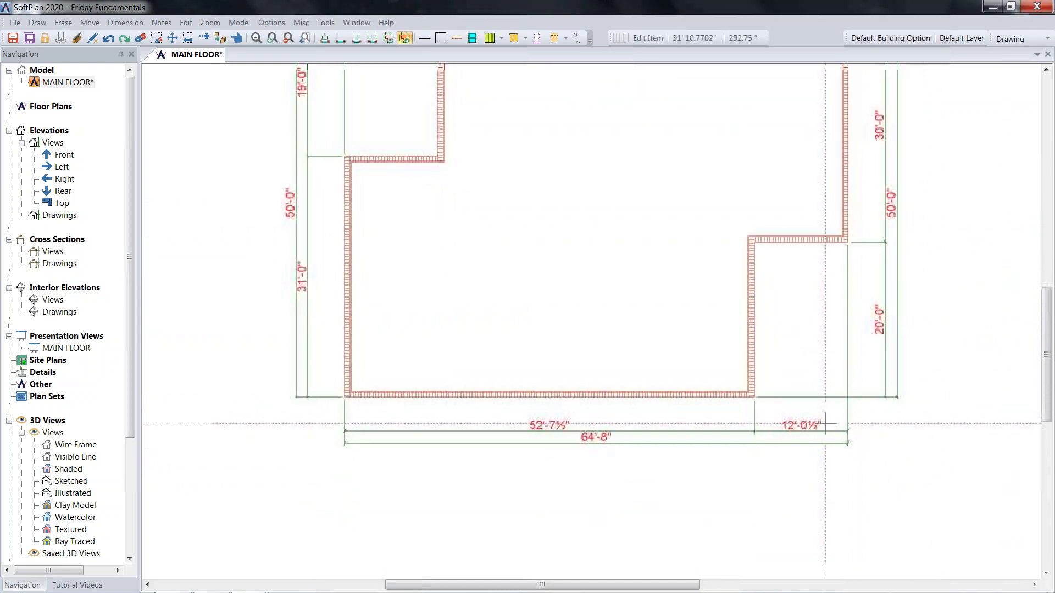
left_click(826, 424)
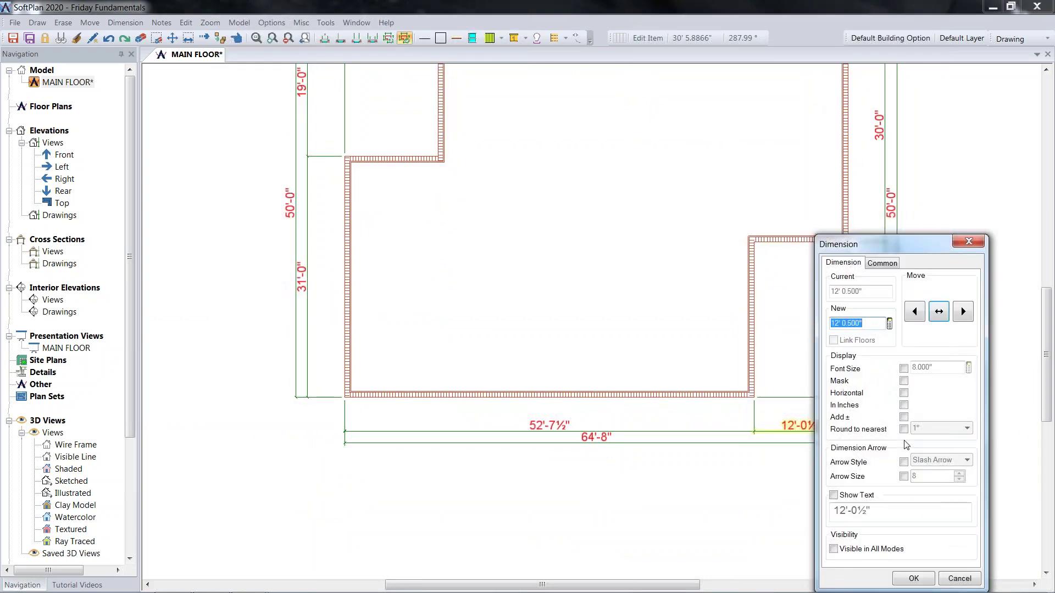
type("18'")
key("Return")
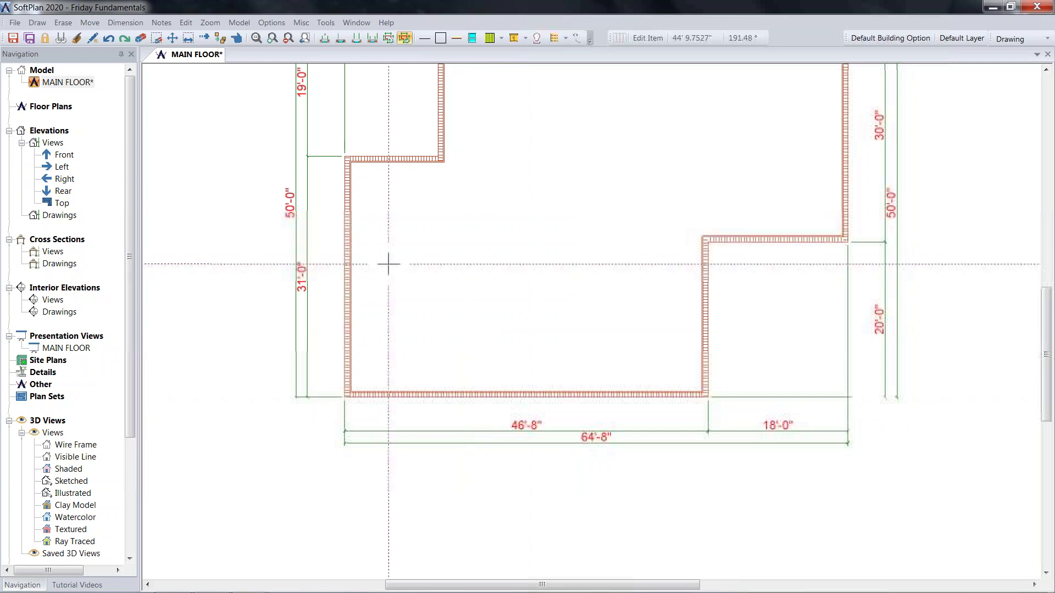
- Set the vertical dimension of the lower left exterior wall to 31'-4"
left_click(308, 265)
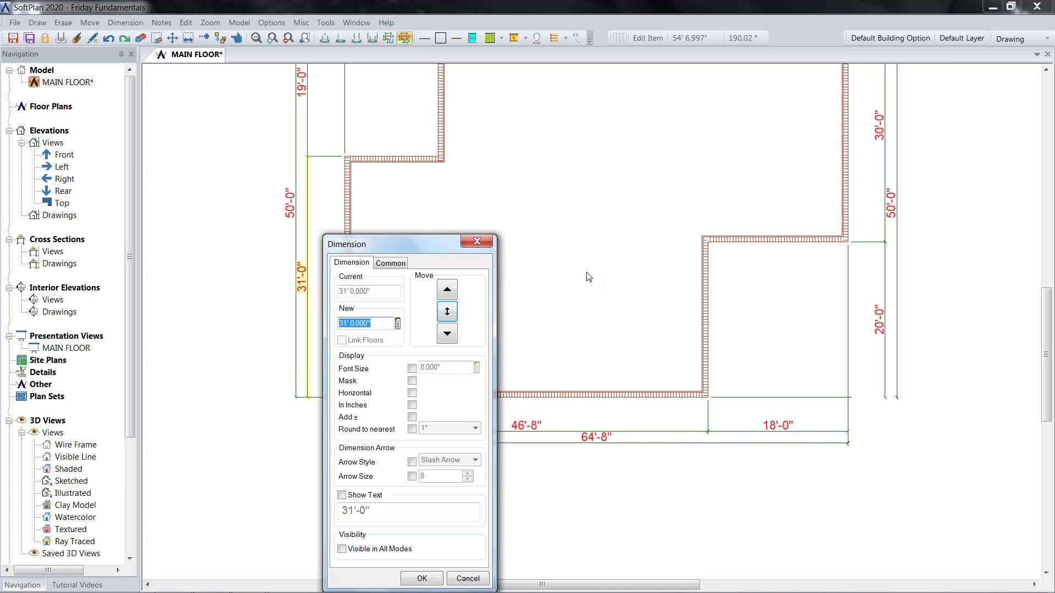
type("3")
type("1'-4")
key("Return")
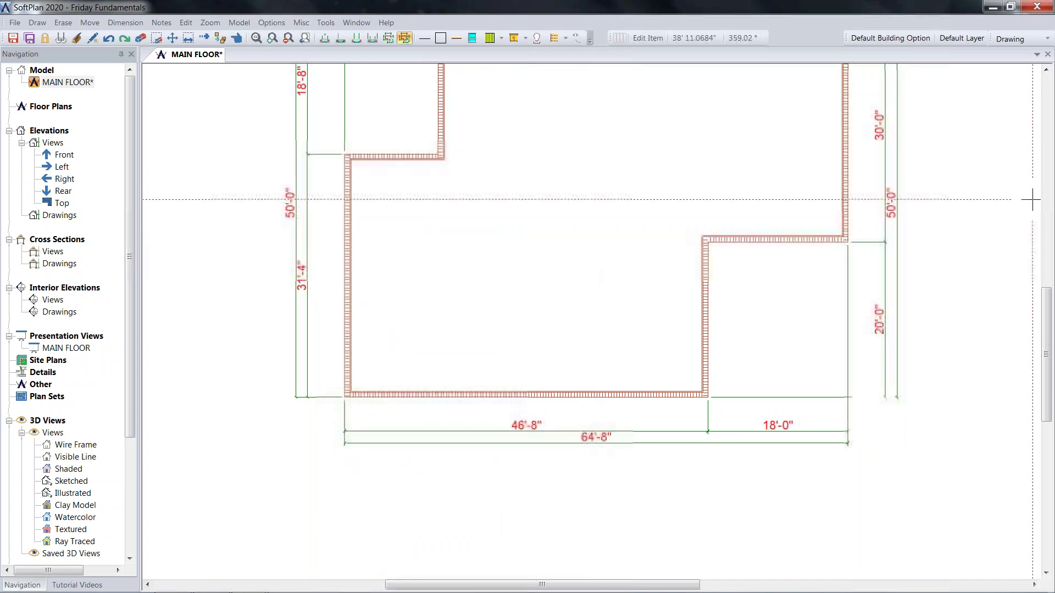
- Check the dimension lines around the exterior walls and redraw the floor plan display
scroll(344, 86, "up", 3)
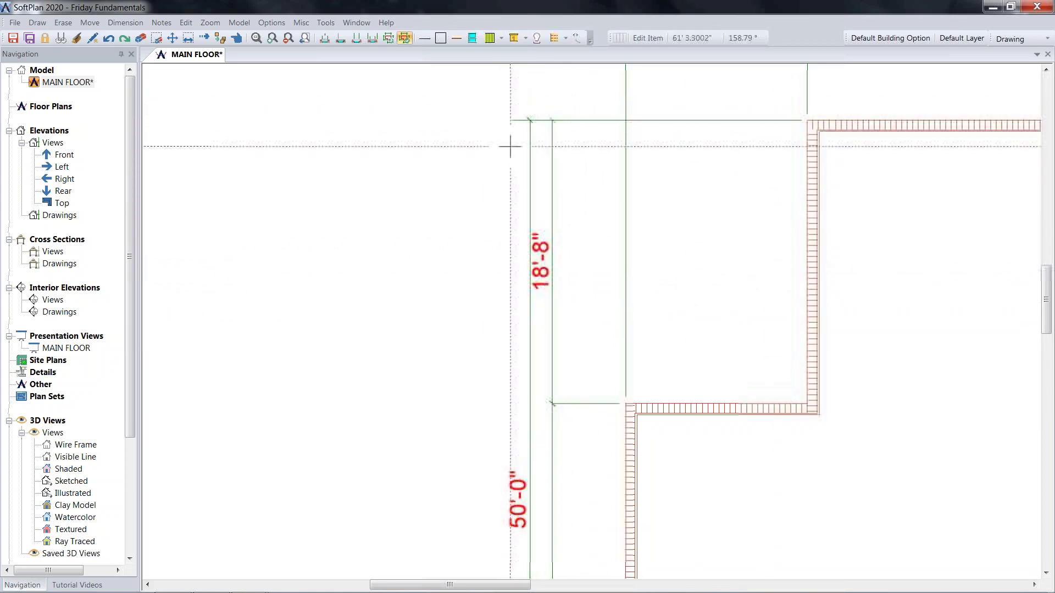
scroll(537, 186, "down", 6)
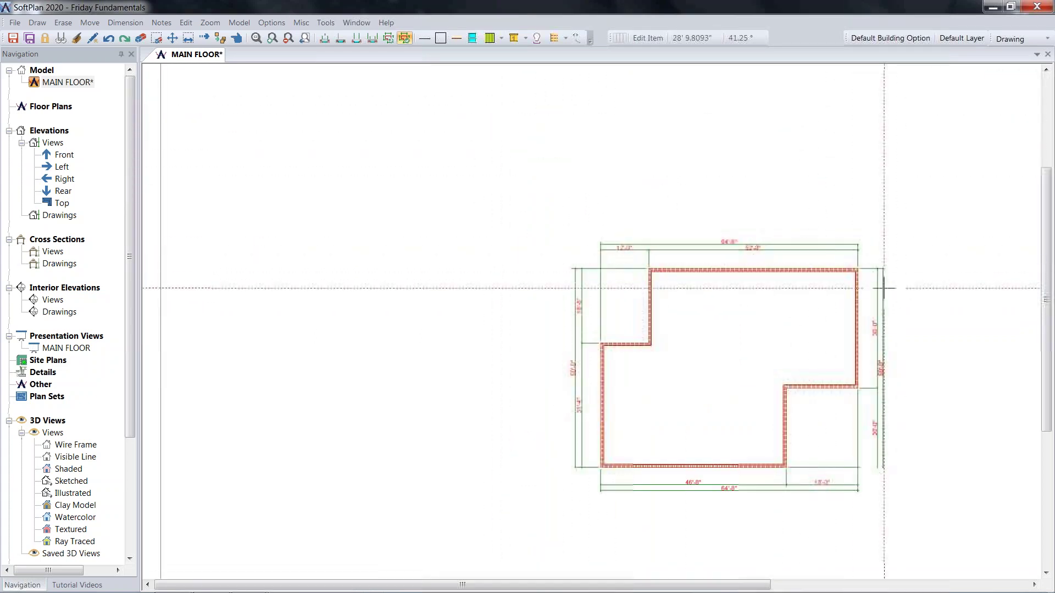
scroll(882, 277, "up", 1)
scroll(592, 319, "up", 1)
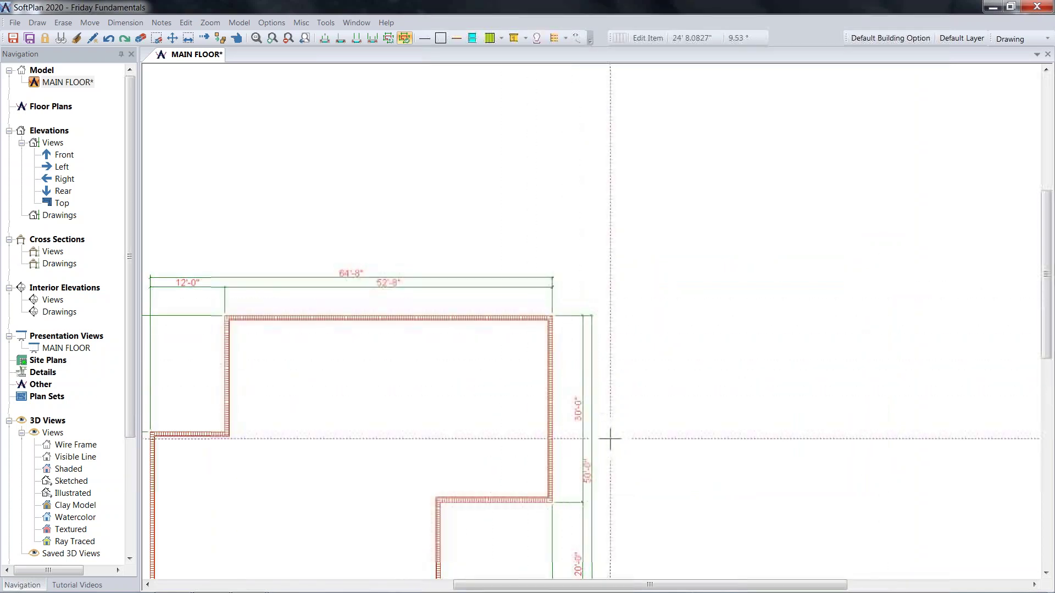
scroll(610, 456, "down", 2)
scroll(589, 322, "up", 1)
scroll(796, 342, "up", 3)
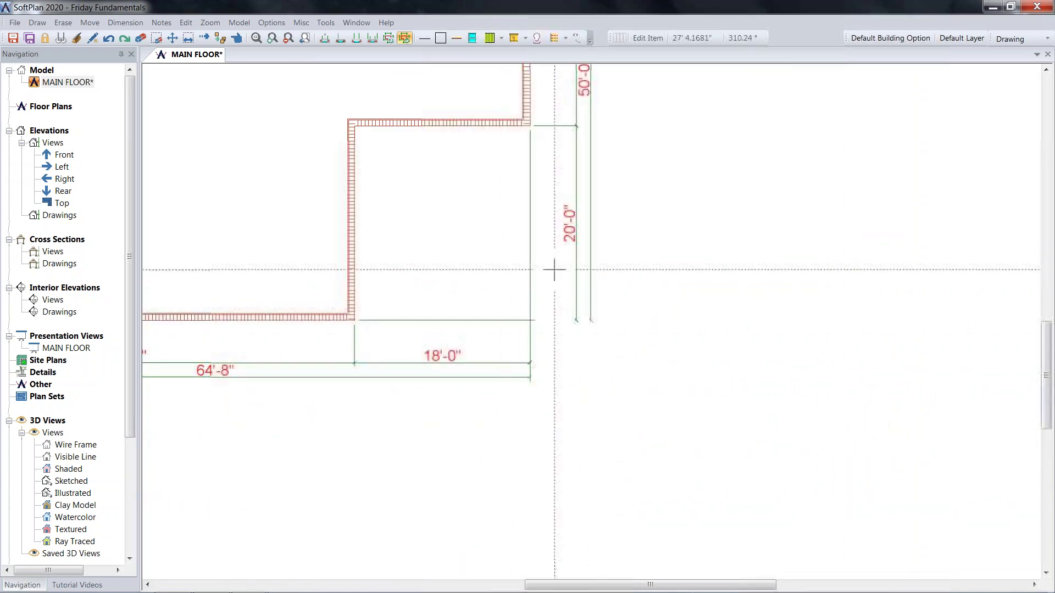
left_click(77, 39)
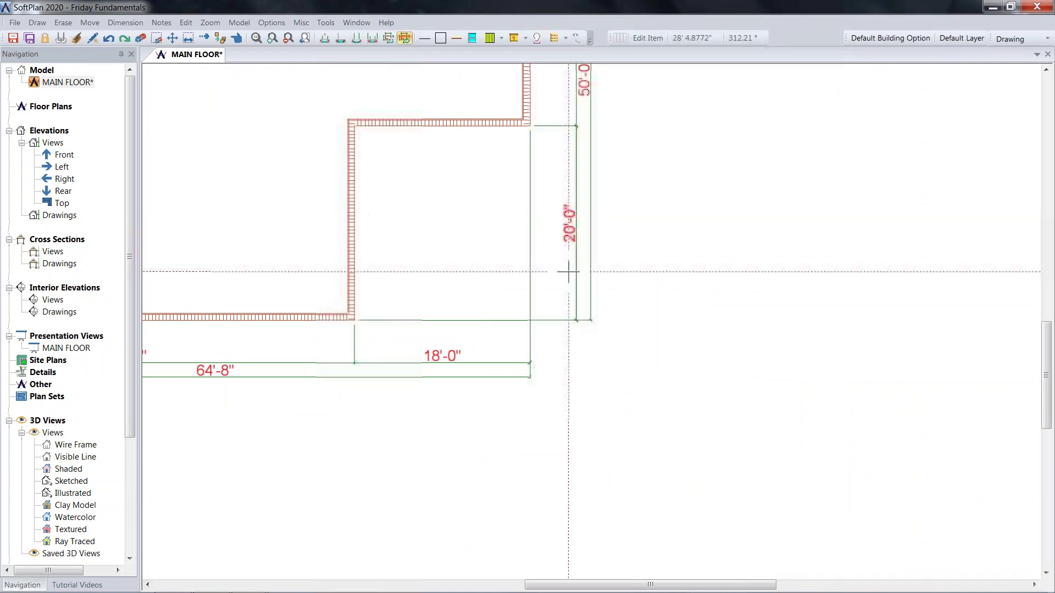
middle_click(636, 321)
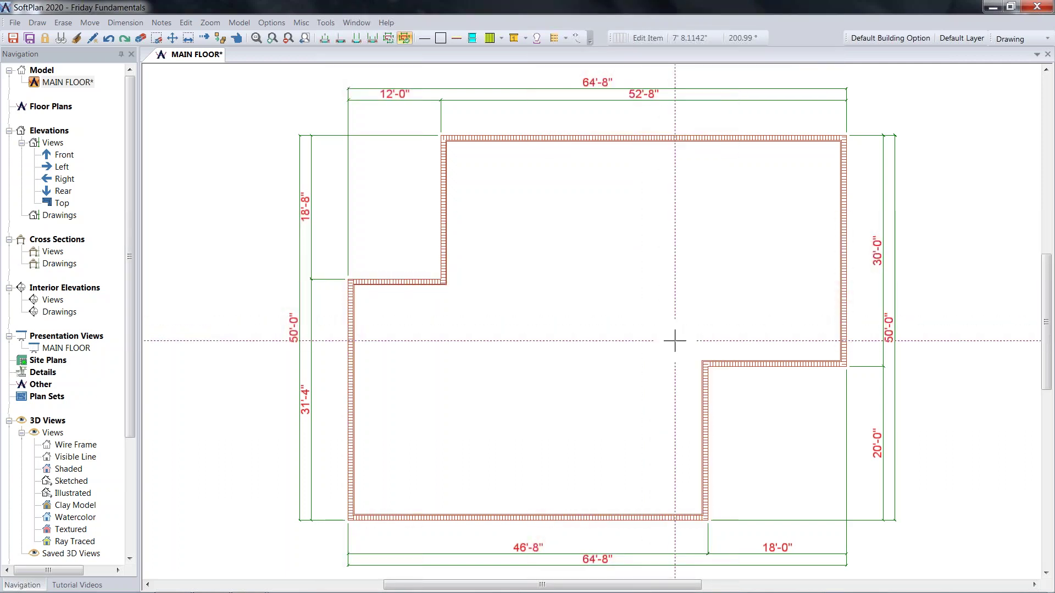
- Fillet the right and bottom exterior walls so they meet in a new corner at the plan's lower right
scroll(736, 412, "down", 1)
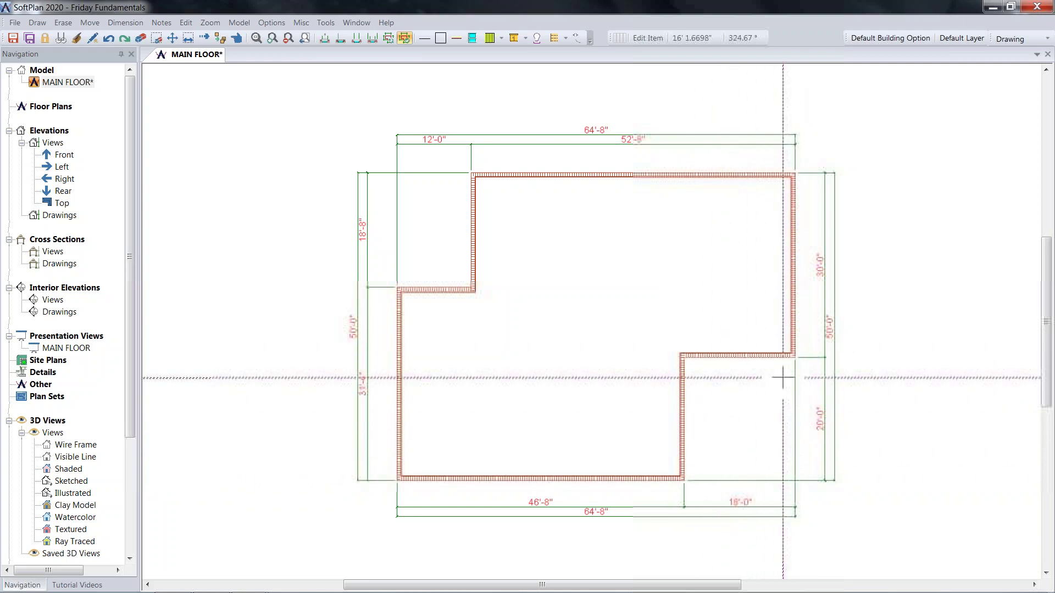
left_click(325, 23)
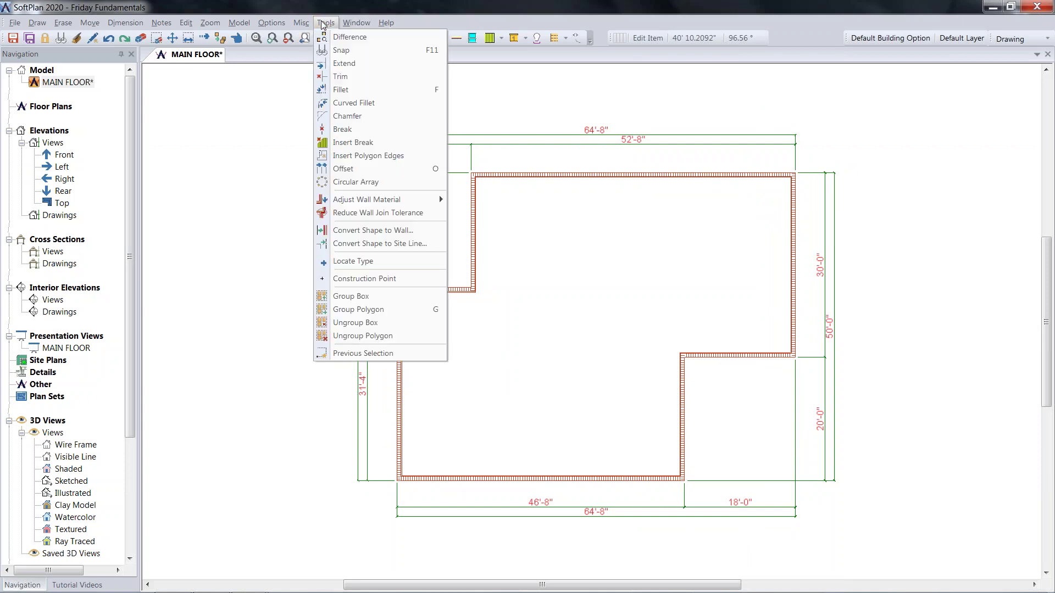
left_click(365, 91)
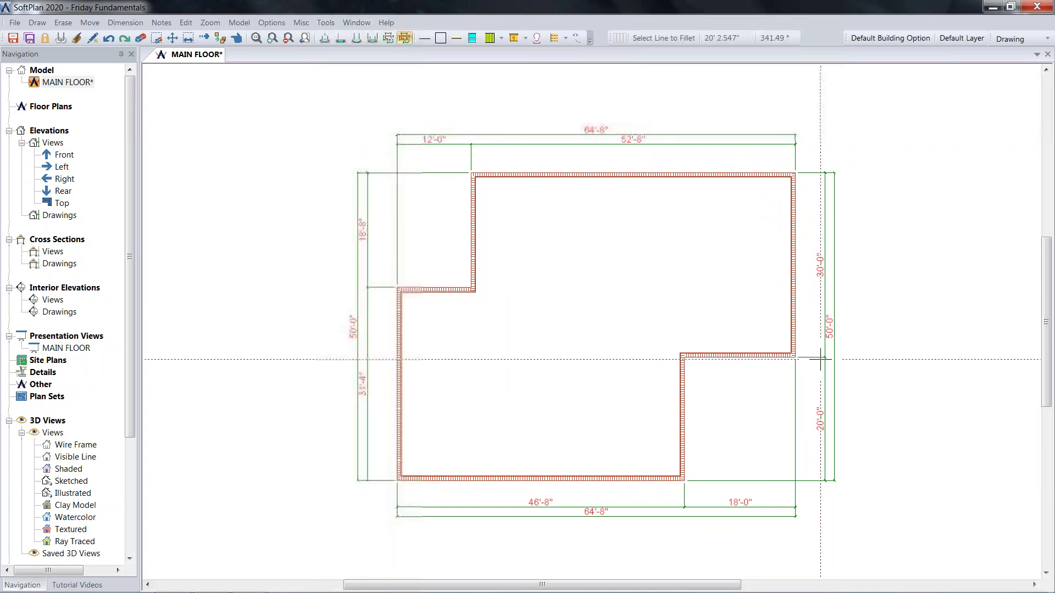
left_click(656, 477)
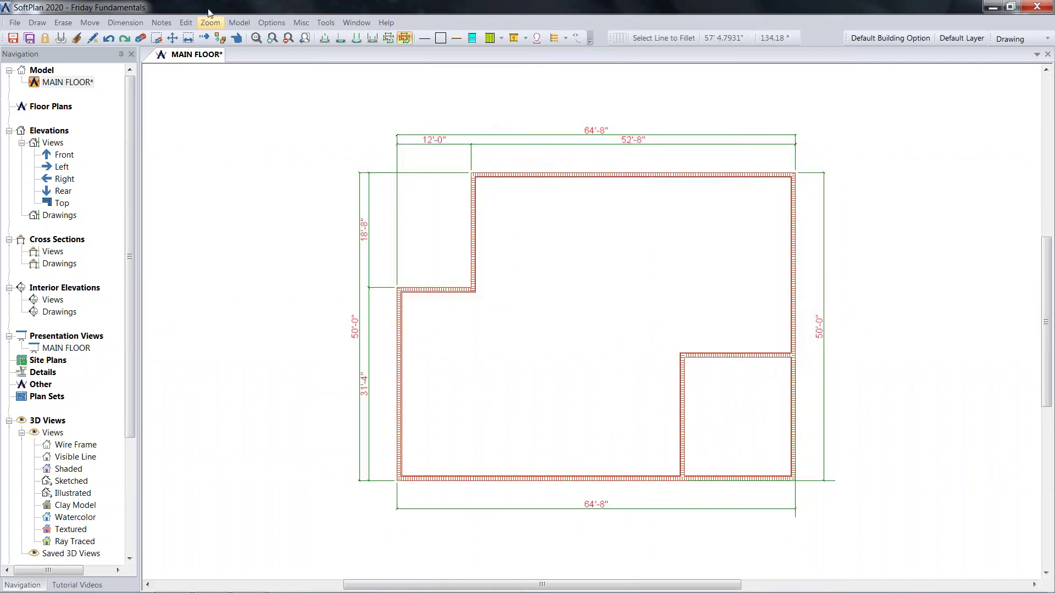
- Block-erase the leftover jog walls and the dimensions around the plan's lower right corner
left_click(63, 22)
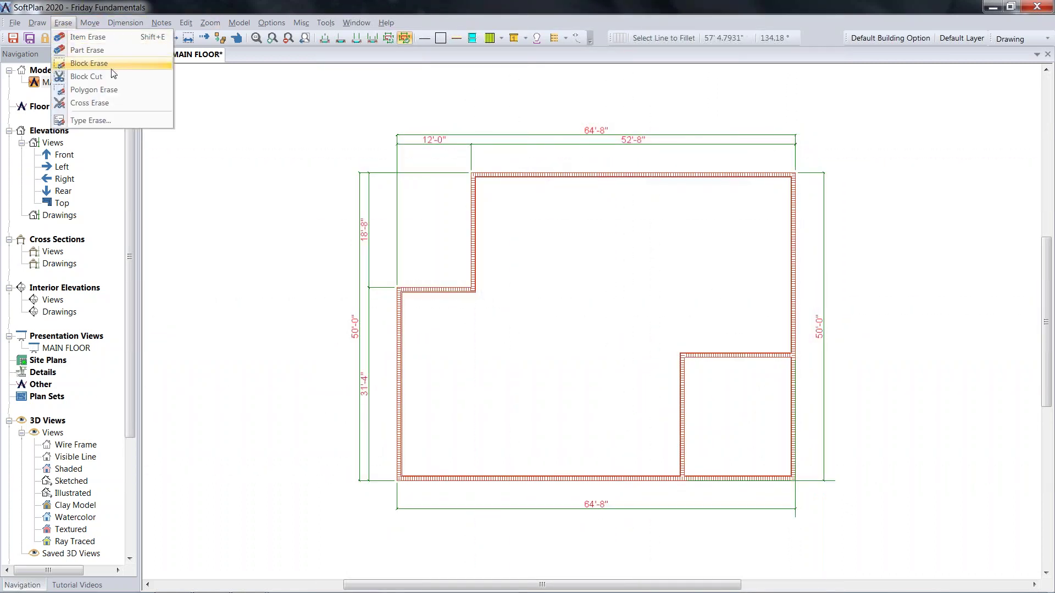
left_click(89, 63)
left_click(659, 324)
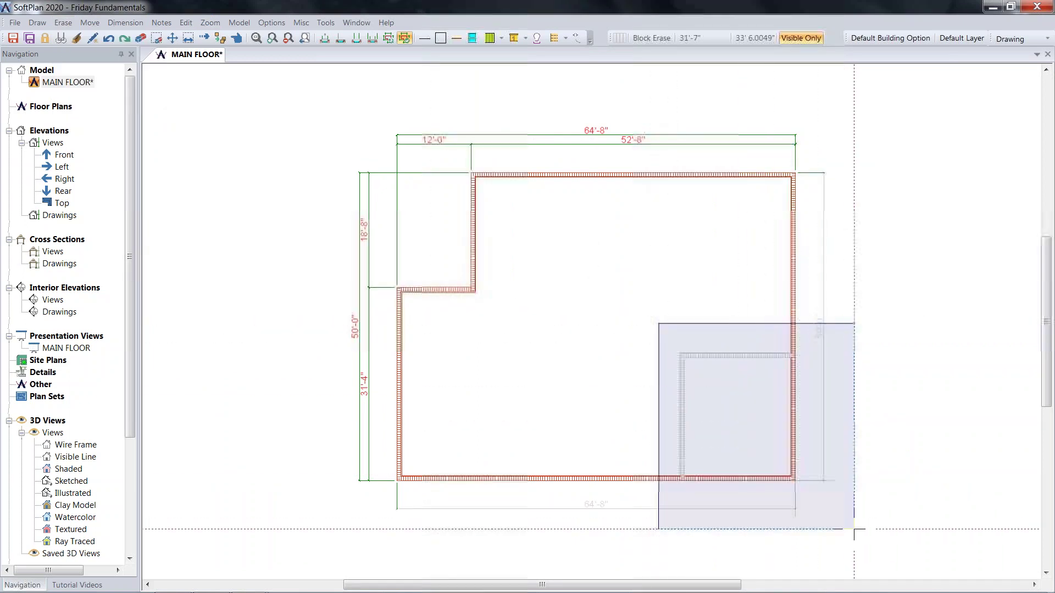
left_click(914, 485)
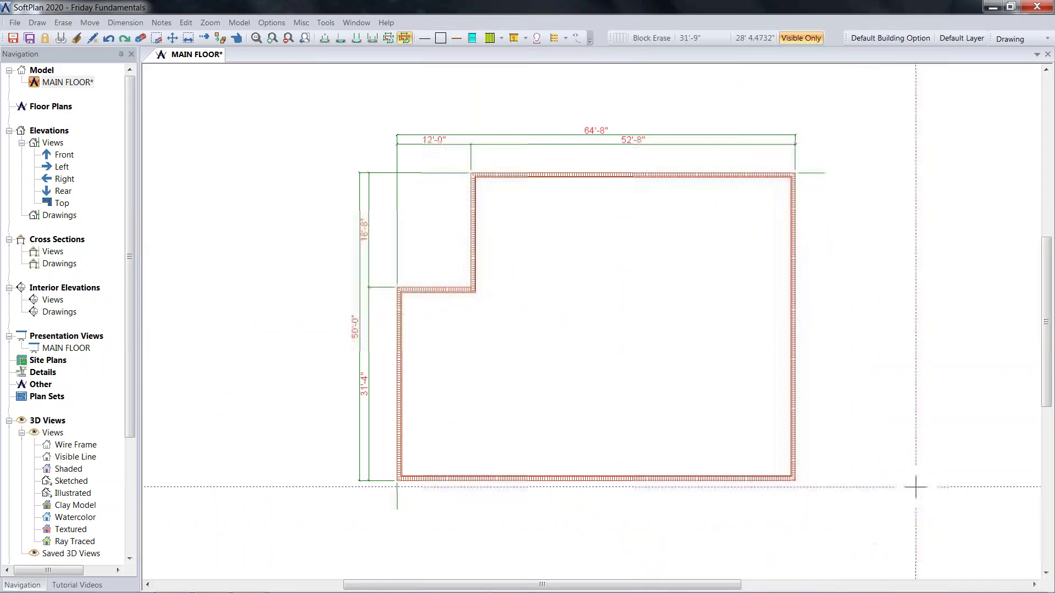
- Regenerate the automatic exterior dimensions around the whole plan, accepting that existing dimensions may be erased
left_click(125, 22)
left_click(173, 97)
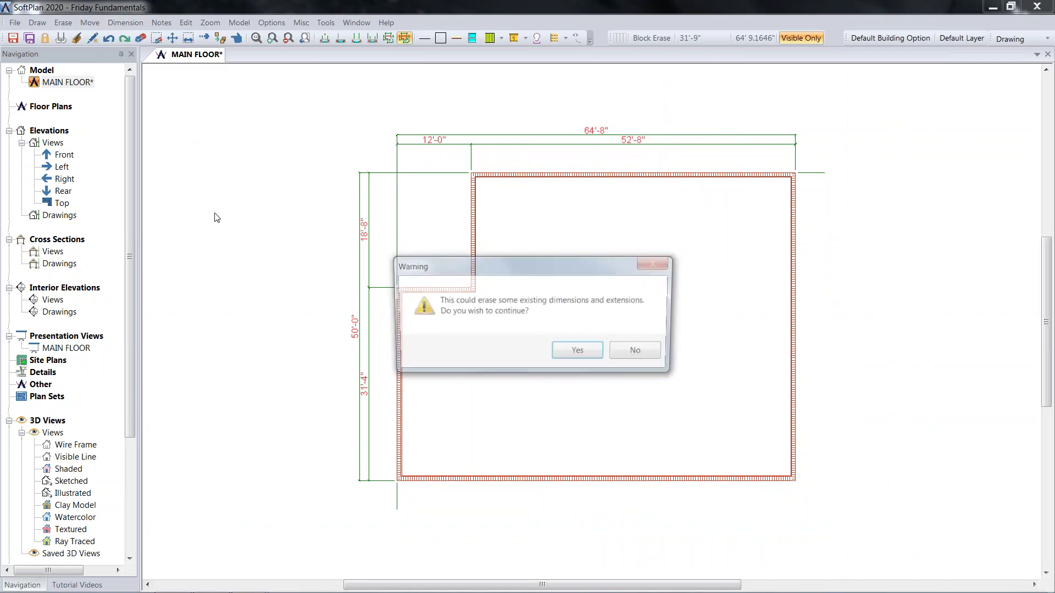
left_click(564, 356)
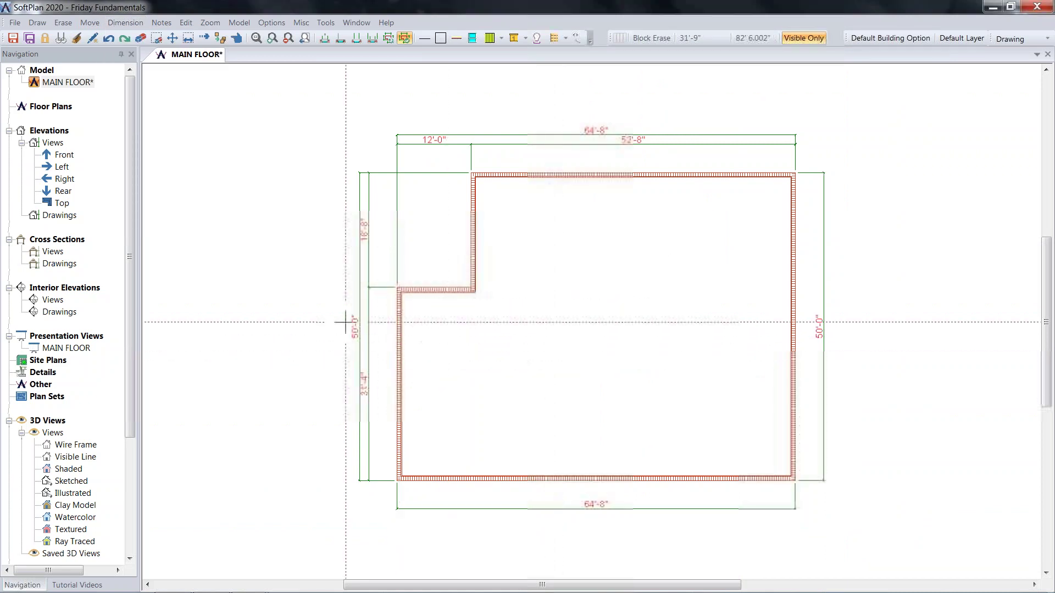
middle_click(327, 313)
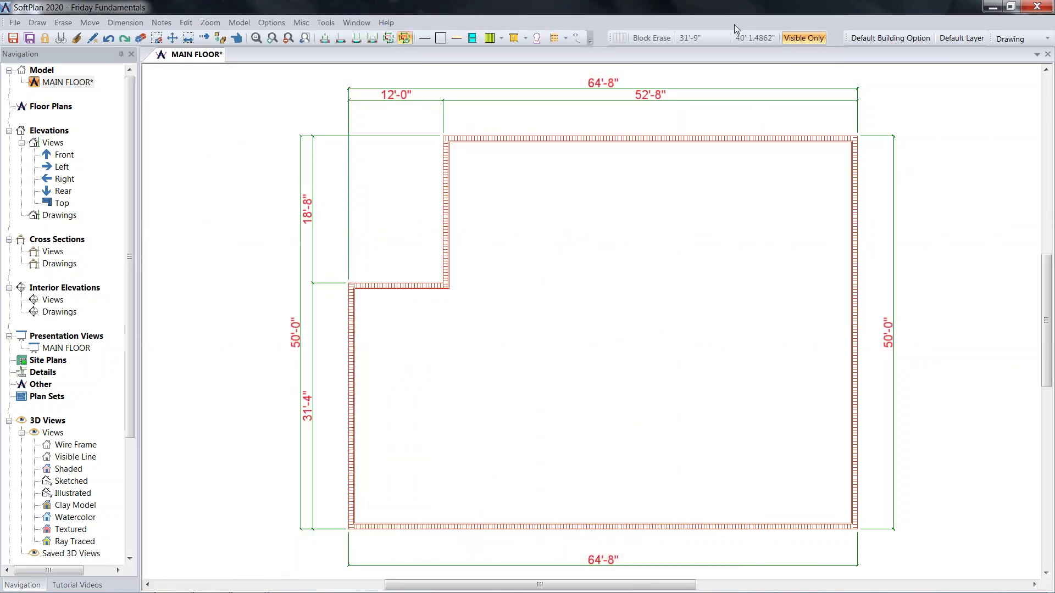
- Undock the menu bar and the status bar and float them over the top of the drawing area
mouse_move(734, 26)
left_mouse_down()
mouse_move(739, 72)
mouse_move(737, 8)
mouse_move(749, 7)
left_mouse_up()
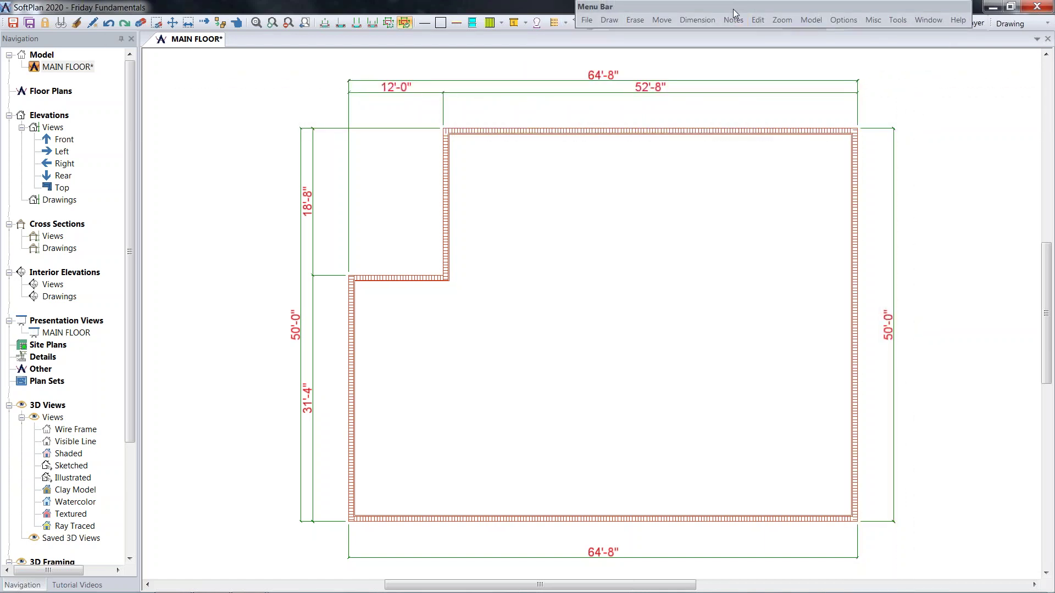
scroll(927, 240, "down", 3)
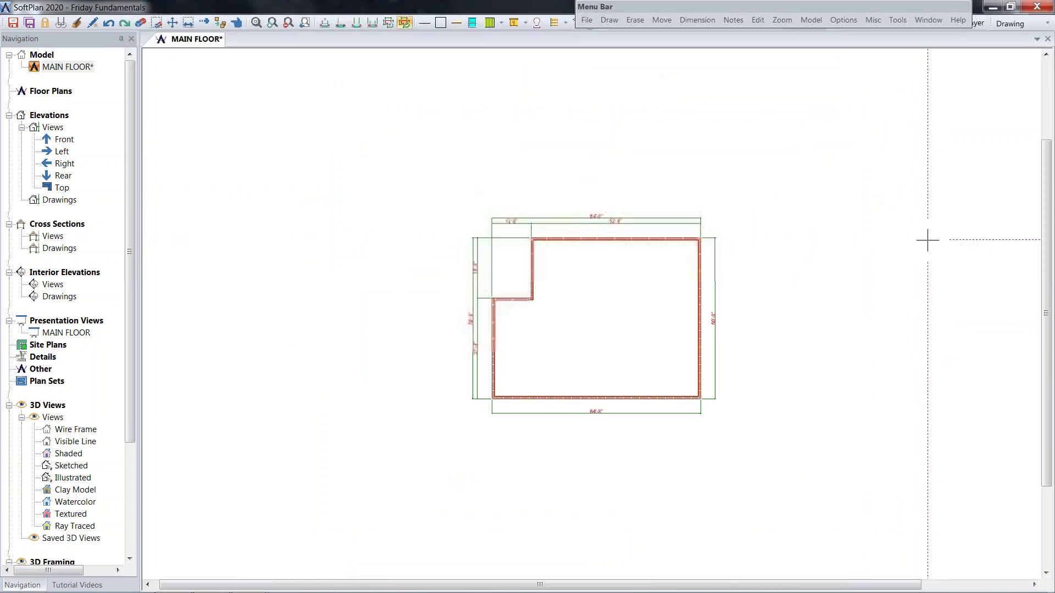
scroll(558, 306, "down", 2)
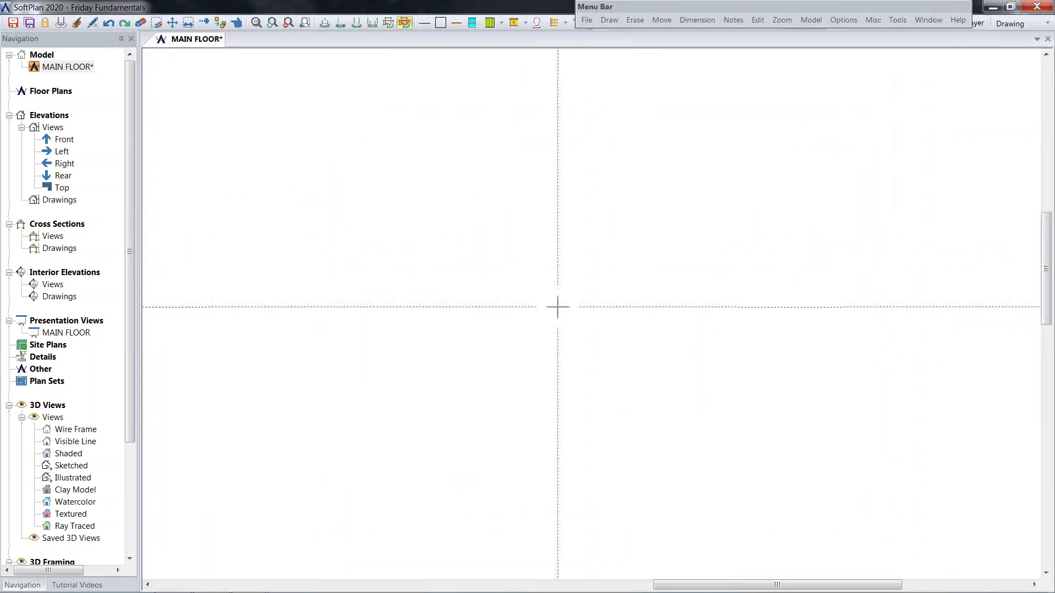
middle_click(517, 341)
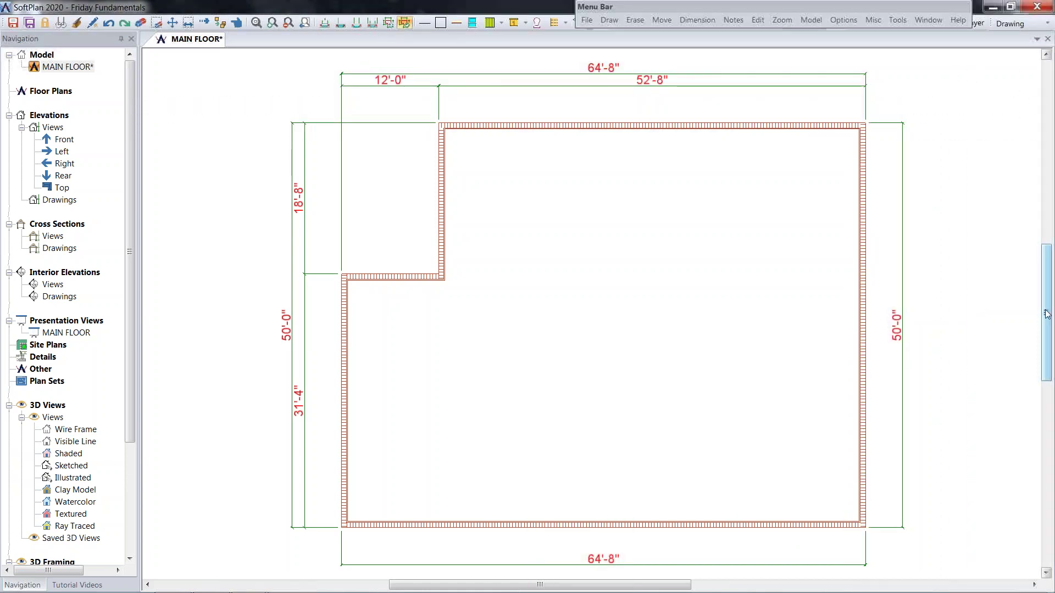
mouse_move(1047, 314)
left_mouse_down()
mouse_move(1028, 75)
mouse_move(1020, 243)
mouse_move(1036, 358)
mouse_move(1033, 310)
left_mouse_up()
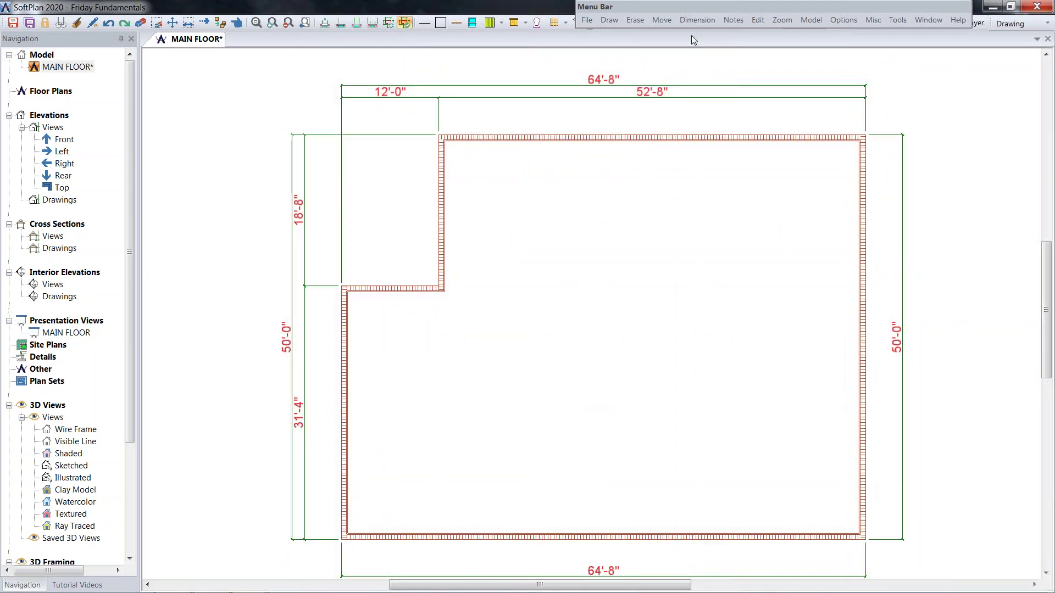
left_click_drag(703, 6, 621, 65)
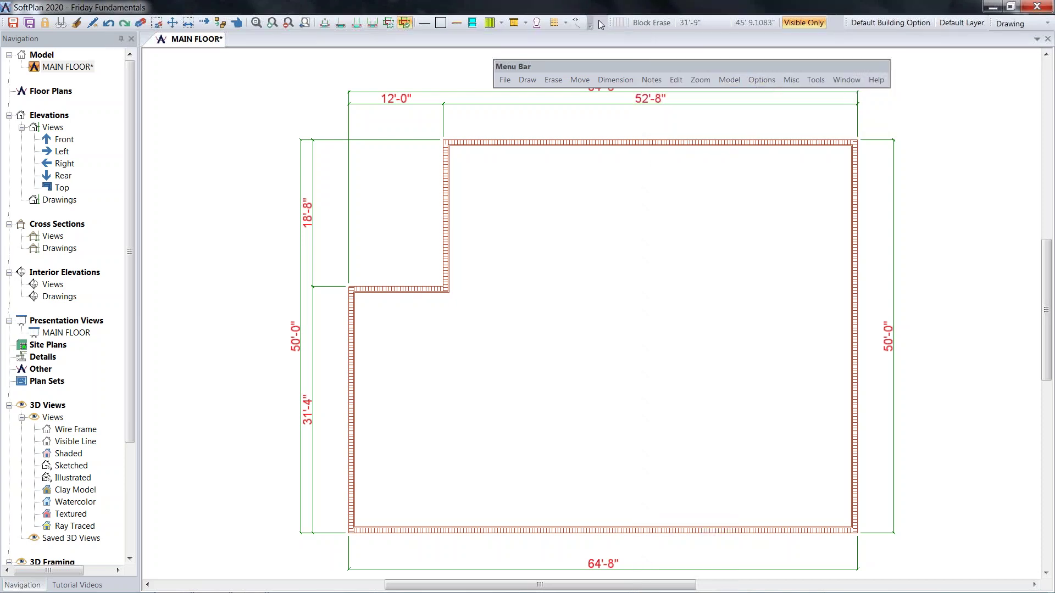
left_click_drag(617, 25, 544, 47)
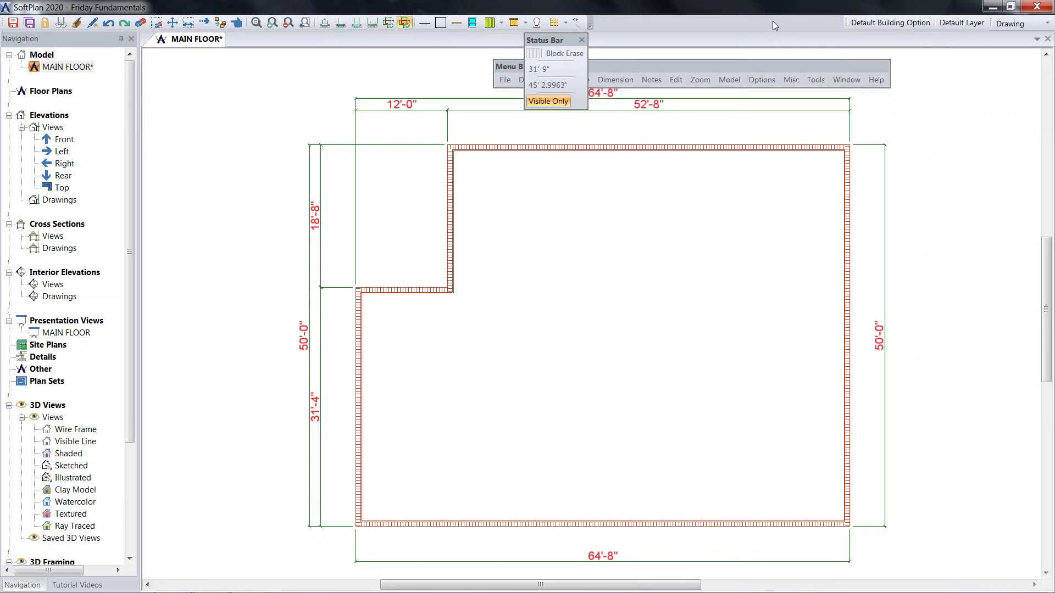
- Switch the drawing mode to Floor System and dock the floating menu bar directly below the toolbar
left_click(1013, 23)
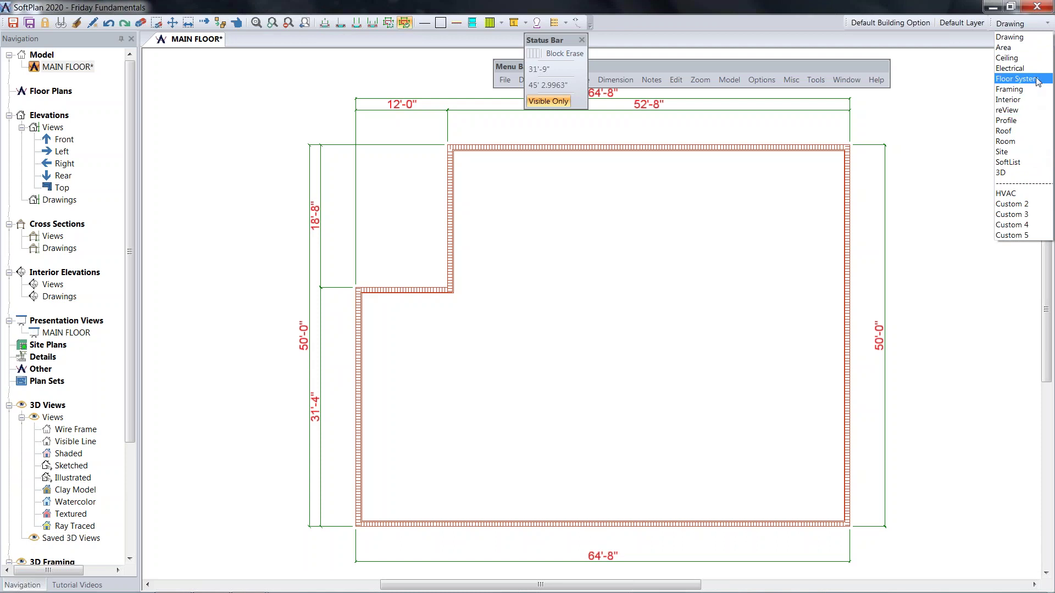
left_click(1036, 80)
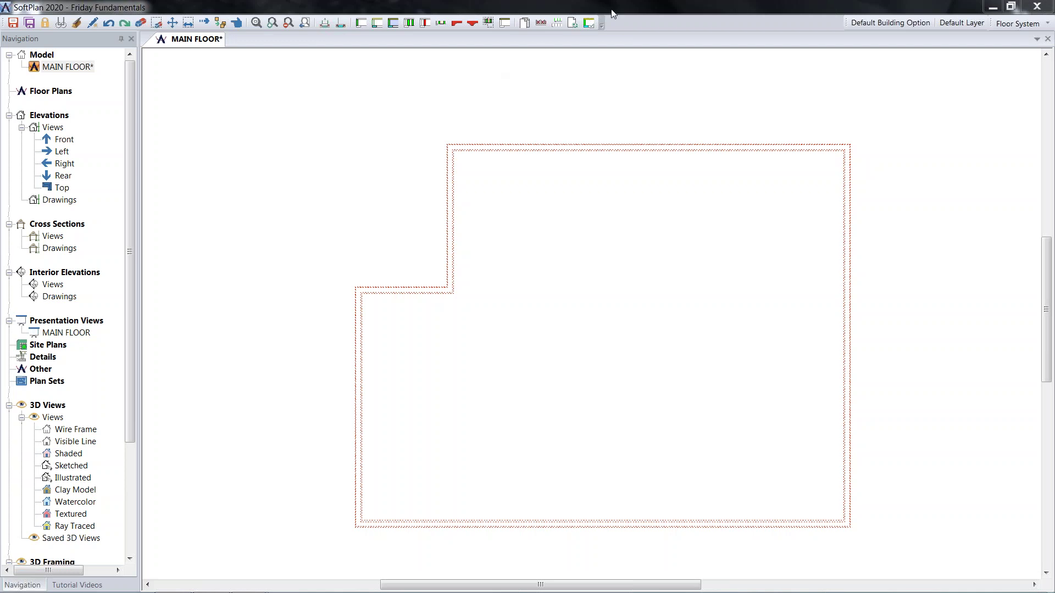
left_click(771, 88)
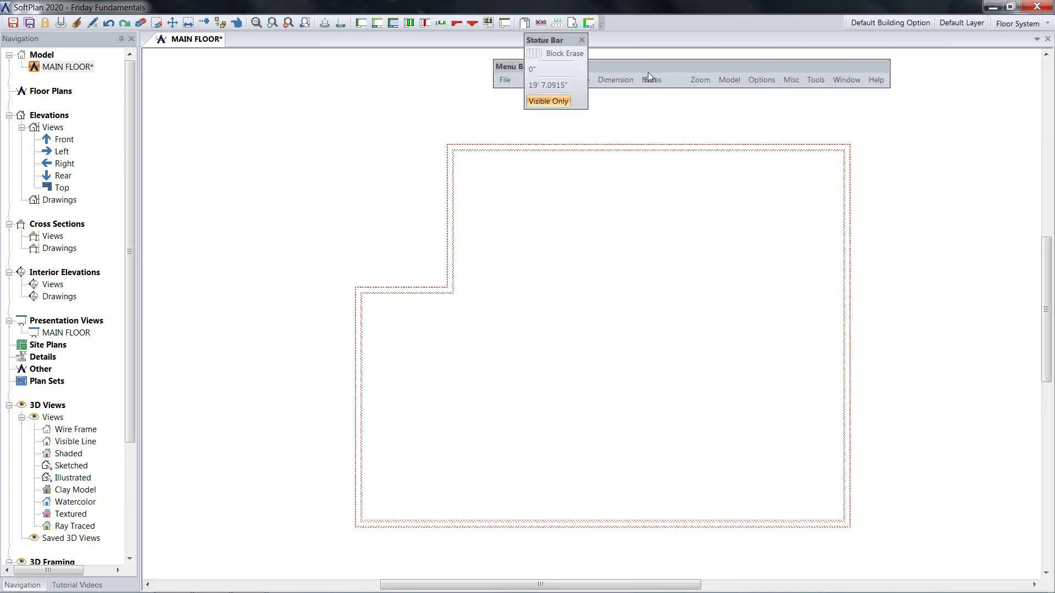
left_click(614, 67)
mouse_move(614, 67)
left_mouse_down()
mouse_move(973, 8)
mouse_move(762, 28)
left_mouse_up()
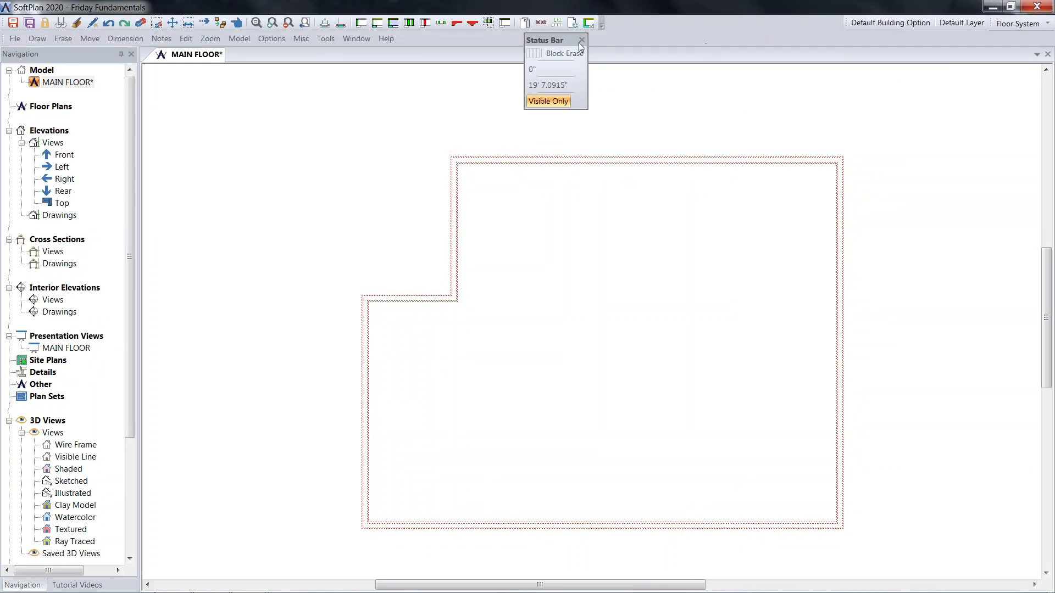
- Enable Default to Structural Slab in the Floor System Options and check the slab thickness and footing sizes
left_click(36, 40)
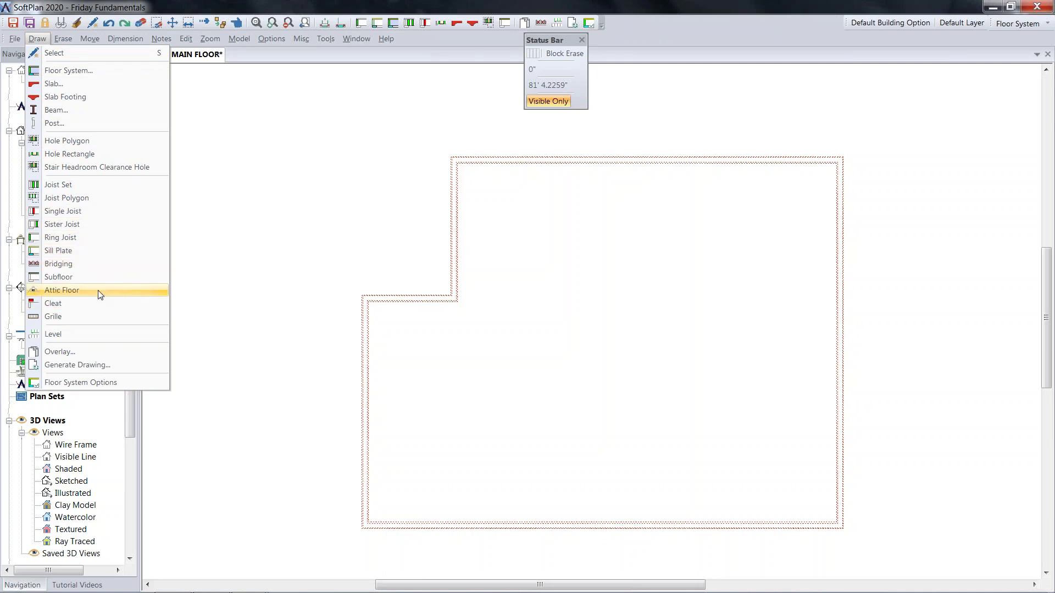
left_click(131, 385)
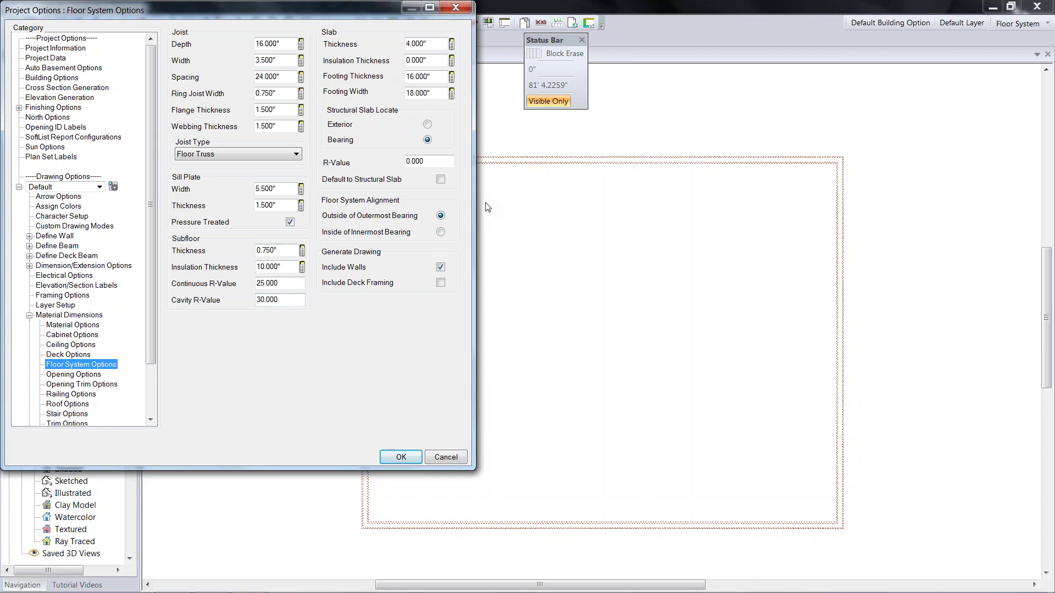
left_click(441, 180)
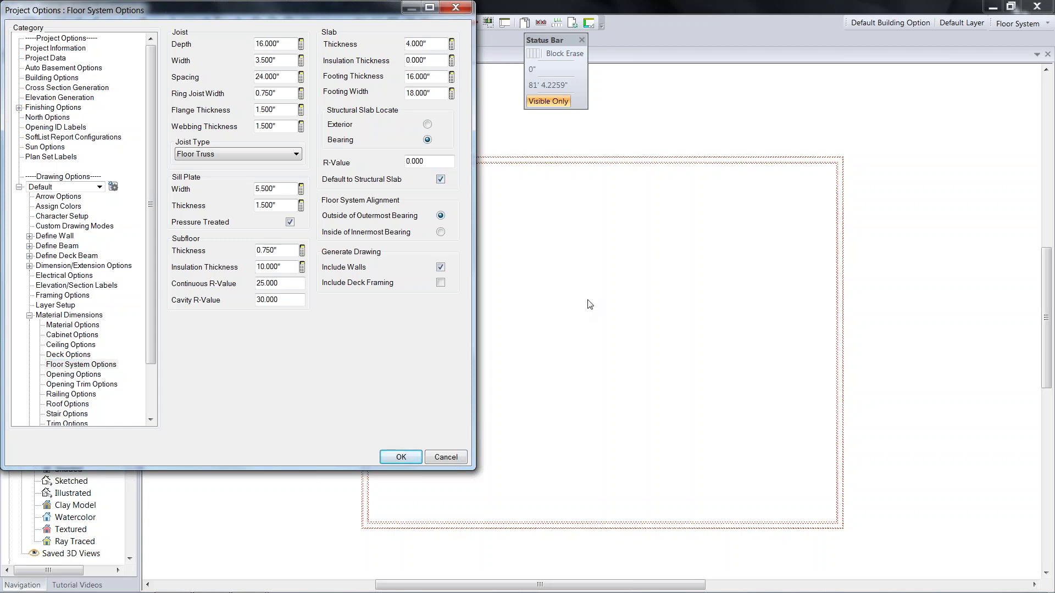
double_click(436, 44)
key("Tab")
double_click(438, 78)
double_click(438, 91)
double_click(441, 78)
left_click(414, 457)
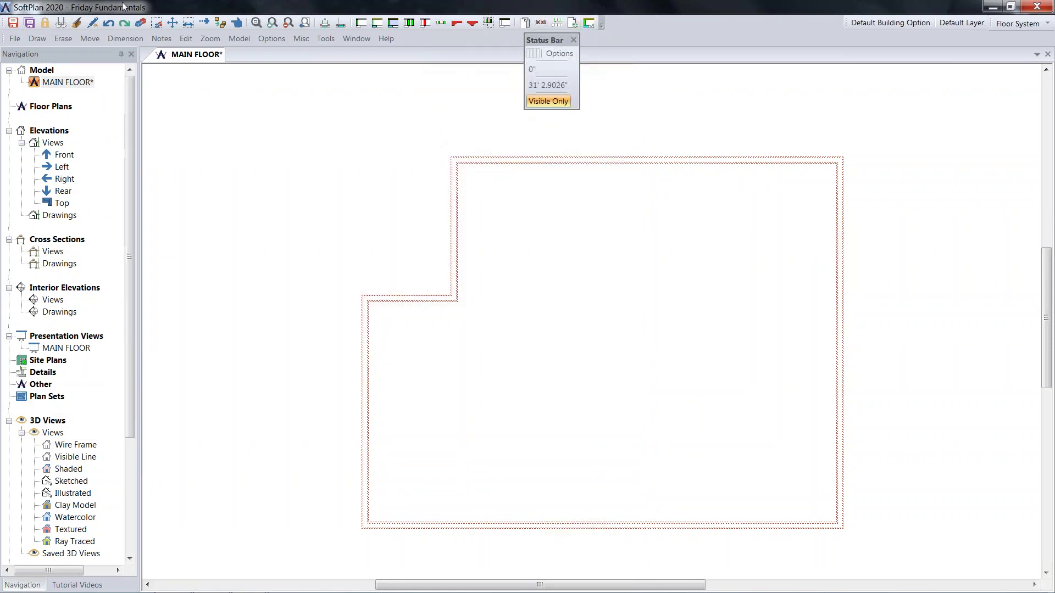
- Draw a slab within the exterior walls using Auto Trace, and dock the floating status bar beside the toolbar
left_click(38, 38)
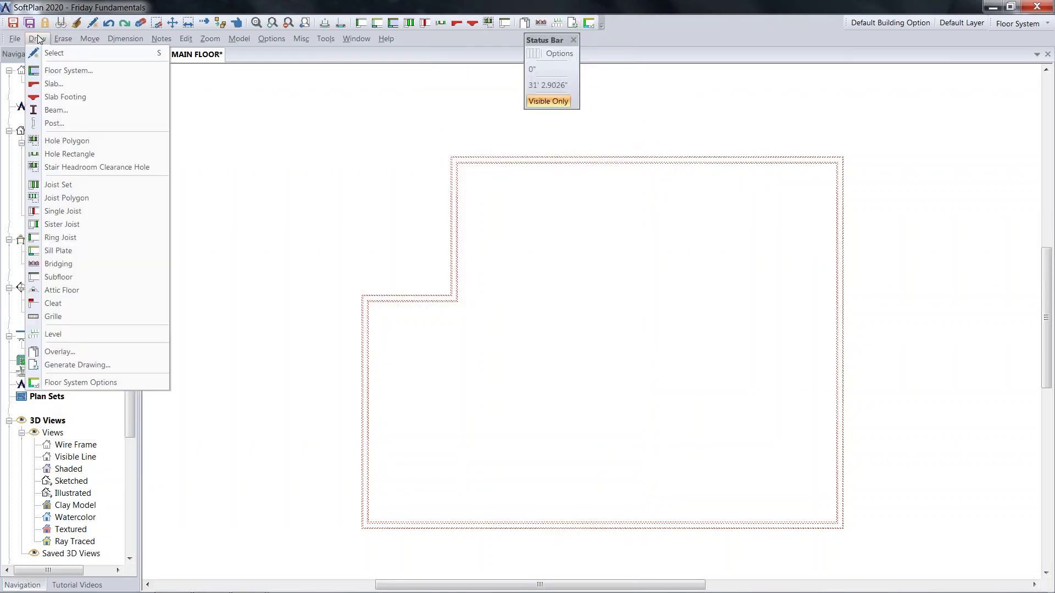
left_click(53, 83)
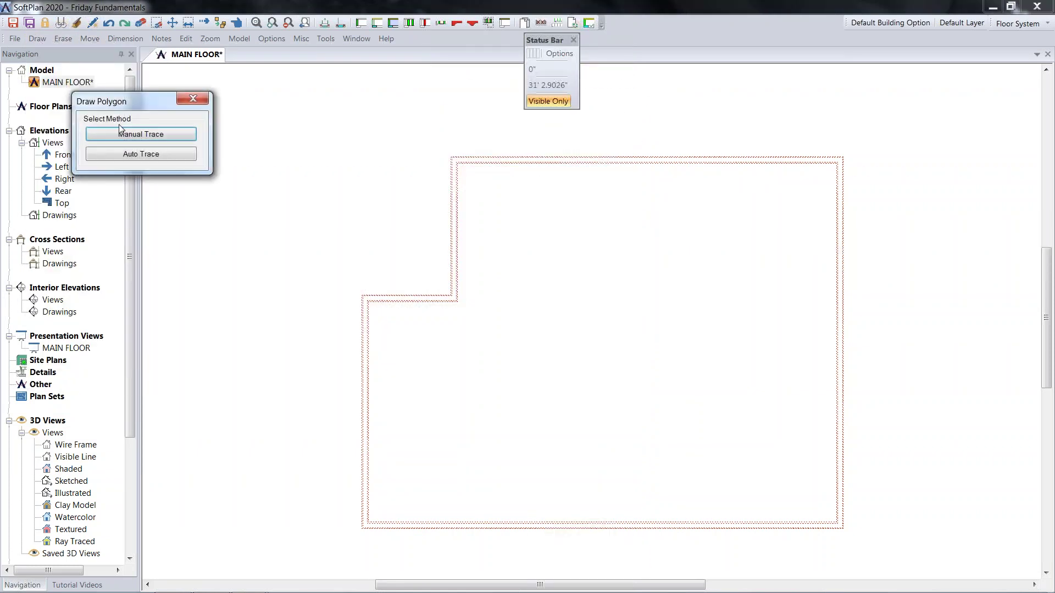
left_click(167, 154)
left_click(636, 315)
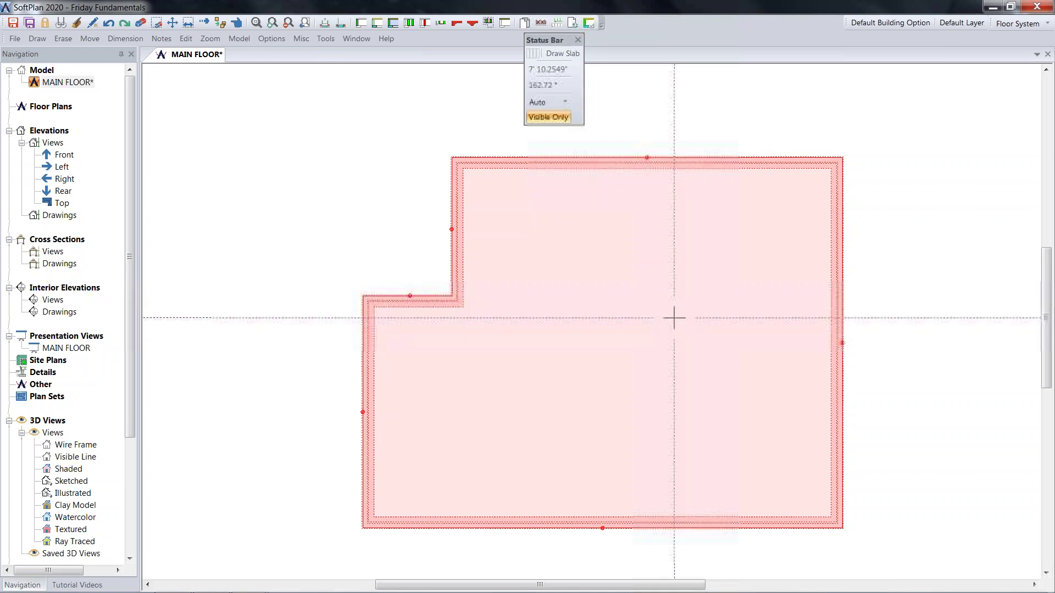
left_click_drag(571, 46, 626, 23)
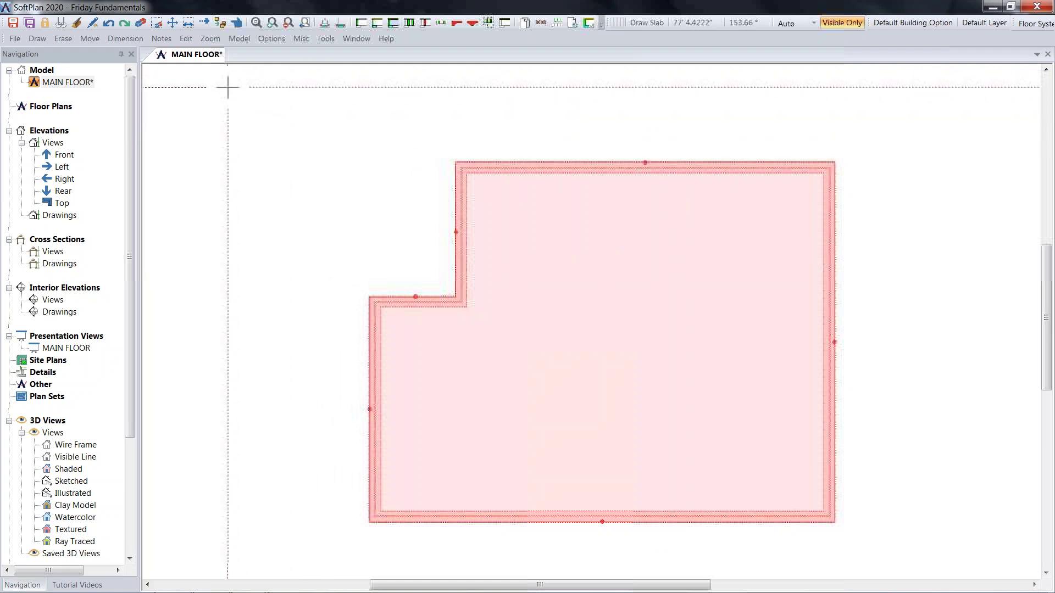
- Generate a Textured Quick 3D view with the camera outside the plan's upper left corner, aimed at the middle of the slab
left_click(245, 39)
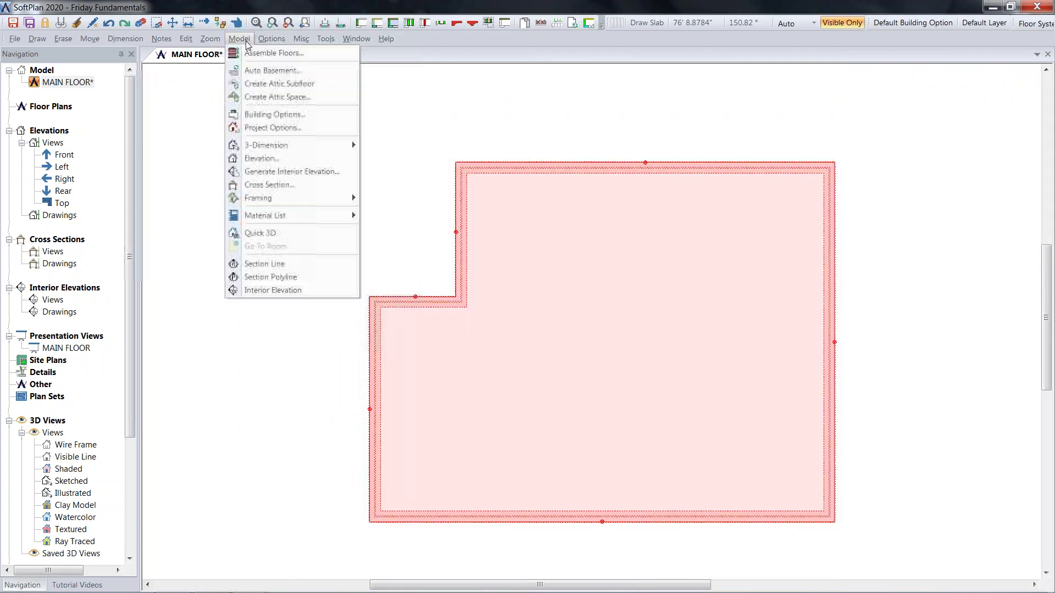
left_click(294, 232)
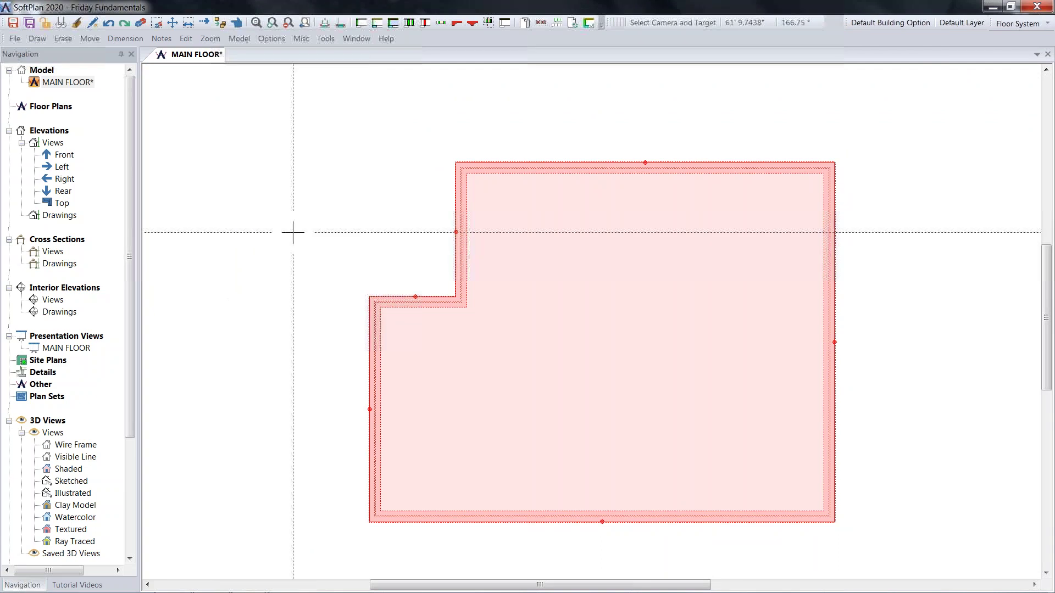
left_click(248, 99)
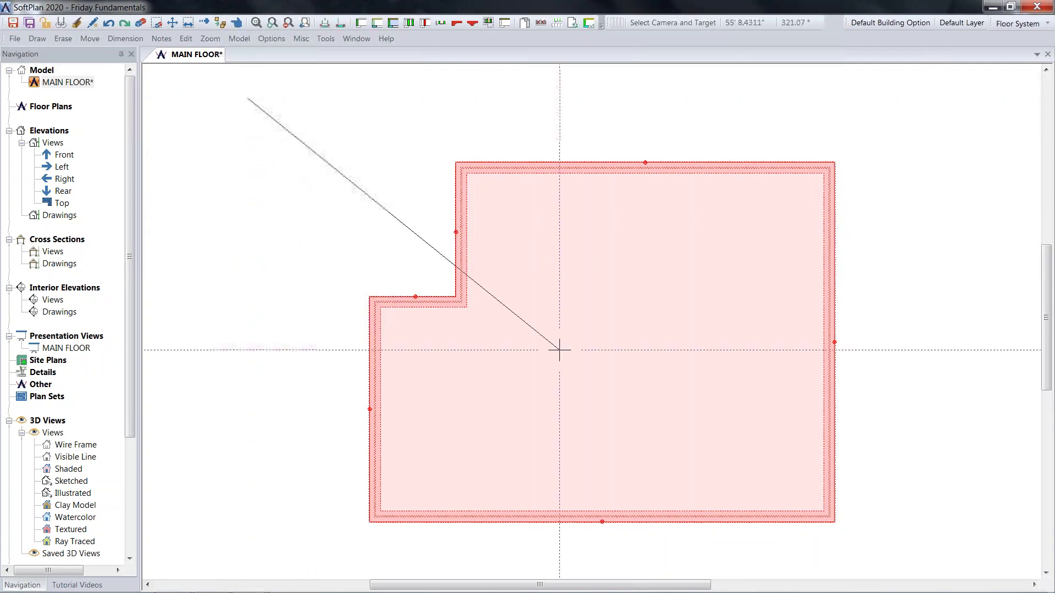
left_click(636, 373)
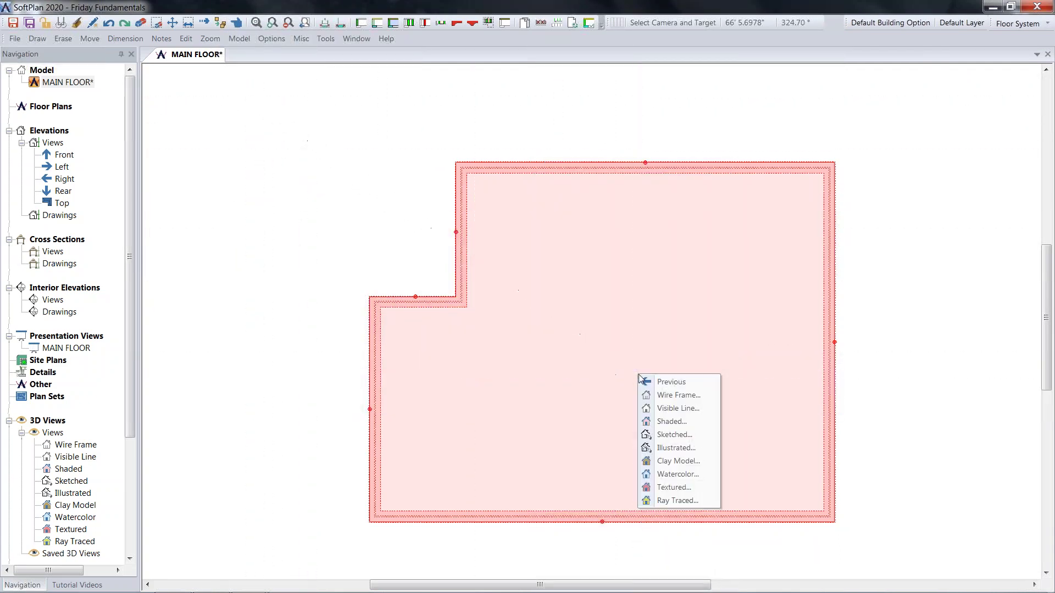
left_click(679, 492)
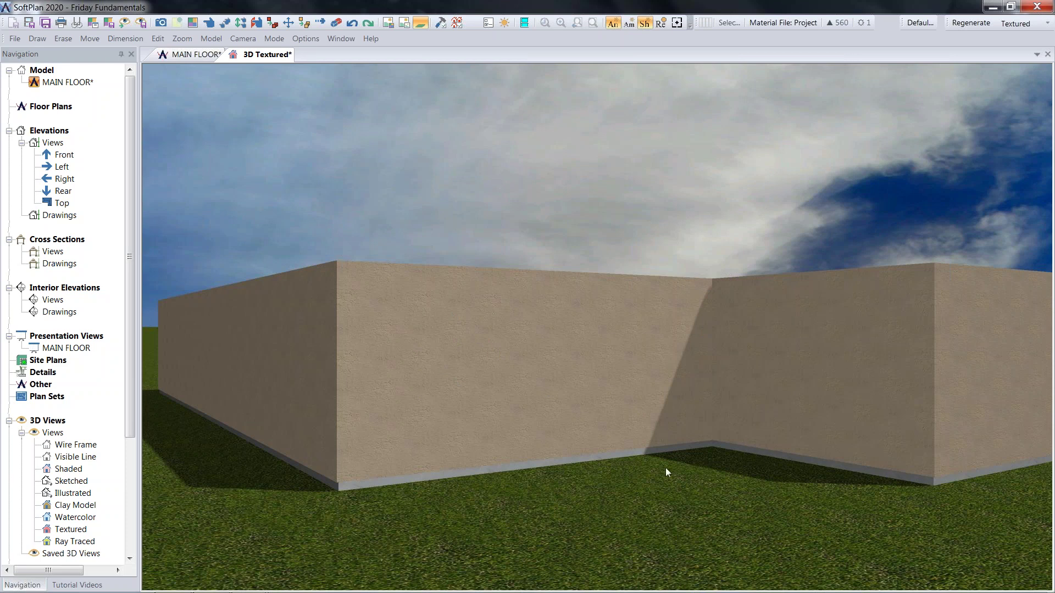
mouse_move(576, 499)
left_mouse_down()
mouse_move(583, 433)
mouse_move(576, 483)
left_mouse_up()
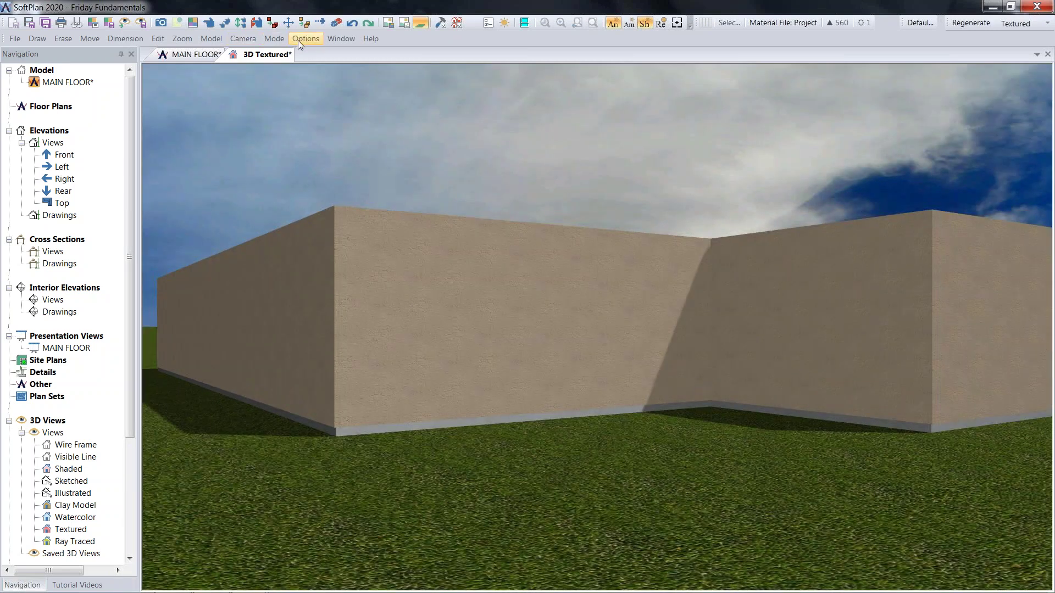
left_click(298, 40)
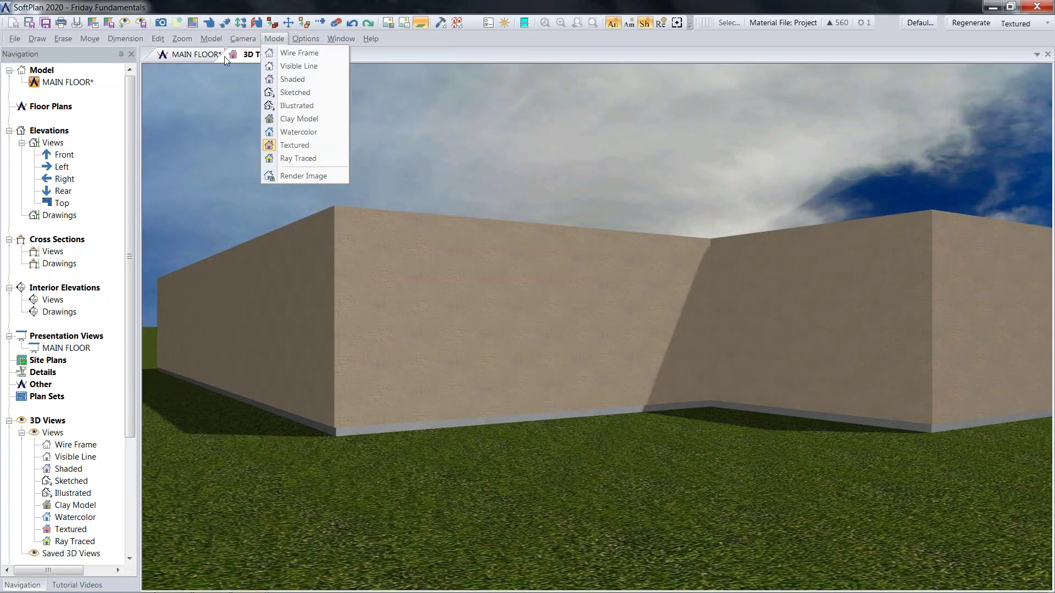
left_click(219, 55)
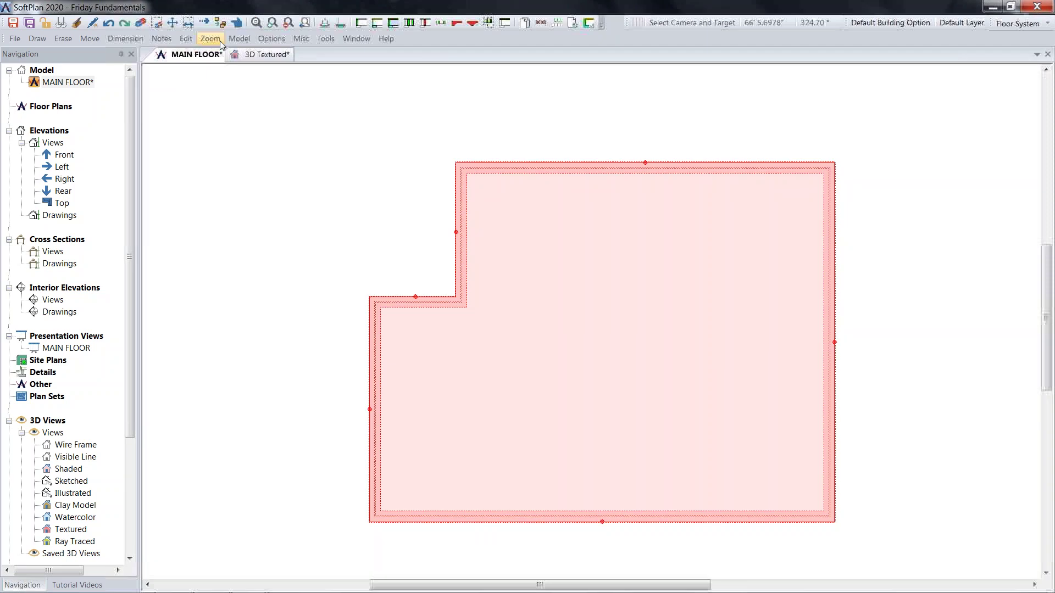
left_click(282, 41)
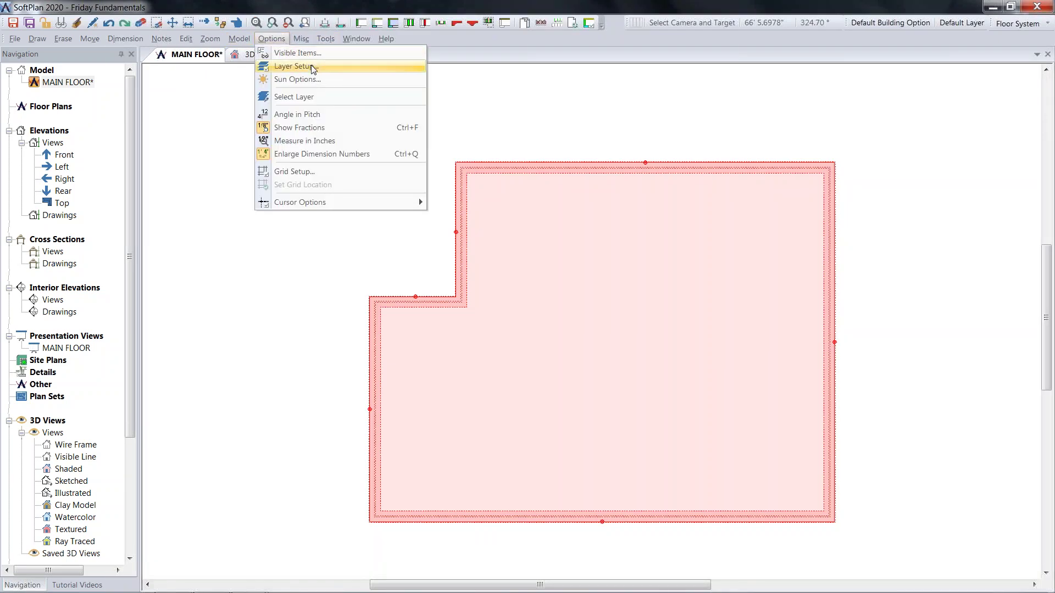
mouse_move(318, 41)
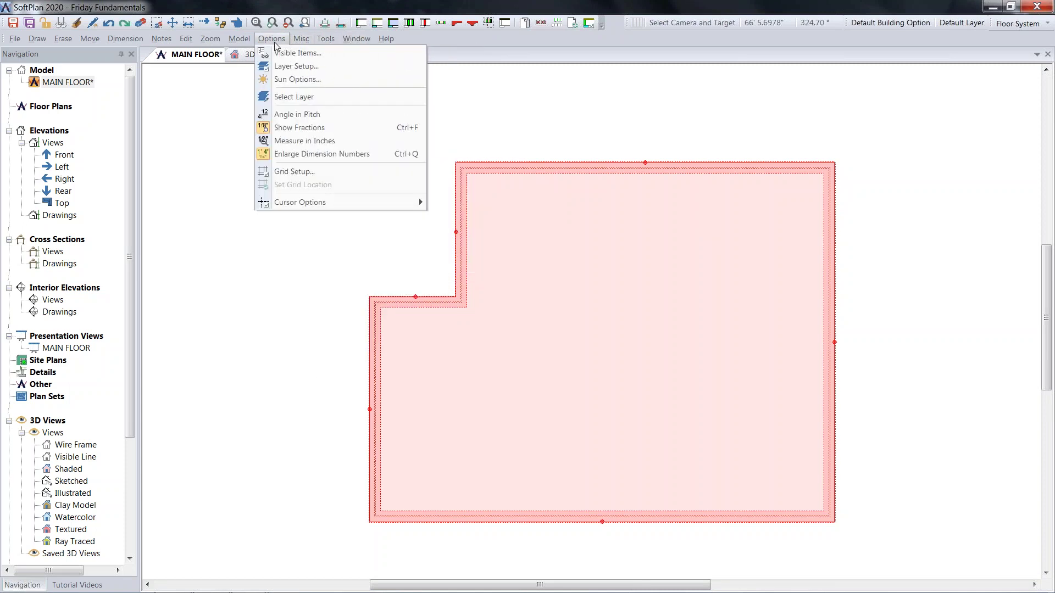
mouse_move(233, 41)
mouse_move(269, 42)
left_click(329, 97)
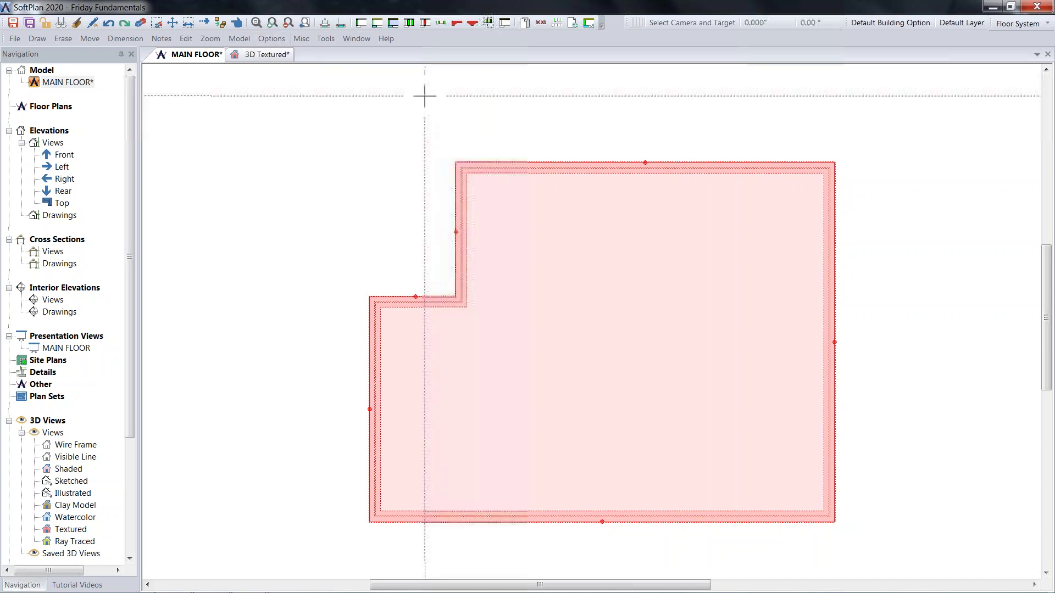
- Turn off Auto Horizon in the textured 3D view's Setup Options
left_click(264, 54)
left_click(319, 42)
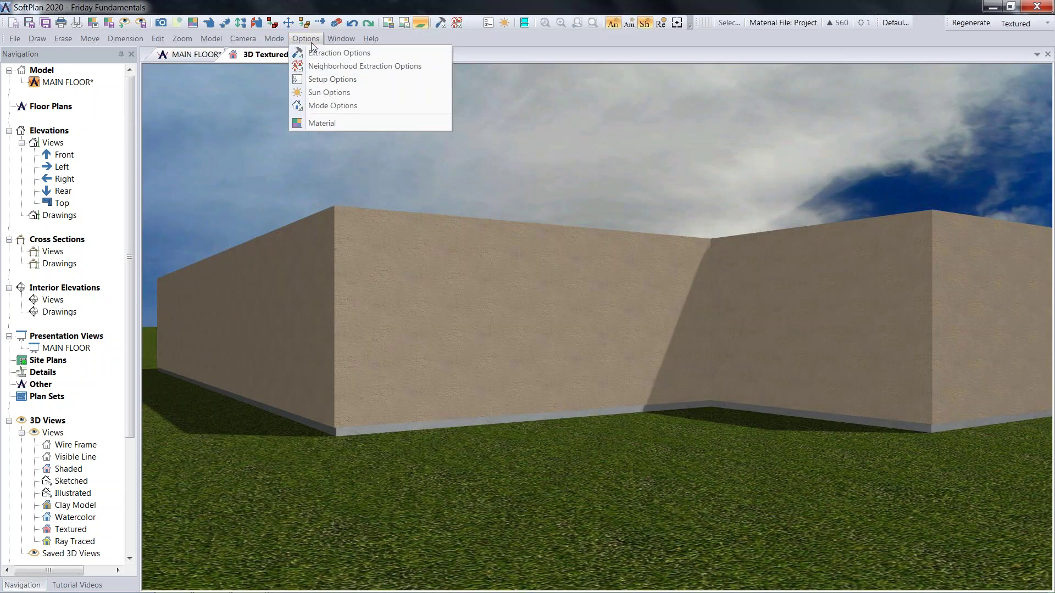
left_click(322, 78)
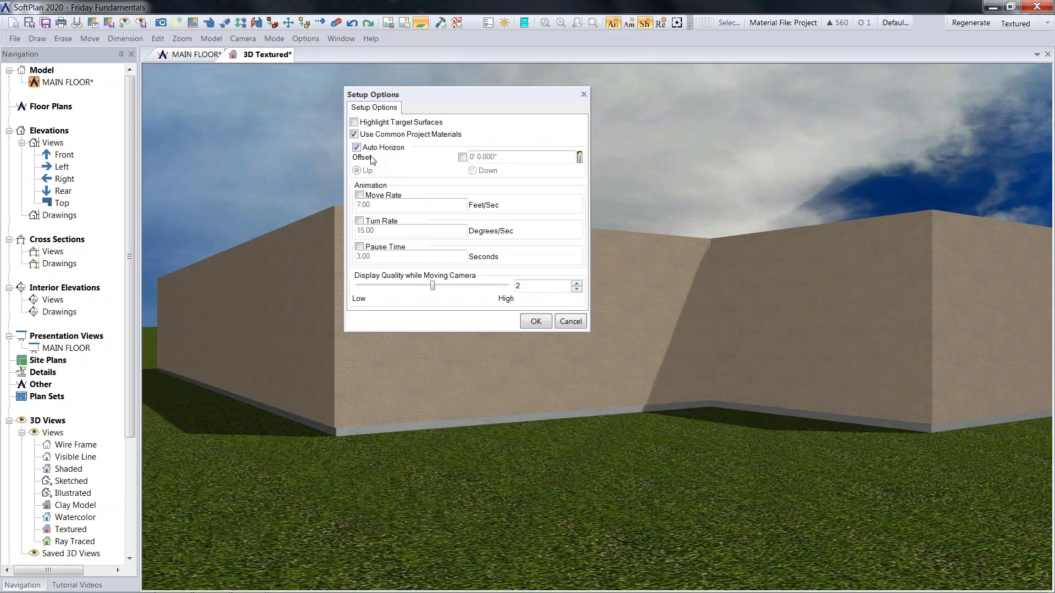
left_click(355, 148)
left_click(535, 321)
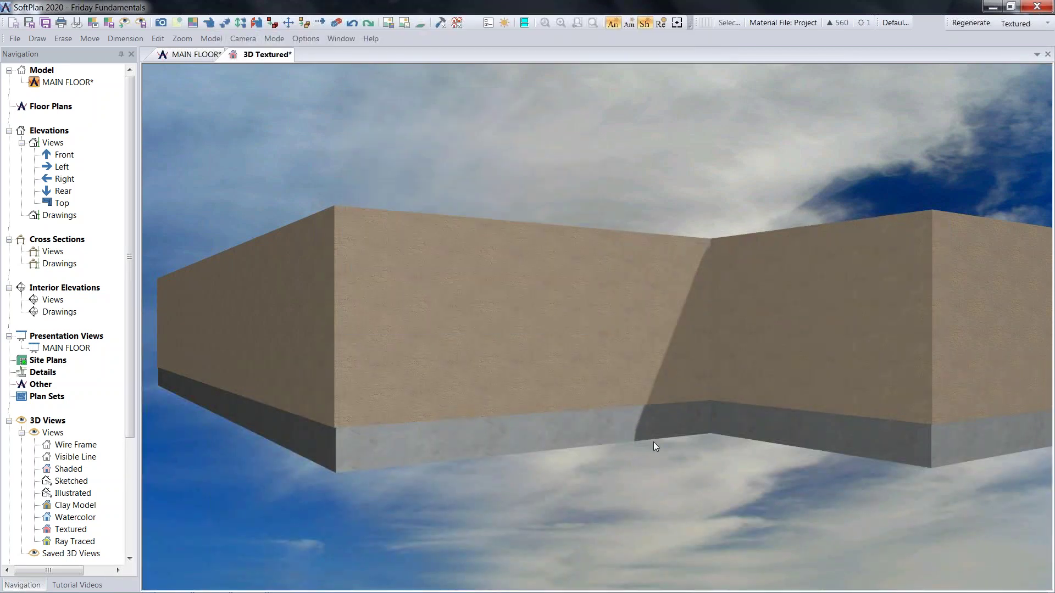
- Set the textured view's background to Color in the Mode Options and inspect the slab and walls from above
left_click(305, 42)
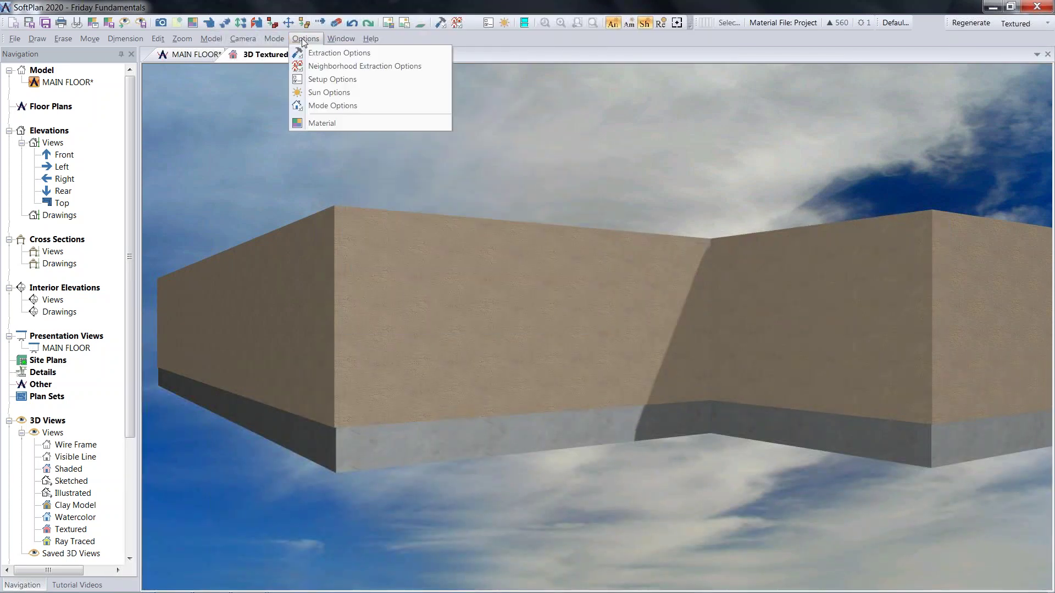
left_click(347, 106)
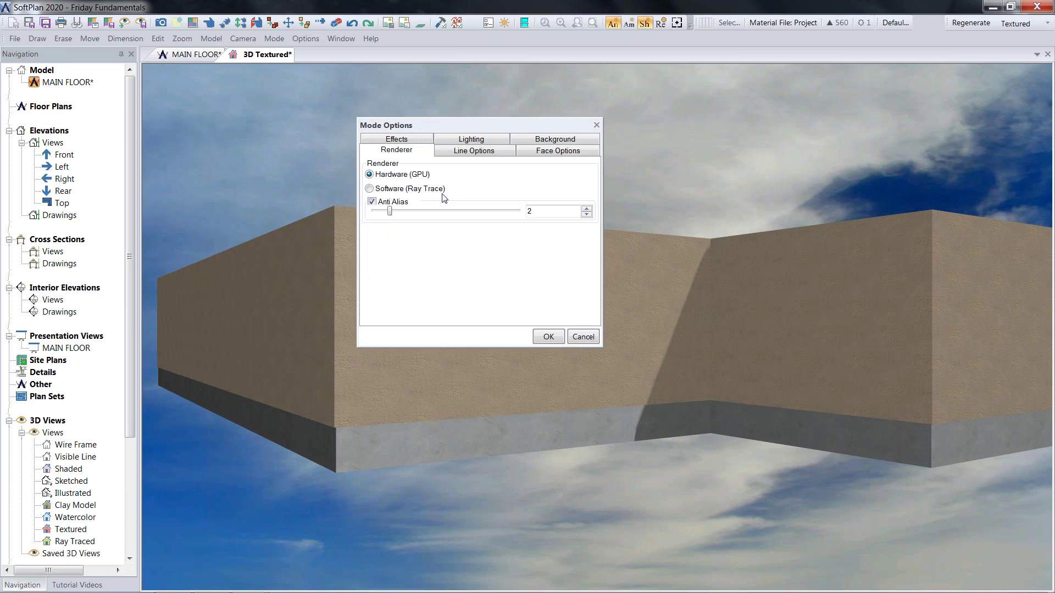
left_click(582, 142)
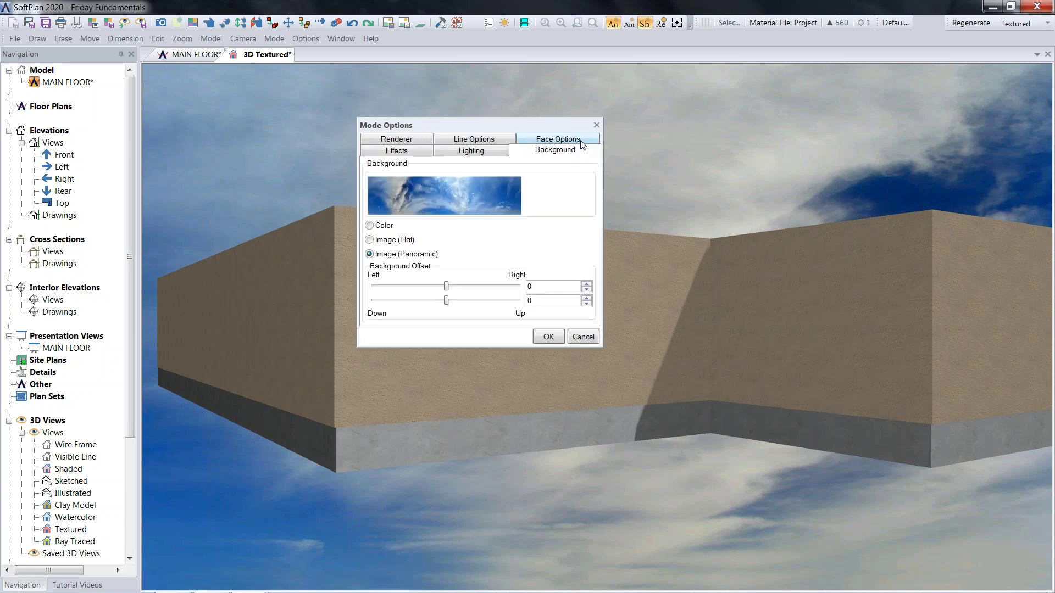
left_click(368, 225)
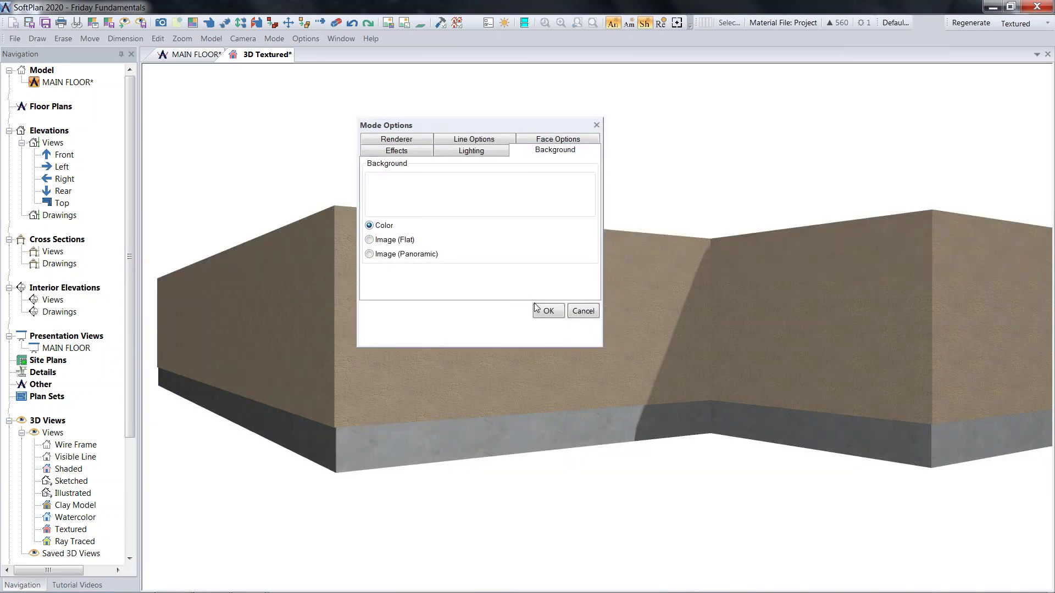
left_click(548, 336)
middle_click_drag(622, 237, 658, 276)
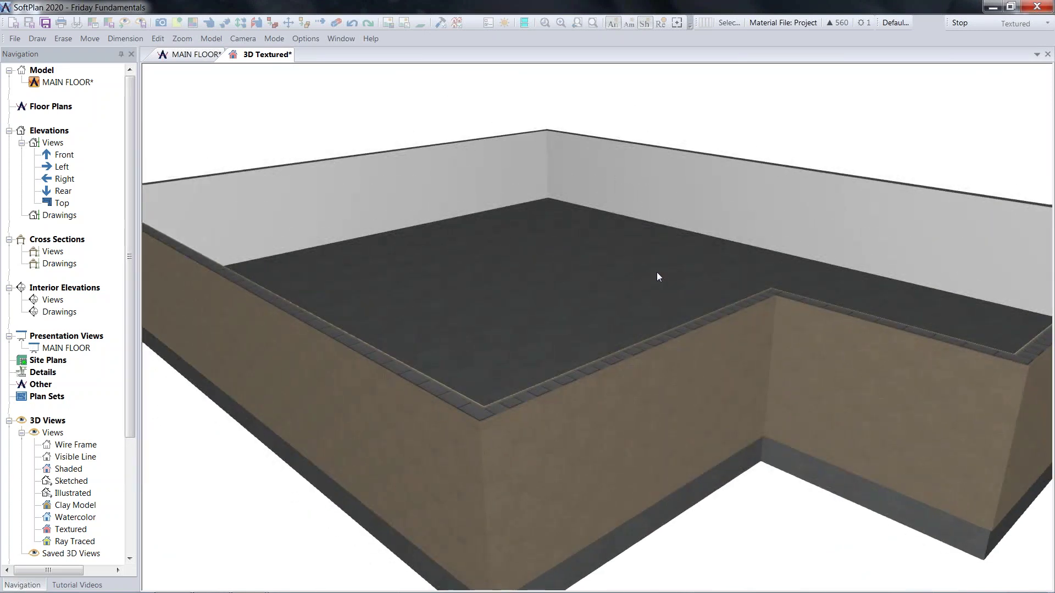
- Return to the MAIN FLOOR plan and switch its mode from Floor System to Drawing
left_click(182, 55)
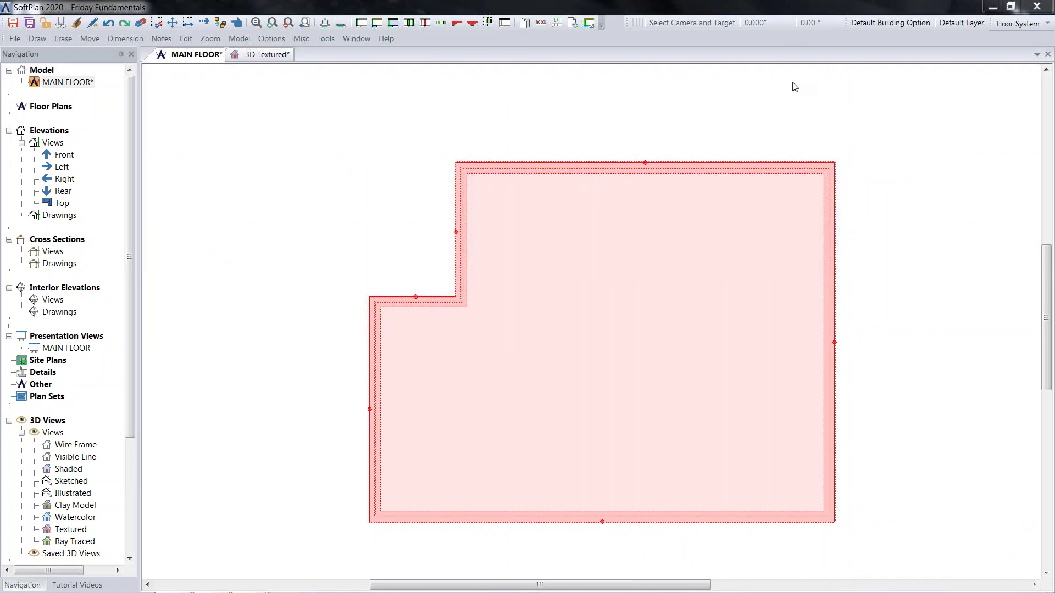
left_click(1009, 24)
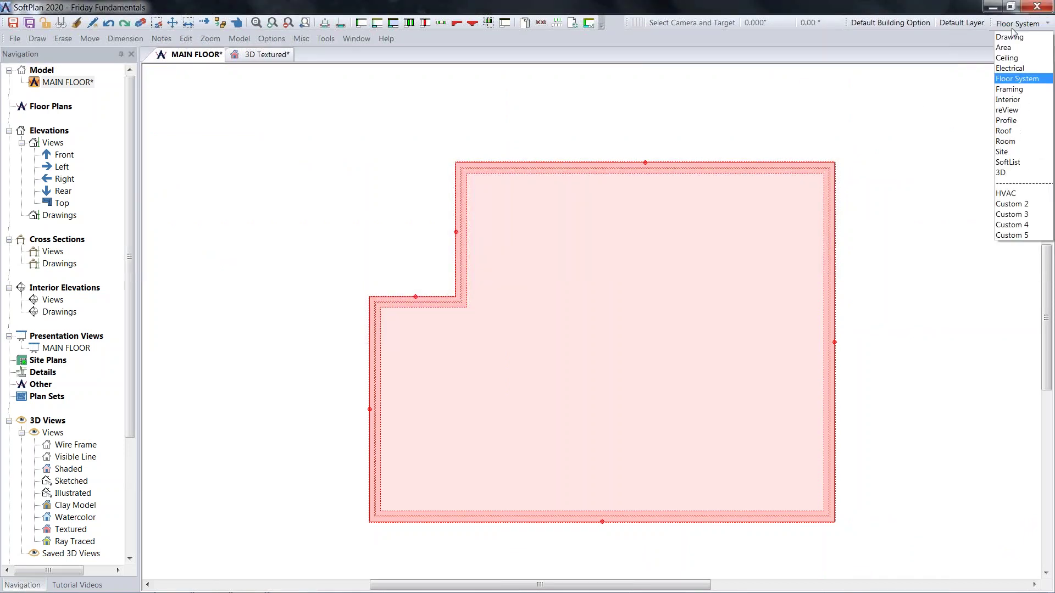
left_click(1016, 40)
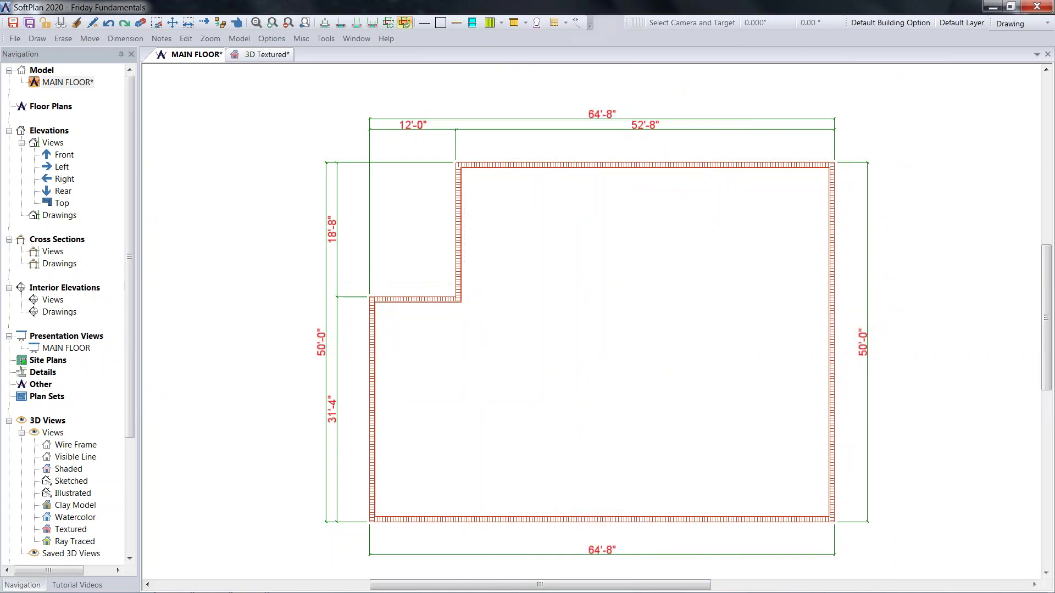
- Start an opening with the SH 25 window from the Better Built, Masonry library under Single Hung-Florida windows
left_click(37, 38)
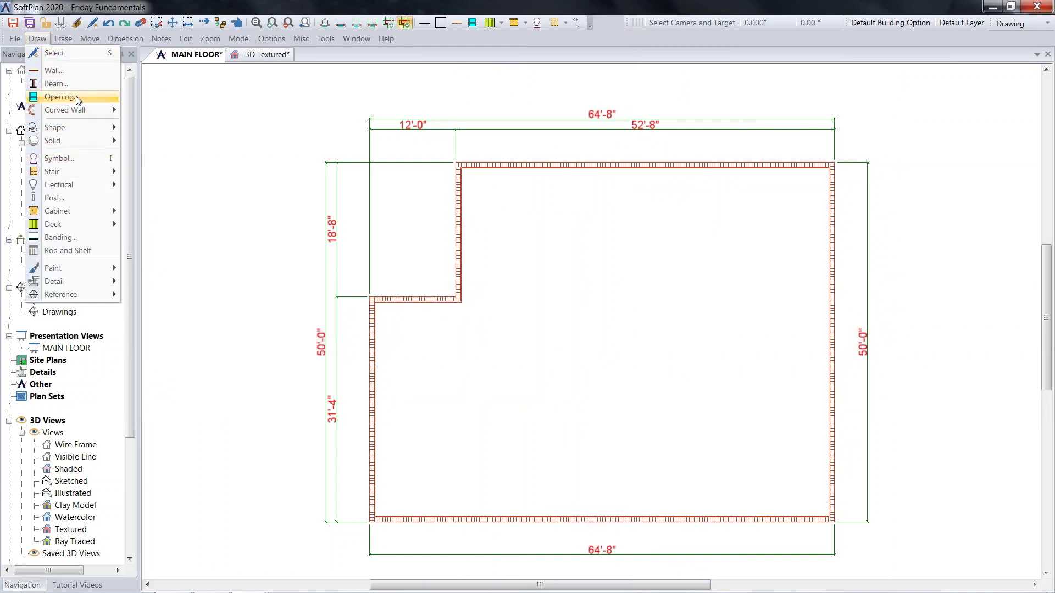
left_click(61, 96)
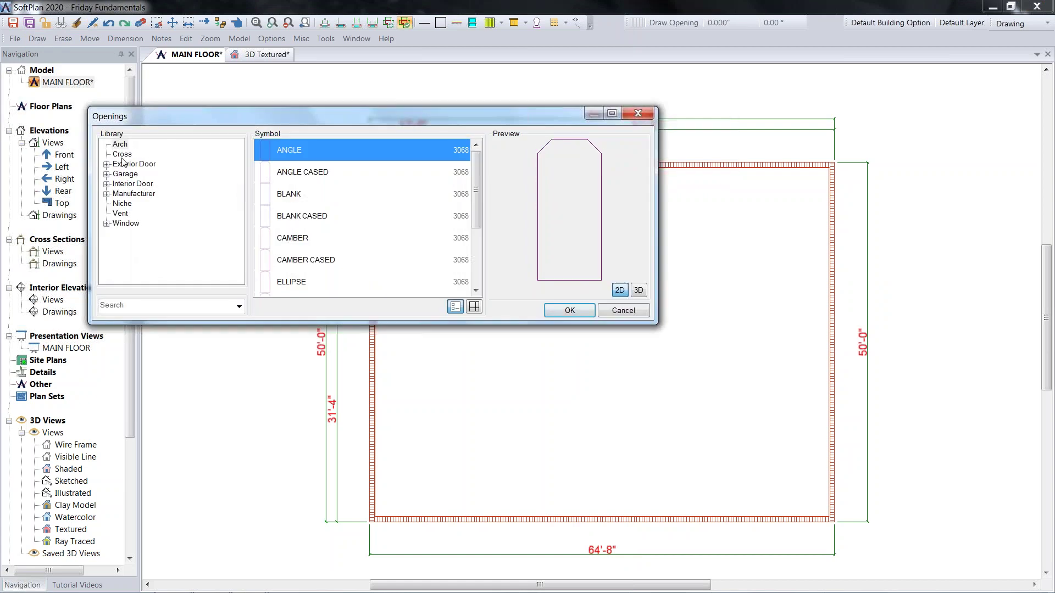
left_click(111, 226)
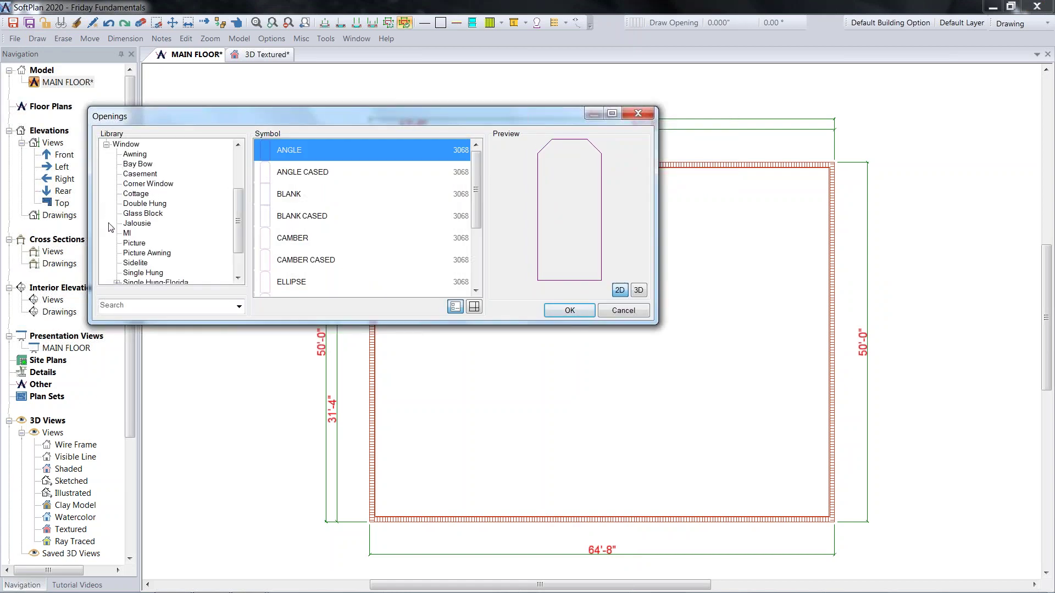
left_click_drag(244, 201, 239, 225)
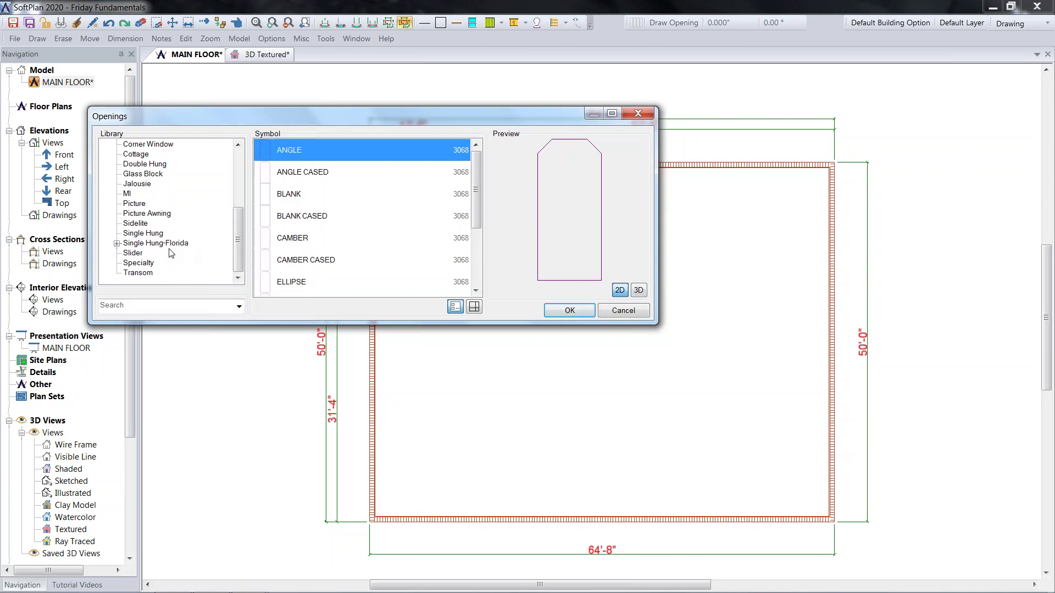
left_click(117, 243)
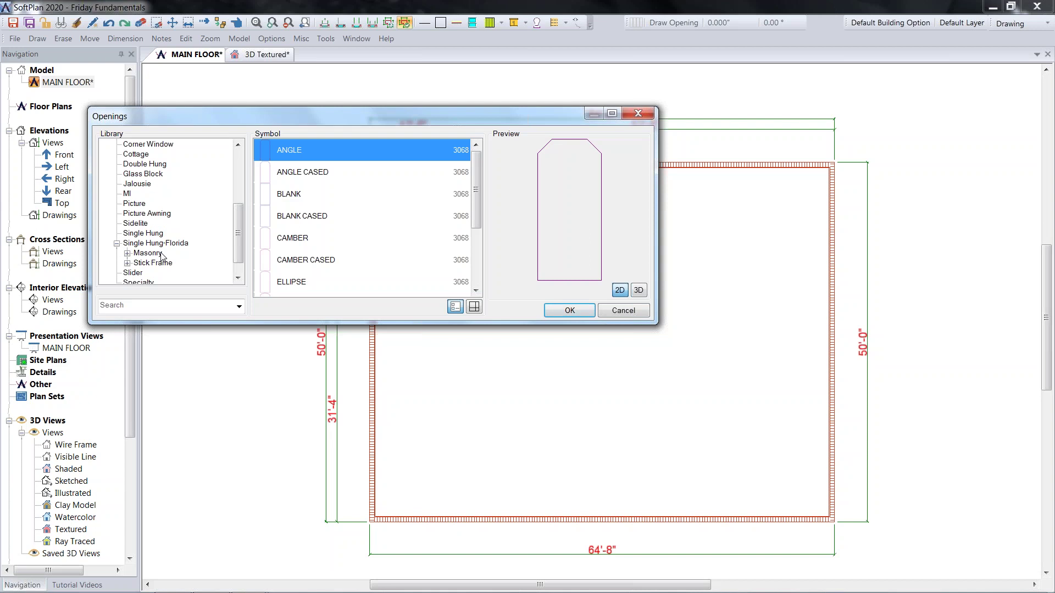
left_click(127, 254)
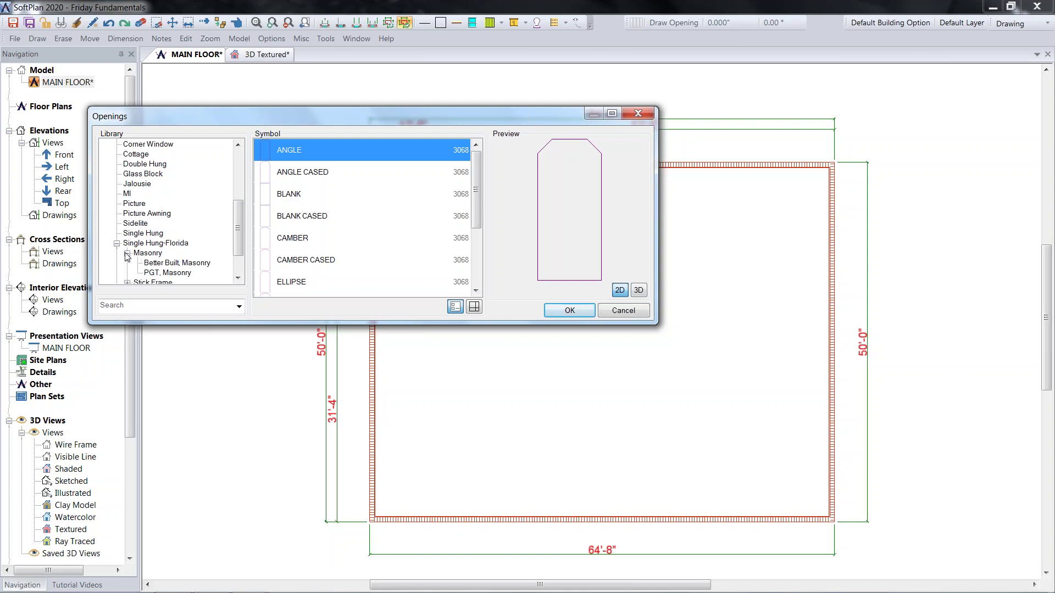
left_click(188, 264)
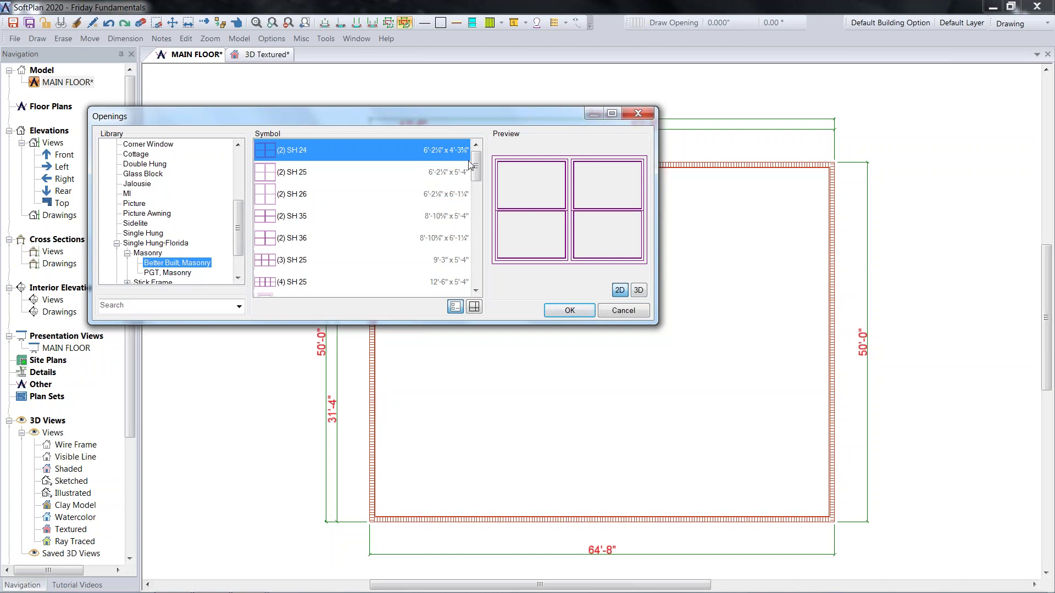
left_click_drag(469, 165, 471, 219)
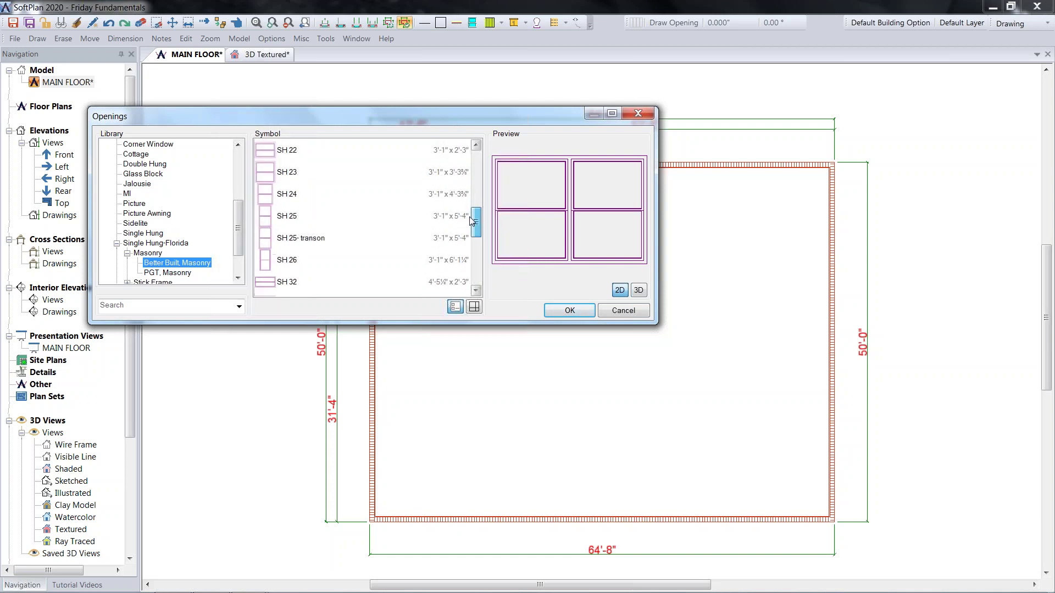
left_click(278, 215)
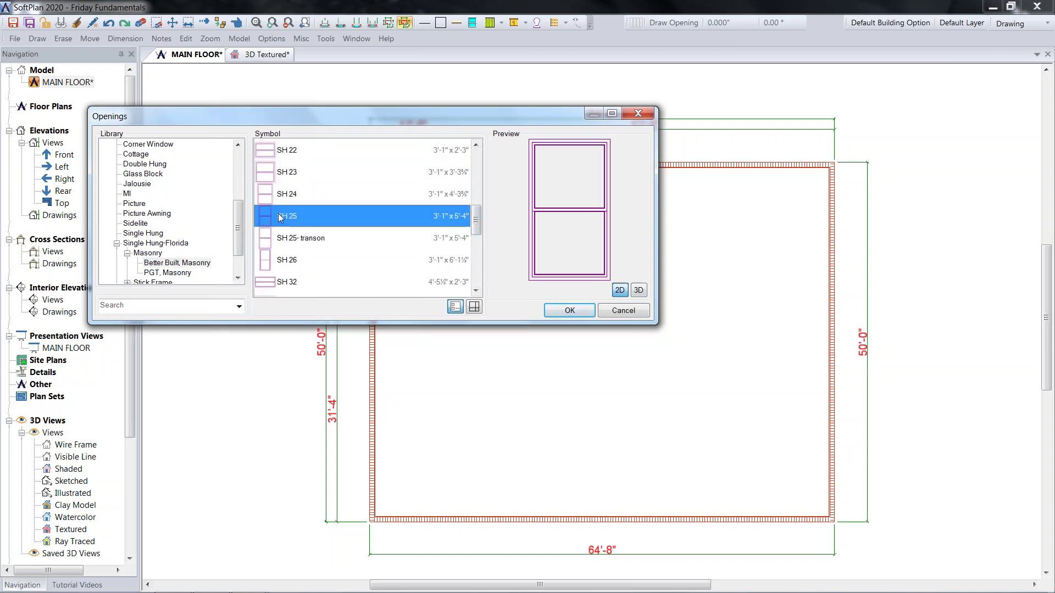
left_click(566, 311)
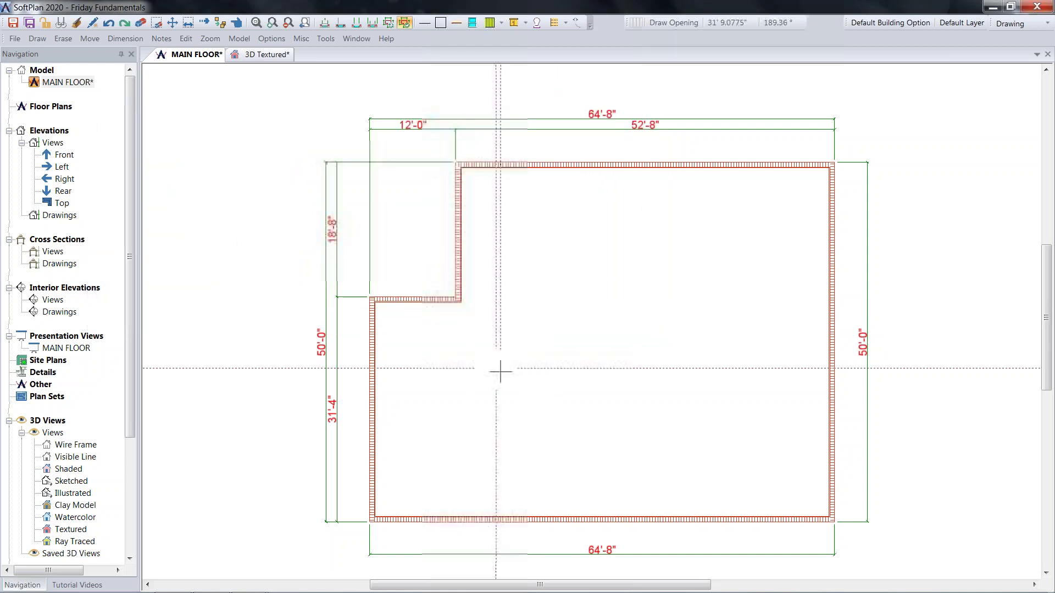
- Place three SH 25 windows along the plan's upper wall, about 8'-1½" from its left corner with gaps of about 11'-2" and 12'-1"
left_click(524, 163)
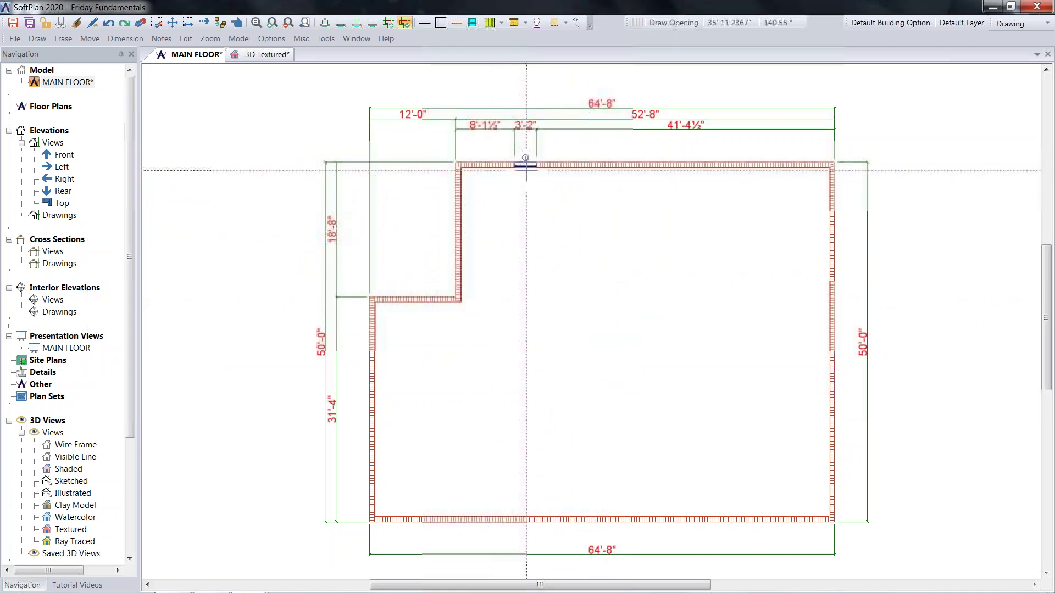
left_click(628, 174)
left_click(738, 164)
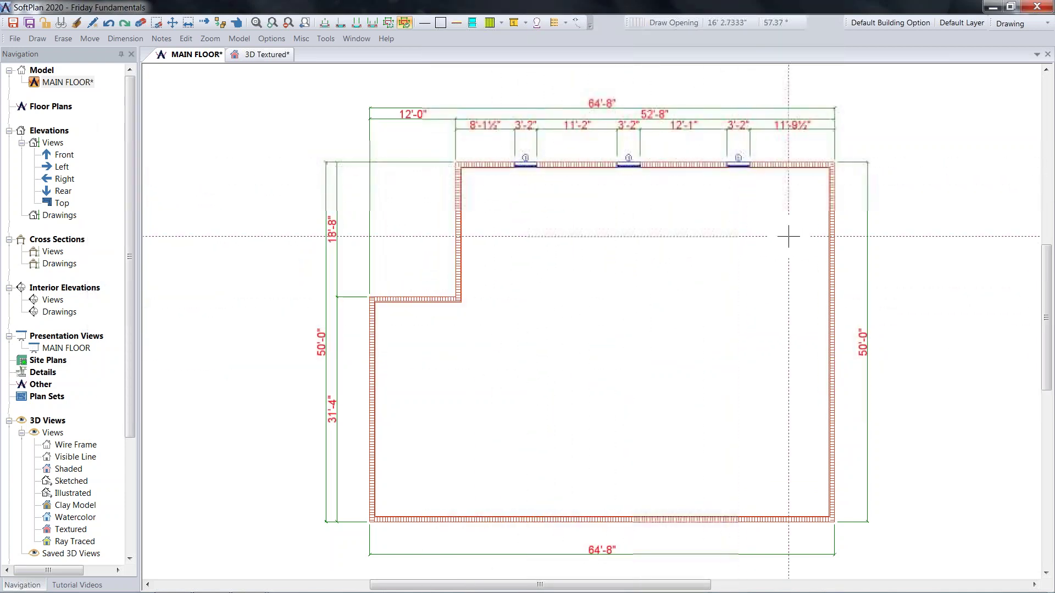
- Place two SH 25 windows in the right wall, two in the lower left wall, and one about 7'-1½" from the bottom wall's right end
left_click(831, 261)
left_click(833, 349)
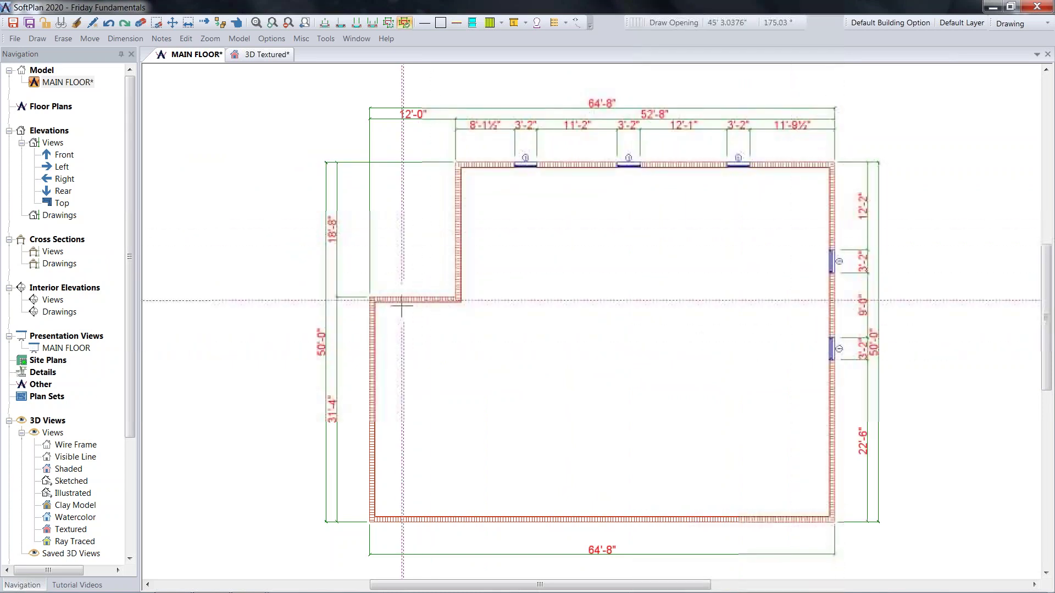
left_click(372, 346)
left_click(372, 432)
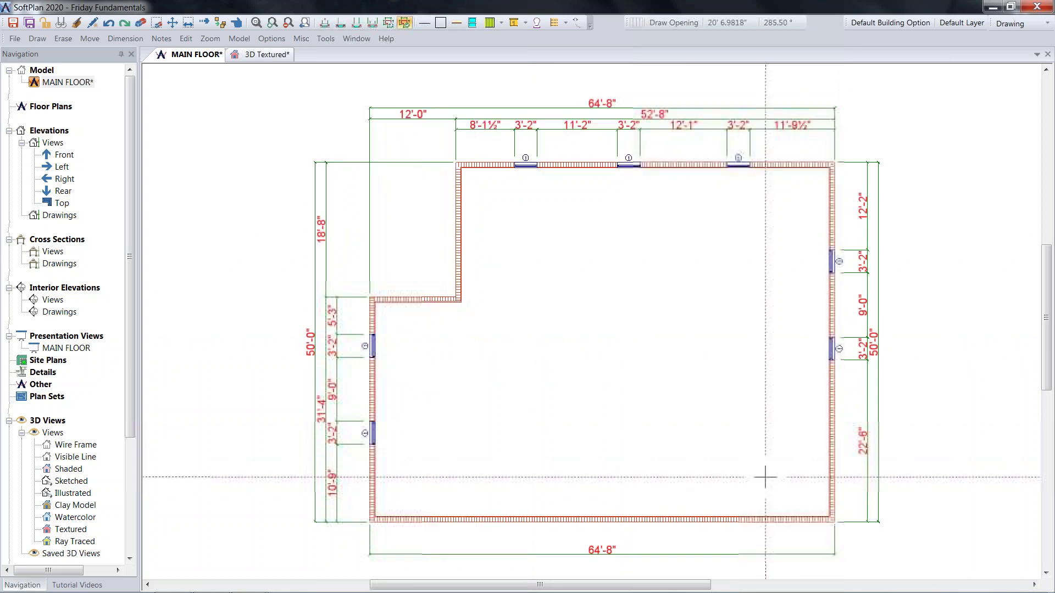
left_click(772, 518)
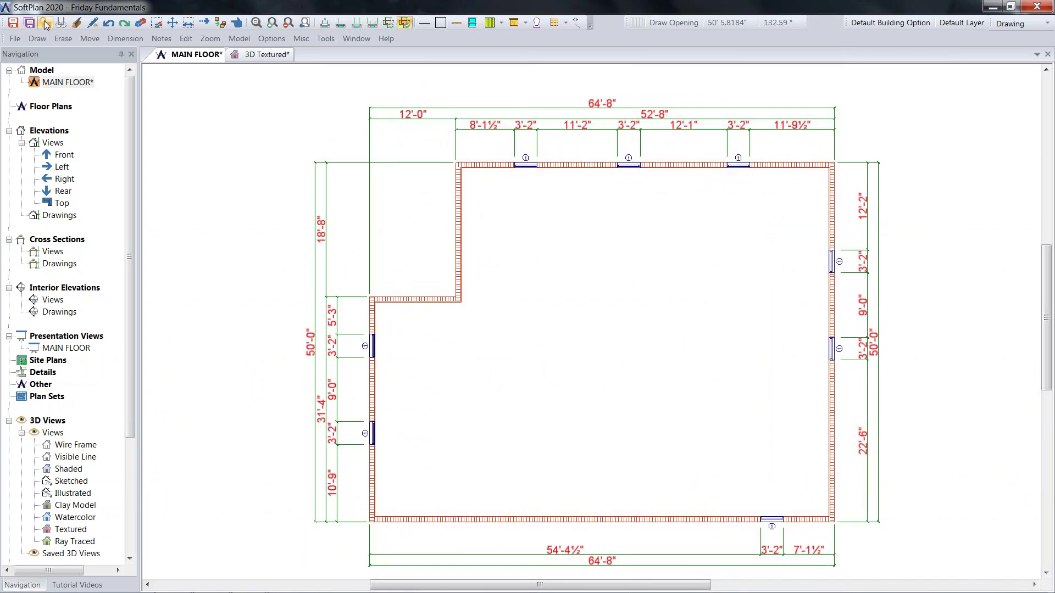
- Place two (2) SH 25 windows from Better Built, Masonry in the bottom wall, the first about 8'-3" from its left corner, about 27'-9" apart
left_click(37, 38)
left_click(80, 93)
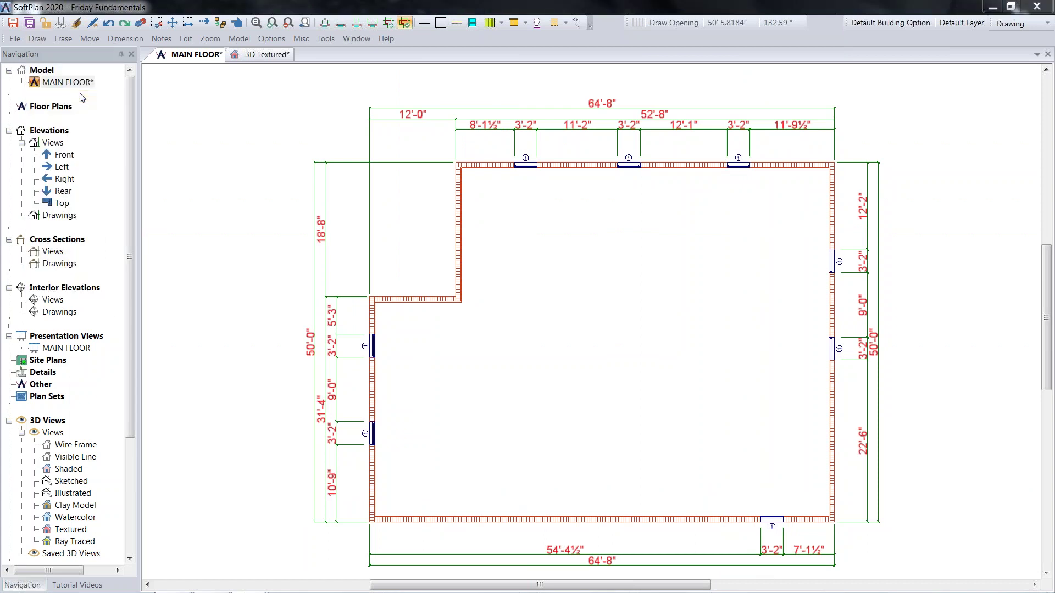
left_click_drag(285, 108, 660, 92)
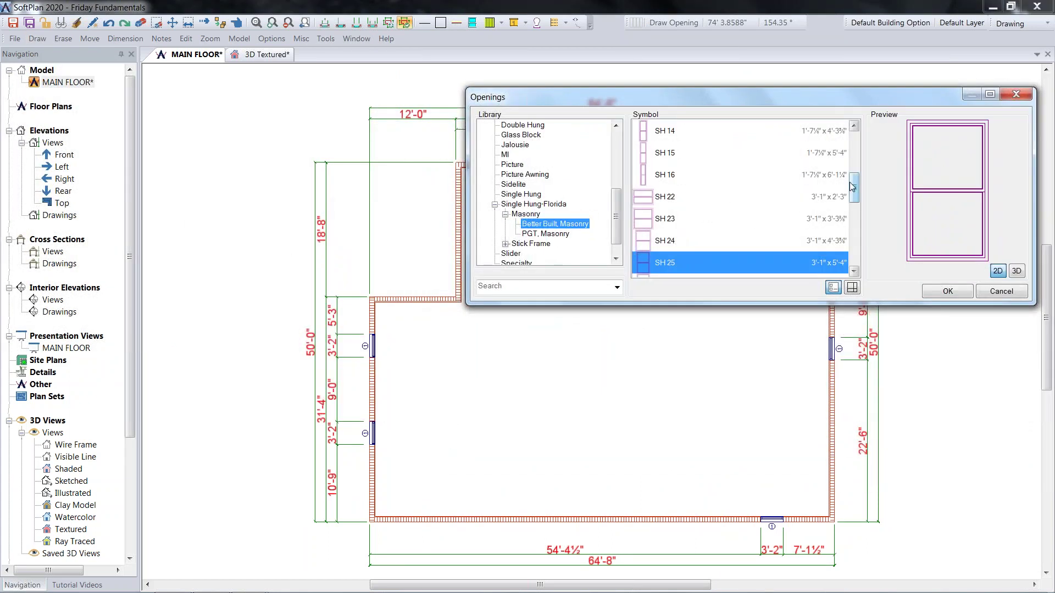
left_click_drag(853, 187, 849, 146)
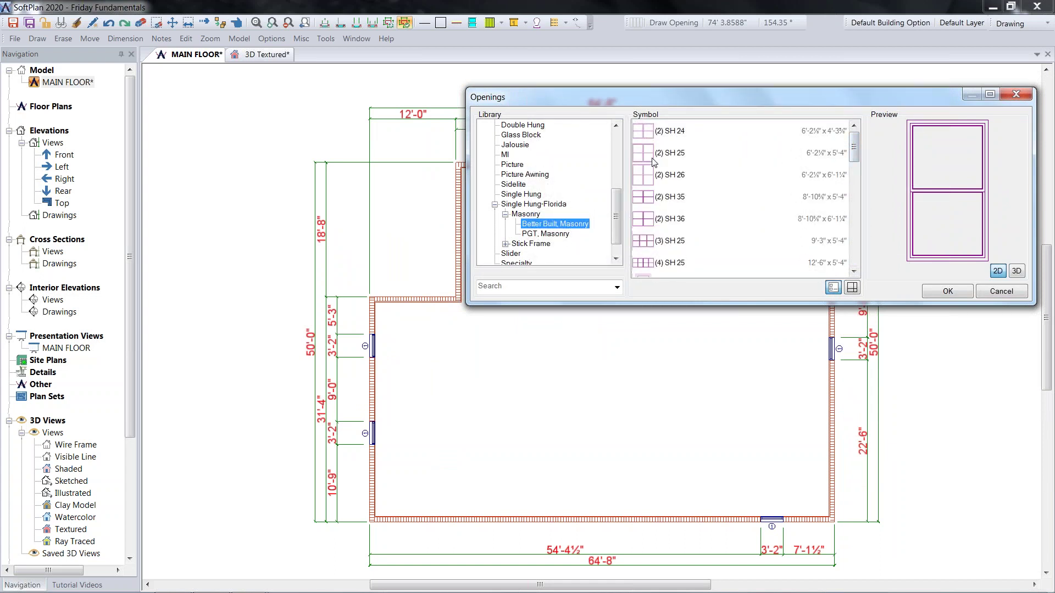
left_click(714, 152)
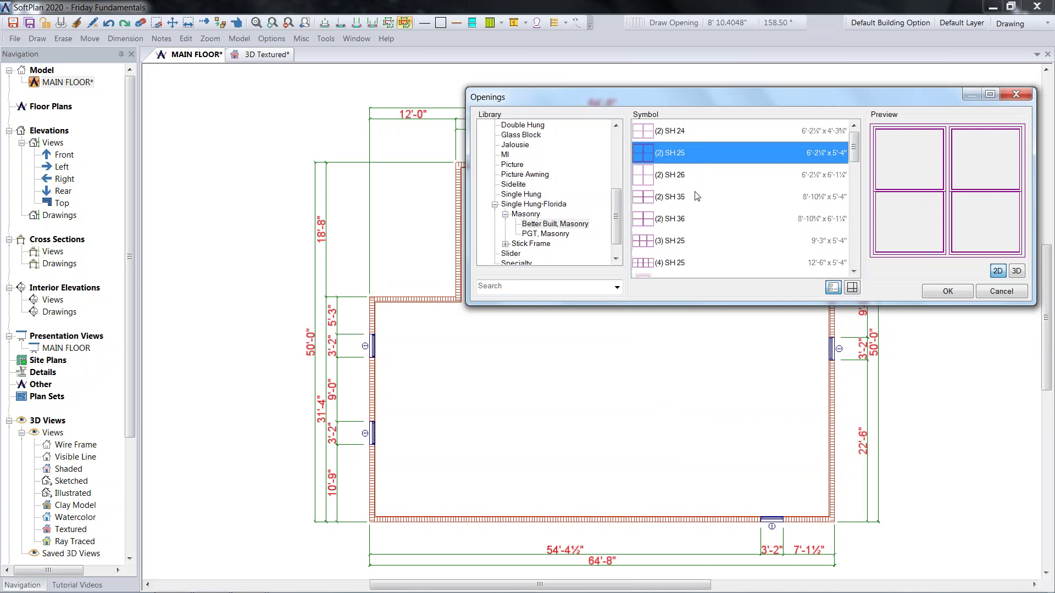
left_click(451, 519)
left_click(696, 518)
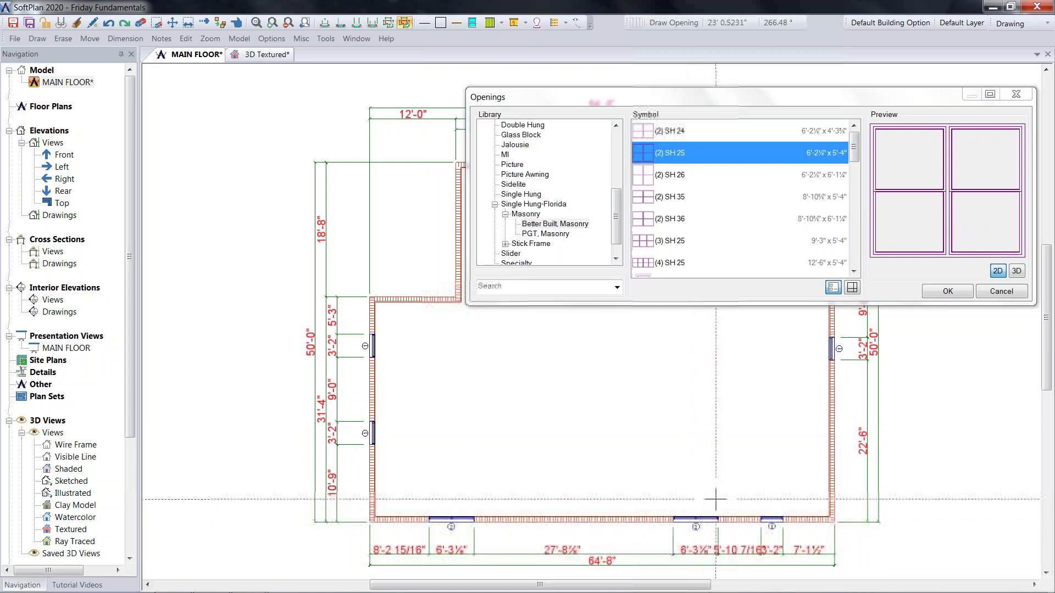
- Start an opening with the 36X80 COLONIAL A 1 door from the Exterior Door, Colonial library
left_click_drag(616, 214, 618, 158)
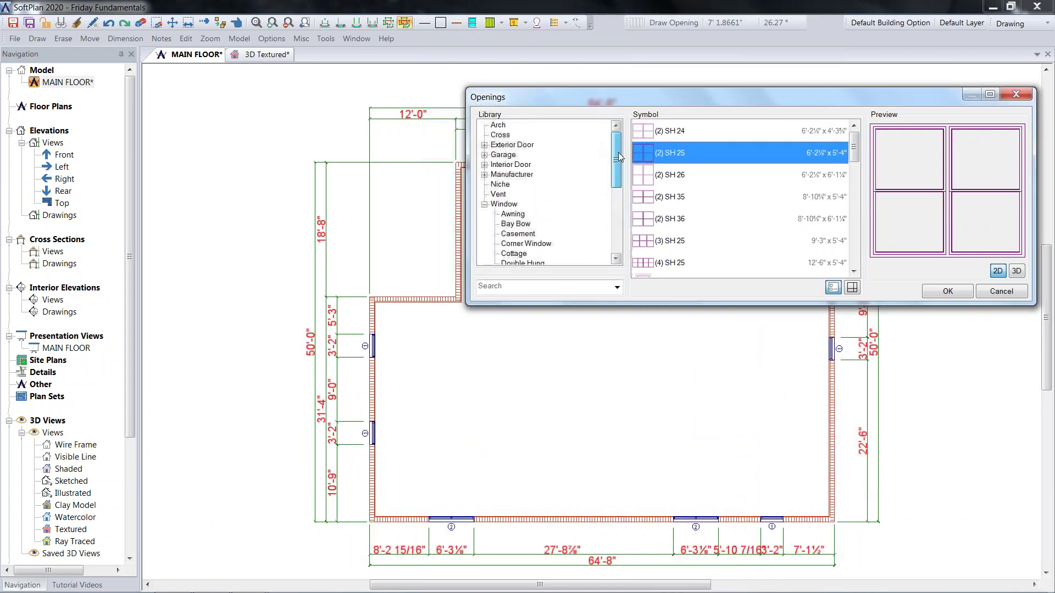
left_click(485, 145)
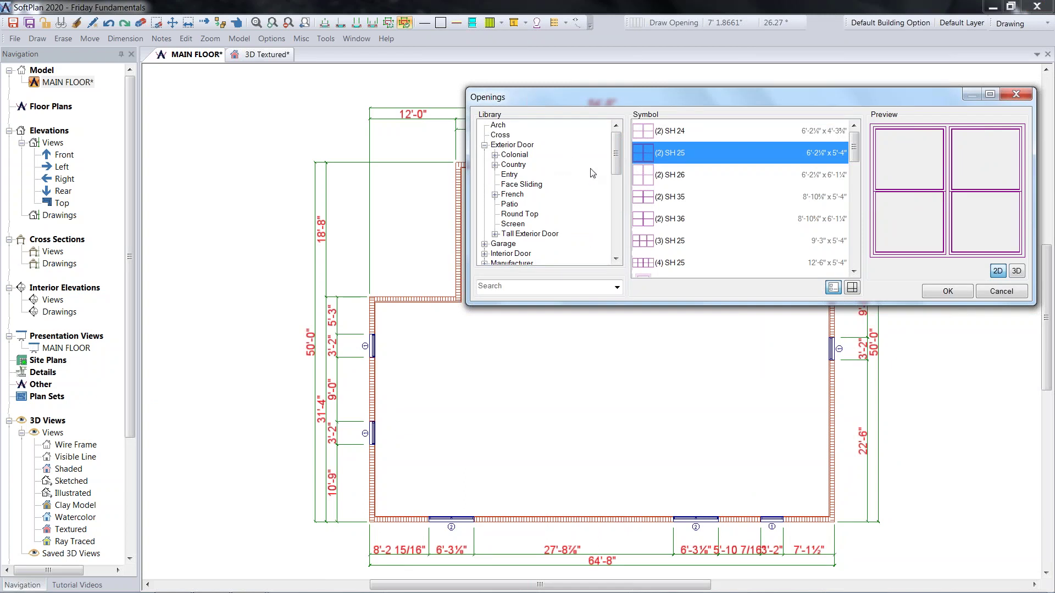
double_click(514, 155)
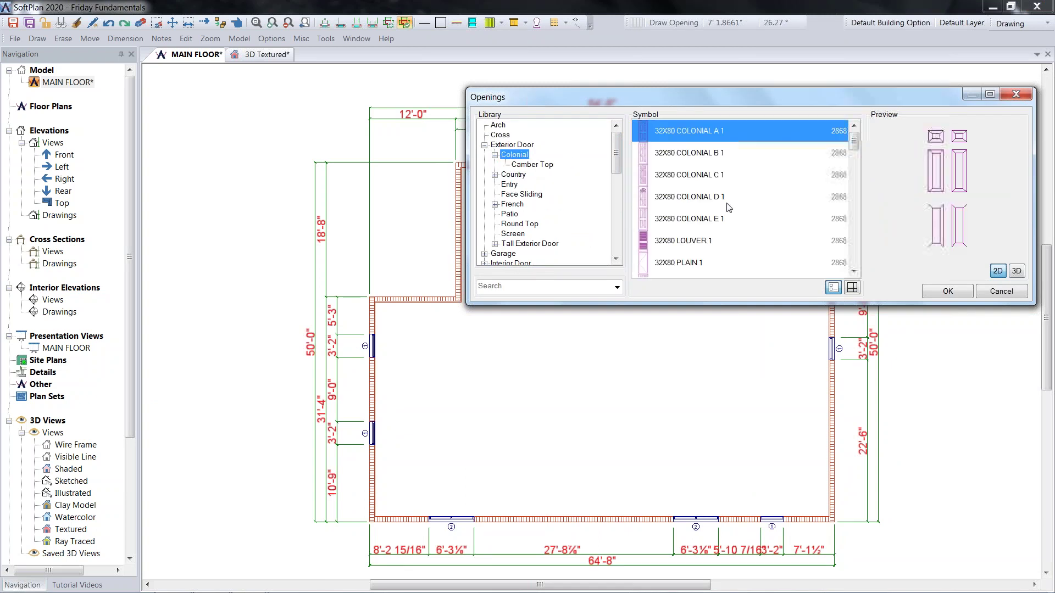
left_click_drag(854, 148, 851, 182)
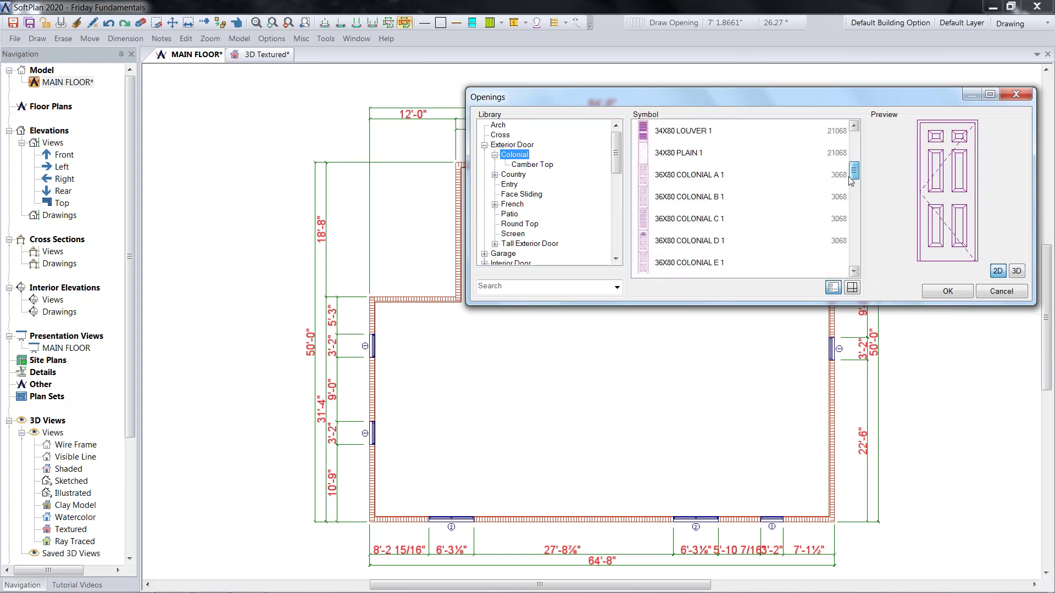
left_click(714, 214)
left_click_drag(823, 99, 776, 99)
left_click(677, 197)
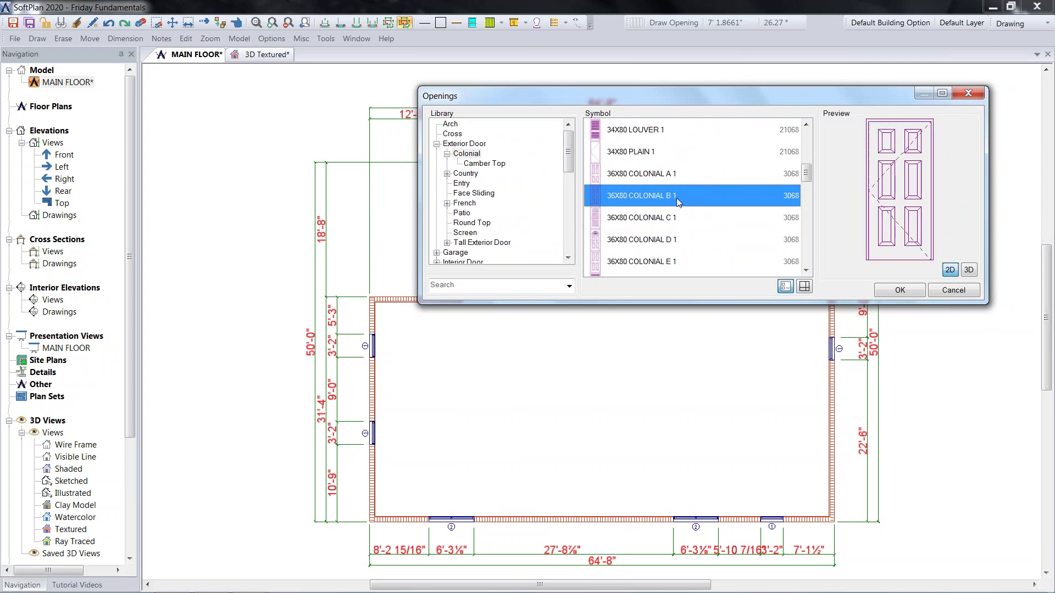
left_click(658, 174)
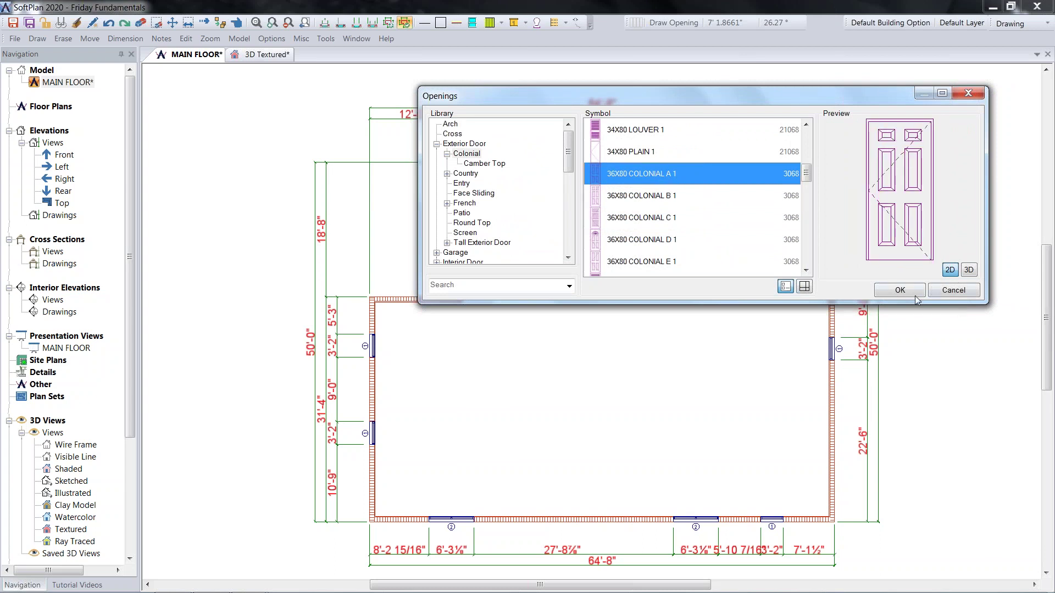
left_click(899, 290)
- Place the colonial door in the bottom wall between the two double windows, about 12'-10" from the left one
scroll(602, 519, "up", 5)
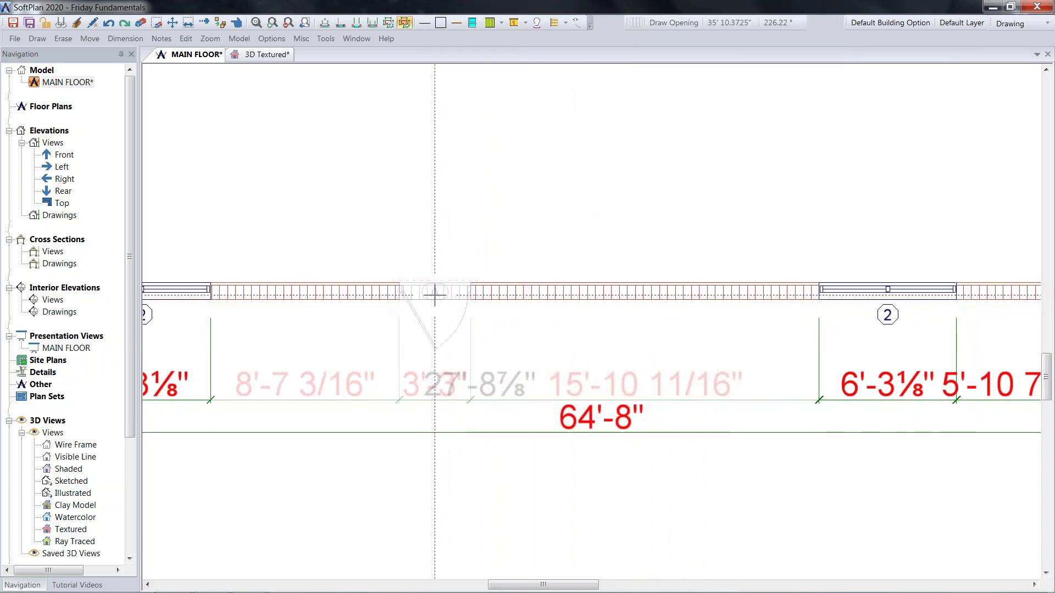
left_click(528, 292)
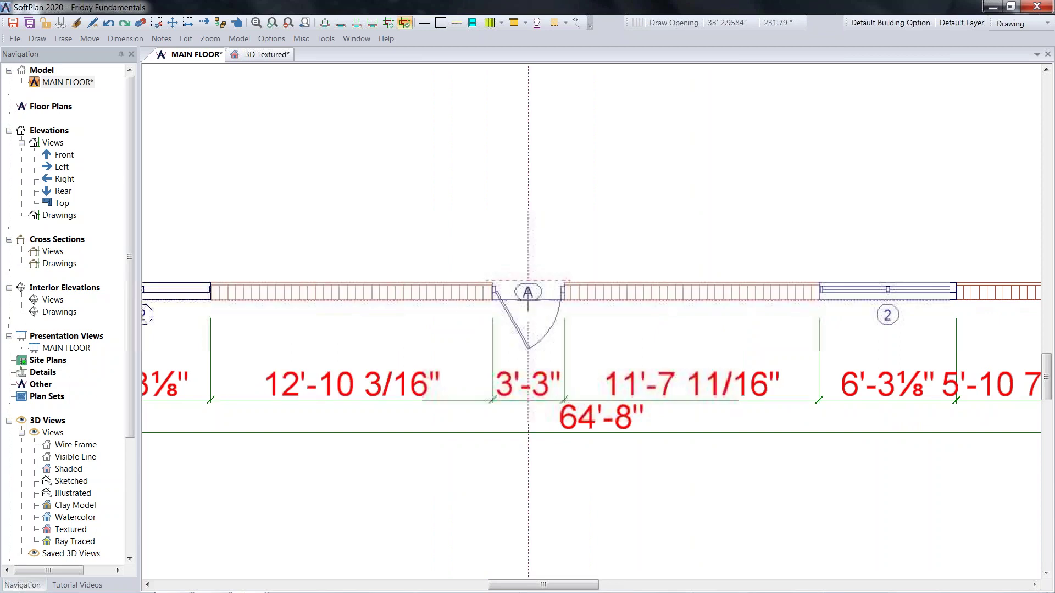
middle_click(678, 189)
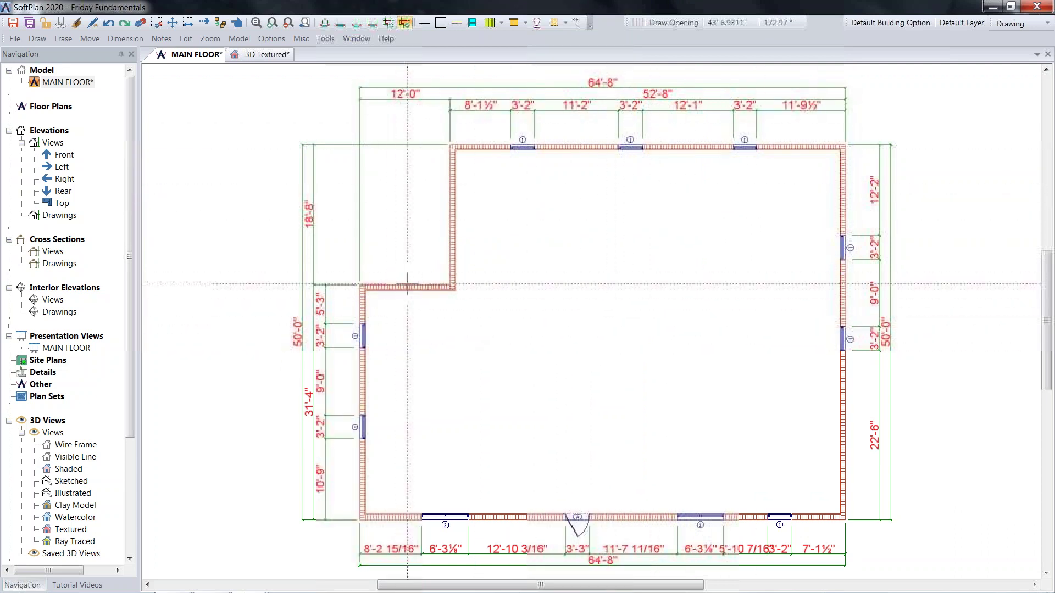
- Place a 96X80 SLIDING GLASS 2 door from the Exterior Door, Patio library in the 12'-0" recessed wall at the plan's upper left
left_click(36, 37)
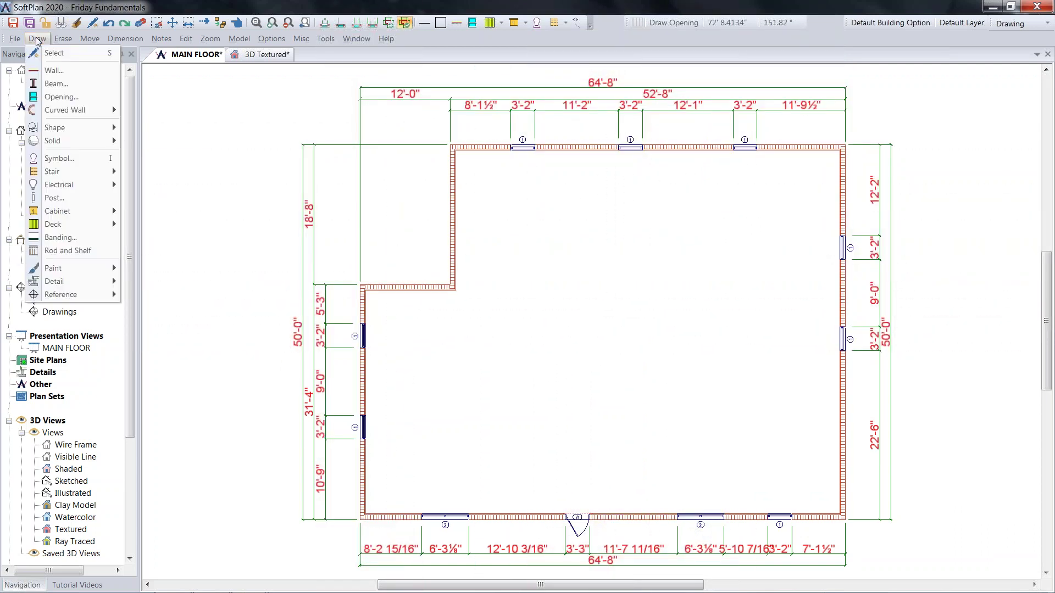
left_click(80, 100)
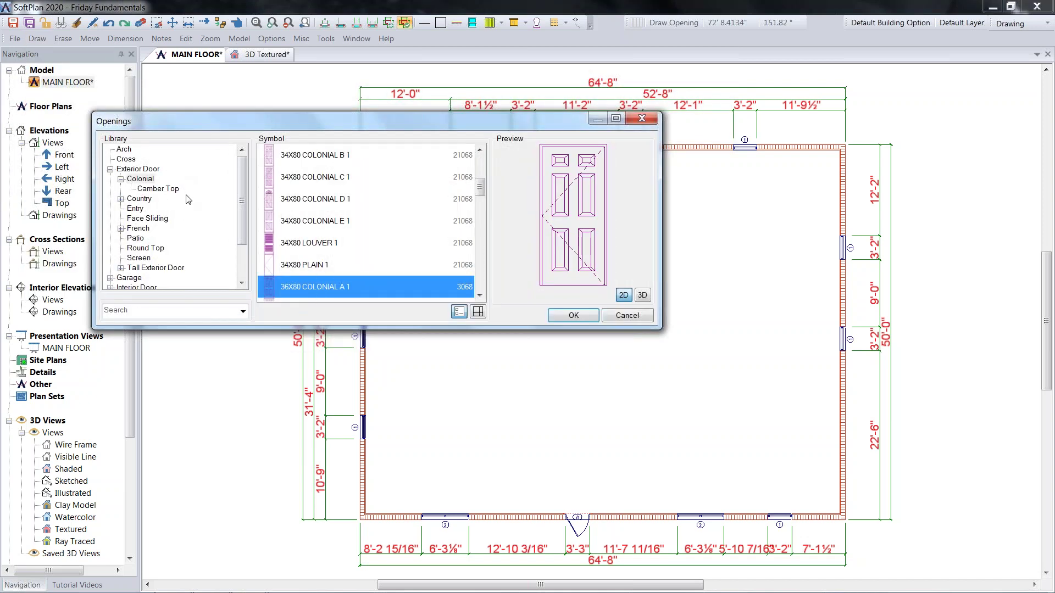
left_click(136, 239)
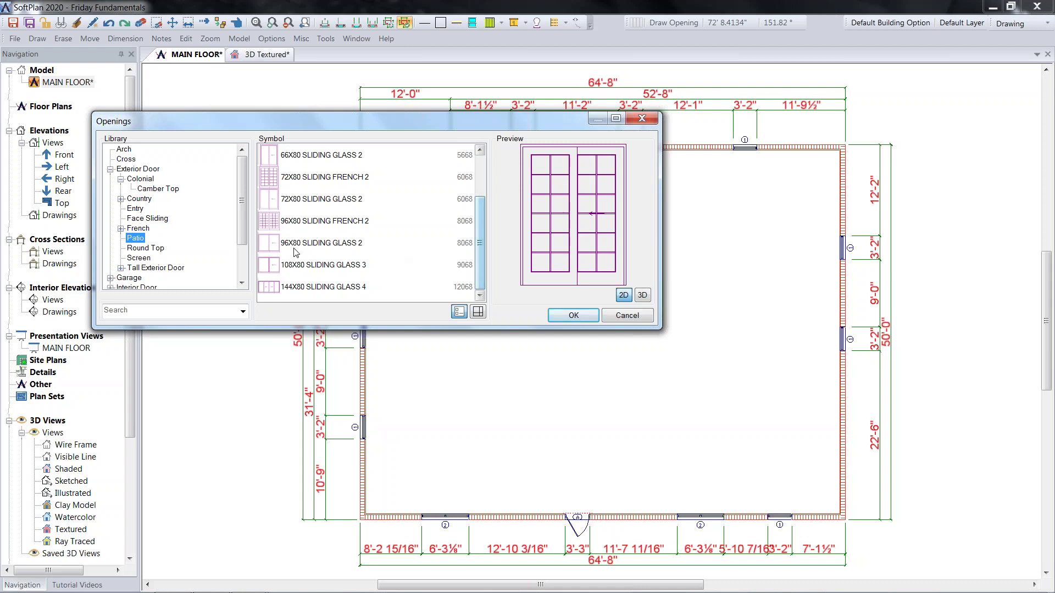
left_click(331, 245)
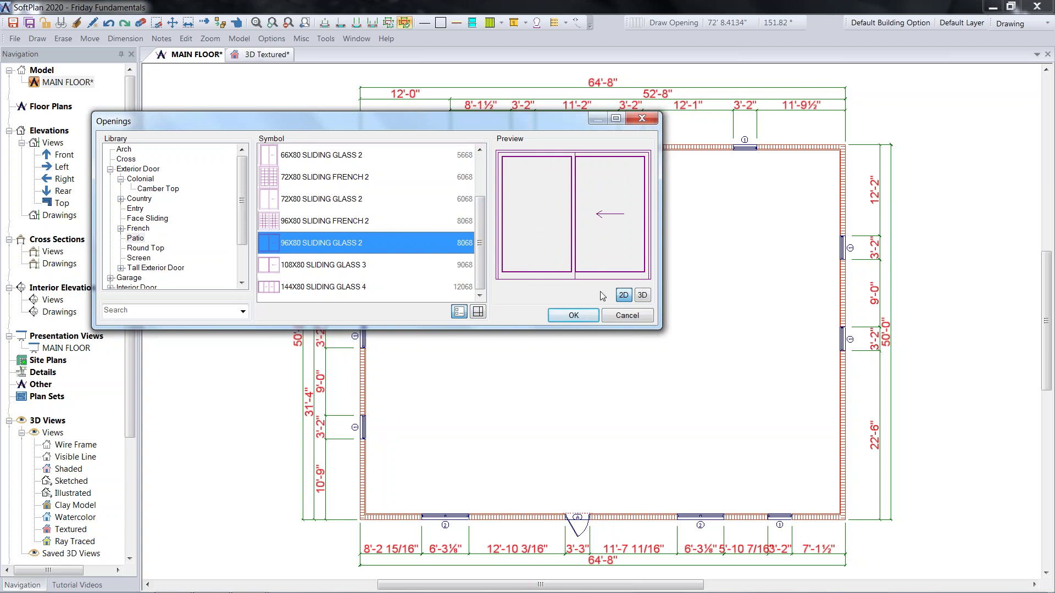
left_click(572, 315)
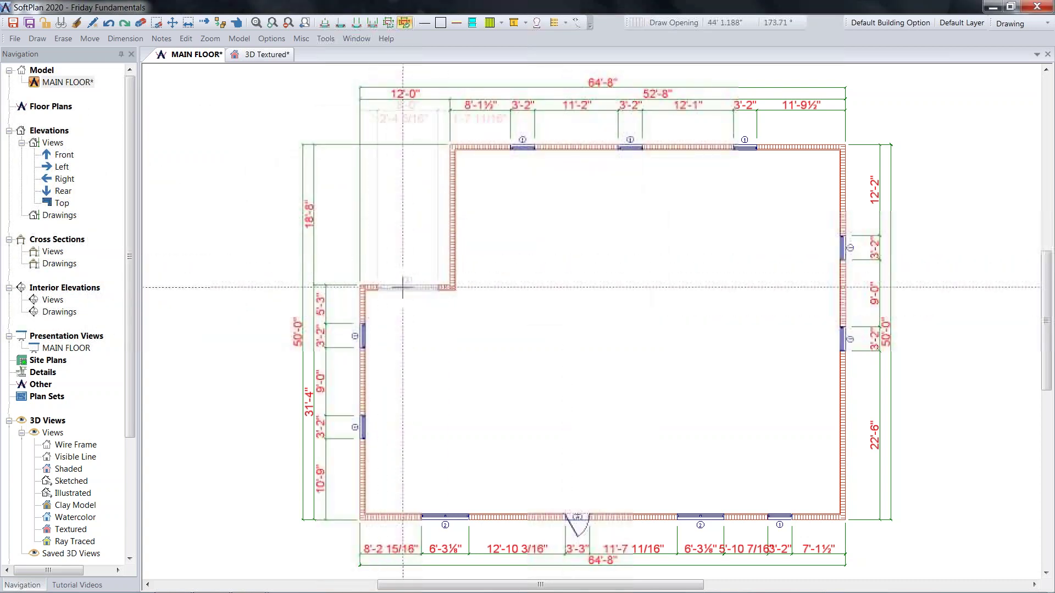
scroll(402, 287, "up", 3)
left_click(601, 318)
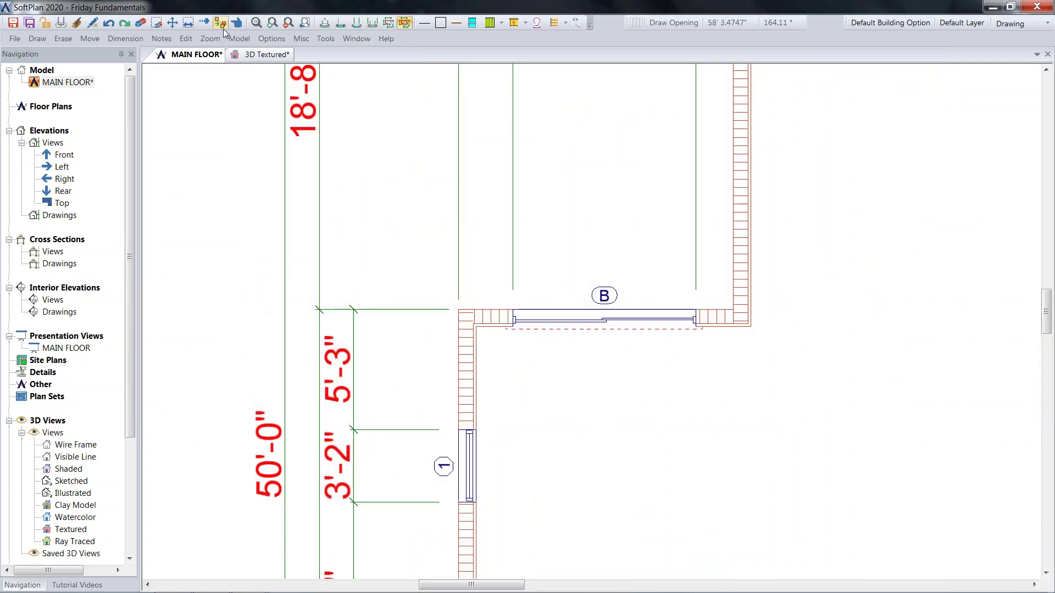
- Edit the sliding glass door to detach it from its product code and set its horizontal sections to 3
left_click(186, 38)
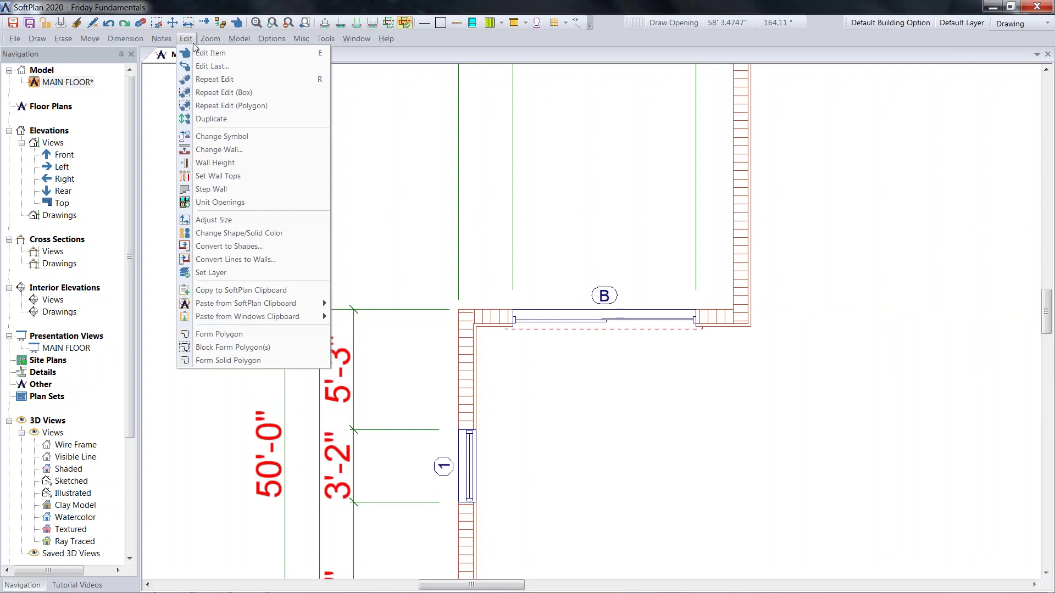
left_click(210, 53)
left_click(630, 321)
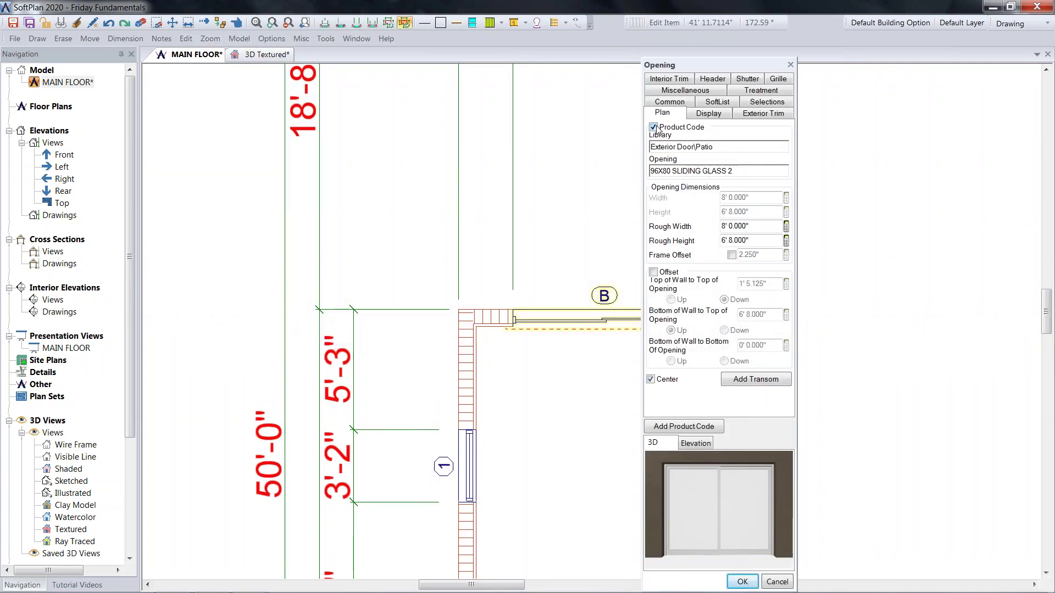
left_click(653, 127)
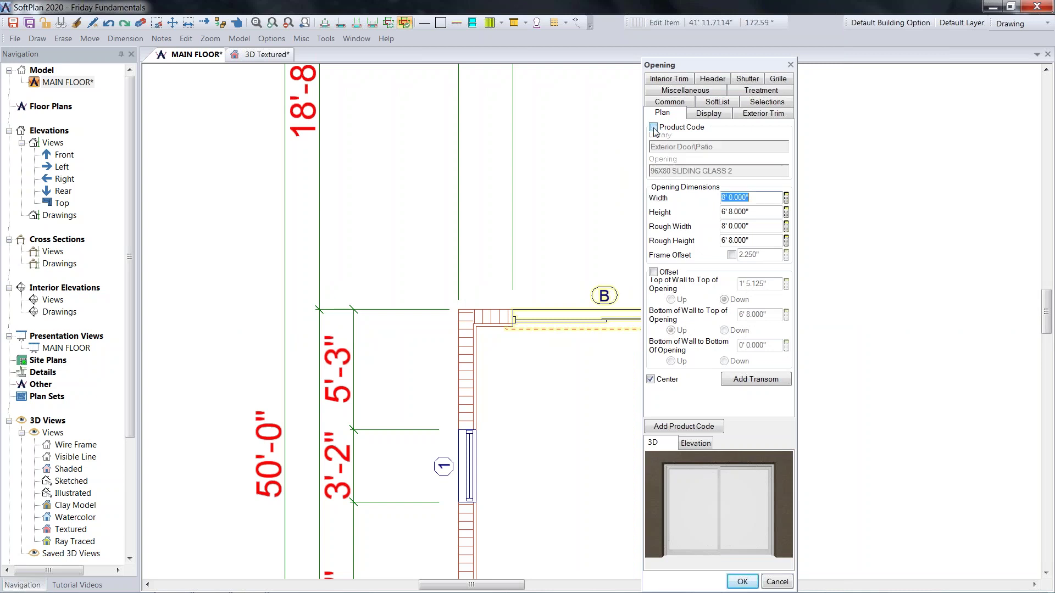
left_click(709, 115)
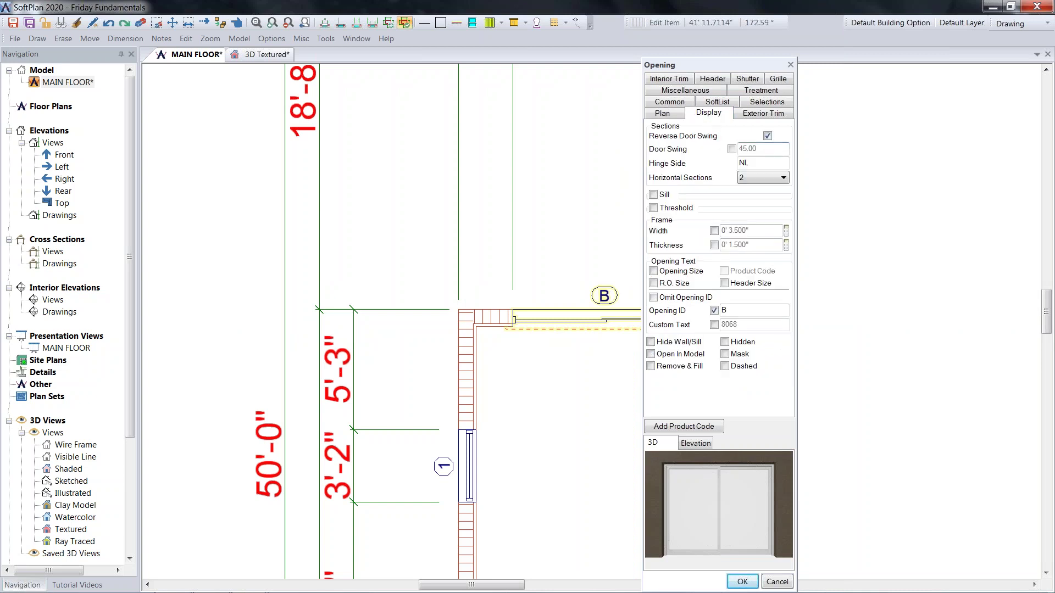
left_click(784, 178)
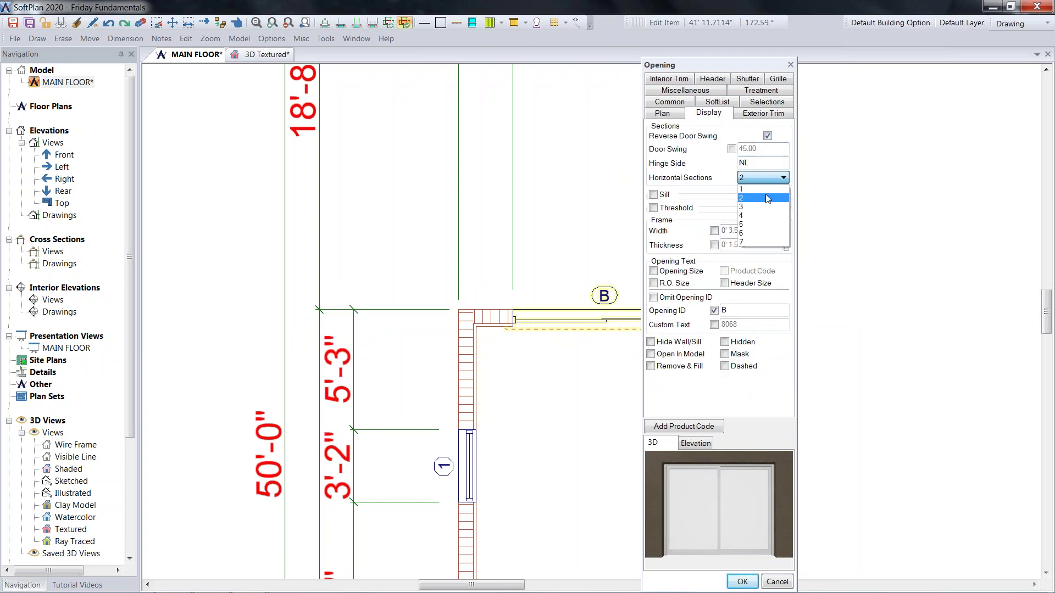
left_click(757, 211)
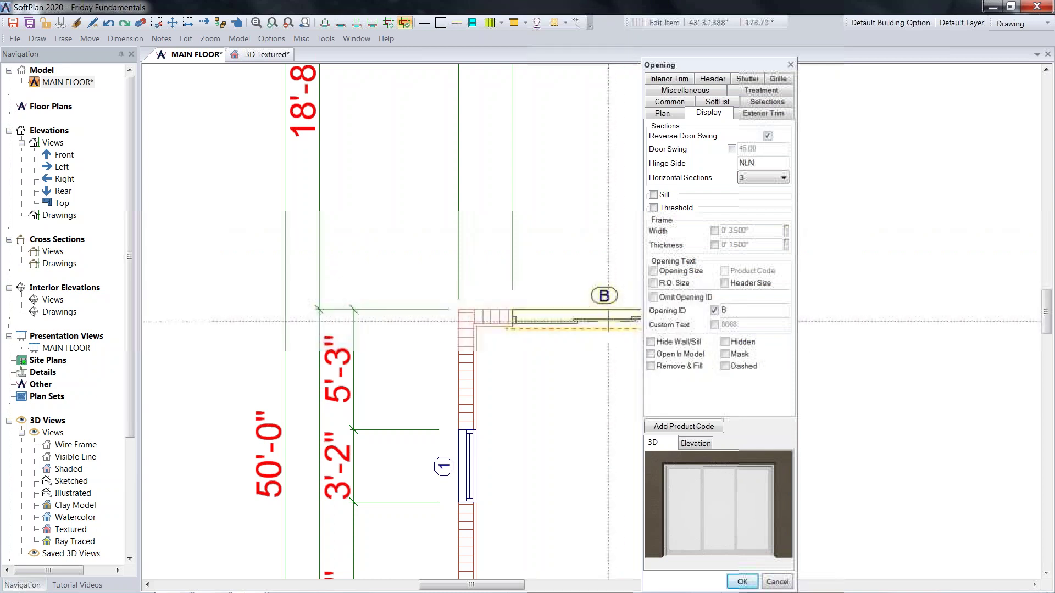
- Add the three-section door as product code 96X80 SLIDING GLASS 3 in the Exterior Door\Patio library
left_click(694, 430)
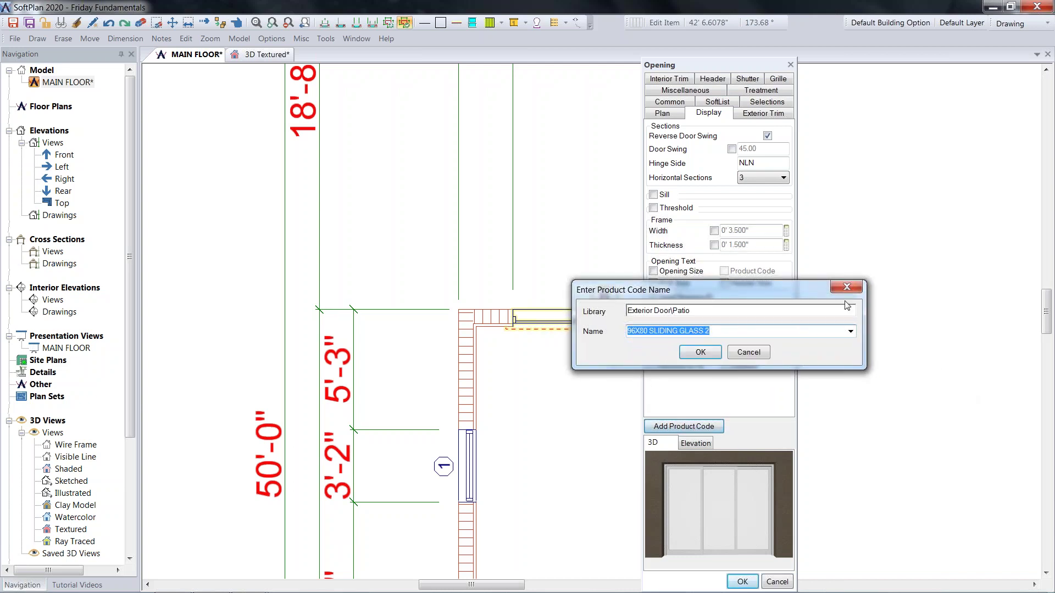
left_click(712, 332)
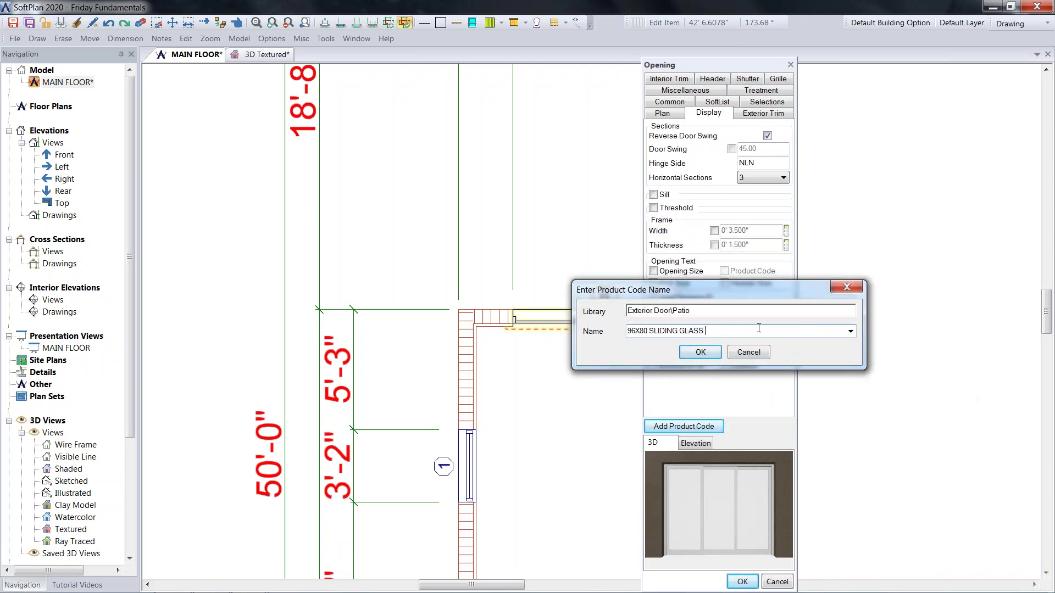
left_click(700, 354)
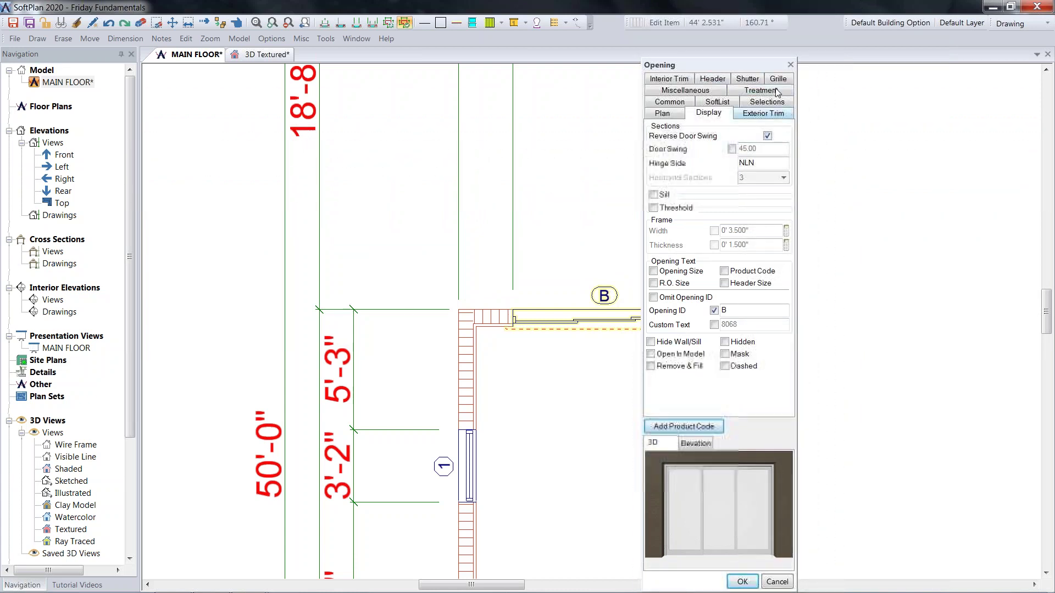
- Review the sliding door's plan, display, exterior trim, SoftList, miscellaneous and treatment settings
left_click(670, 115)
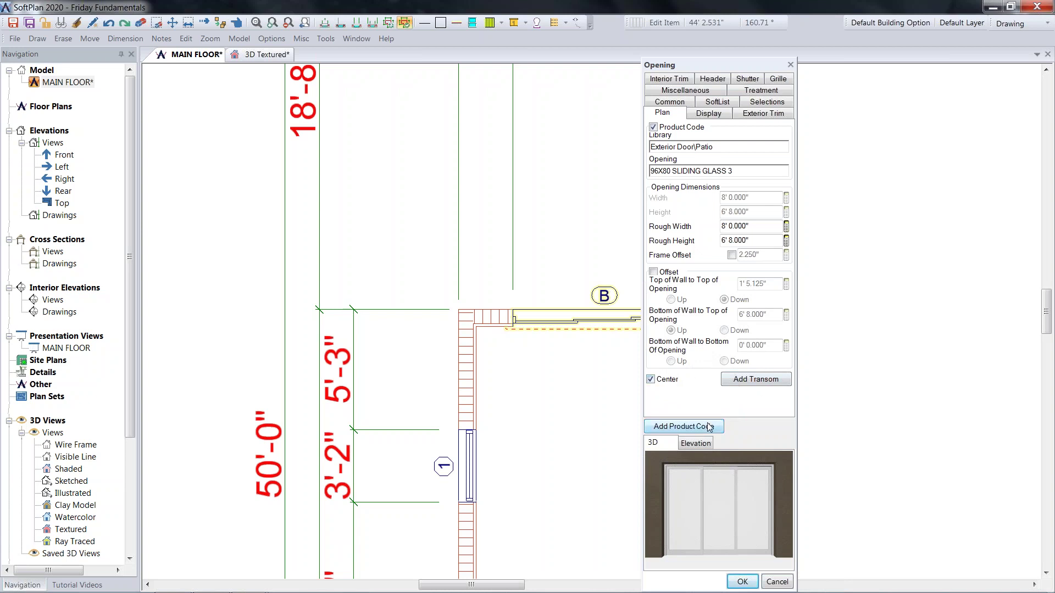
left_click(709, 114)
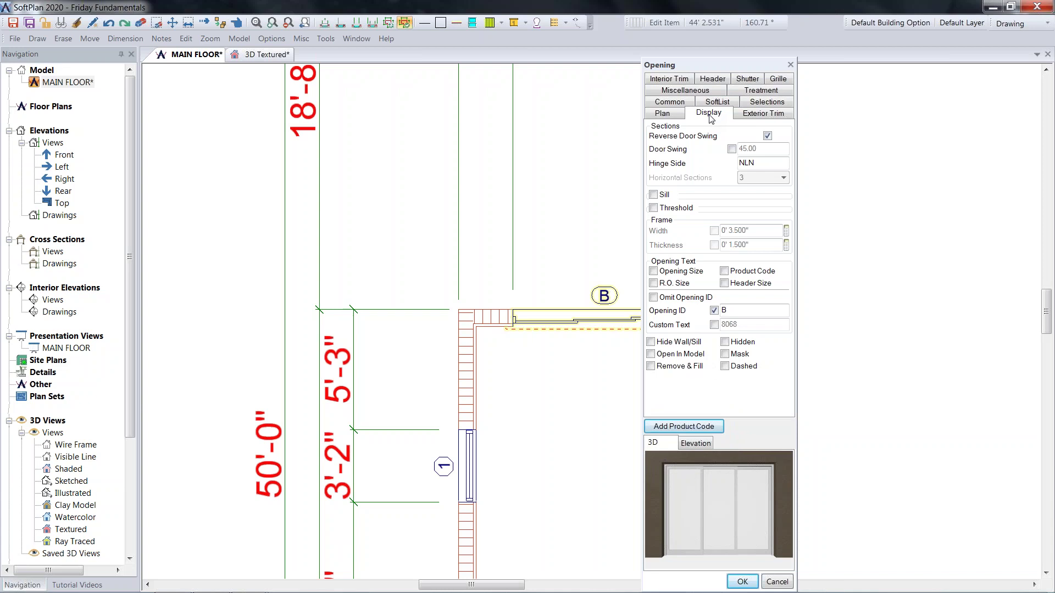
left_click(747, 115)
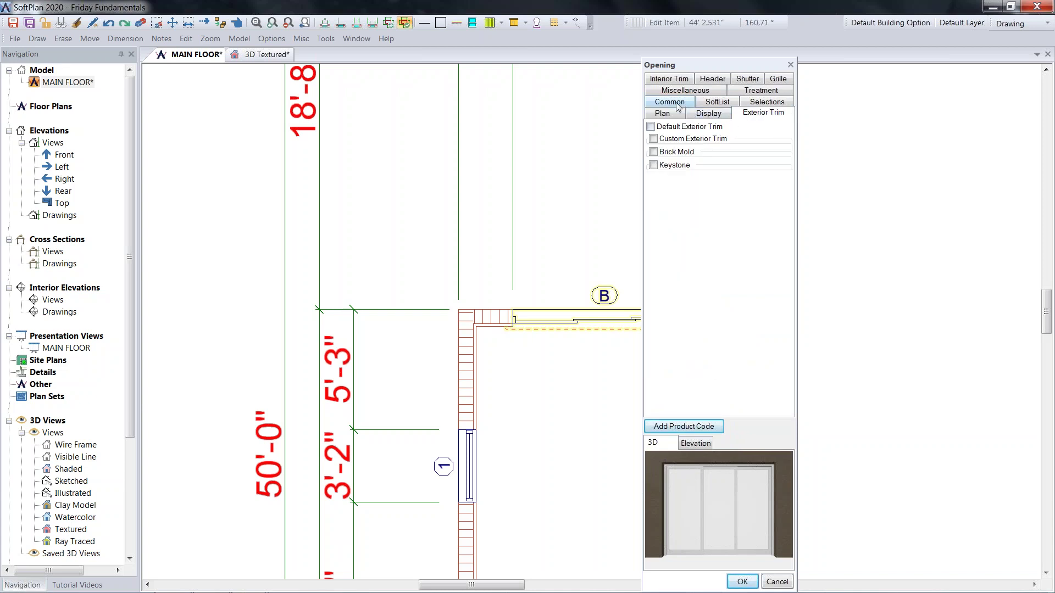
left_click(716, 103)
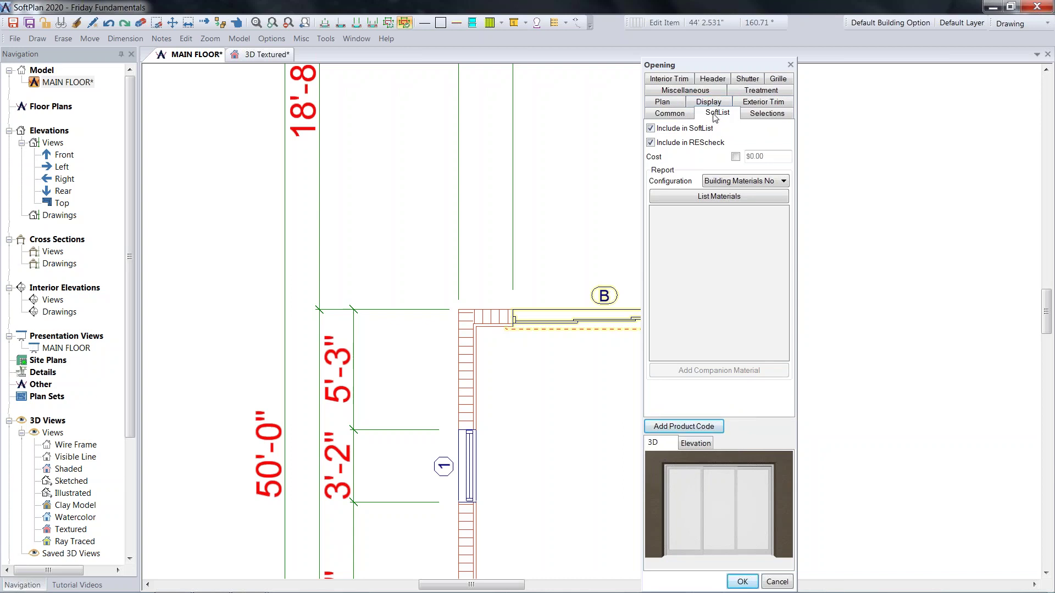
left_click(691, 91)
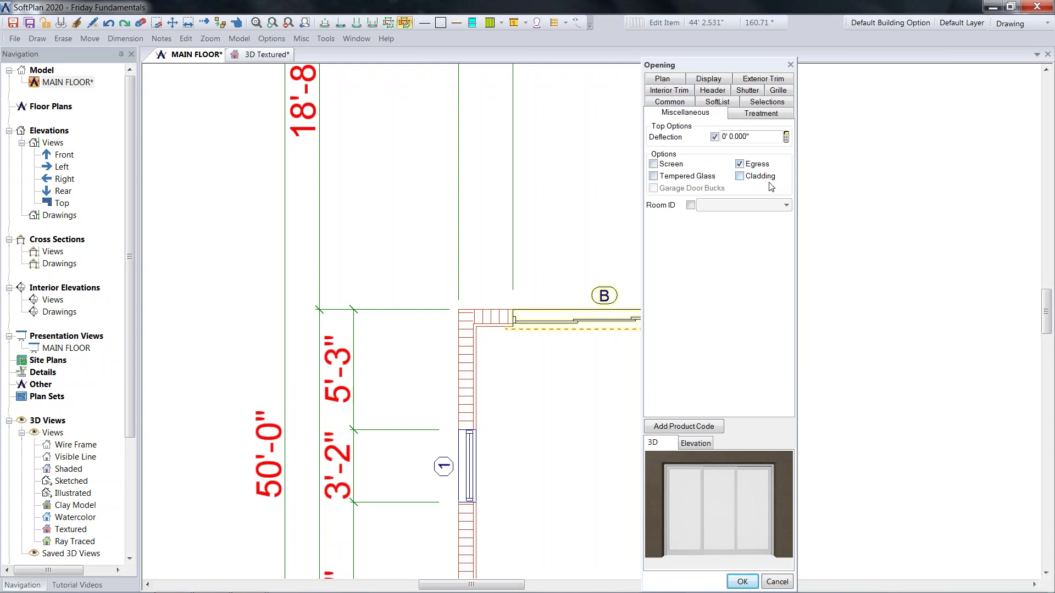
left_click(749, 117)
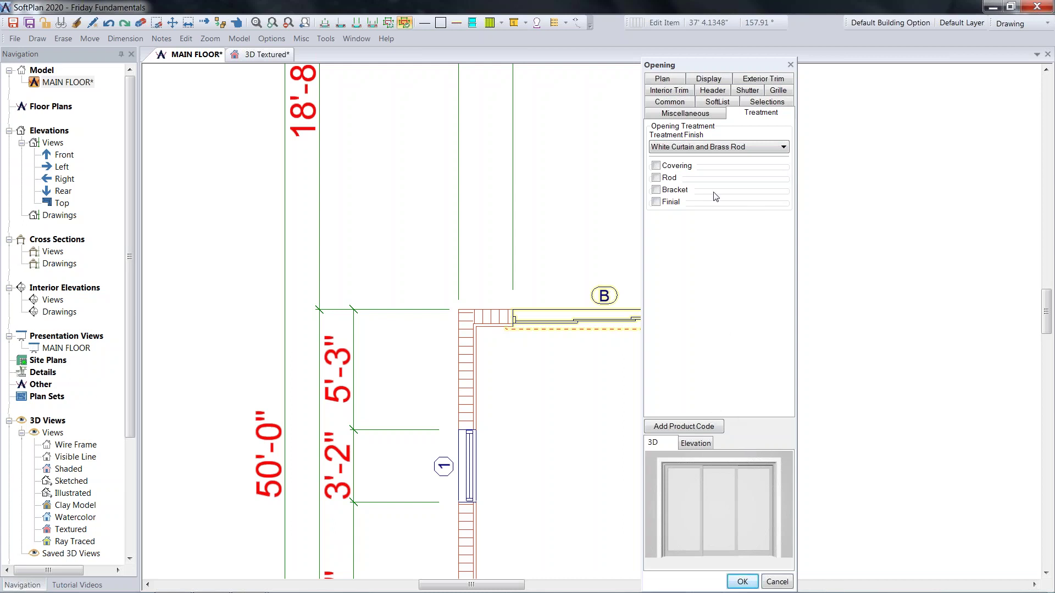
- Check the plan settings of the three-section sliding glass door and accept its edits
left_click(664, 80)
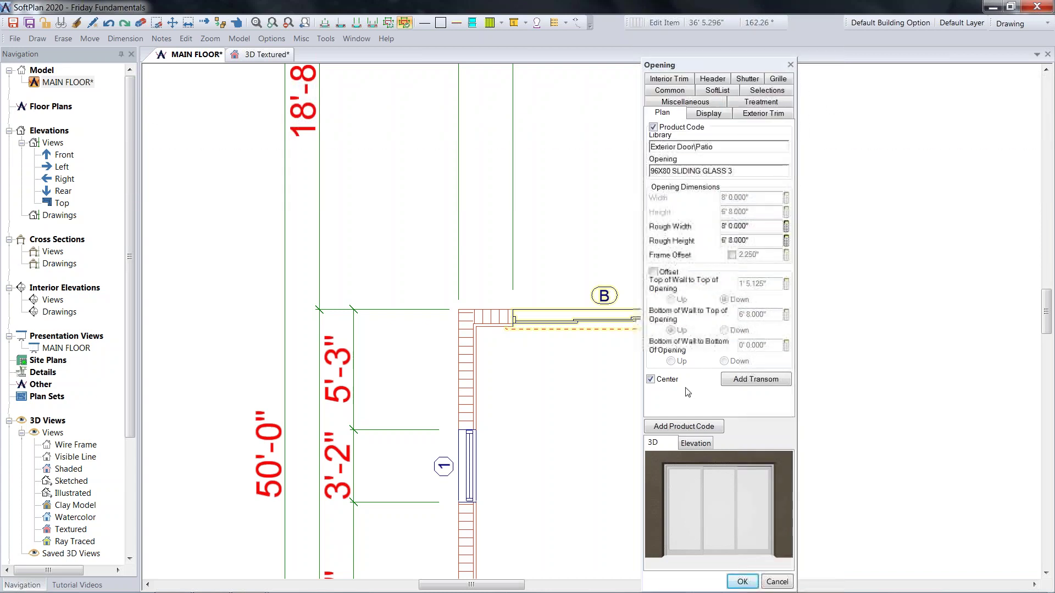
left_click(746, 582)
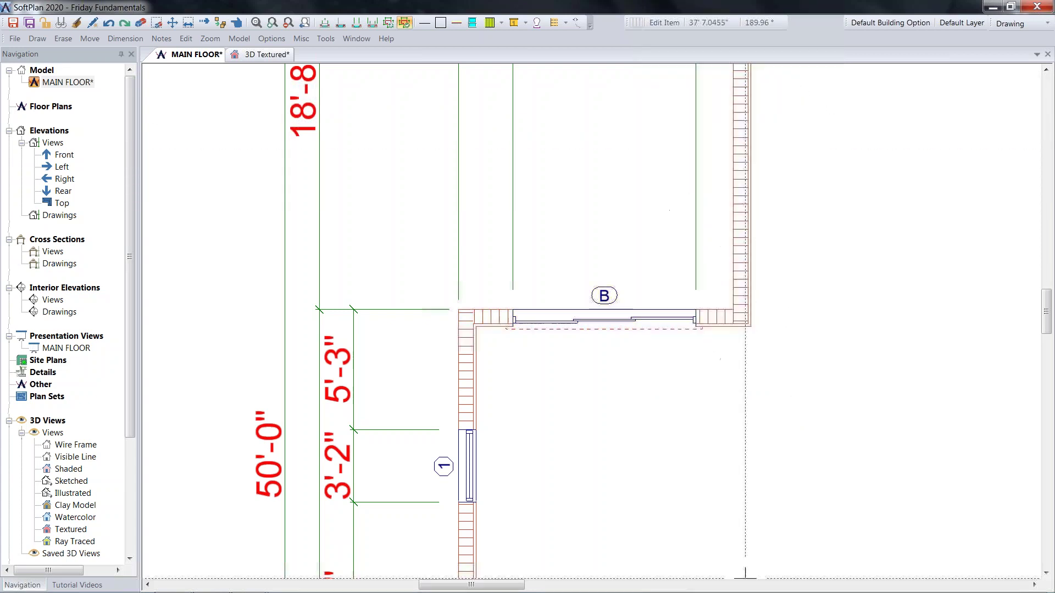
- Set the dimension between the plan's outer left corner and the sliding patio door to 2'
middle_click(758, 372)
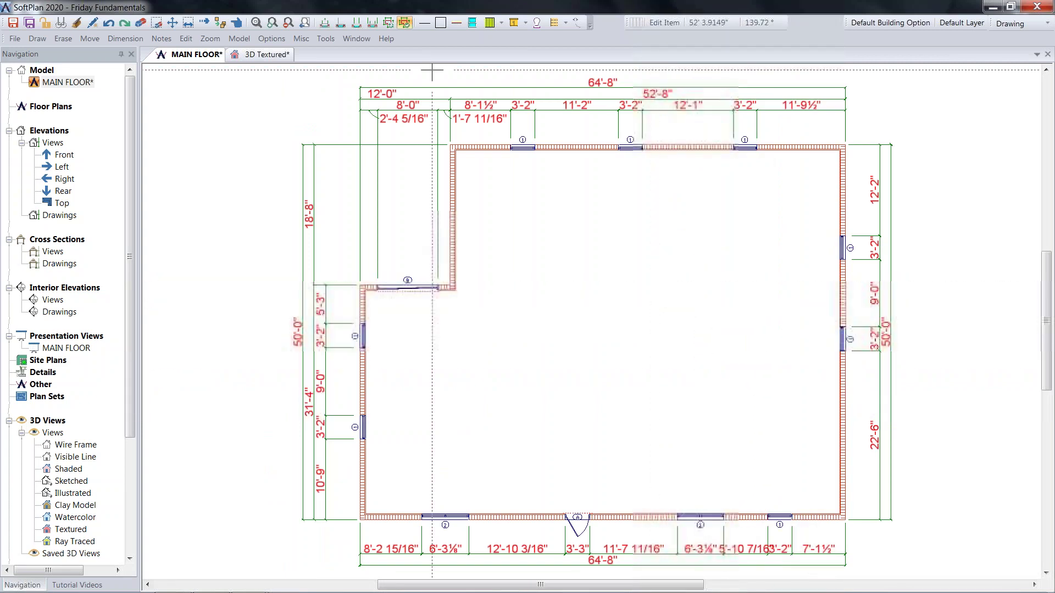
scroll(697, 412, "up", 2)
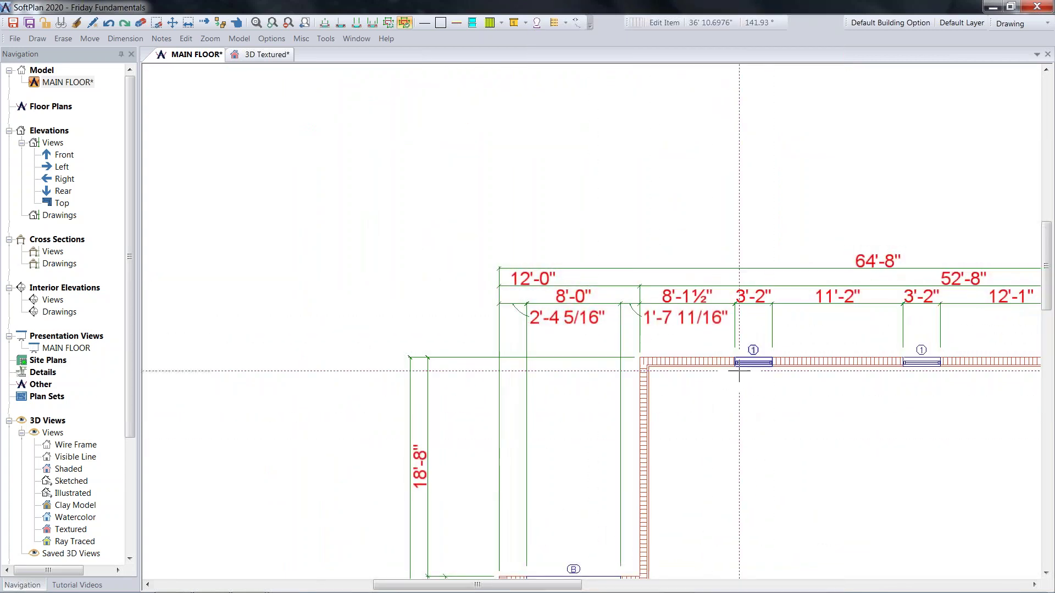
left_click(190, 39)
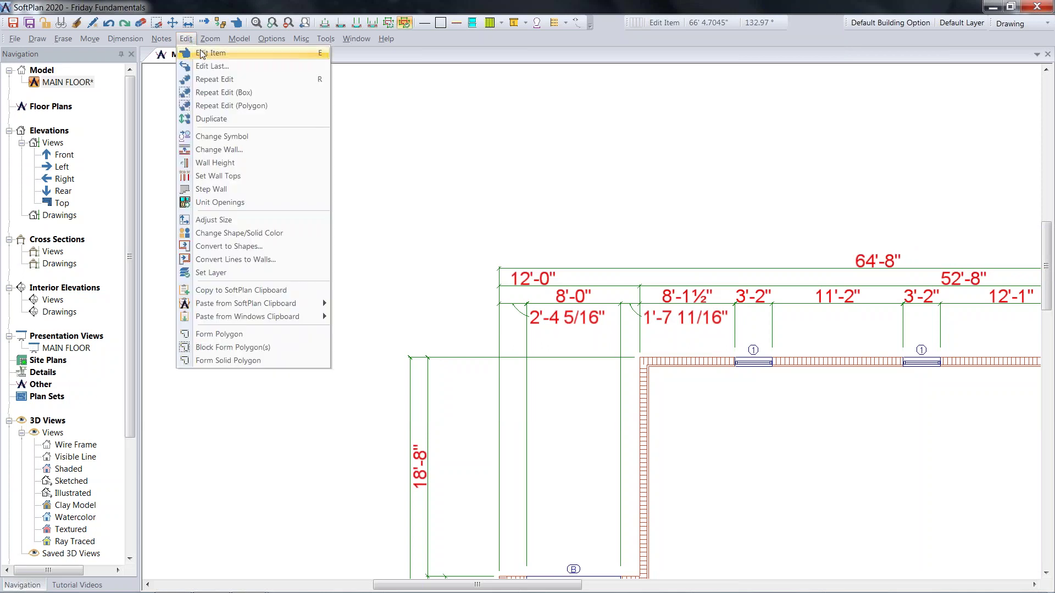
left_click(211, 52)
left_click(514, 303)
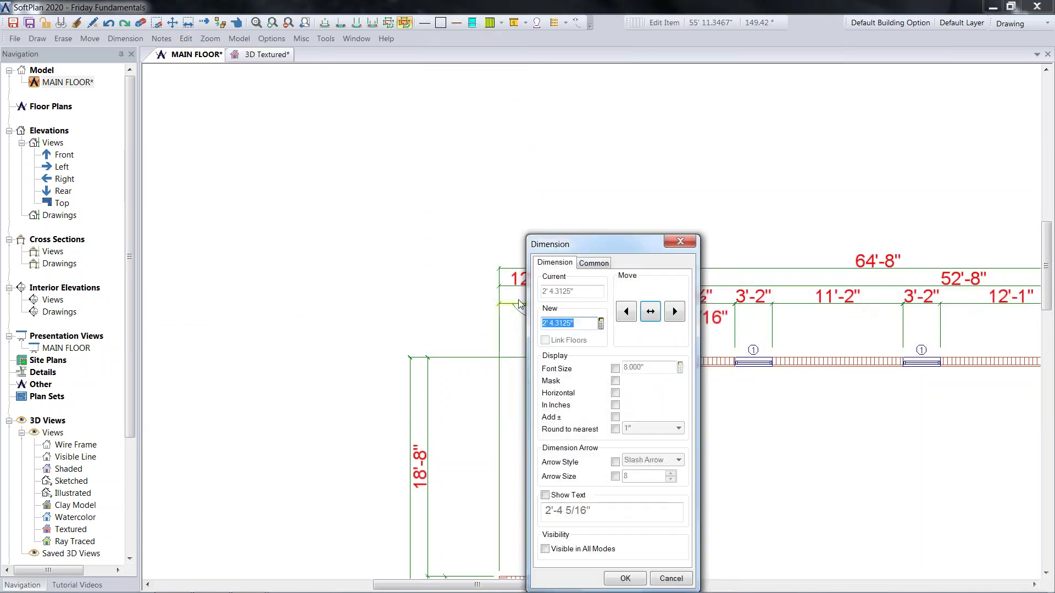
type("2'")
key("Return")
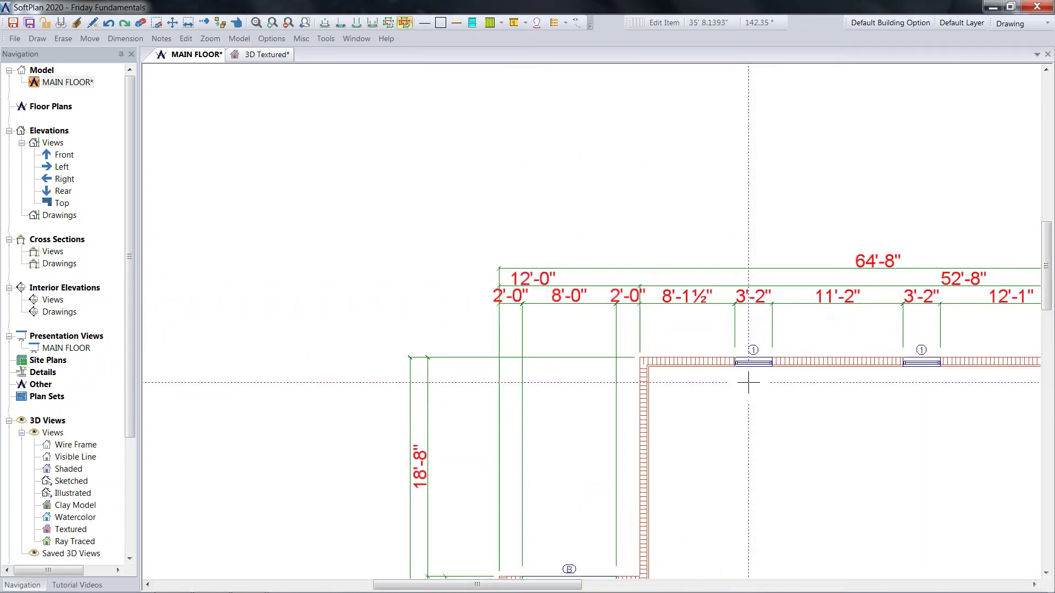
- In the textured 3D view, replace the single entry door with 72X80 COLONIAL A 2 from the Exterior Door\Colonial library
middle_click(755, 410)
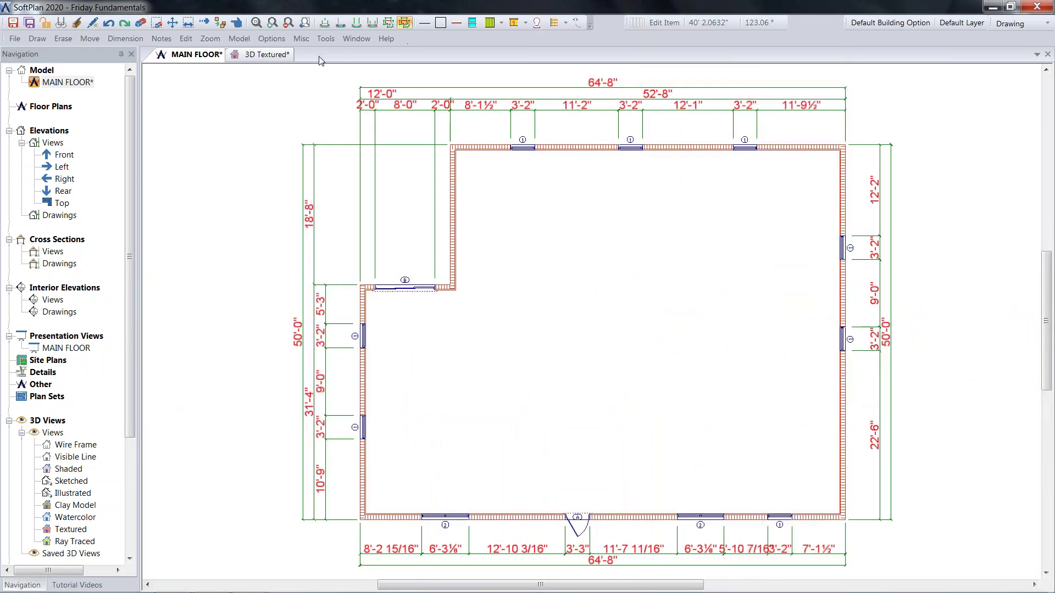
left_click(266, 54)
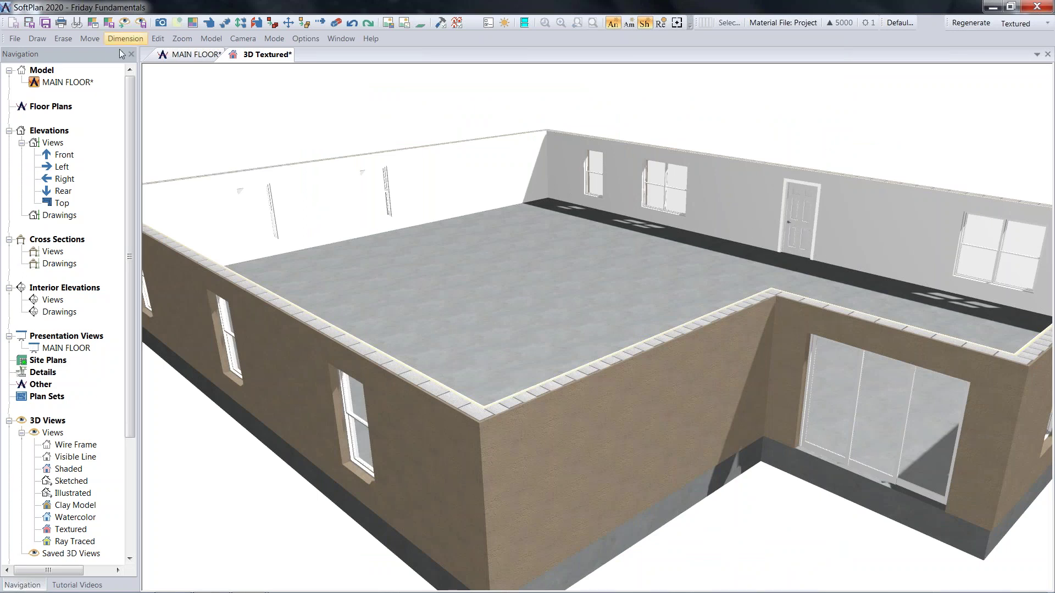
left_click(158, 39)
left_click(175, 53)
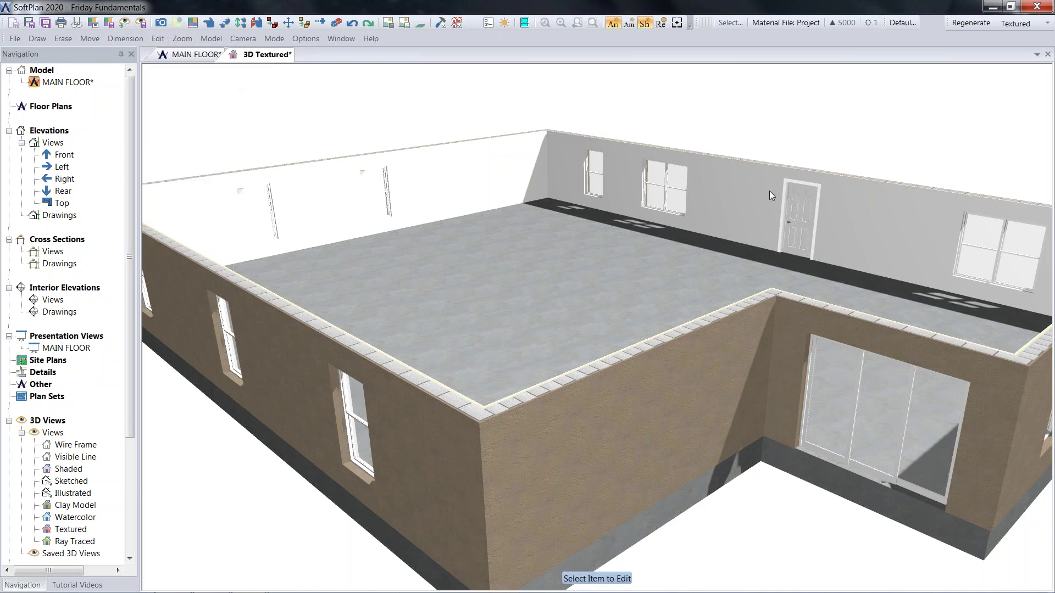
left_click(815, 206)
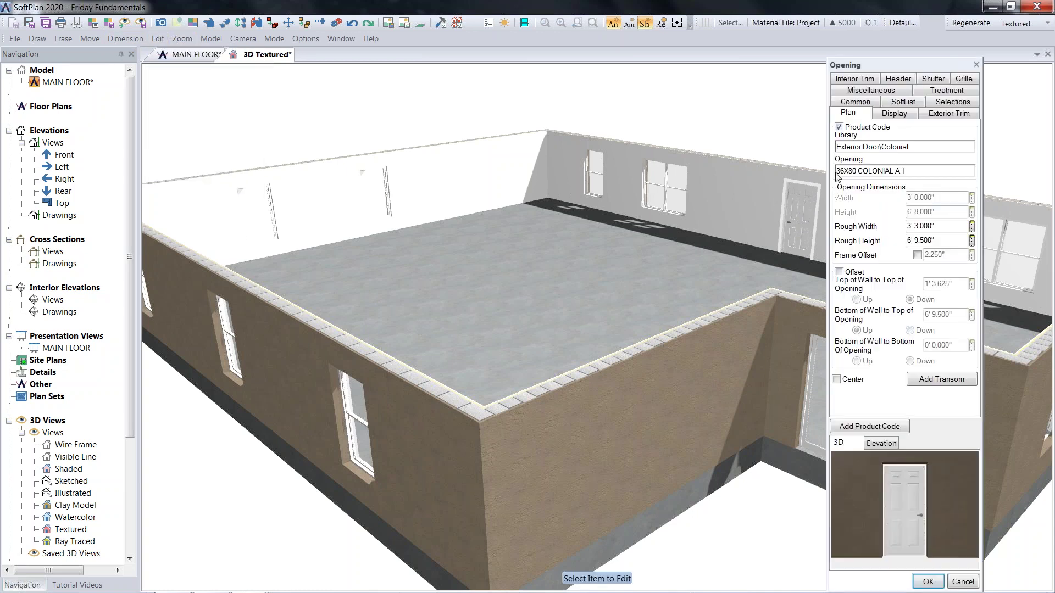
double_click(924, 172)
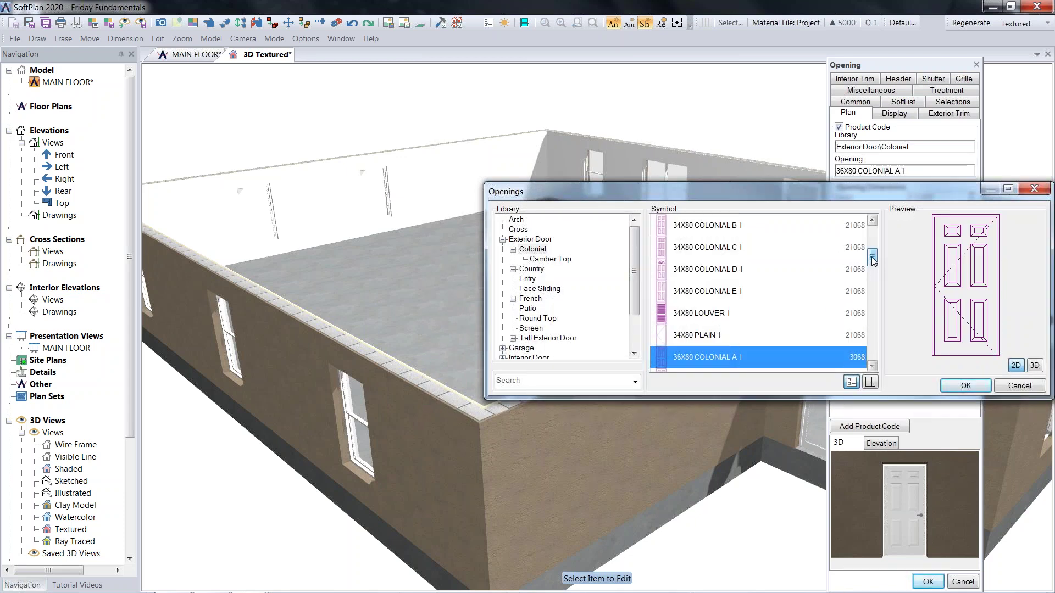
left_click_drag(873, 261, 876, 352)
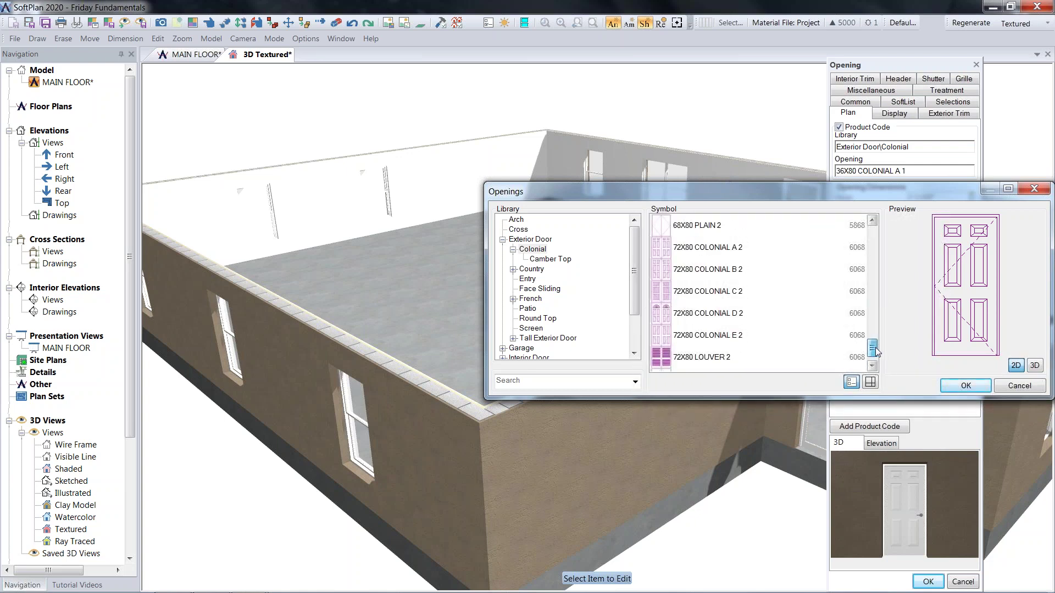
left_click(732, 248)
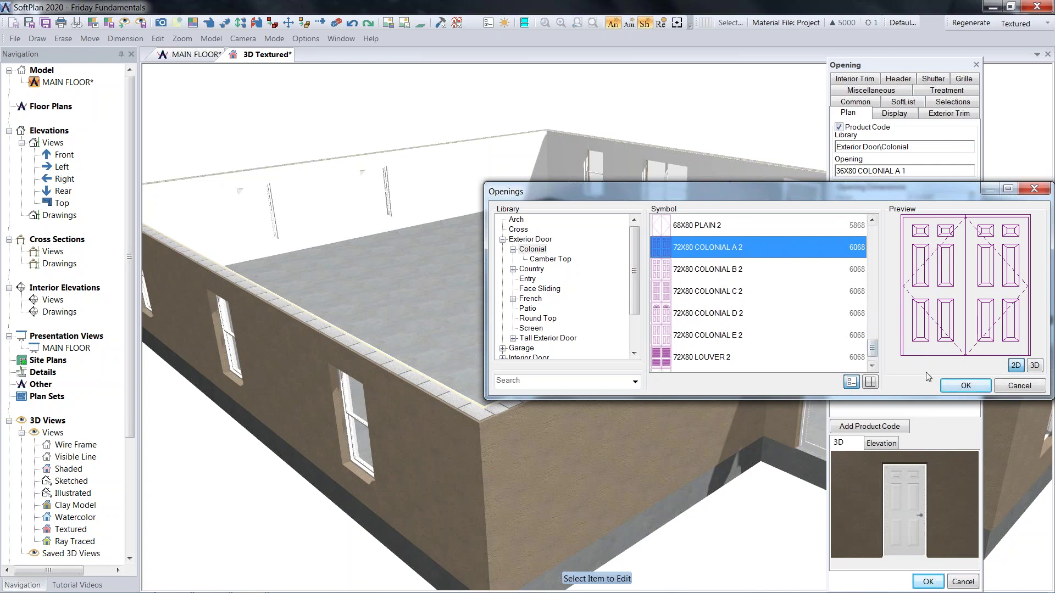
left_click(965, 386)
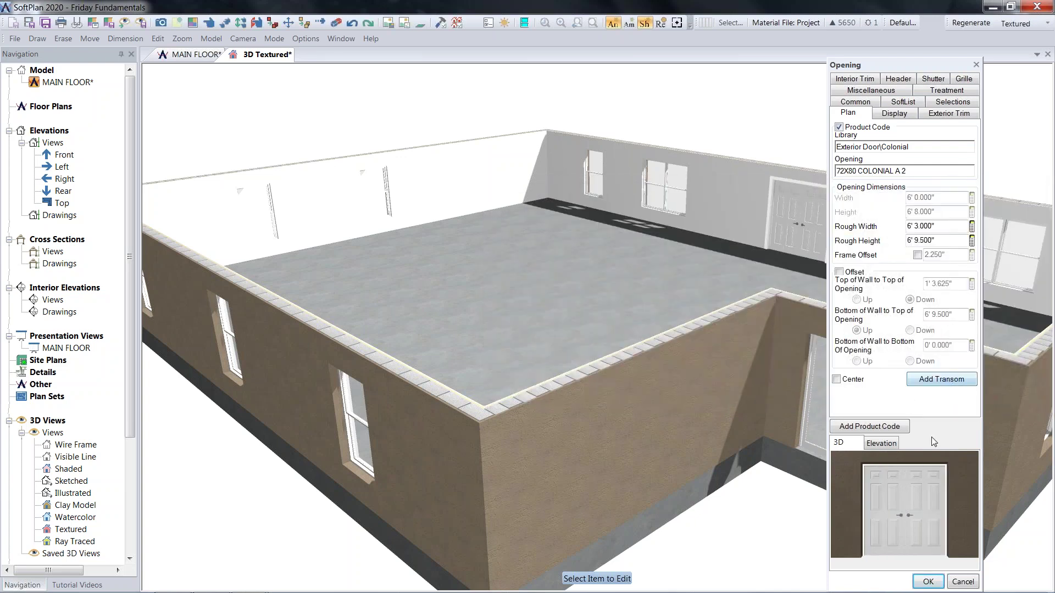
left_click(928, 581)
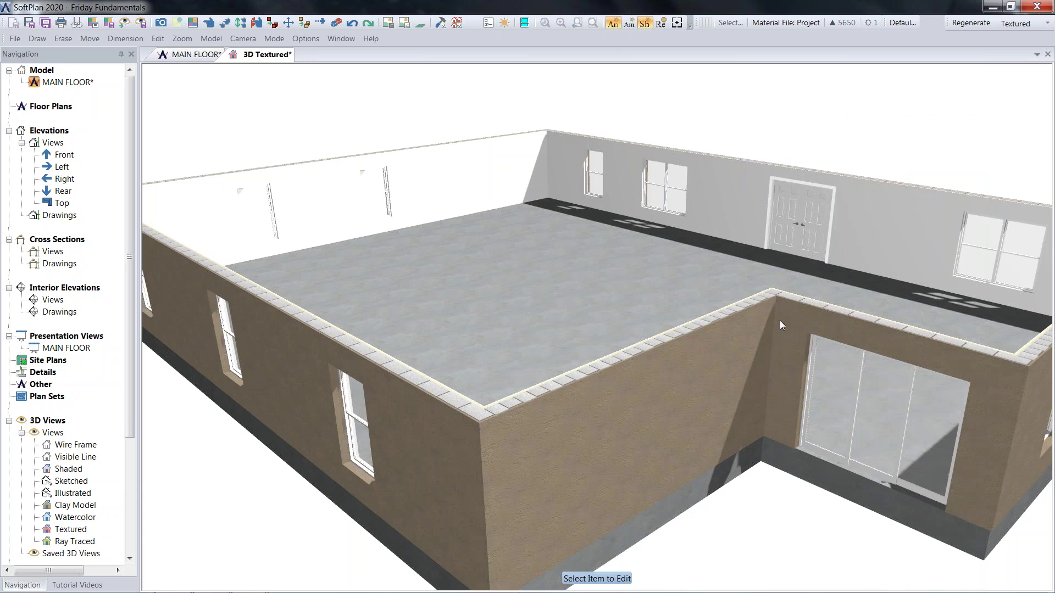
- Edit the double colonial entry door so that it is shown open in the model
right_click(800, 206)
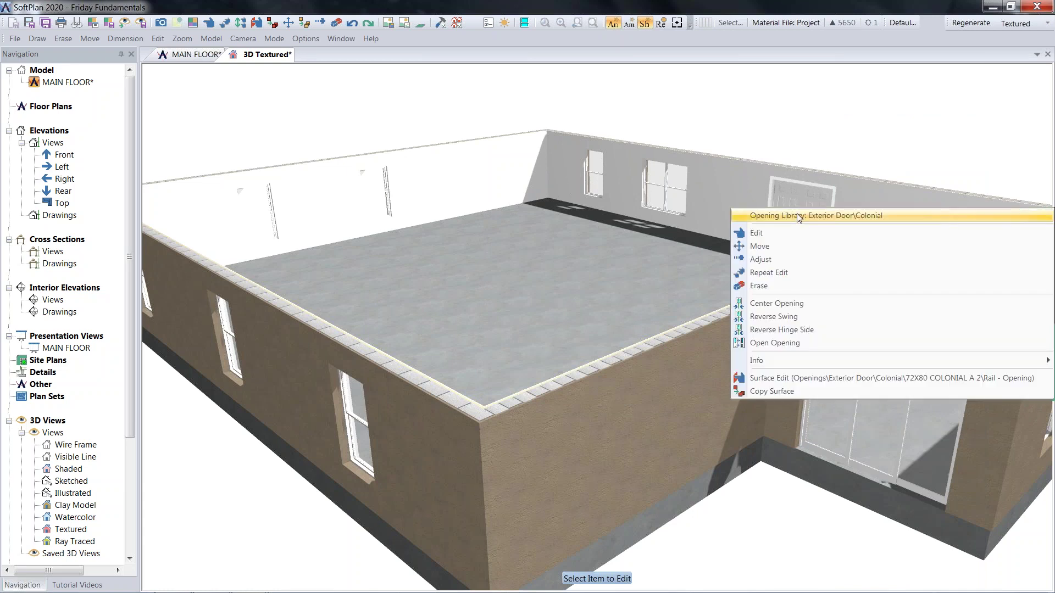
left_click(775, 232)
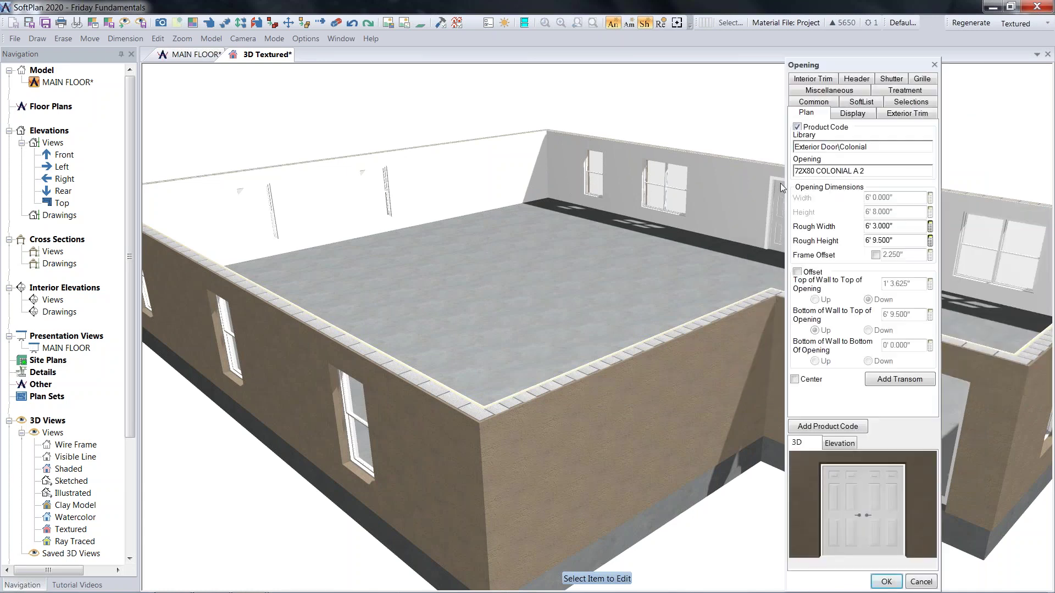
left_click(852, 114)
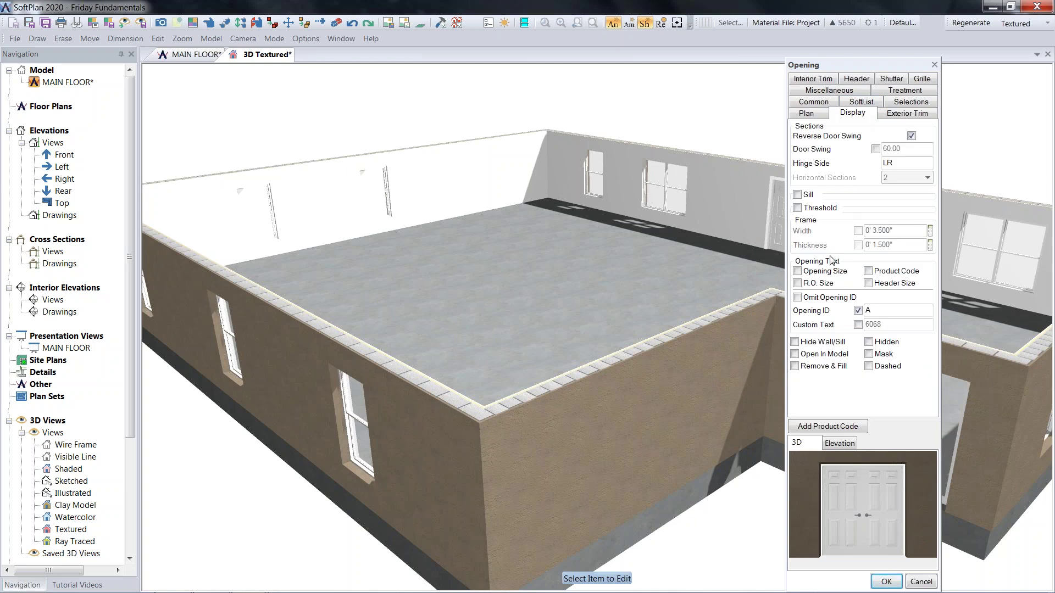
left_click(795, 355)
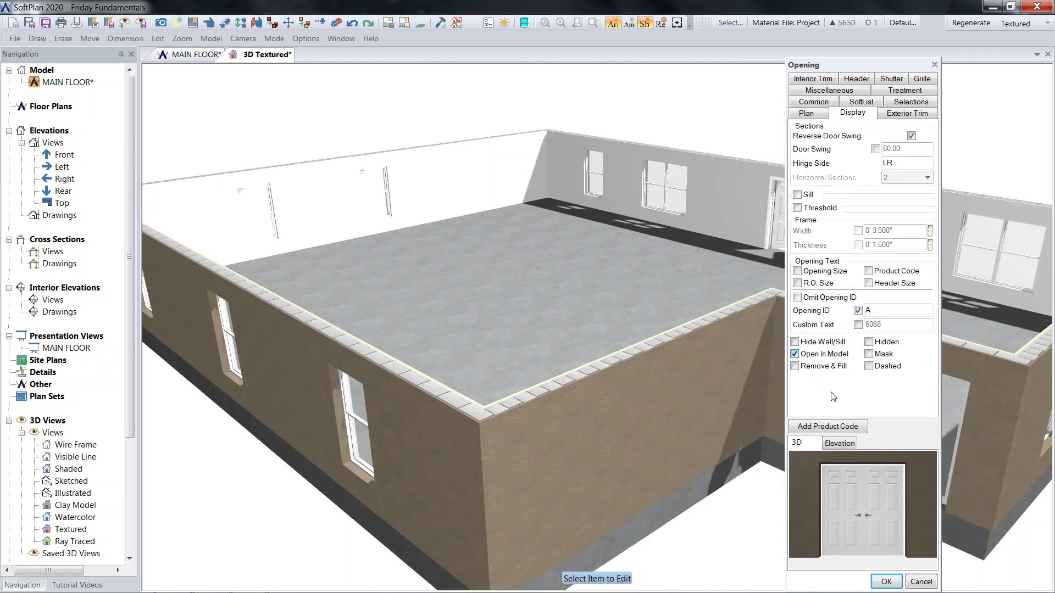
left_click(886, 582)
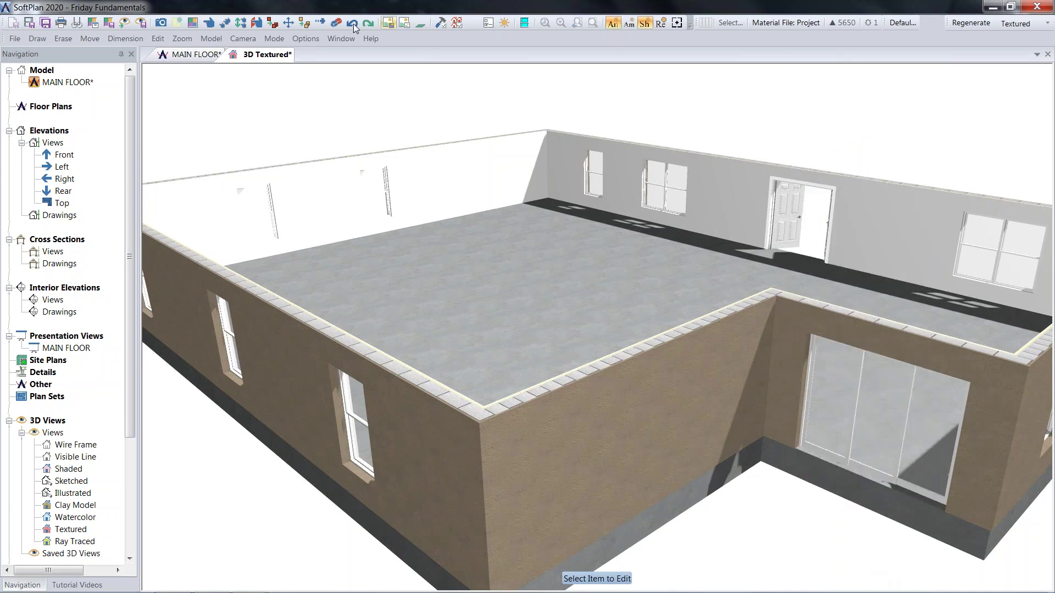
- In the main floor plan, set the dimension from the recess corner to the first window of the upper wall to 8'
left_click(216, 55)
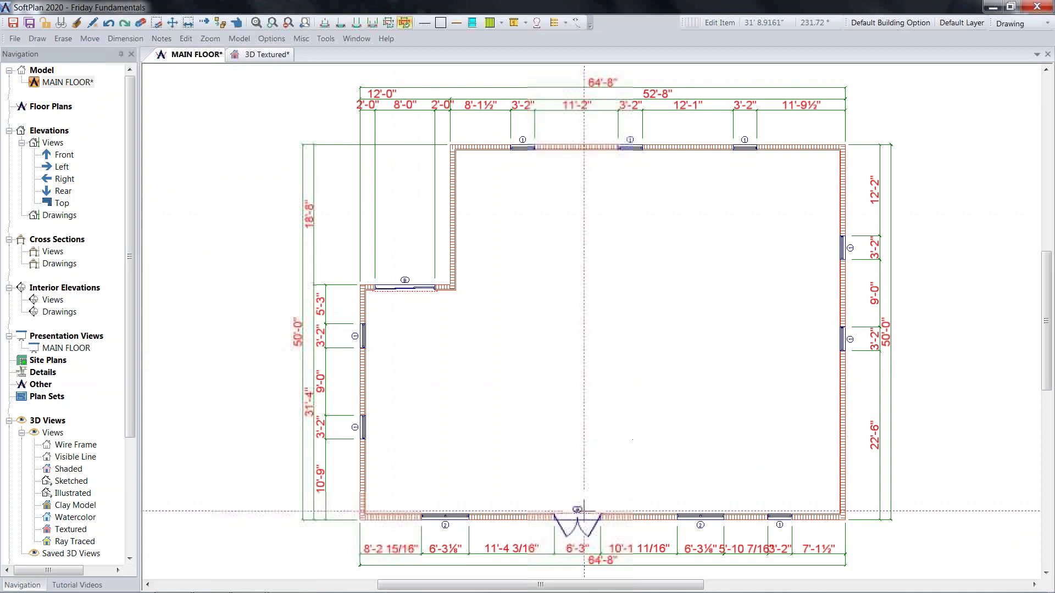
scroll(563, 549, "up", 3)
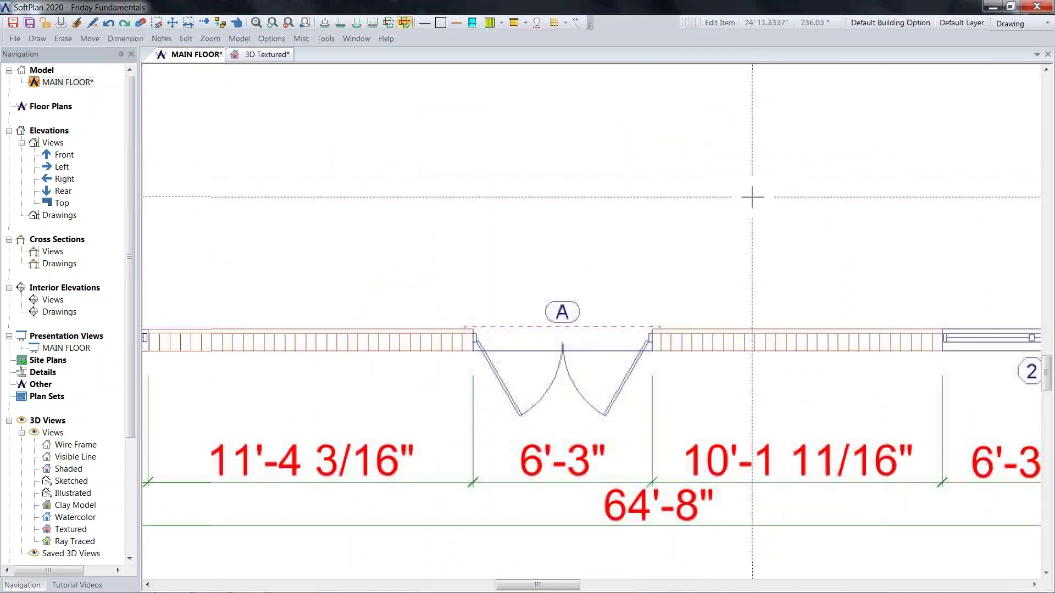
scroll(746, 207, "down", 3)
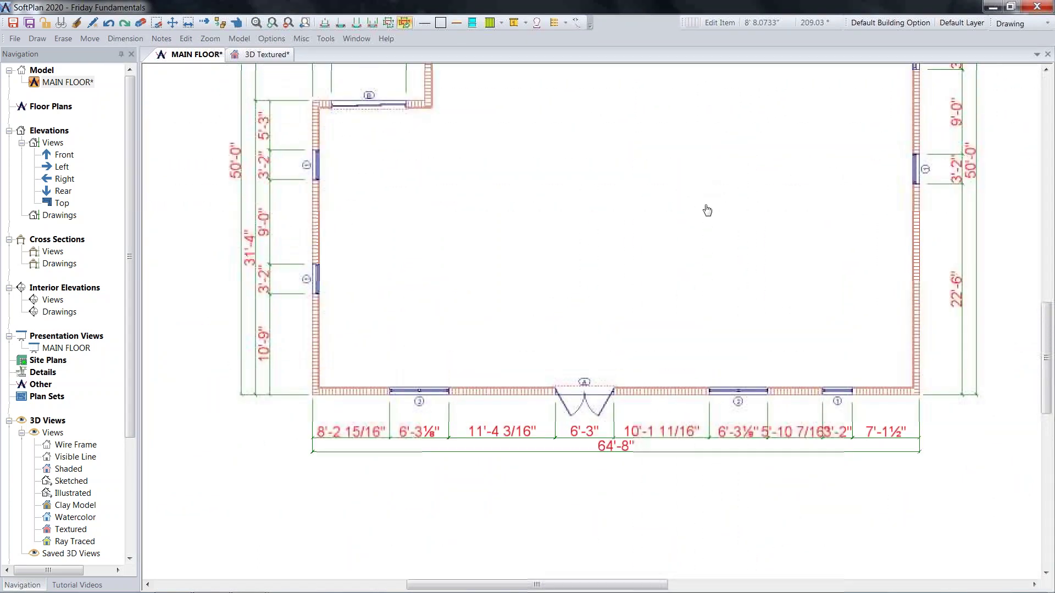
scroll(665, 298, "down", 2)
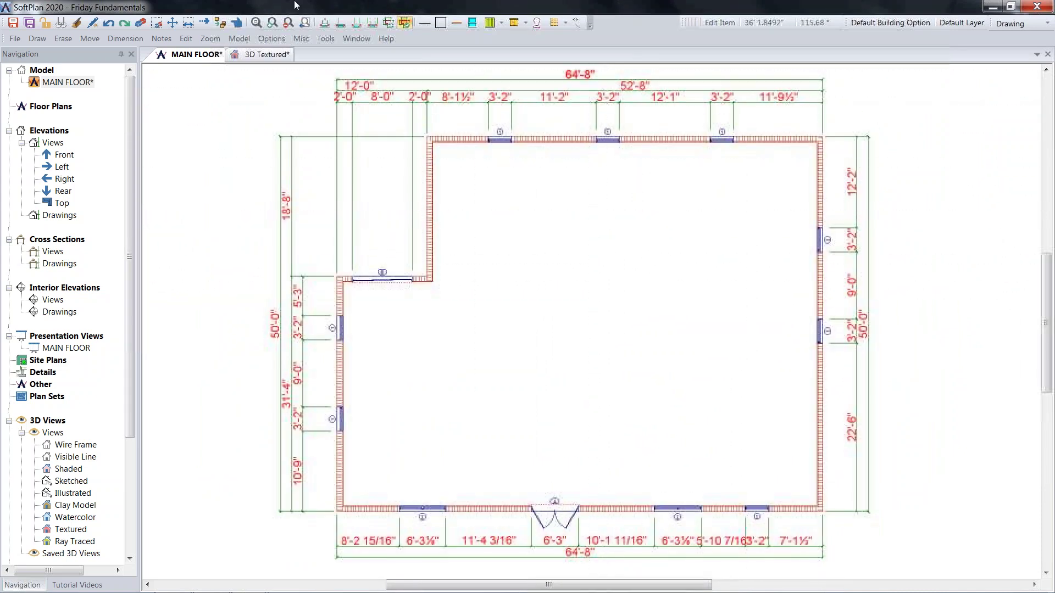
left_click(185, 38)
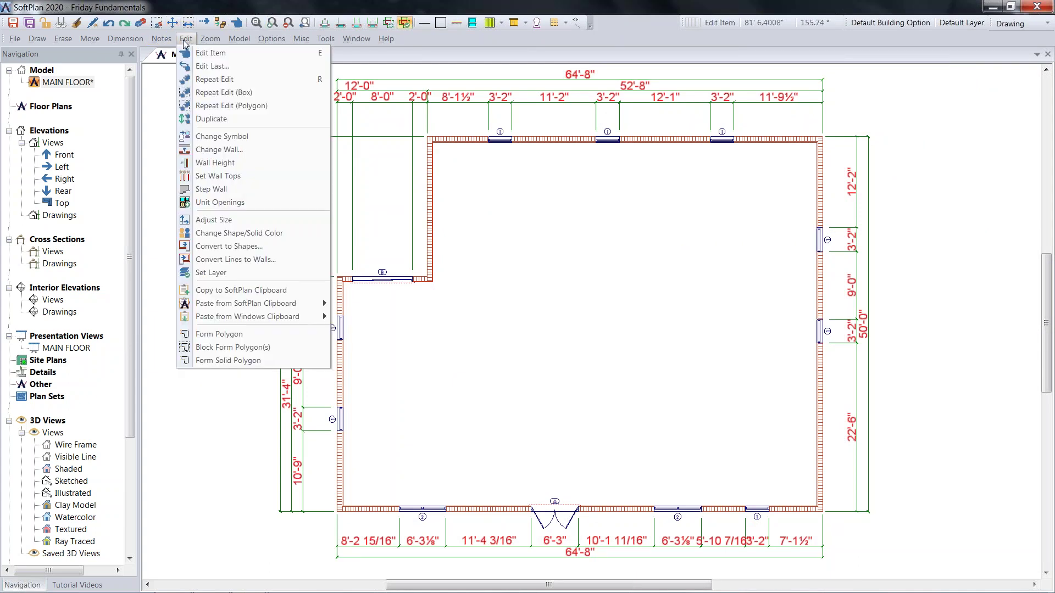
left_click(200, 54)
left_click(457, 97)
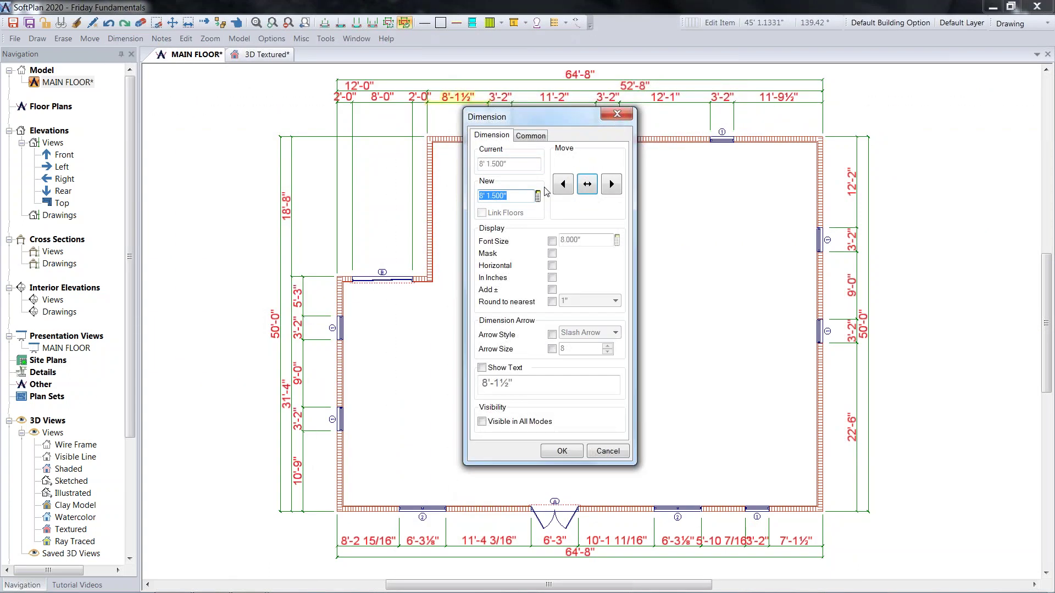
type("8'")
key("Return")
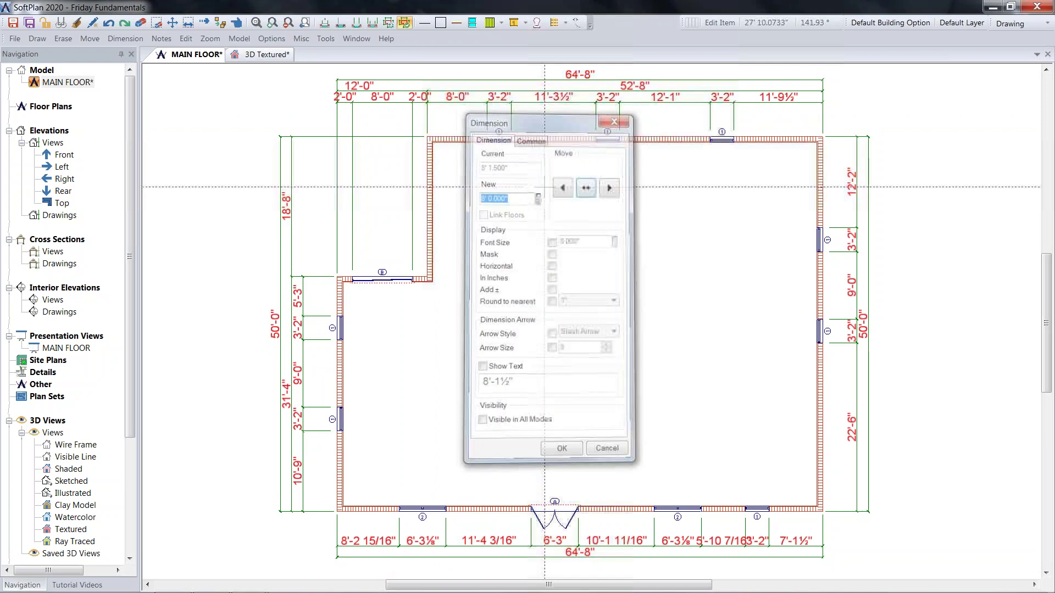
- Set the upper wall's spacing between the first and second windows, and from the last window to the right corner, to 11'-4" each
left_click(554, 97)
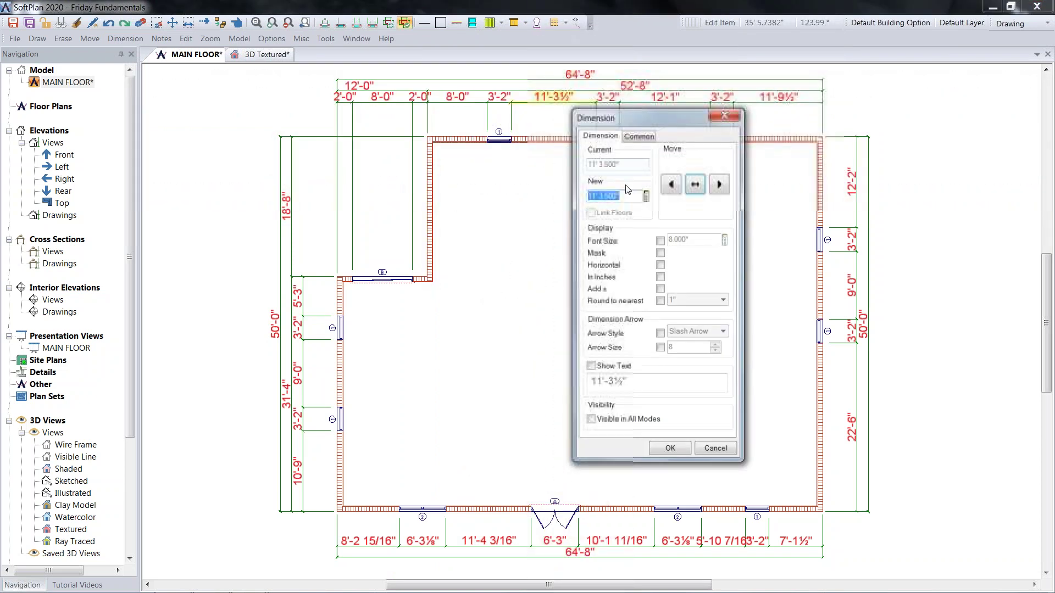
type("11'4")
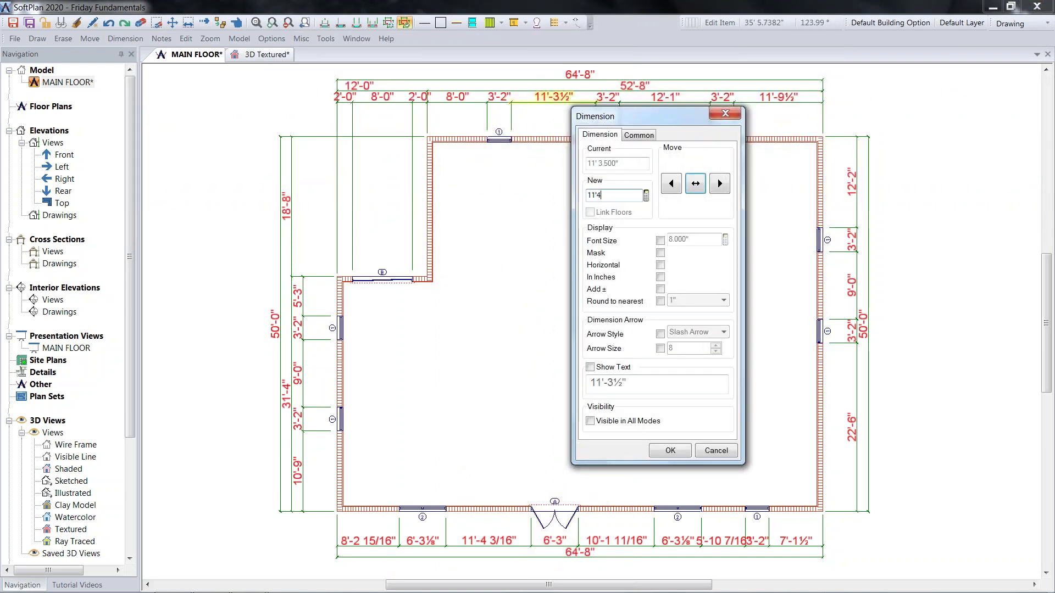
key("Return")
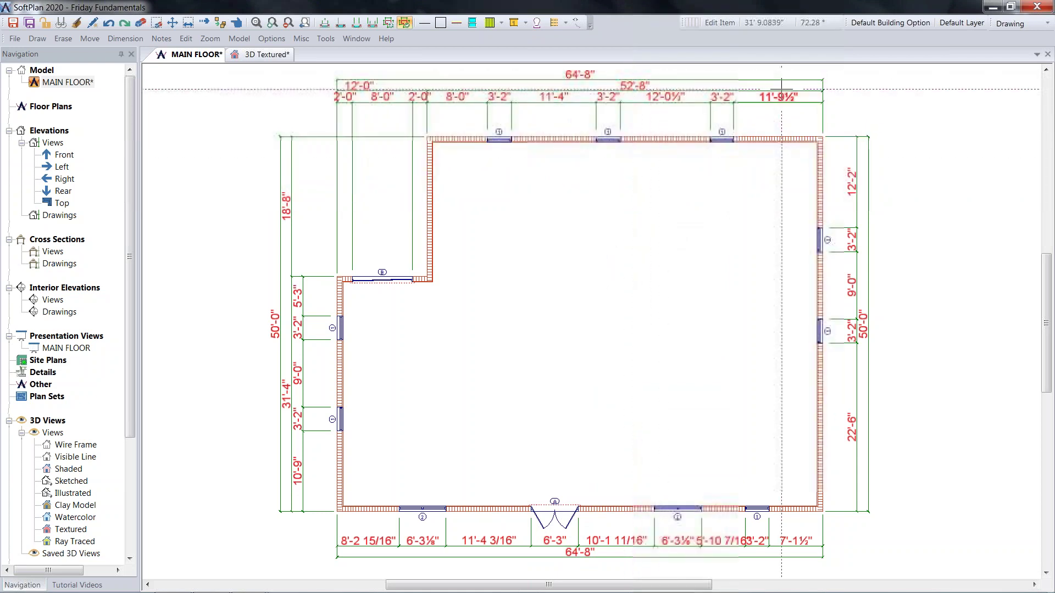
left_click(788, 113)
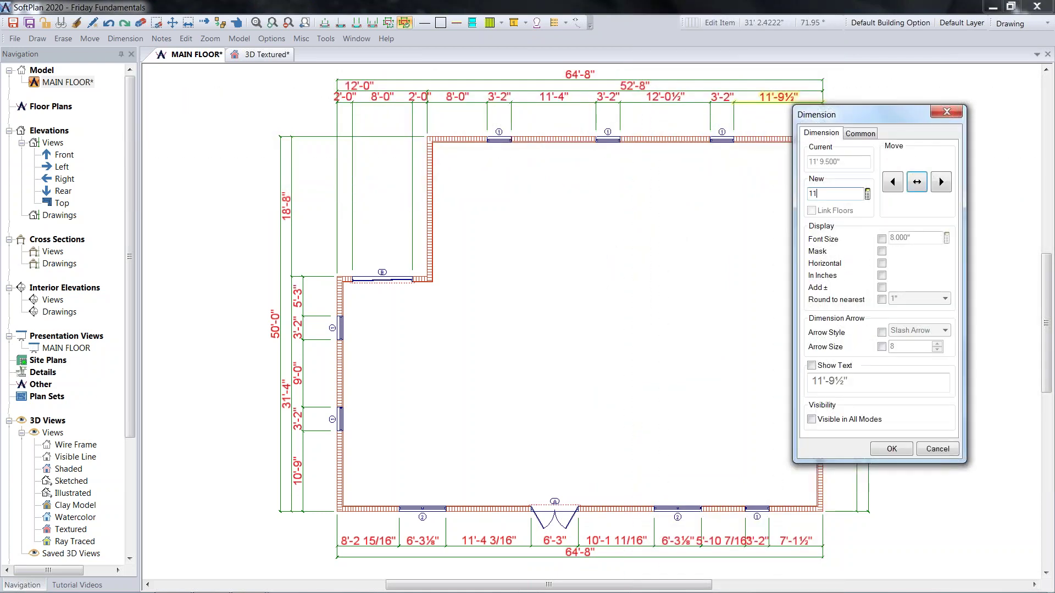
key("Return")
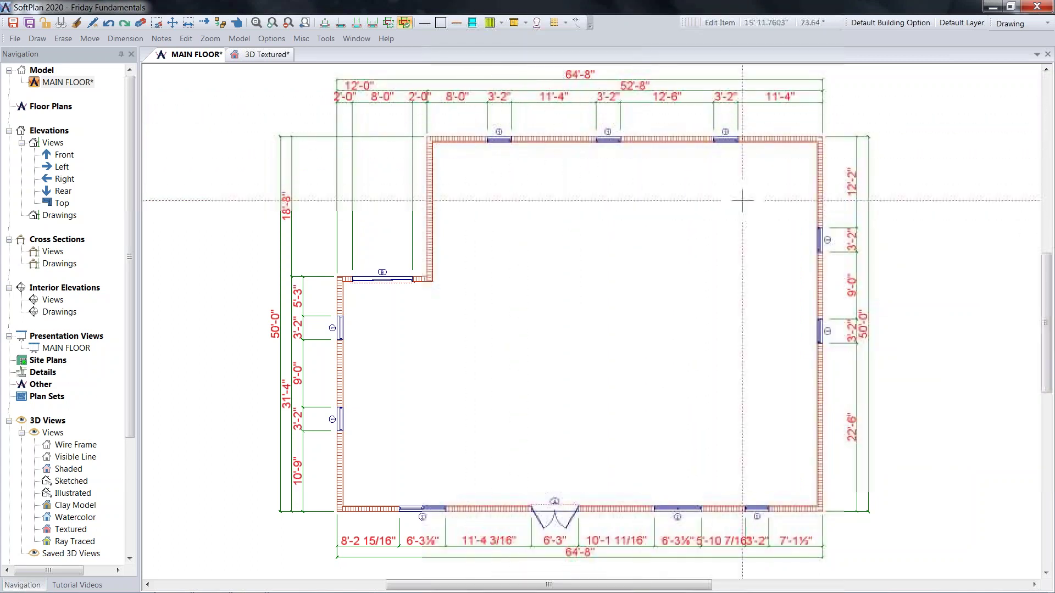
- Set the dimension from the plan's upper-right corner to the nearest window of the right wall to 12'
left_click(909, 185)
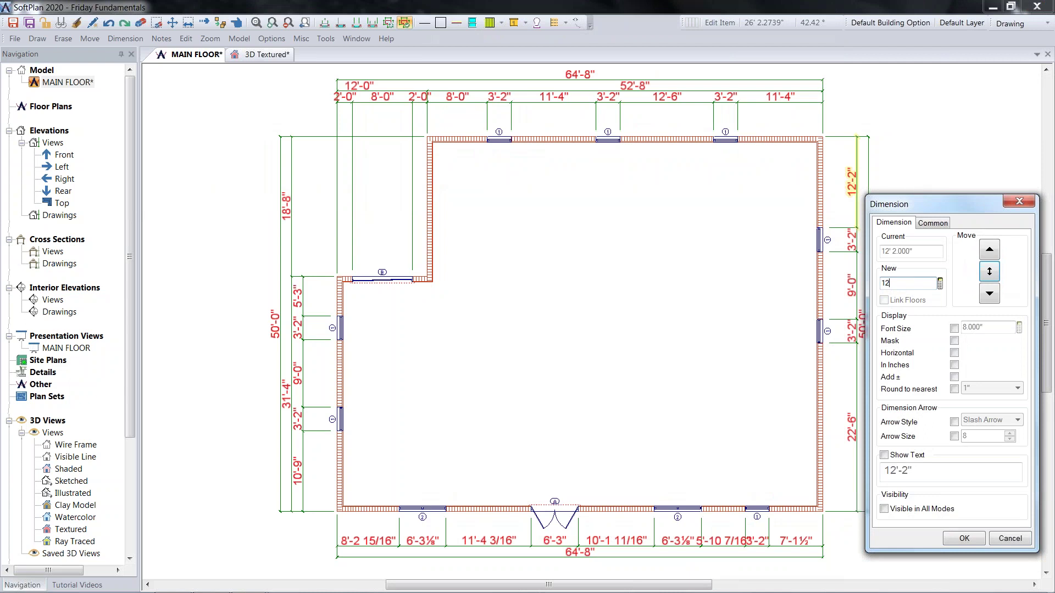
key("Return")
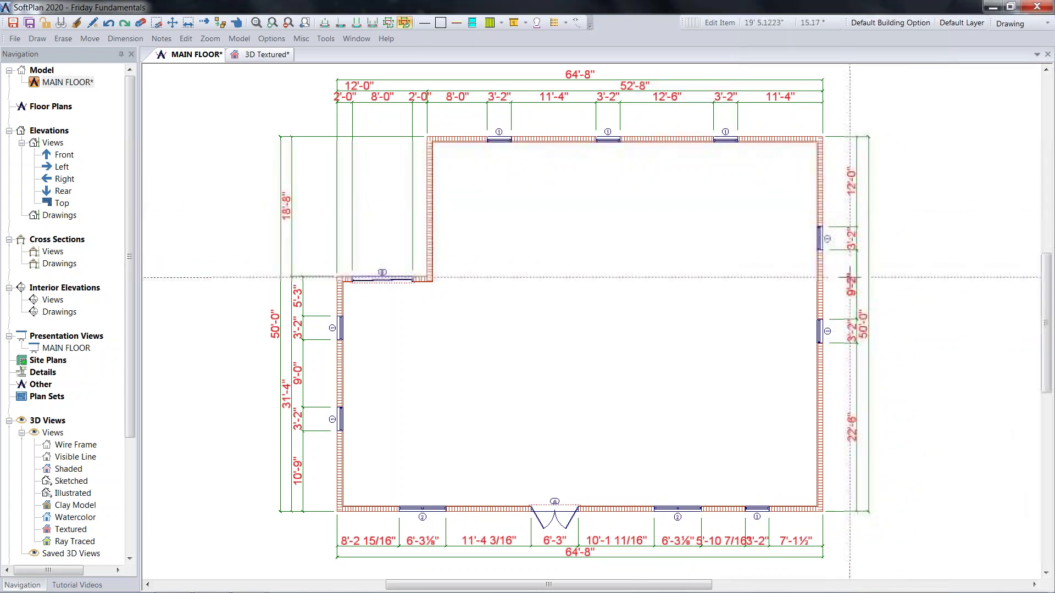
- Set the dimension between the two windows of the right wall to 9'-4"
left_click(851, 284)
type("9'")
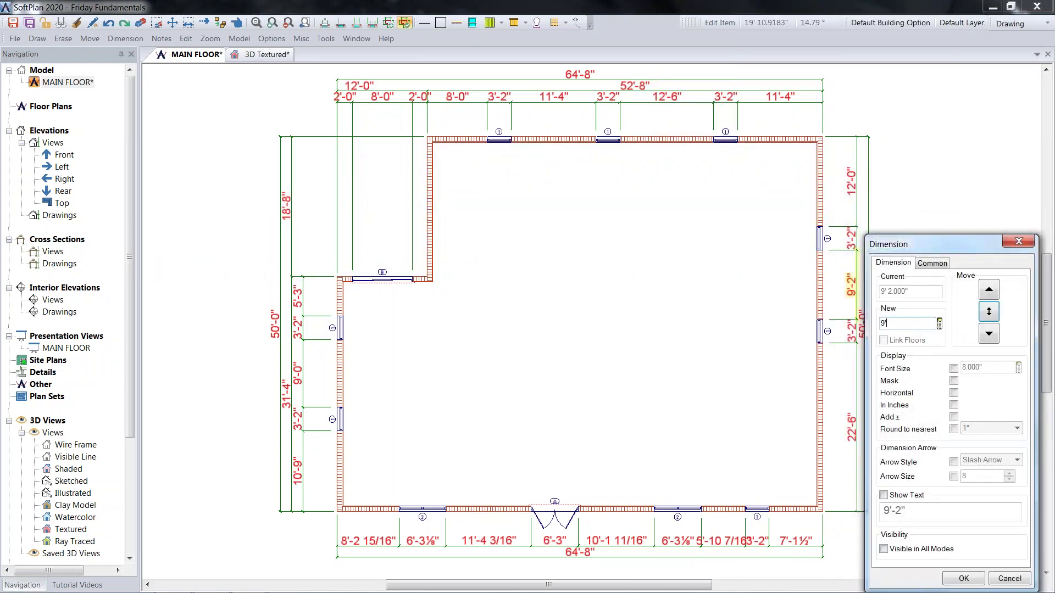
type("-4")
key("Return")
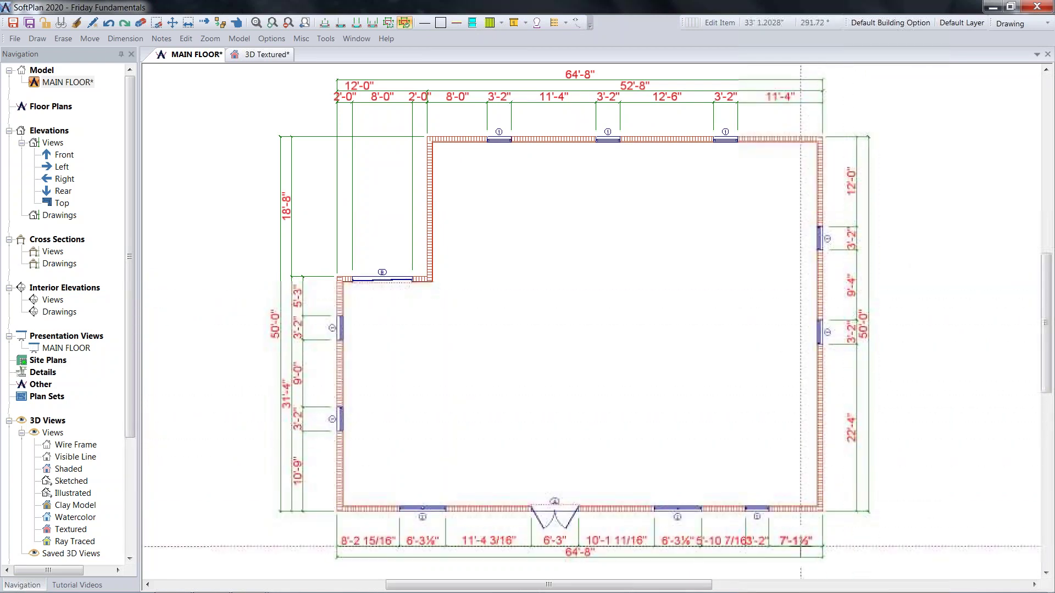
- On the lower wall, set the distances from the right corner to the small window and from there to the double window to 6'-8" each
left_click(793, 541)
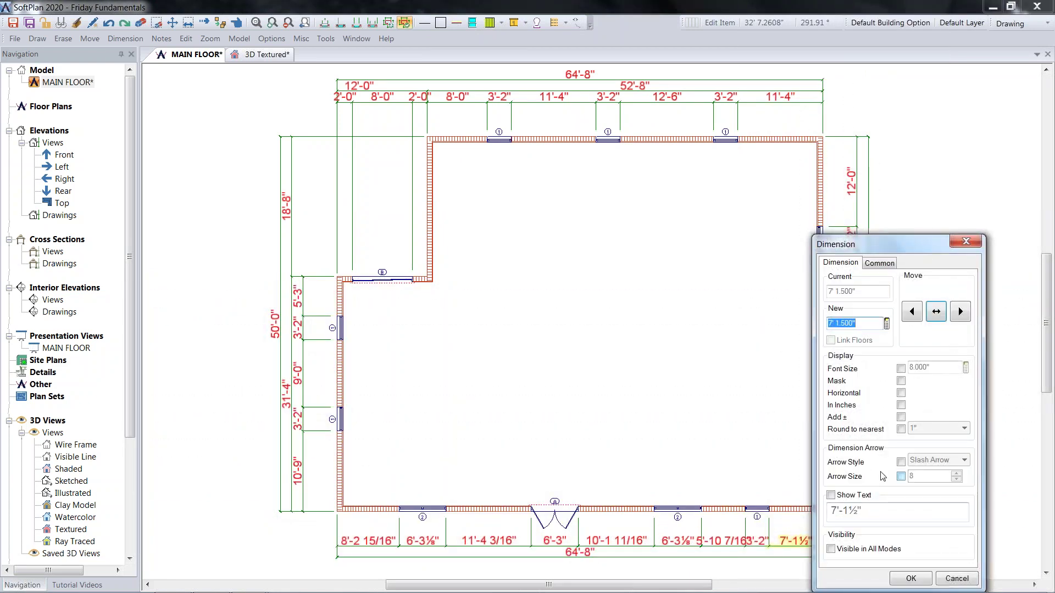
type("6'8")
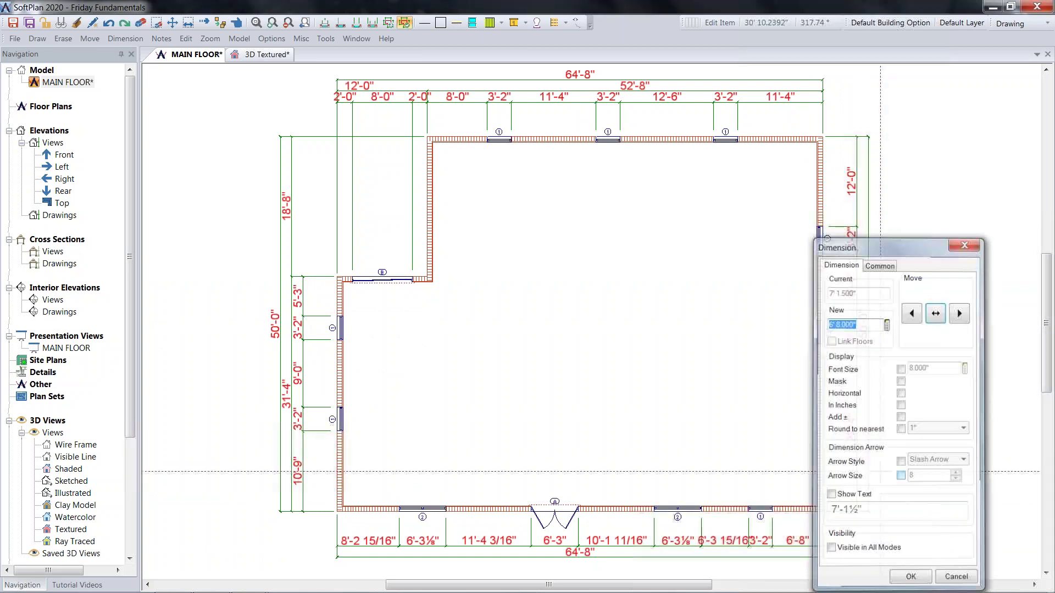
key("Return")
left_click(725, 542)
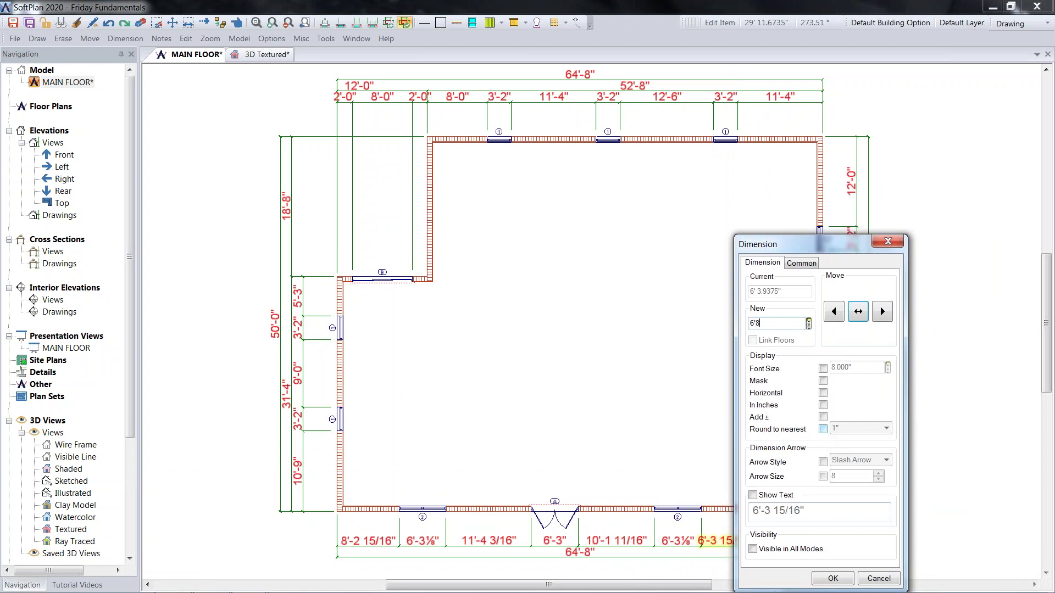
key("Return")
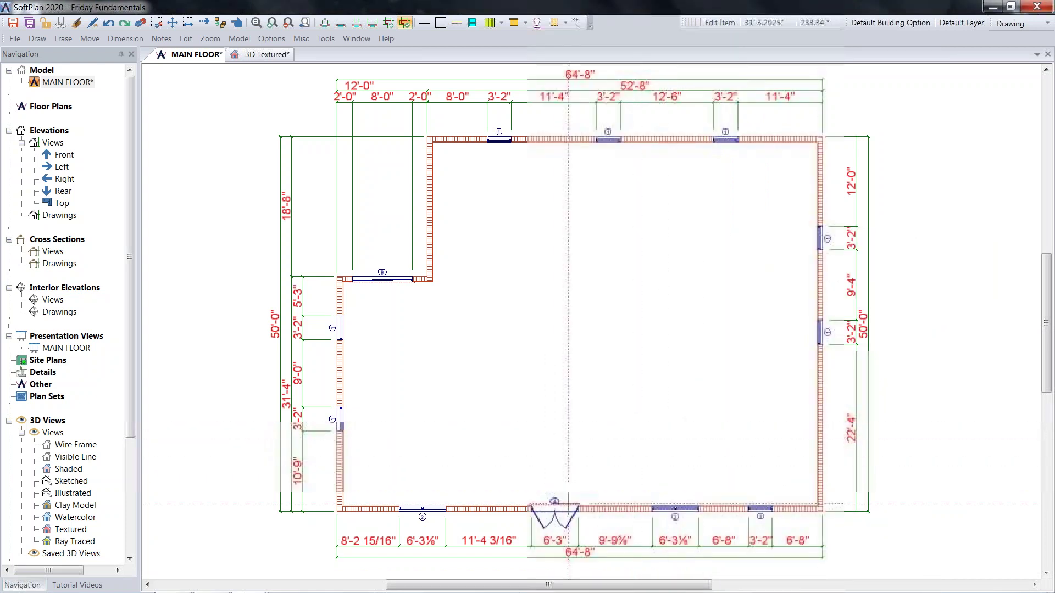
- Edit the double colonial entry door so that it is centered along the outer wall length
right_click(564, 505)
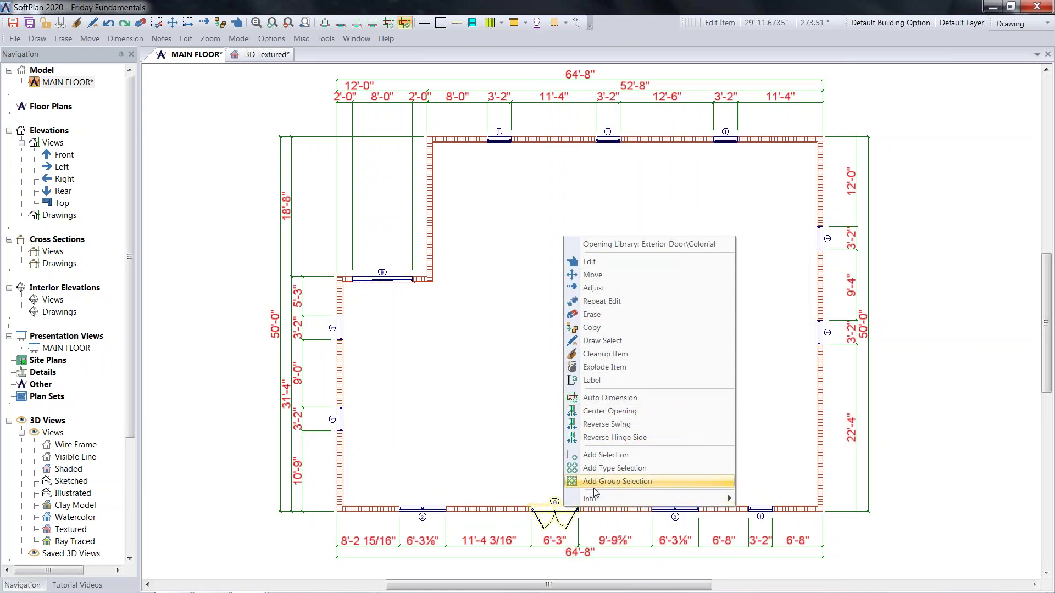
left_click(607, 267)
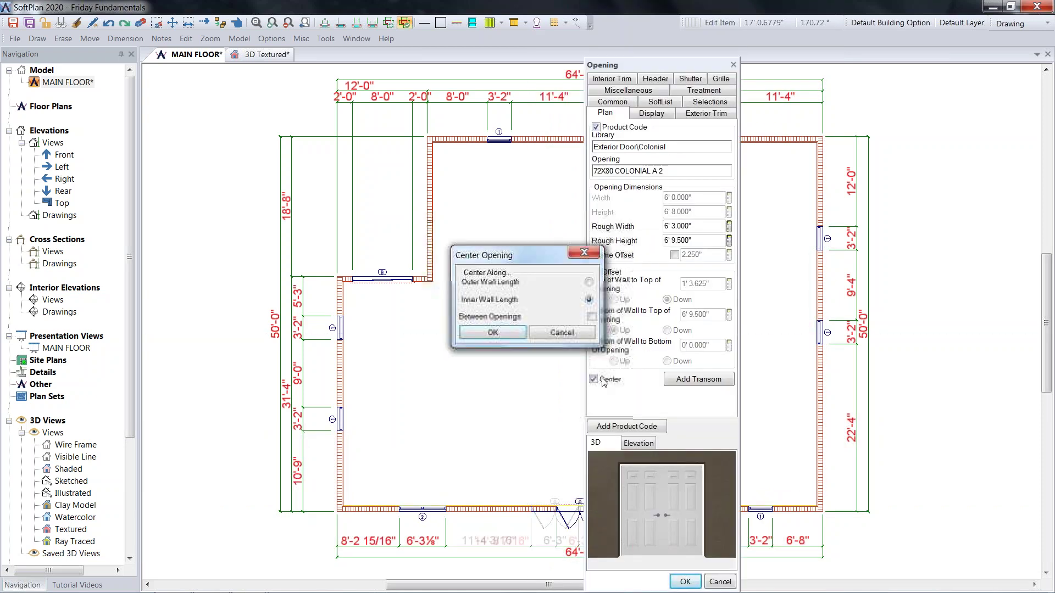
left_click(560, 303)
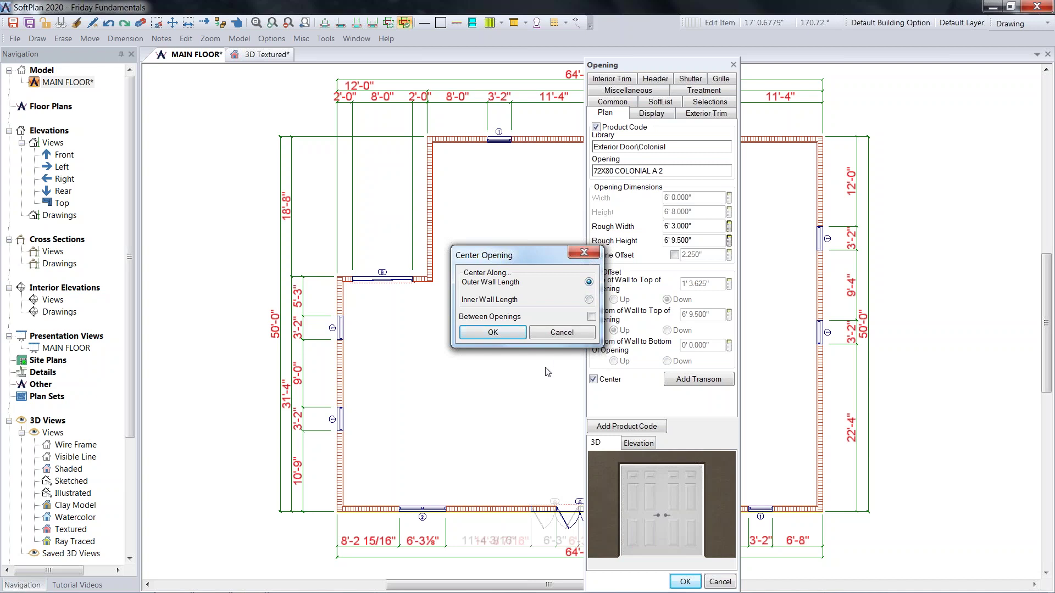
left_click(493, 333)
left_click(685, 582)
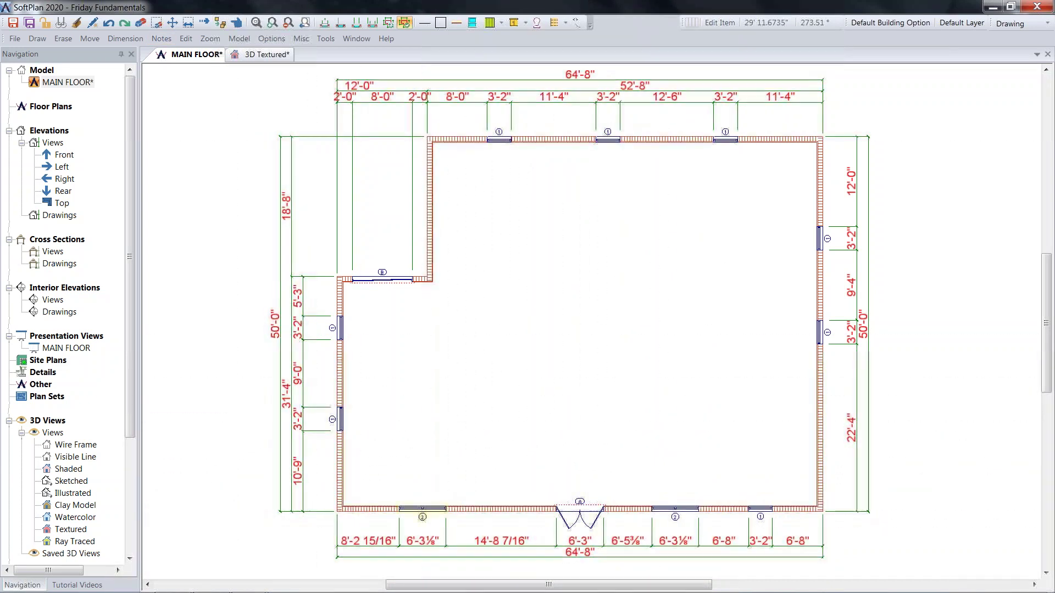
- Set the dimension from the lower-left corner of the plan to the first double window of the lower wall to 8'
right_click(423, 509)
left_click(584, 232)
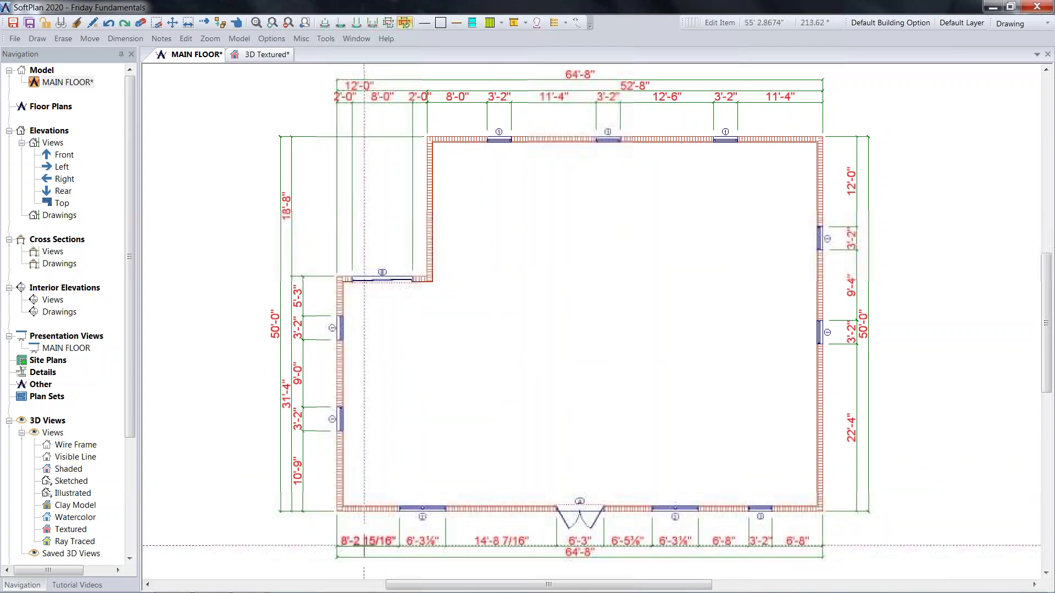
left_click(365, 543)
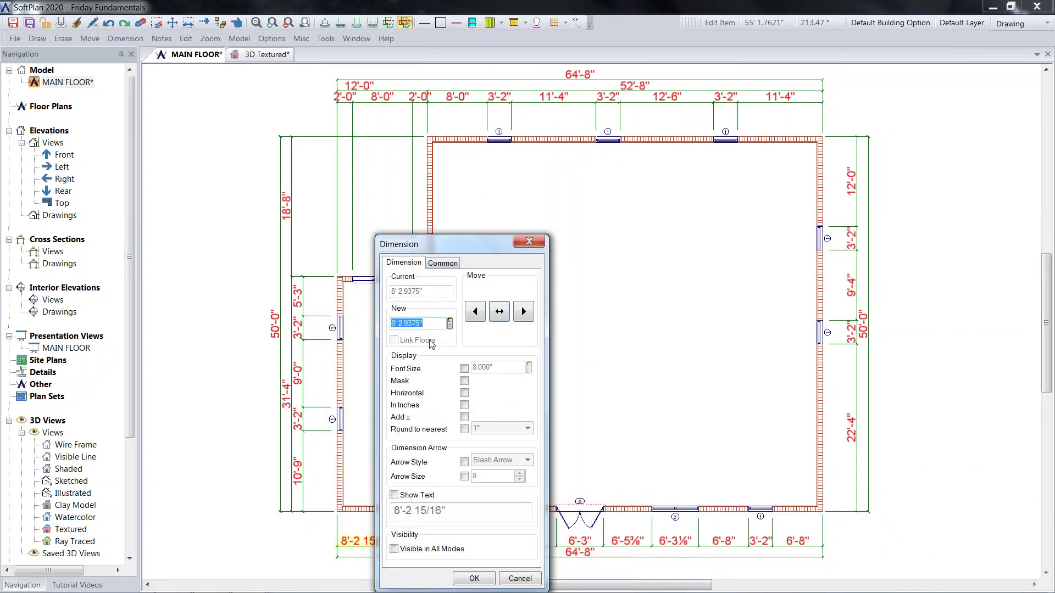
type("8'")
key("Return")
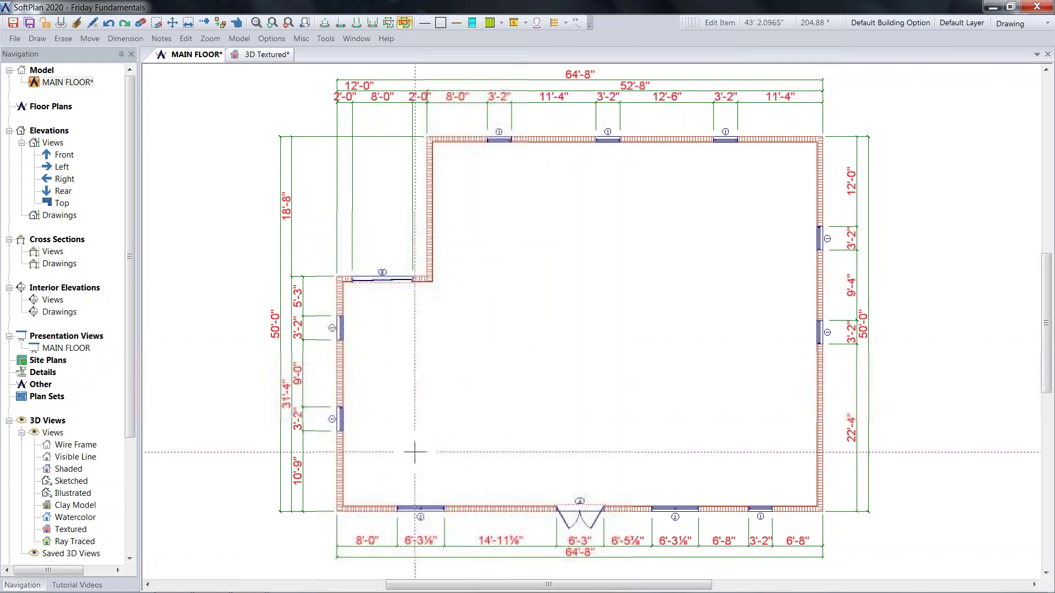
- On the left wall, set the distance from the lower corner to the nearest window to 10' and from the upper corner to 5'-4"
left_click(311, 461)
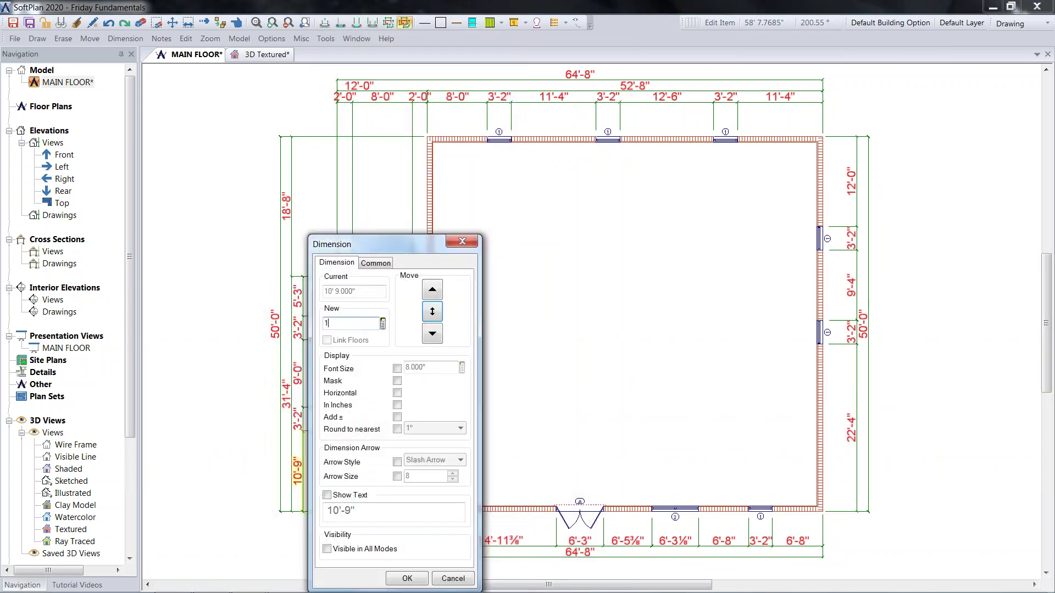
key("Return")
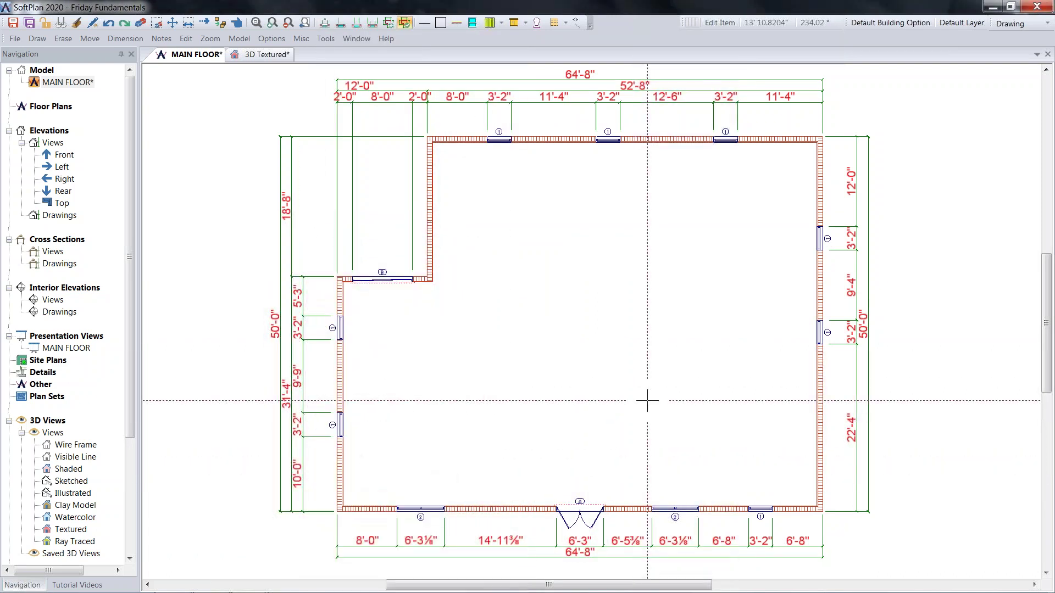
left_click(289, 301)
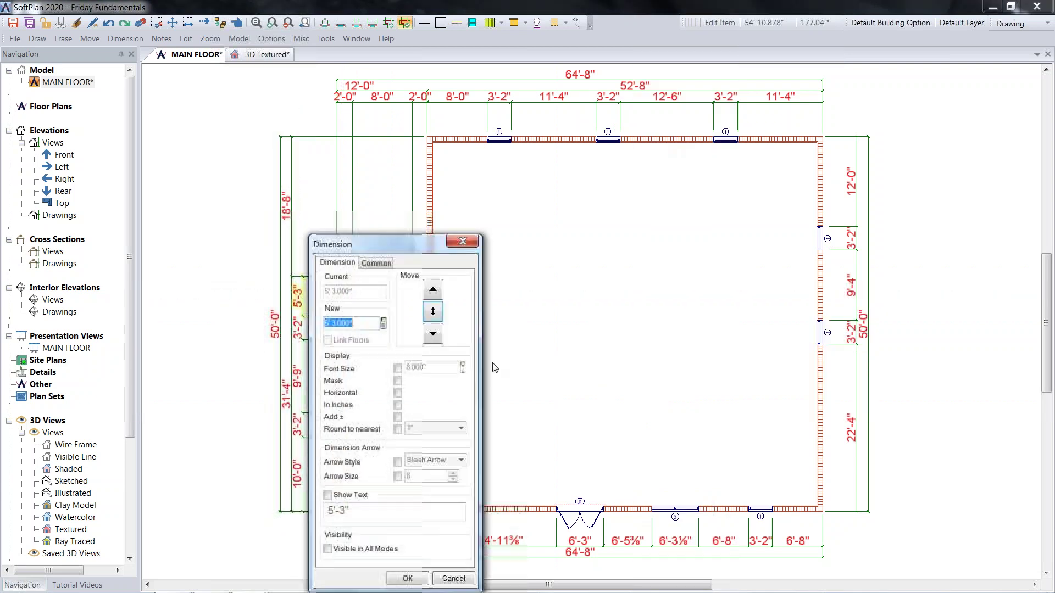
type("5'-4")
key("Return")
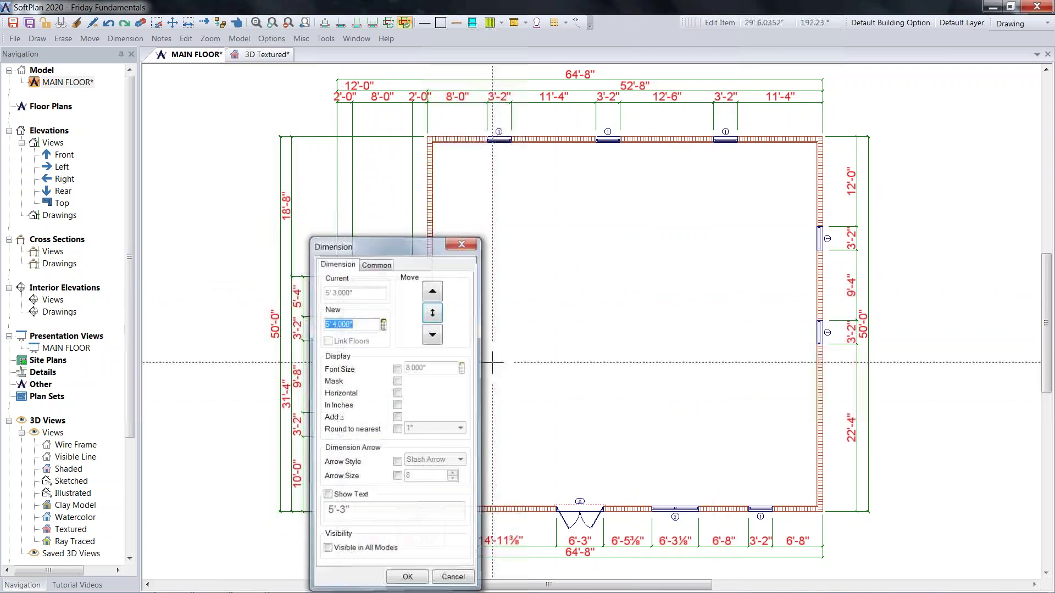
- Check the repositioned openings in the textured 3D view and return to the main floor plan
left_click(265, 54)
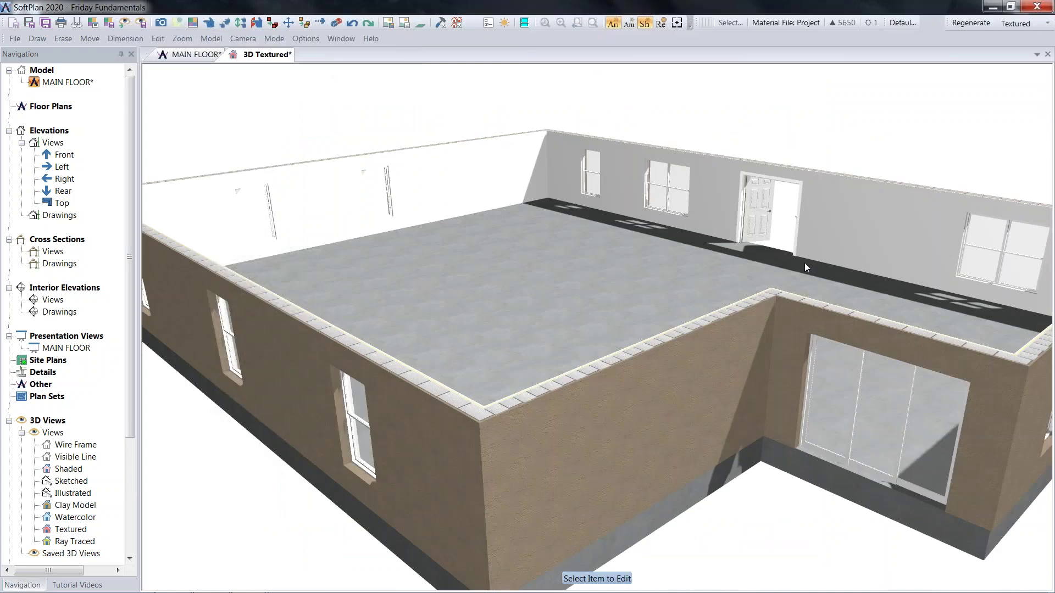
left_click(195, 55)
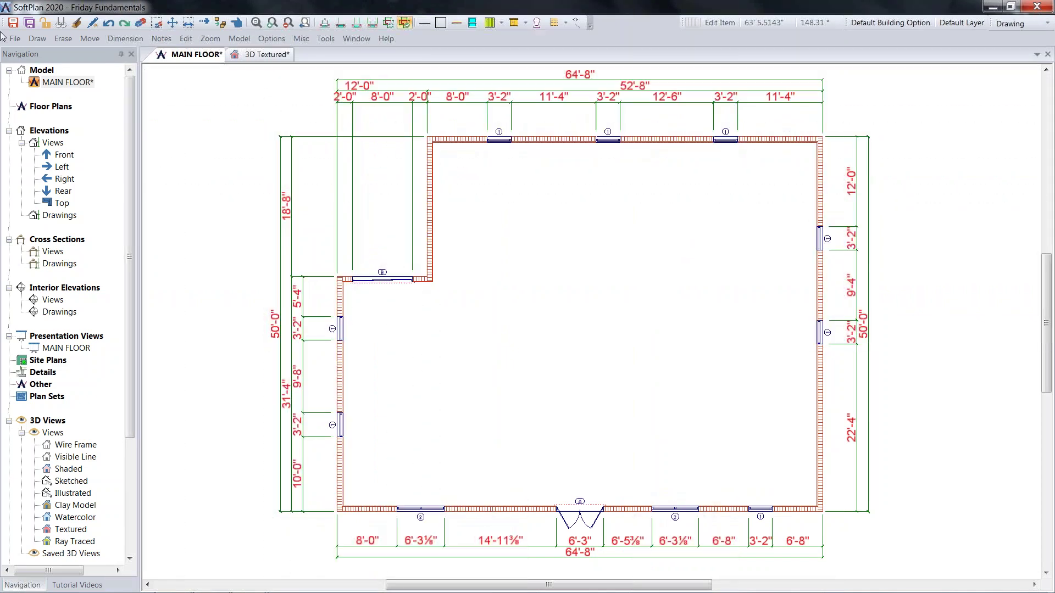
- Place an 8' Filled Cell symbol from the Structural library inside the block wall at the recess's upper corner, where the upper wall begins
left_click(37, 39)
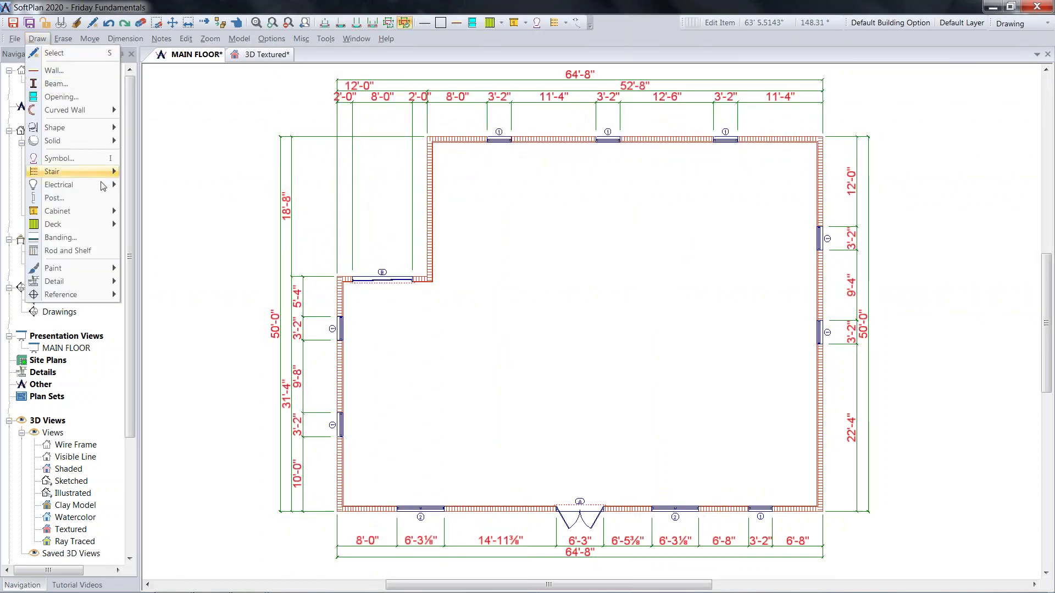
left_click(59, 159)
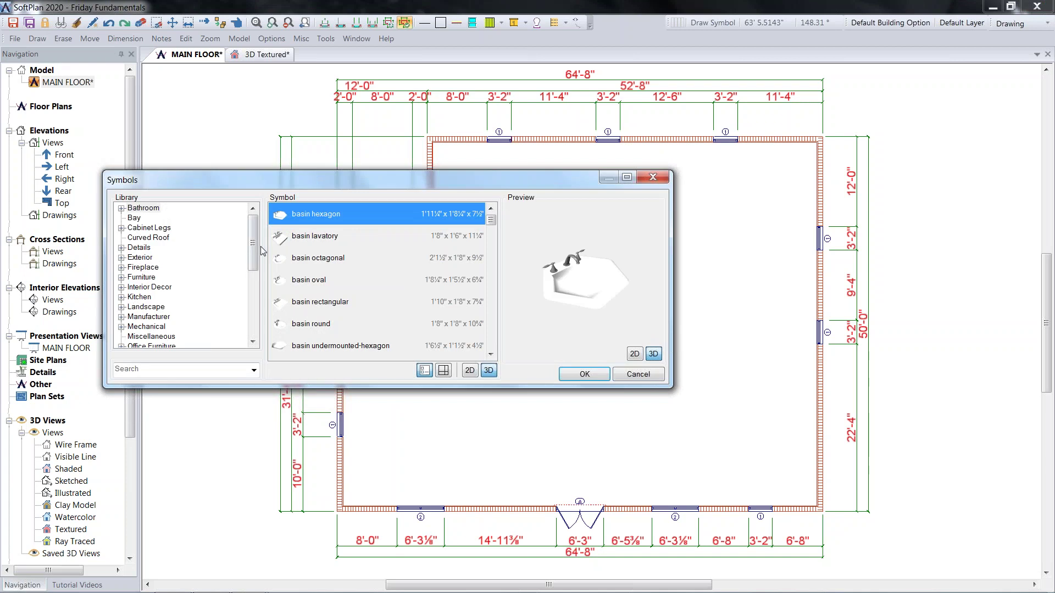
left_click_drag(254, 231, 251, 292)
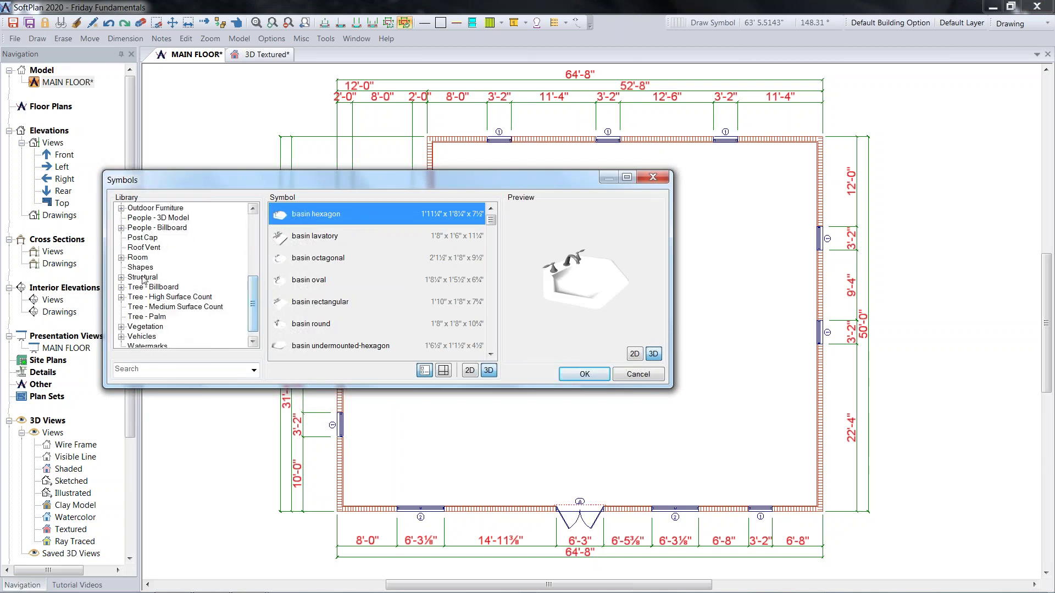
left_click(122, 278)
left_click(165, 289)
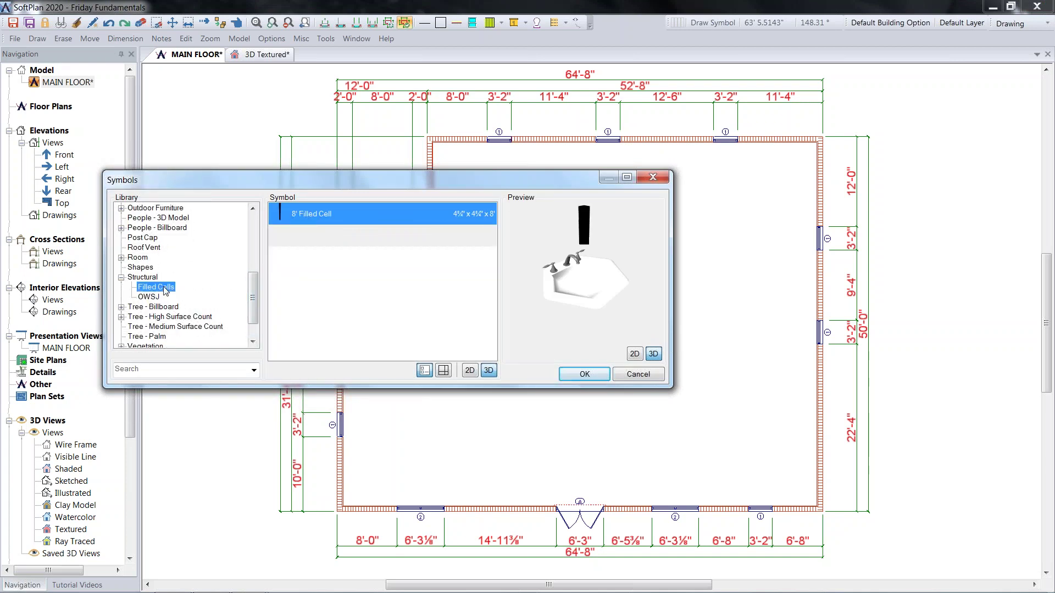
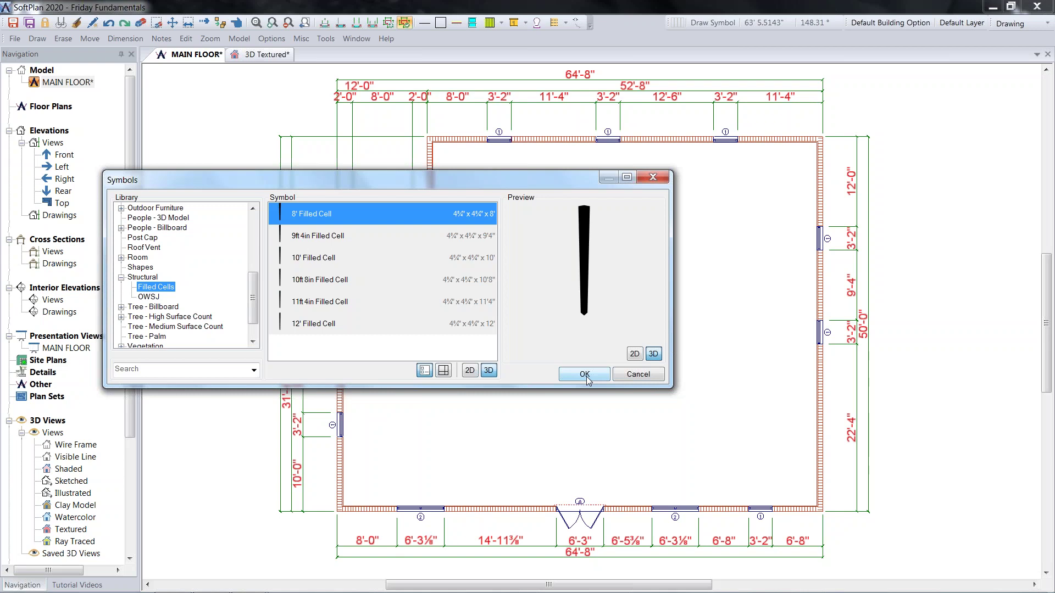
left_click(584, 374)
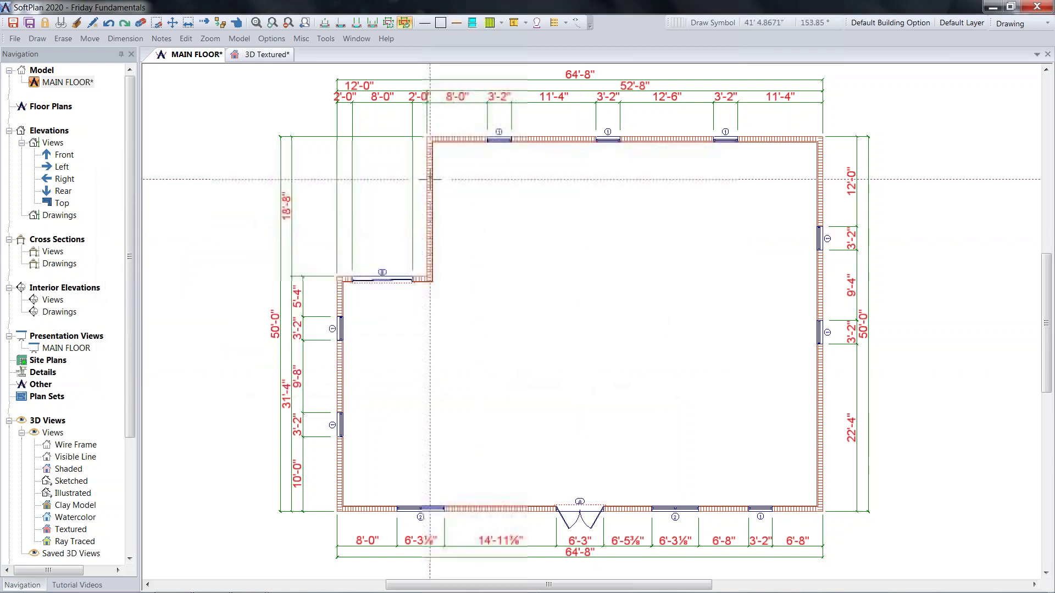
scroll(431, 146, "up", 3)
scroll(591, 320, "up", 1)
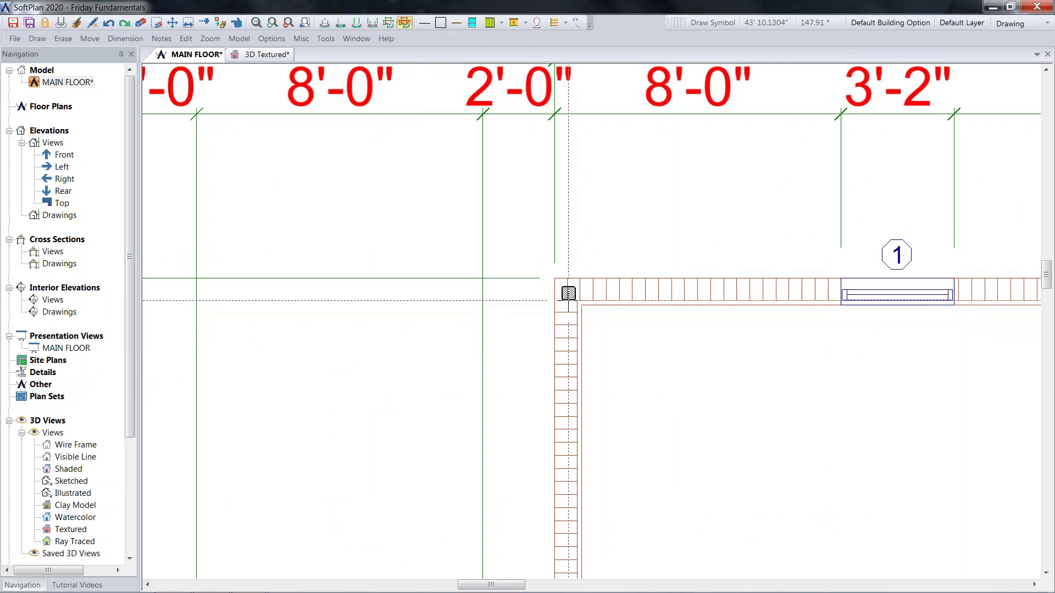
left_click(568, 294)
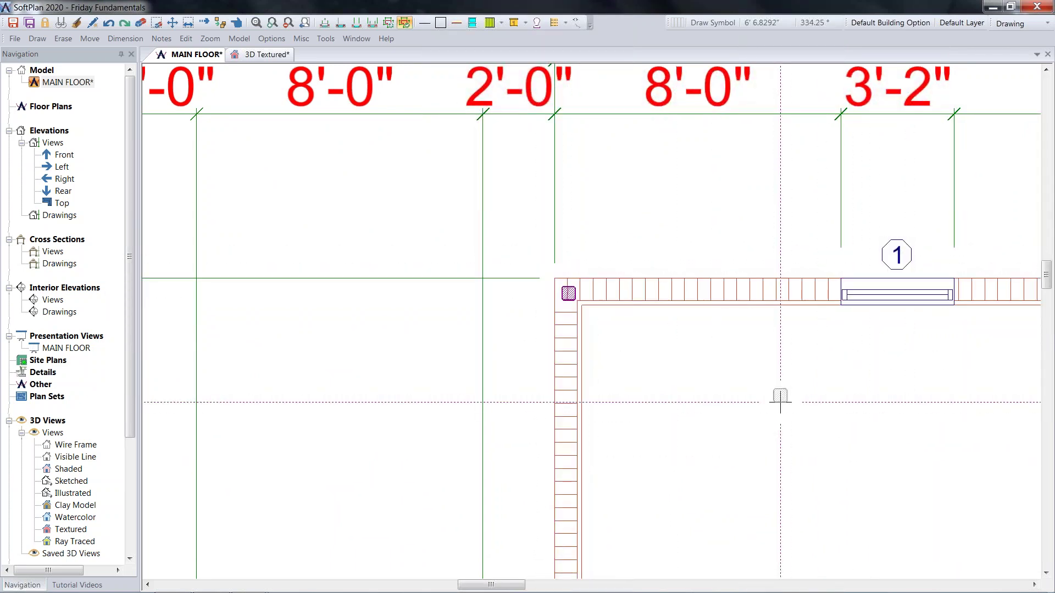
right_click(777, 397)
key("Escape")
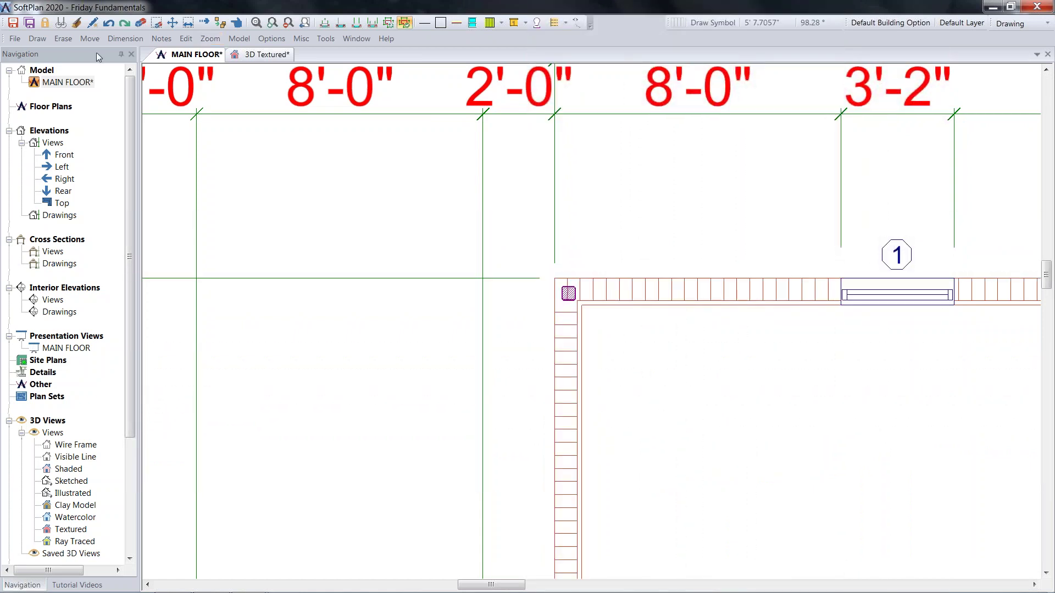
- Copy the recess-corner filled cell along the upper block wall with Copy Block, making 10 copies spaced 4' 0.750" apart
left_click(90, 38)
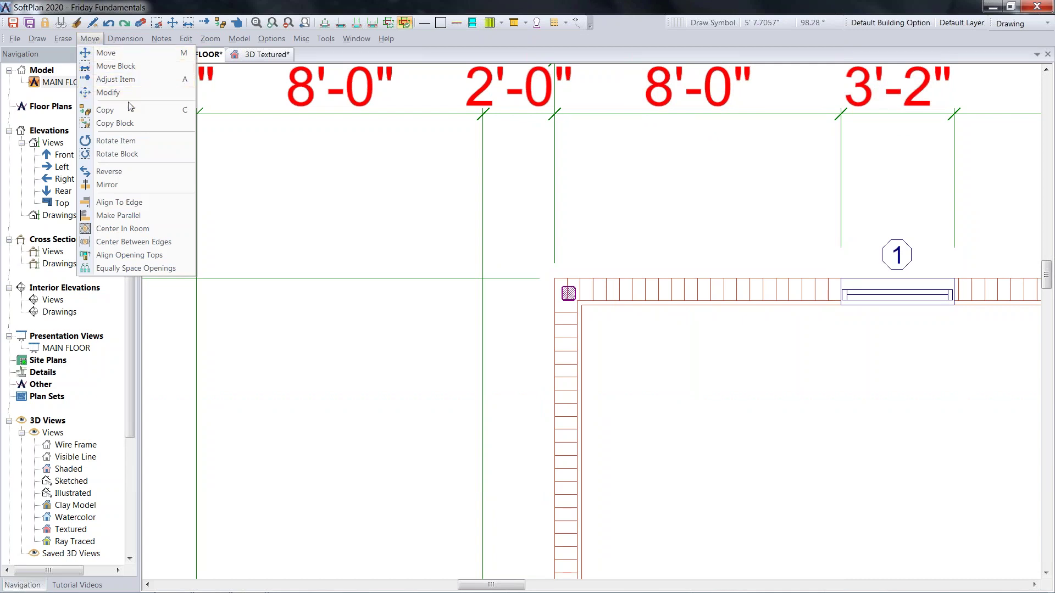
left_click(134, 121)
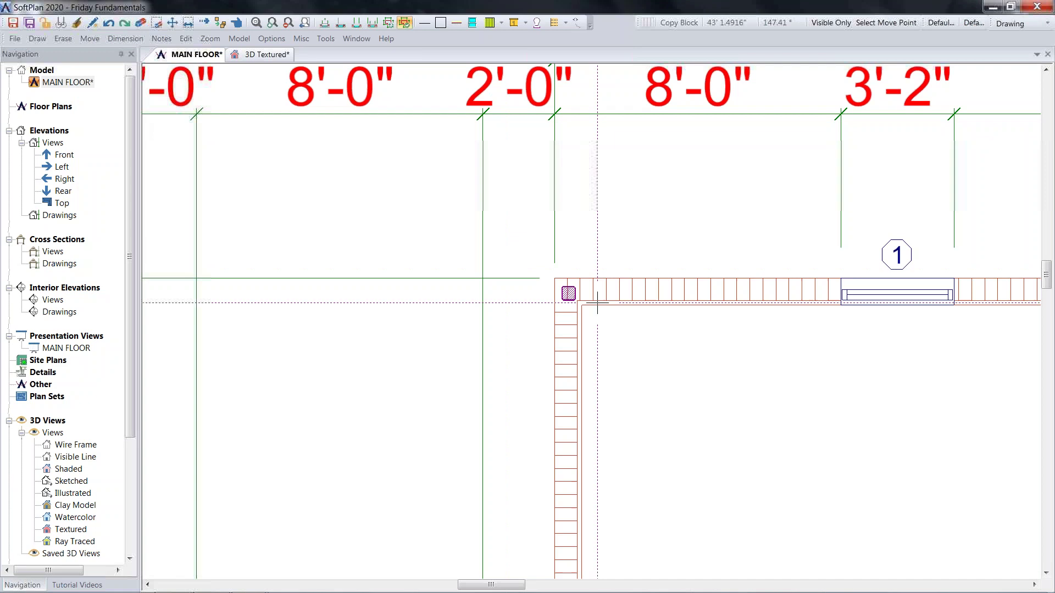
left_click(552, 279)
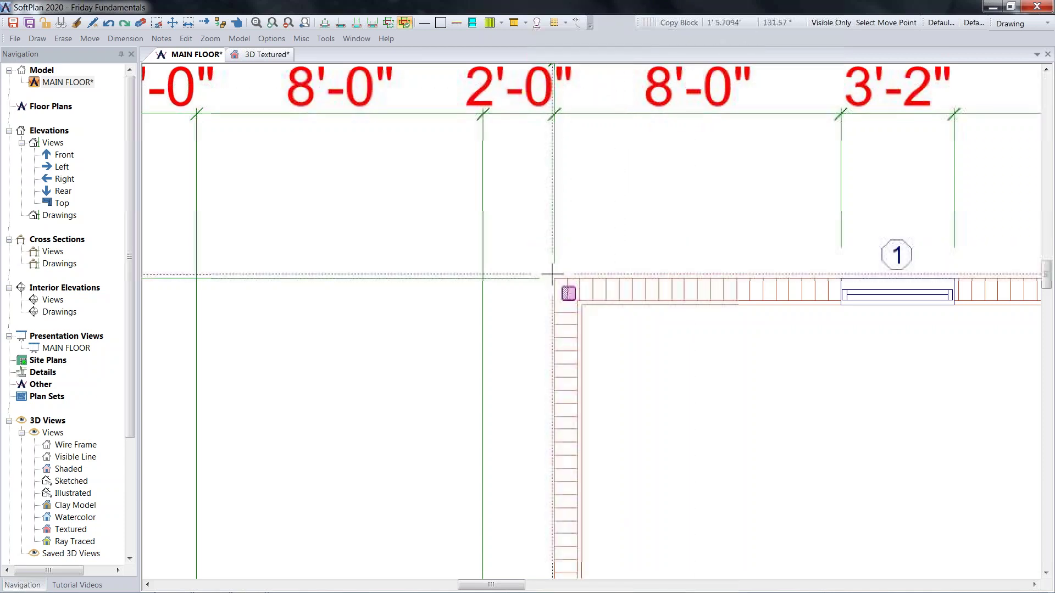
left_click_drag(553, 276, 598, 316)
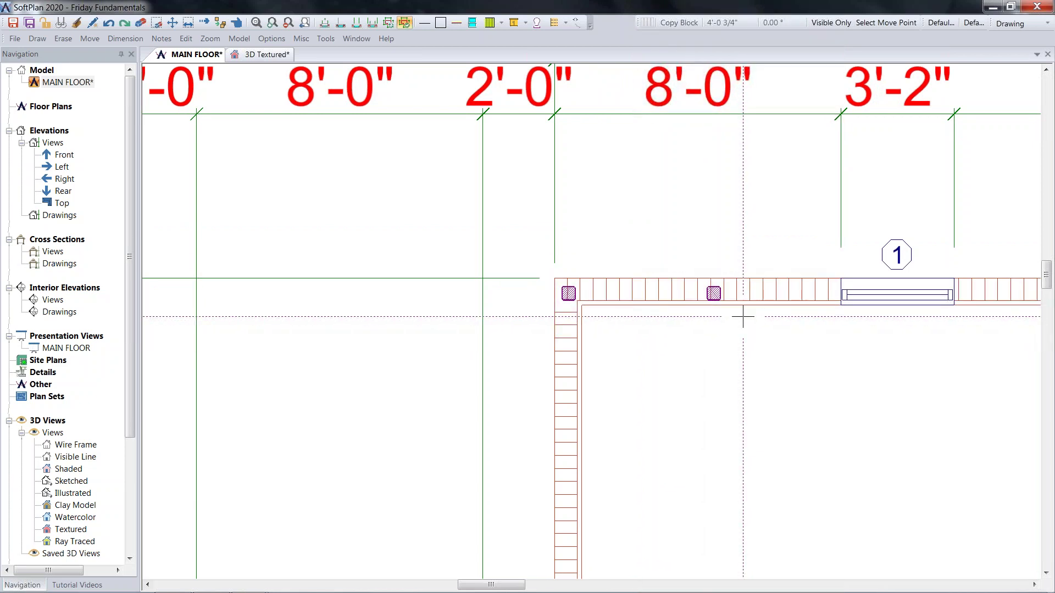
left_click(742, 316)
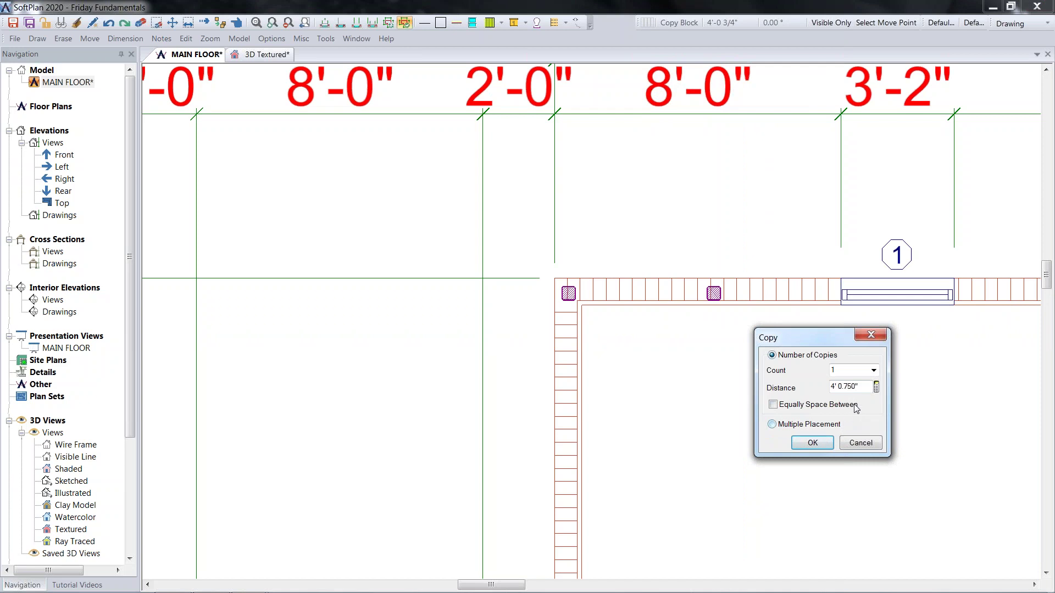
left_click(873, 371)
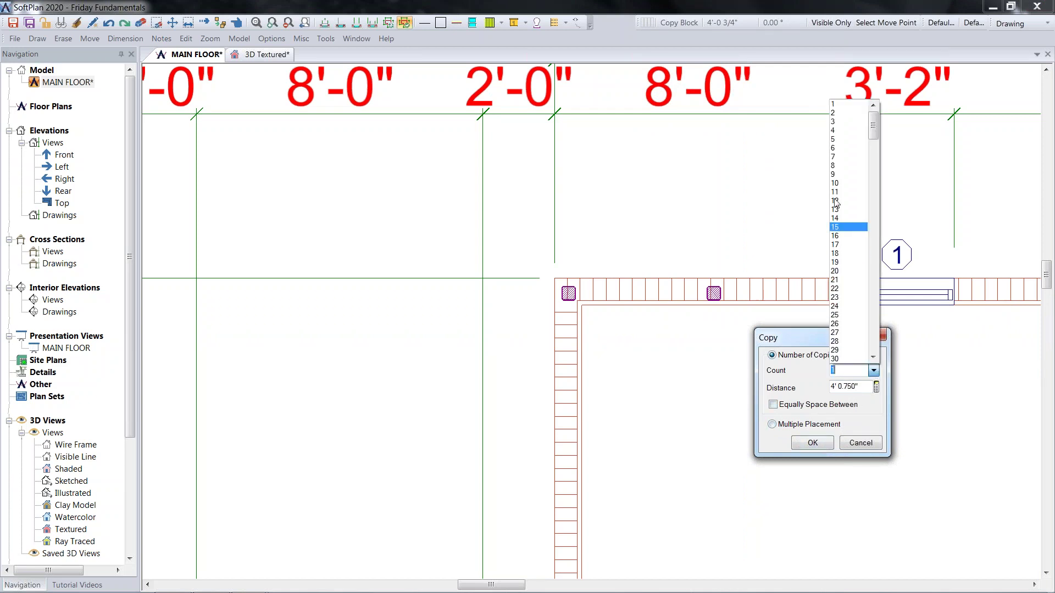
left_click(834, 184)
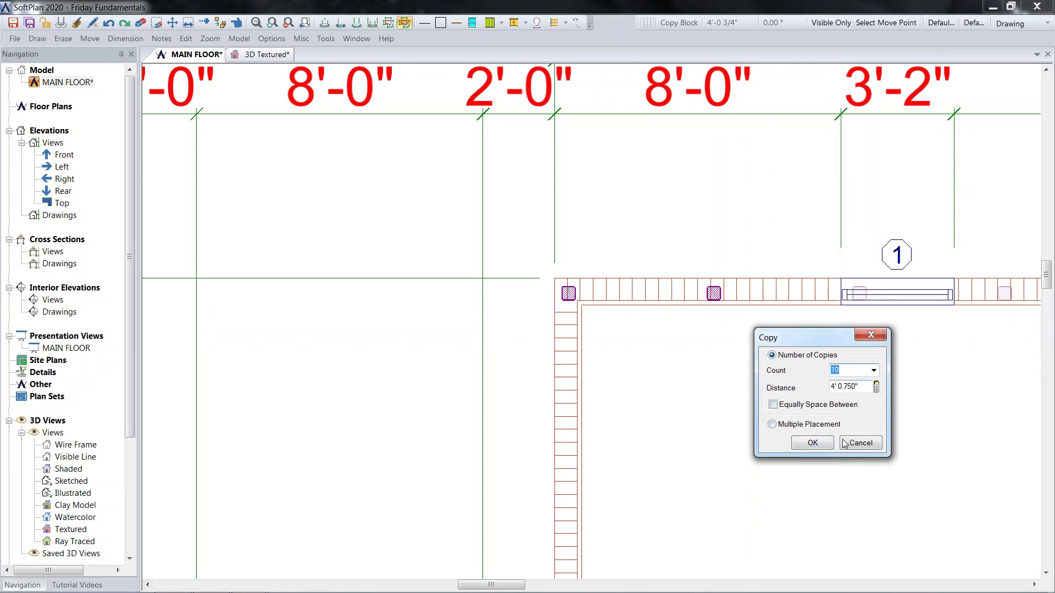
left_click(812, 443)
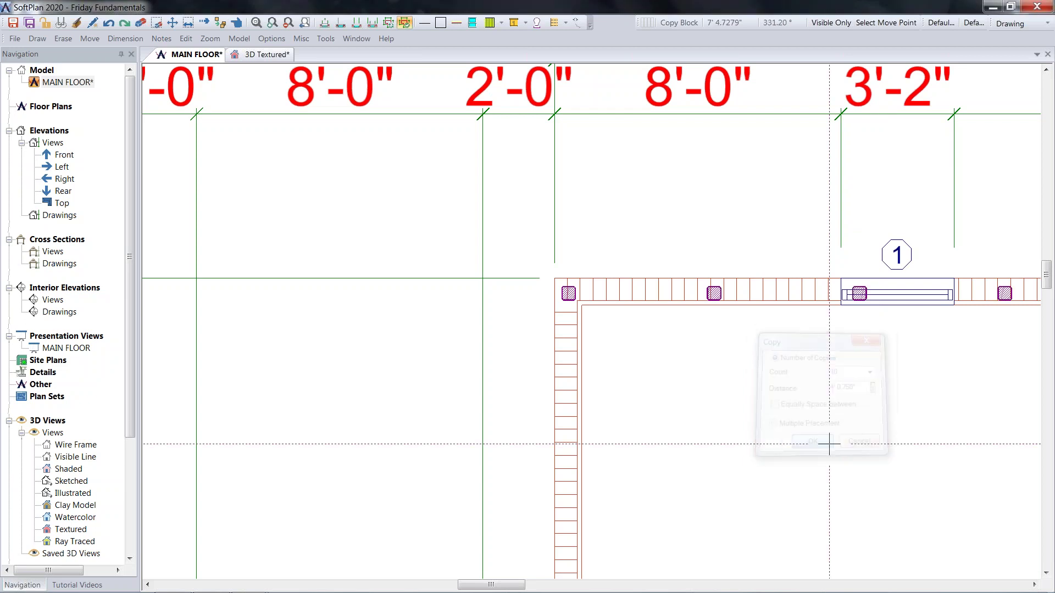
- Move the filled cell lying in the upper wall's first window into the block wall just beside the window's left jamb
scroll(790, 420, "down", 4)
scroll(791, 421, "down", 2)
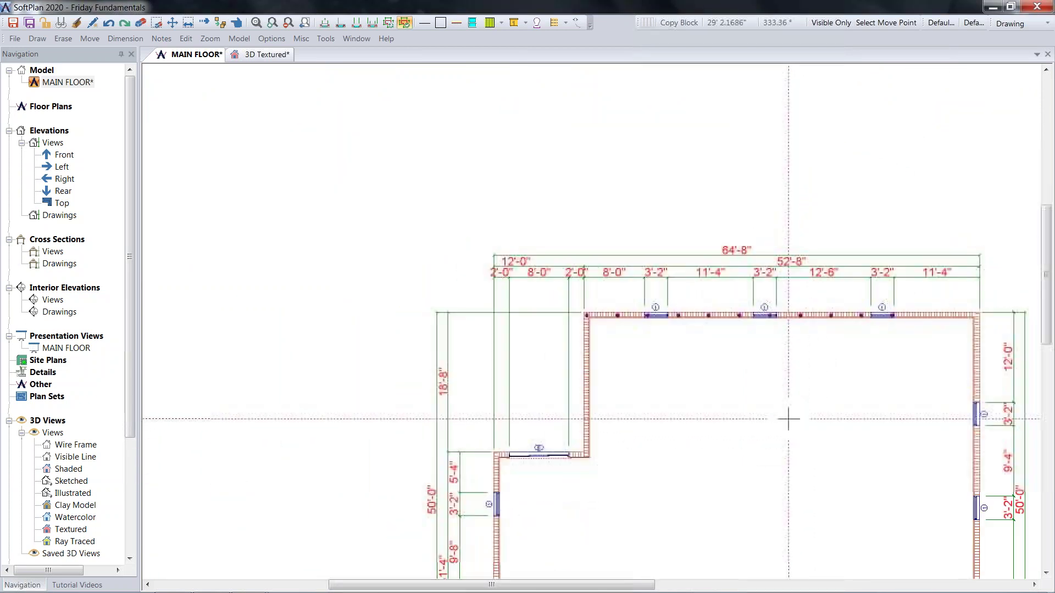
scroll(732, 334, "up", 6)
scroll(569, 361, "down", 1)
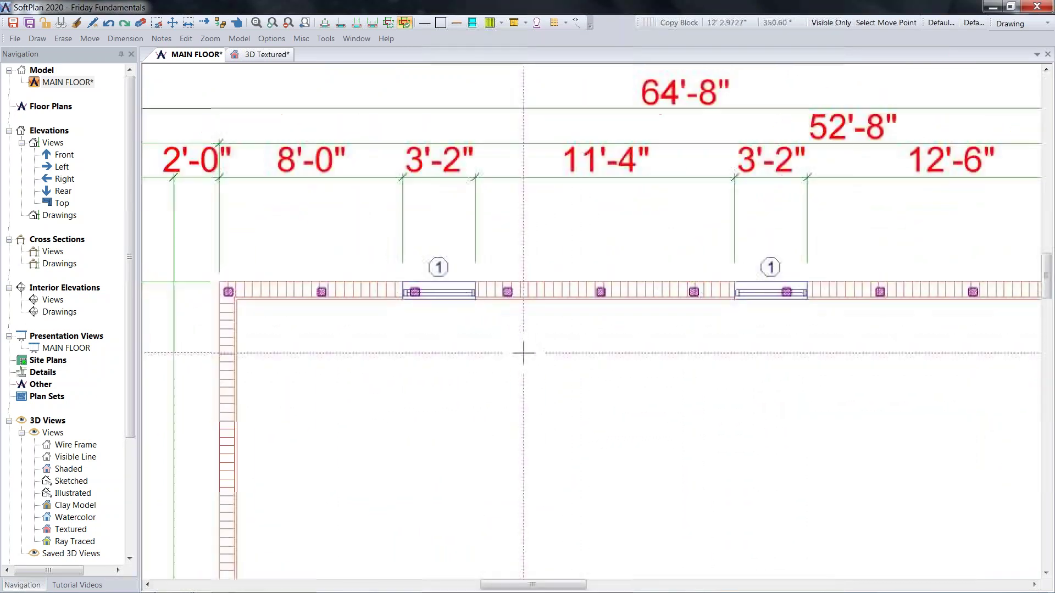
left_click(88, 39)
left_click(119, 67)
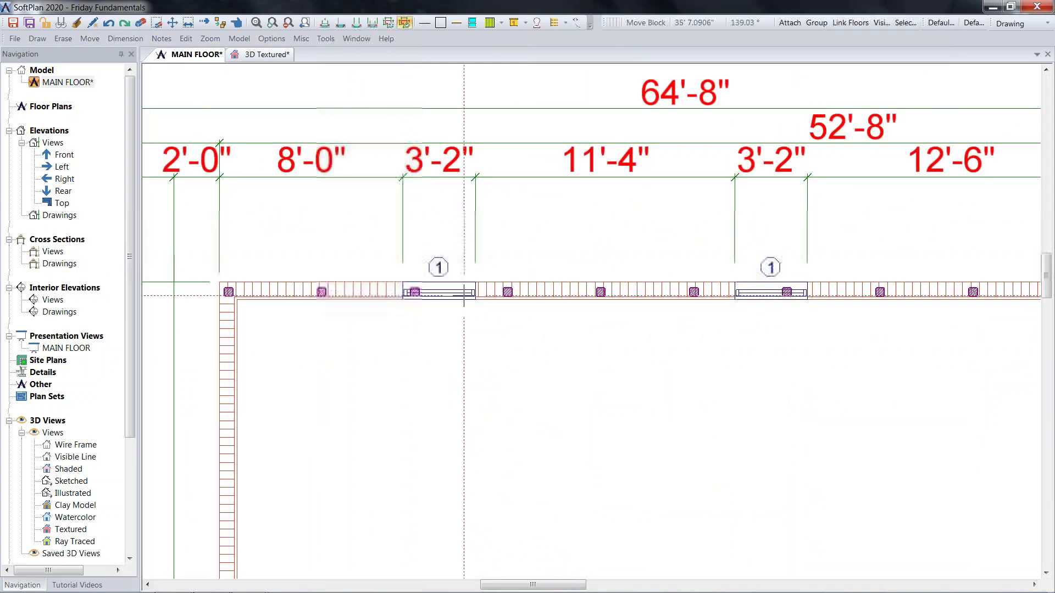
scroll(406, 307, "up", 2)
scroll(591, 321, "up", 1)
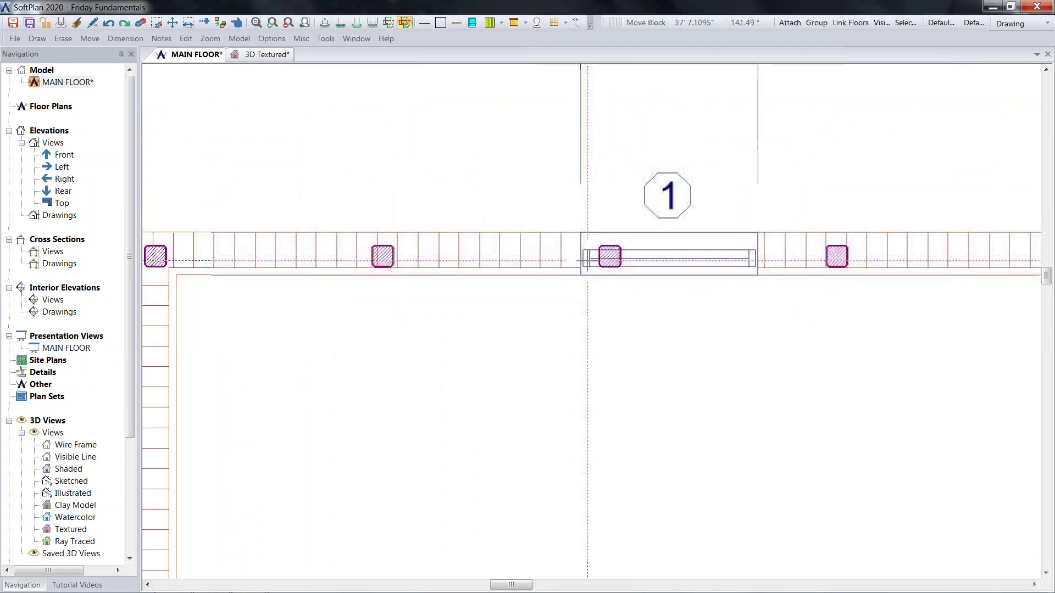
left_click(588, 239)
left_click(648, 288)
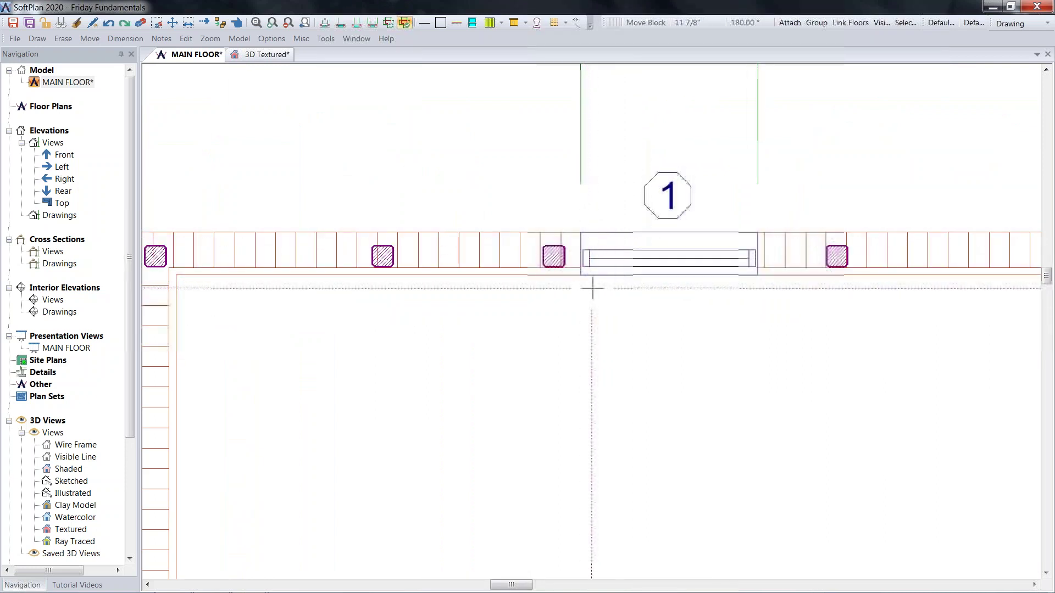
left_click(602, 288)
- Move the filled cell to the right of the upper wall's first window closer to that window's right jamb
left_click(803, 219)
left_click(881, 308)
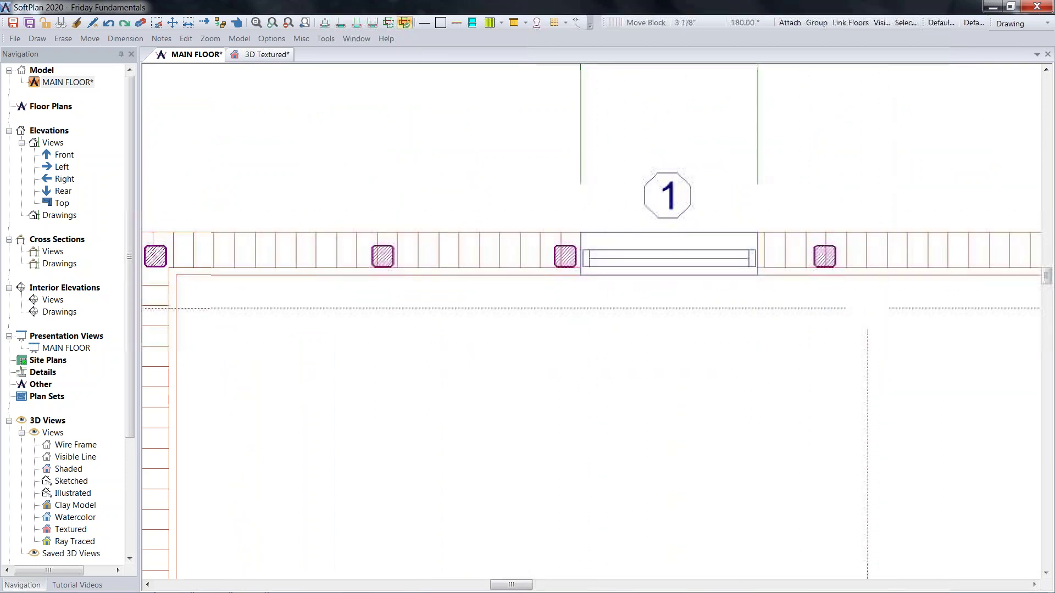
- Copy the post just past the upper wall's last window three times toward the right-hand corner at 4' 0.250" spacing
scroll(816, 309, "down", 2)
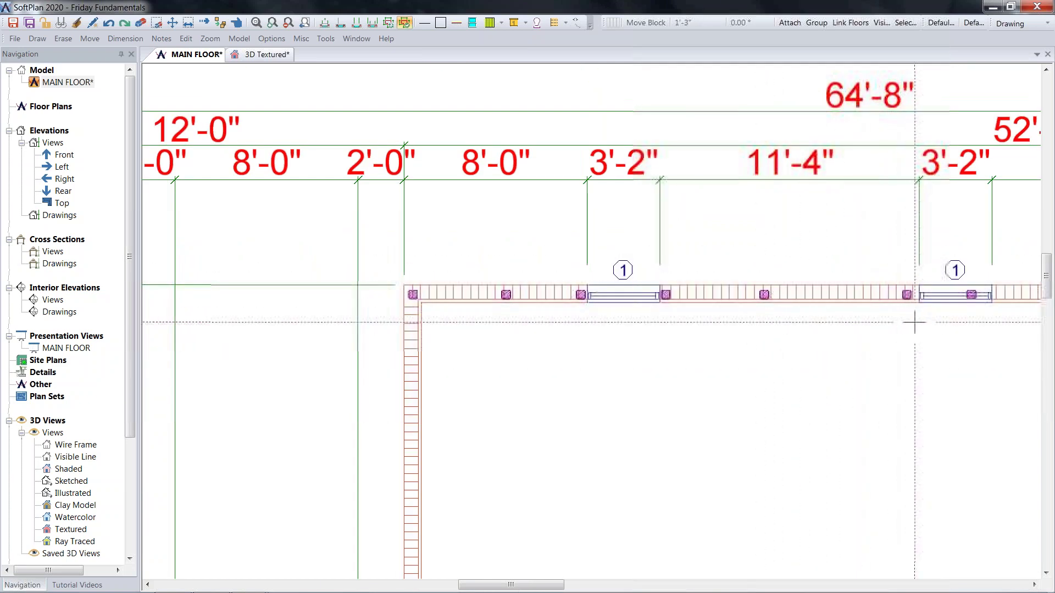
middle_click_drag(916, 368, 770, 367)
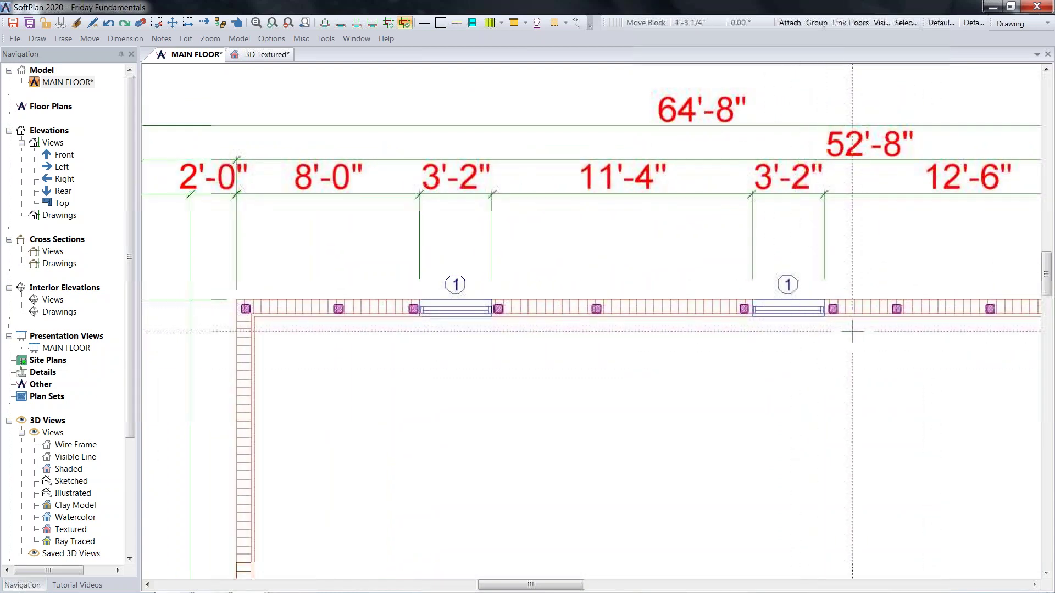
middle_click_drag(857, 344, 642, 421)
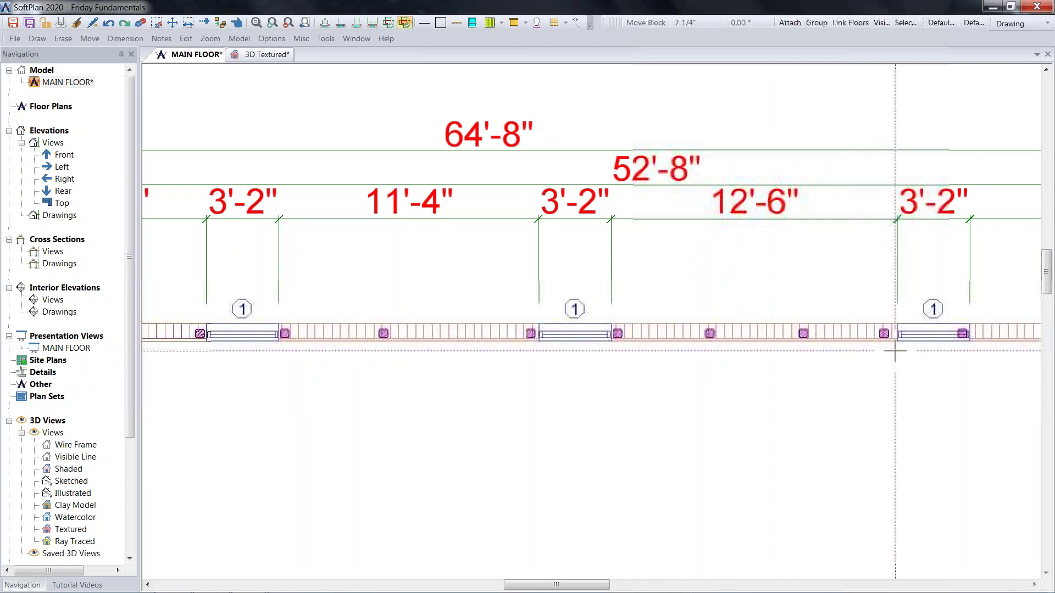
middle_click_drag(900, 382, 686, 333)
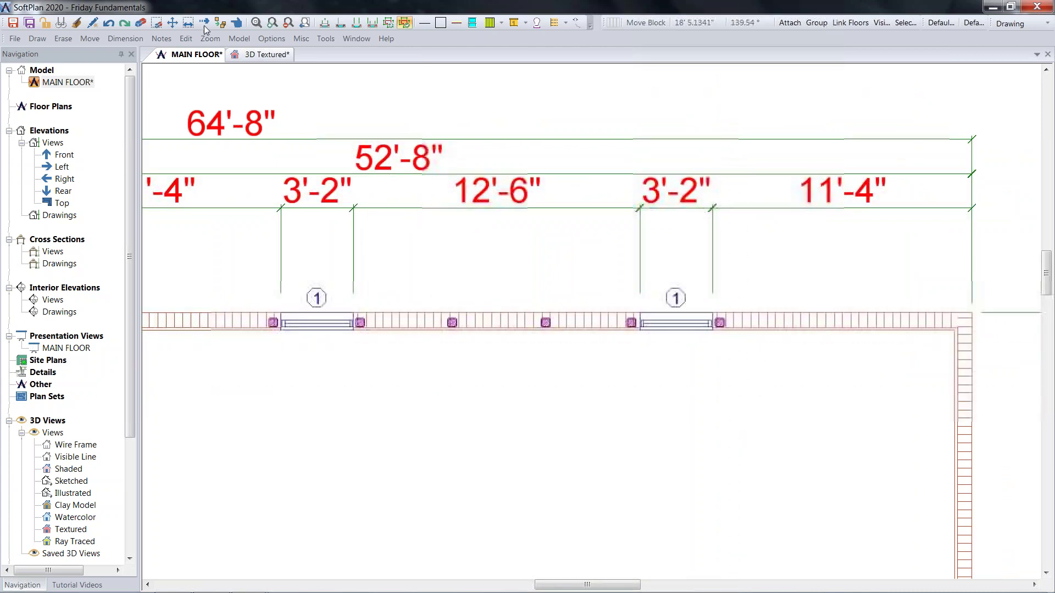
left_click(90, 39)
left_click(154, 125)
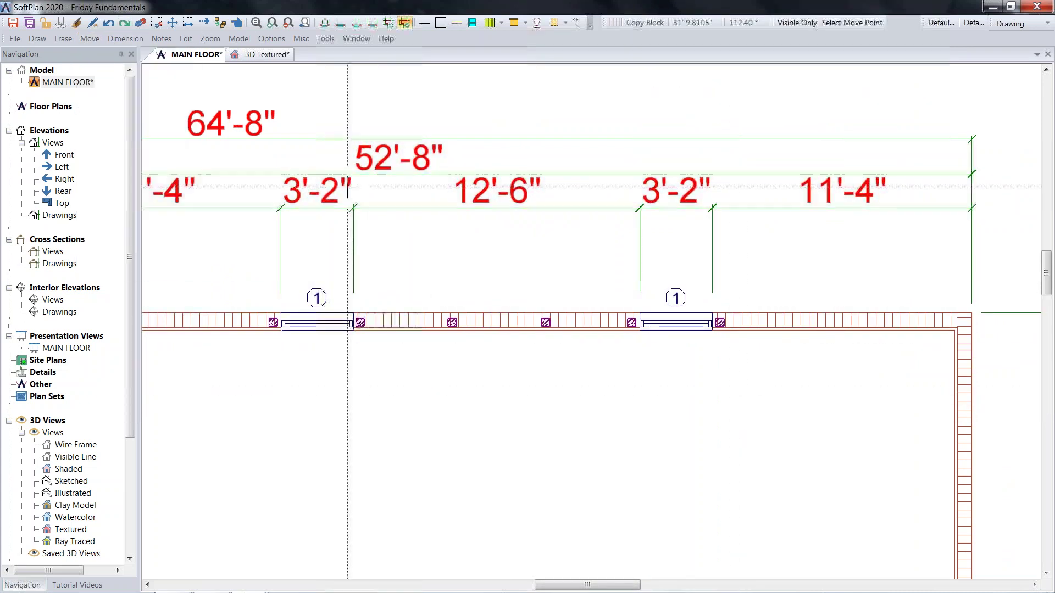
left_click_drag(706, 309, 741, 342)
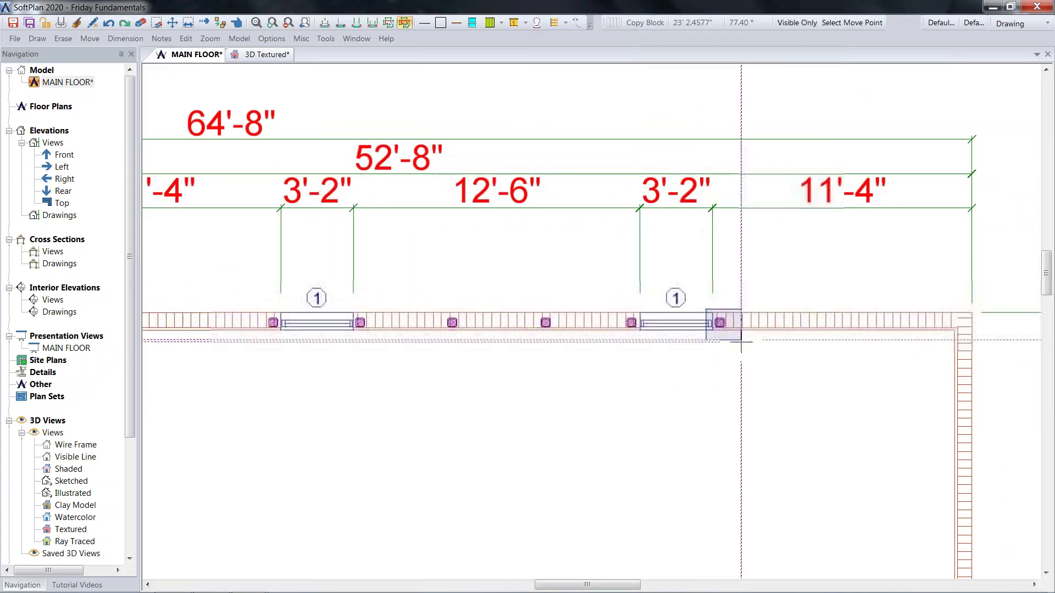
left_click(836, 349)
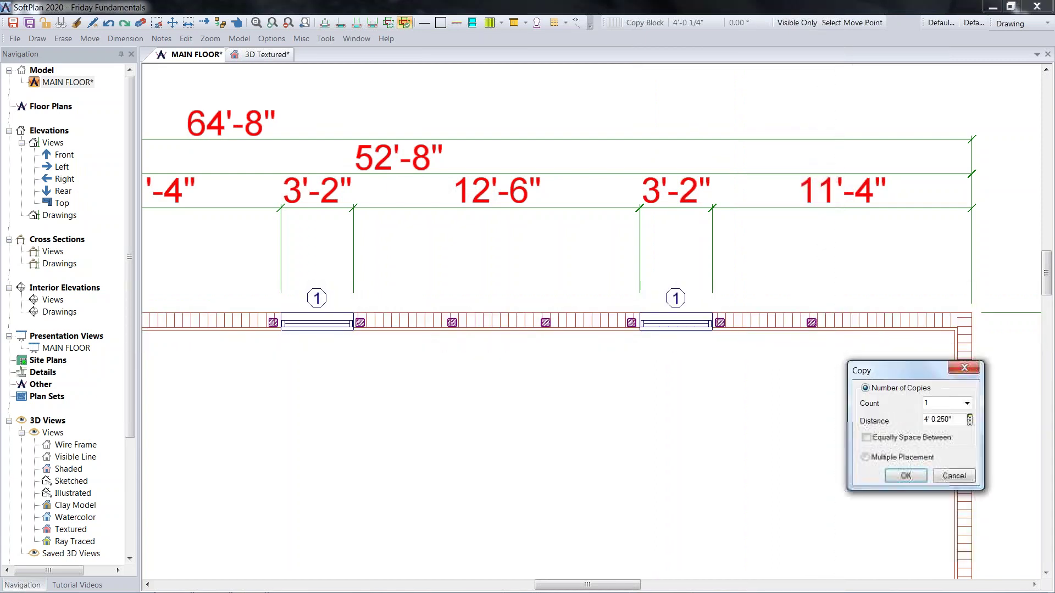
left_click(967, 403)
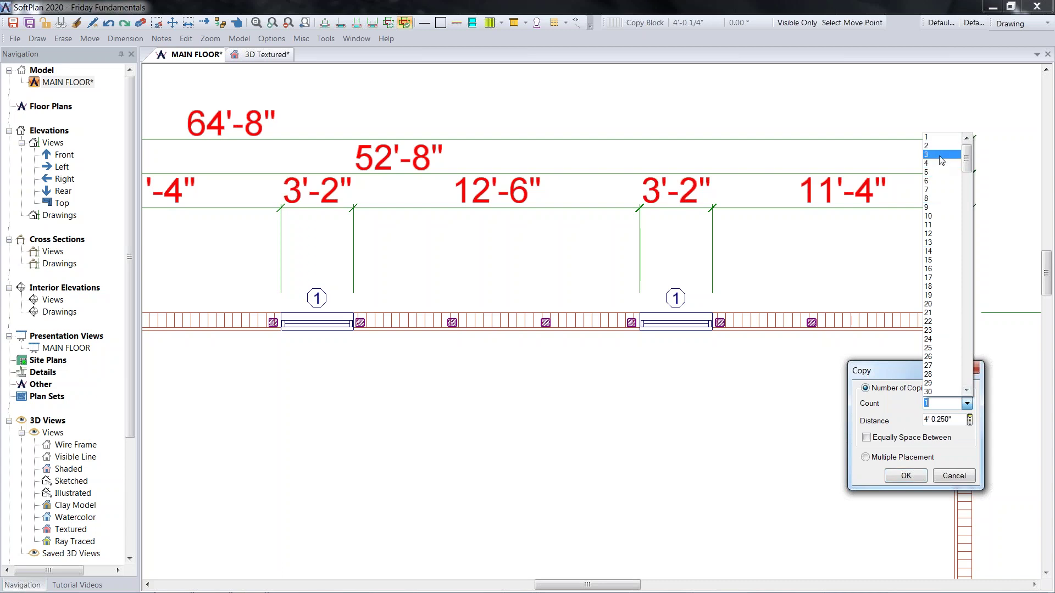
left_click(941, 155)
left_click(920, 473)
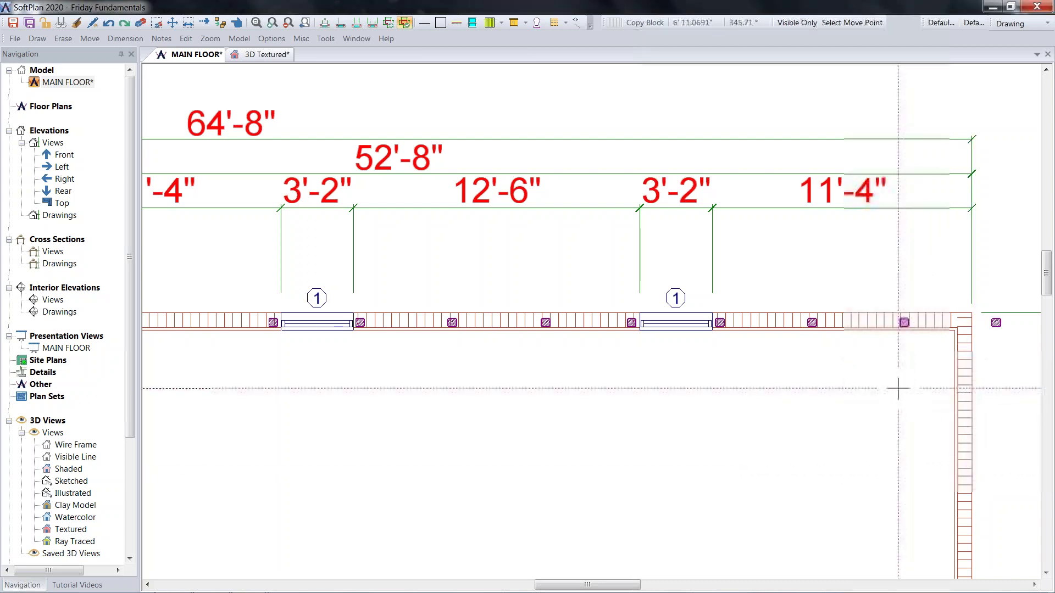
- Make one copy of the stray post beyond the upper-right corner, placed 1' 4" back inside the wall corner
middle_click_drag(895, 384, 730, 372)
left_click_drag(818, 292, 849, 325)
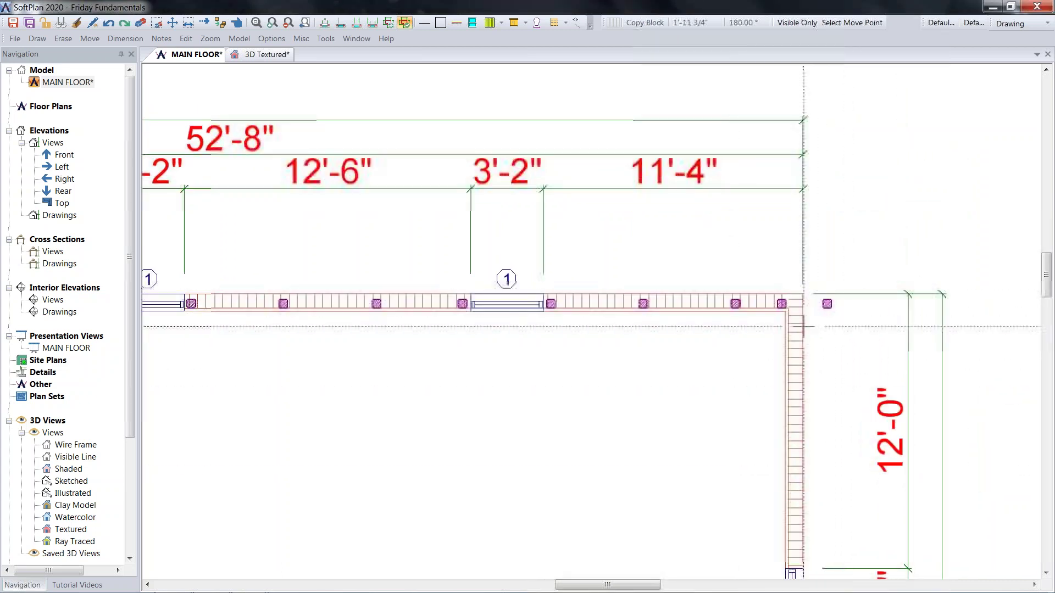
left_click(818, 328)
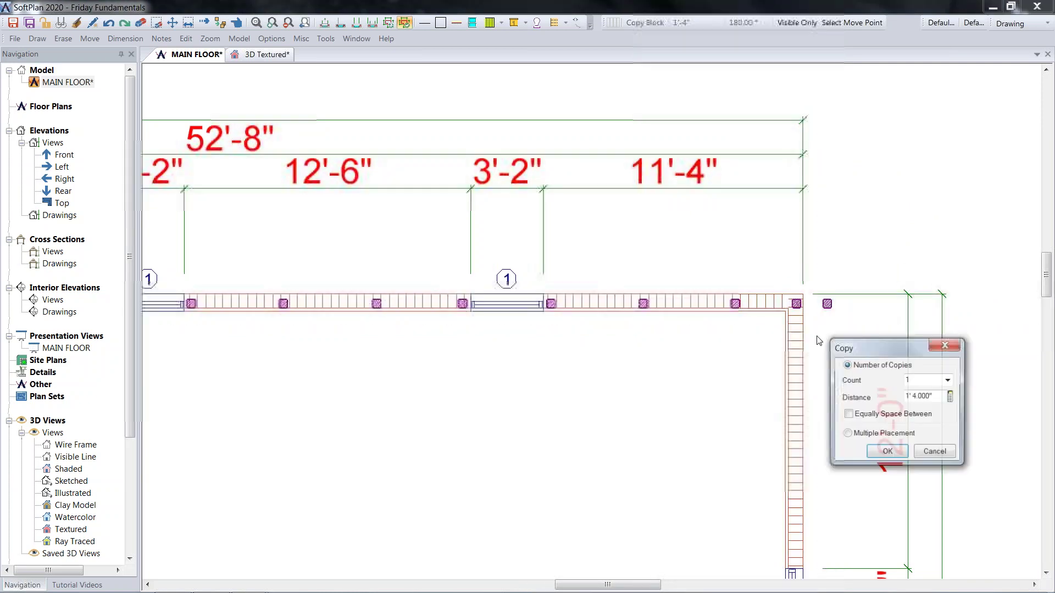
left_click(895, 459)
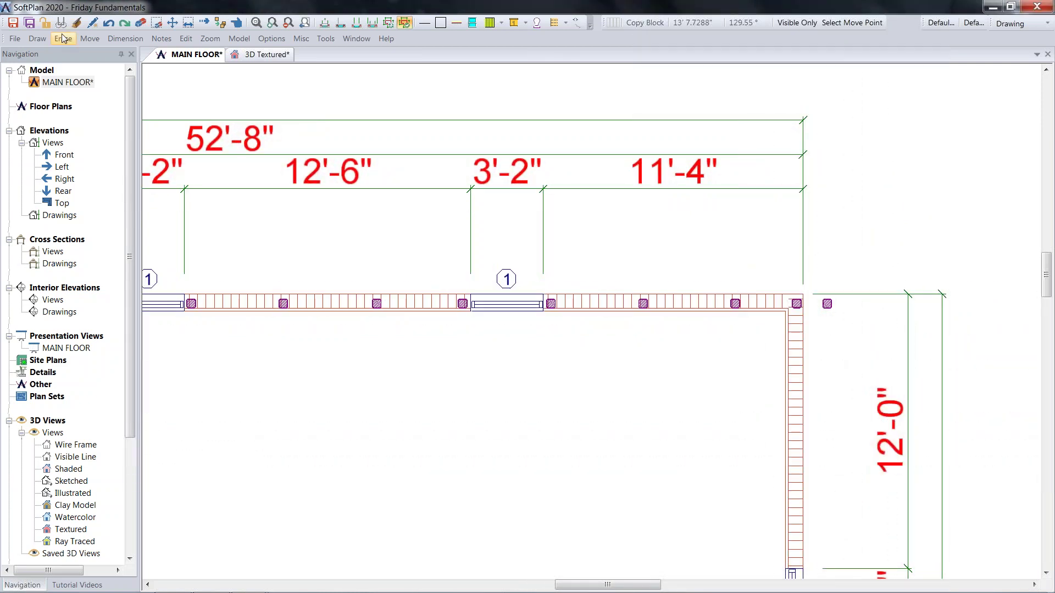
- Erase the stray post lying outside the upper-right corner of the wall
left_click(62, 38)
left_click(113, 53)
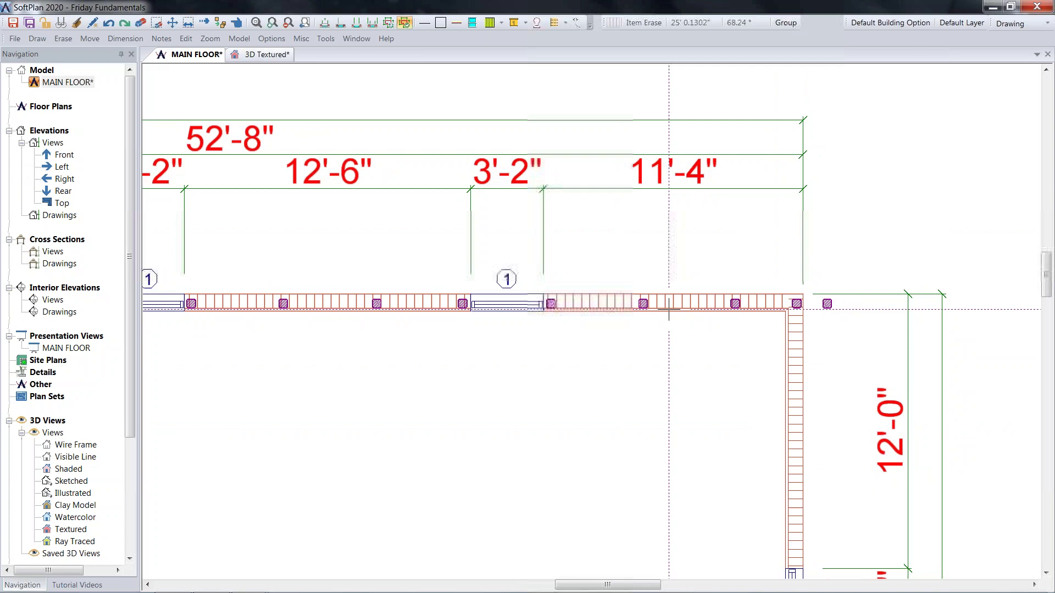
left_click(826, 304)
- Examine the post layout across the whole floor plan and the building in the 3D Textured view
scroll(666, 403, "down", 2)
middle_click_drag(642, 412, 890, 344)
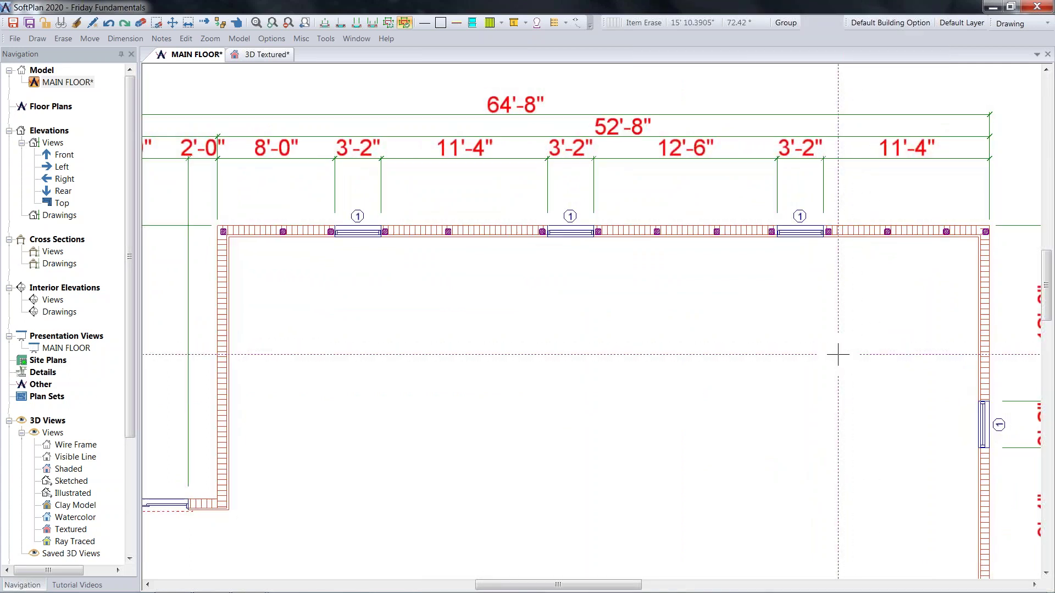
scroll(813, 349, "down", 3)
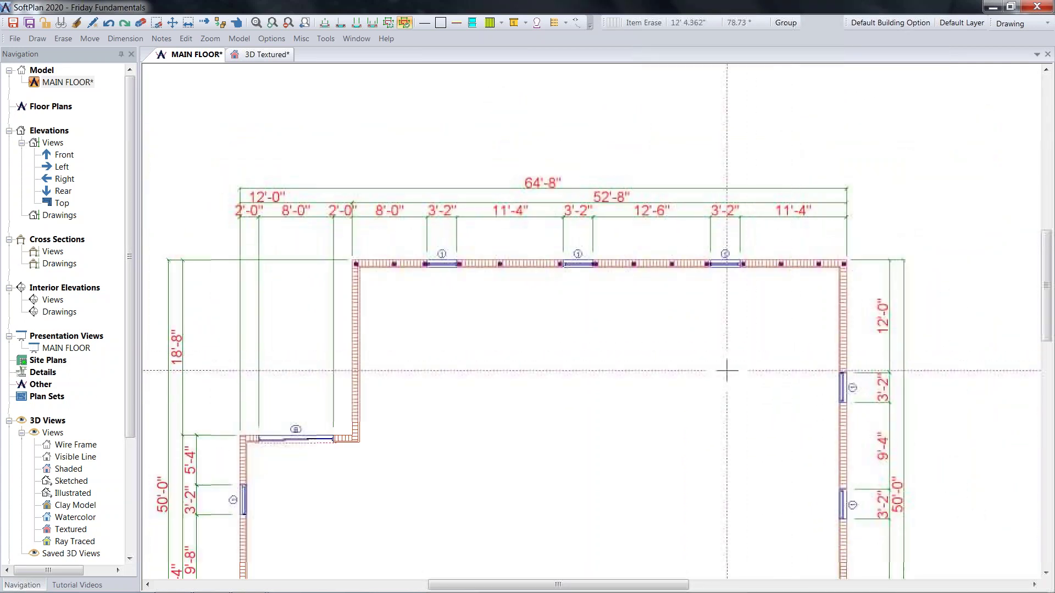
middle_click_drag(725, 370, 761, 222)
scroll(703, 268, "down", 1)
middle_click_drag(699, 275, 689, 251)
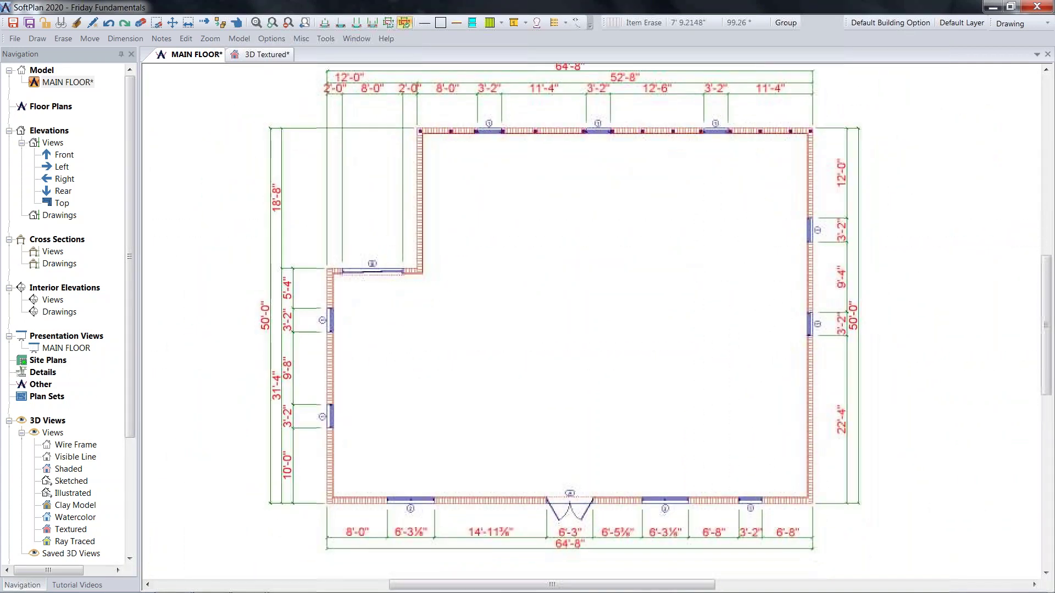
left_click(266, 54)
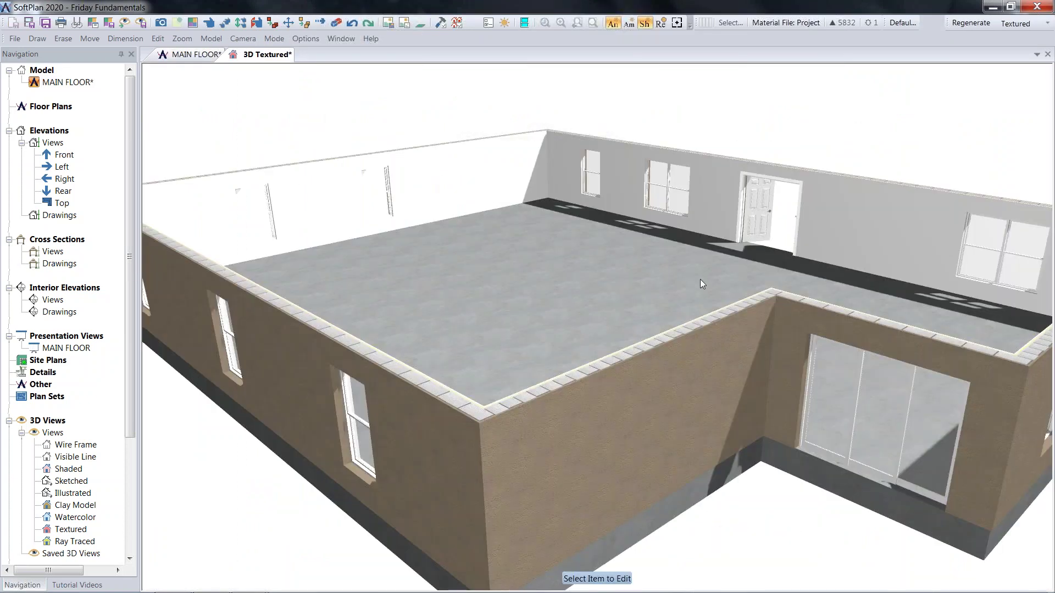
left_click(219, 56)
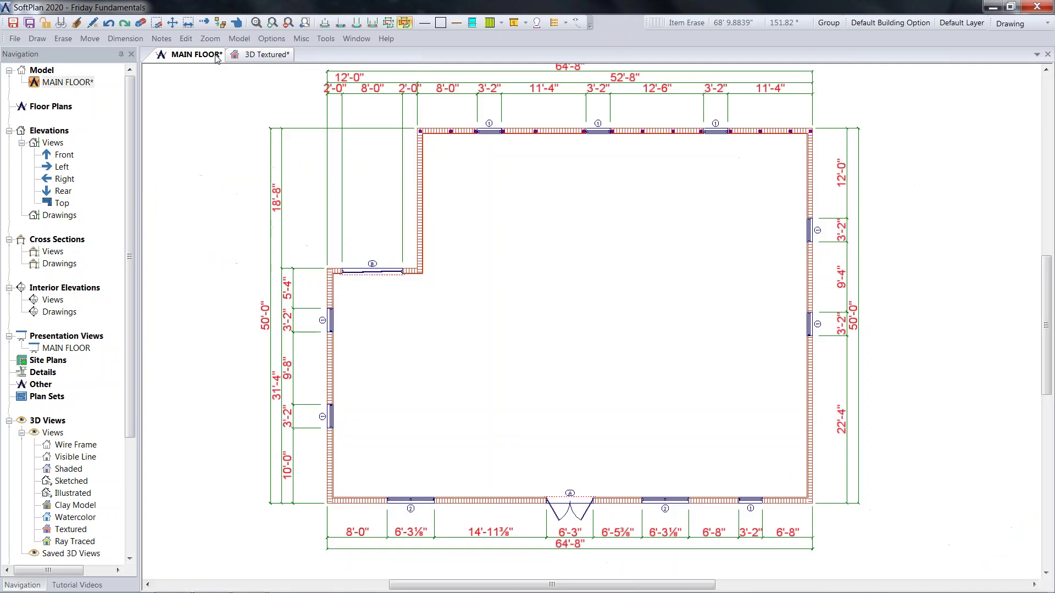
left_click(262, 62)
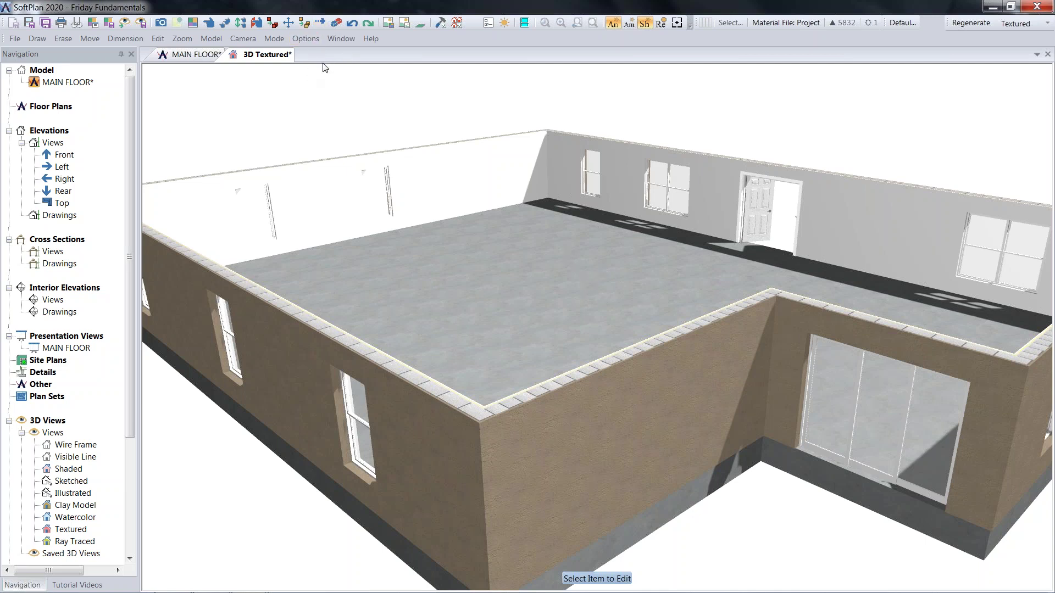
middle_click_drag(591, 238, 628, 237)
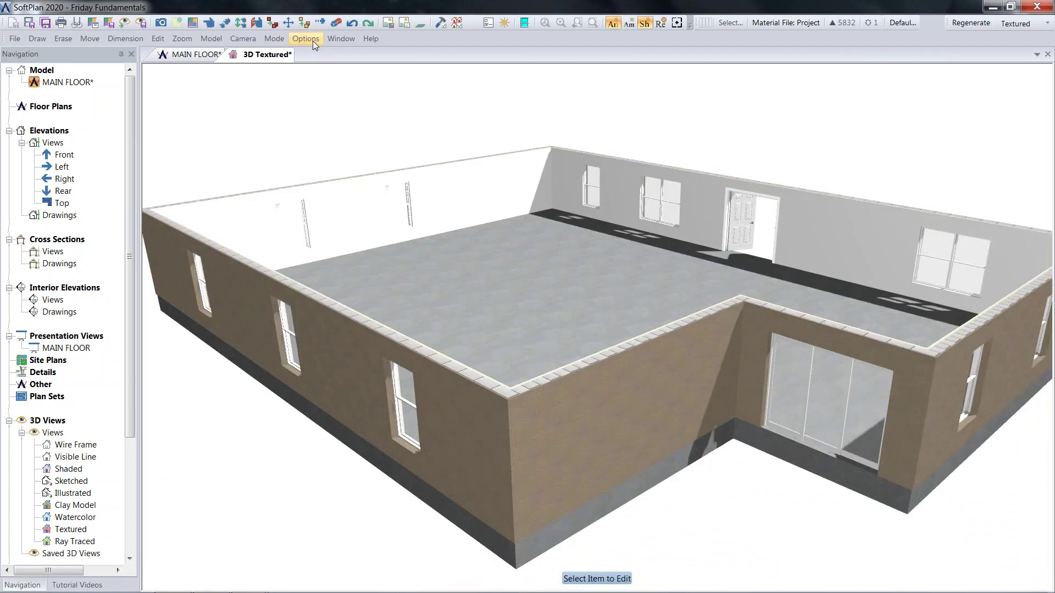
- Hide the wall materials Block A, Block B, Drywall A, Furring-Wood, Rigid Insulation and Stucco A in the 3D view
left_click(312, 40)
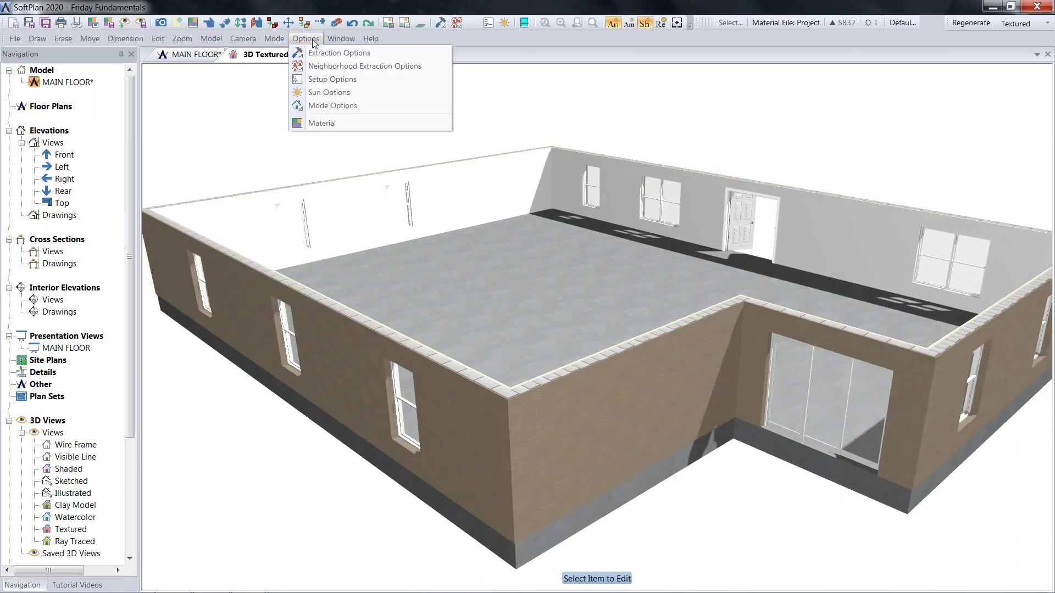
left_click(355, 126)
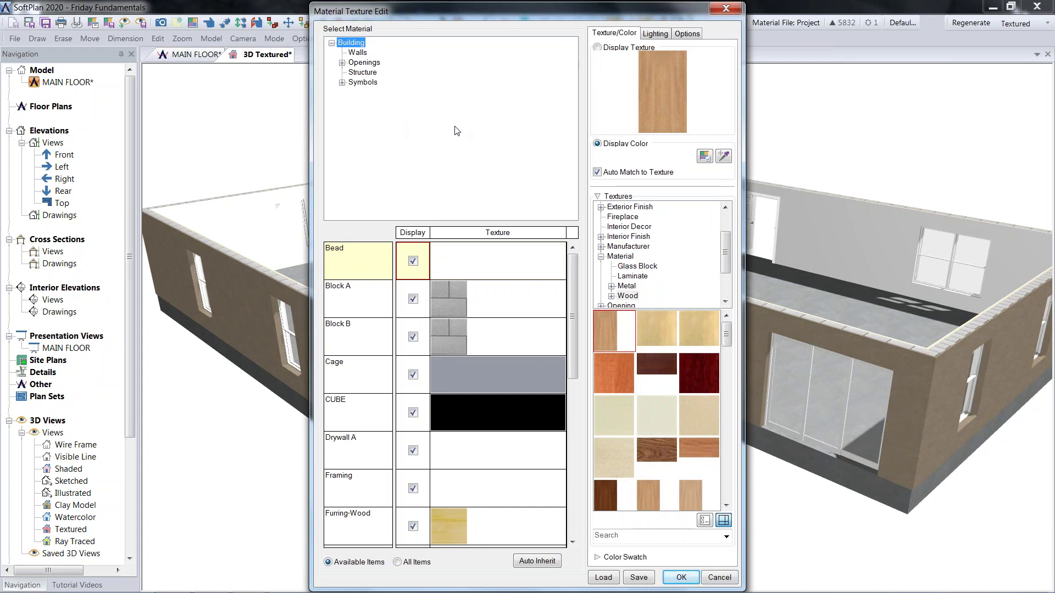
left_click(355, 54)
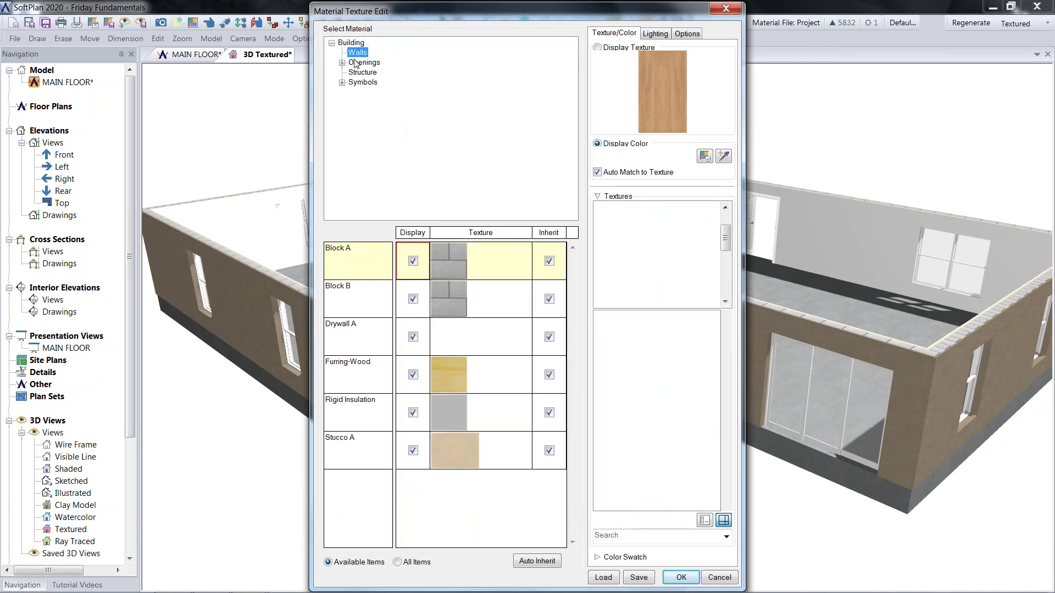
left_click(413, 262)
left_click(414, 298)
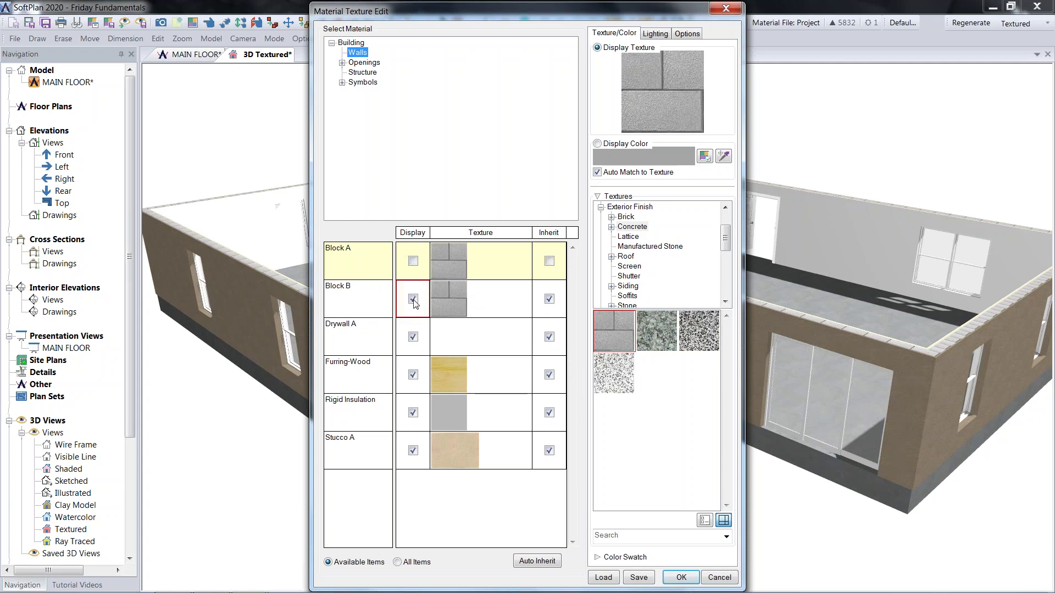
left_click(413, 337)
left_click(420, 390)
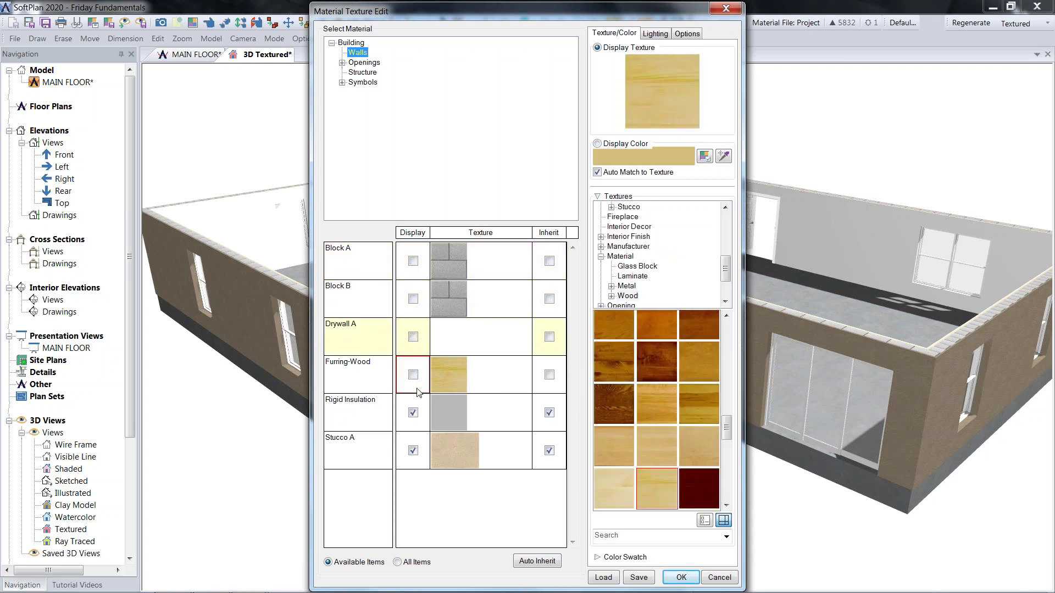
left_click(413, 412)
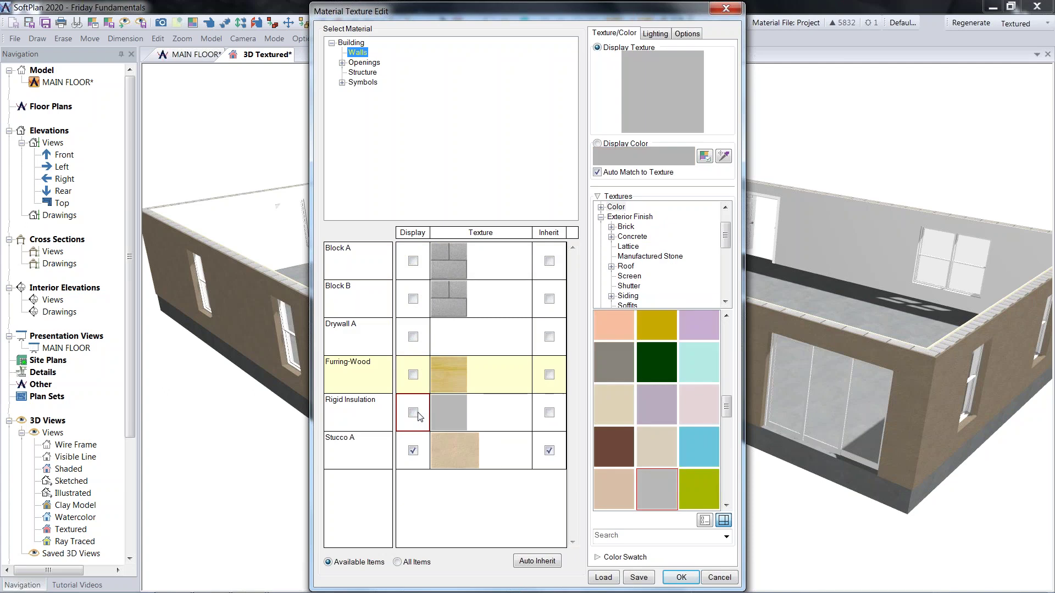
left_click(414, 450)
left_click(673, 581)
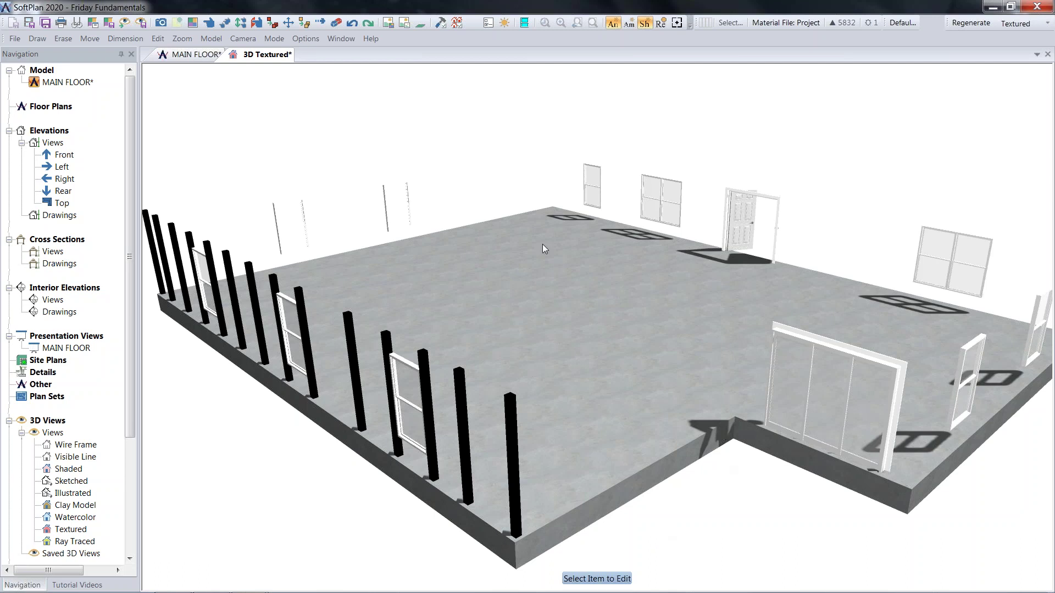
- Restore the display of all six wall materials, from Block A through Stucco A, in the 3D view
left_click(305, 39)
left_click(335, 130)
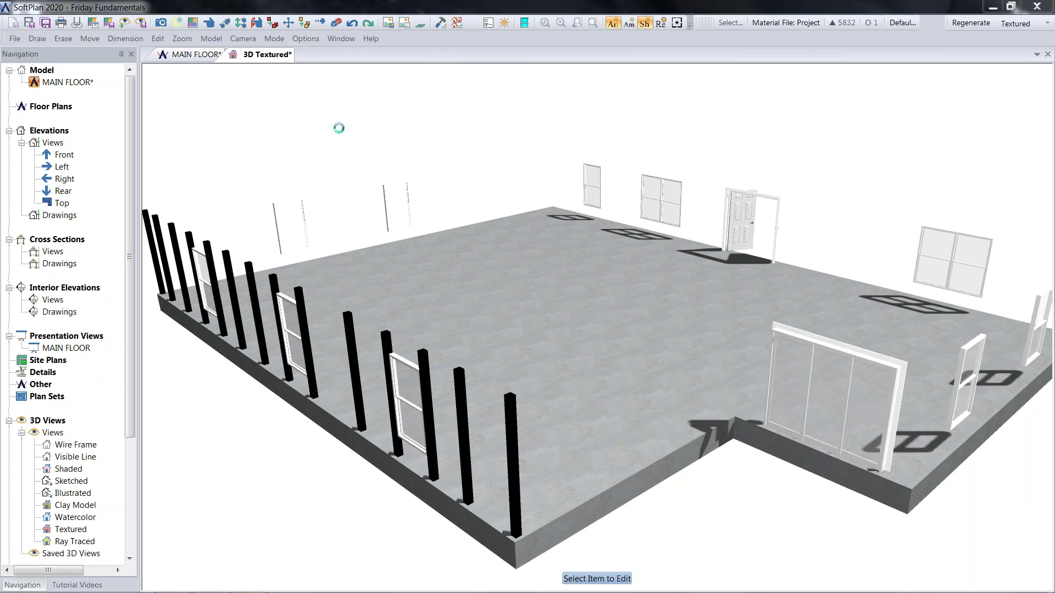
left_click(357, 52)
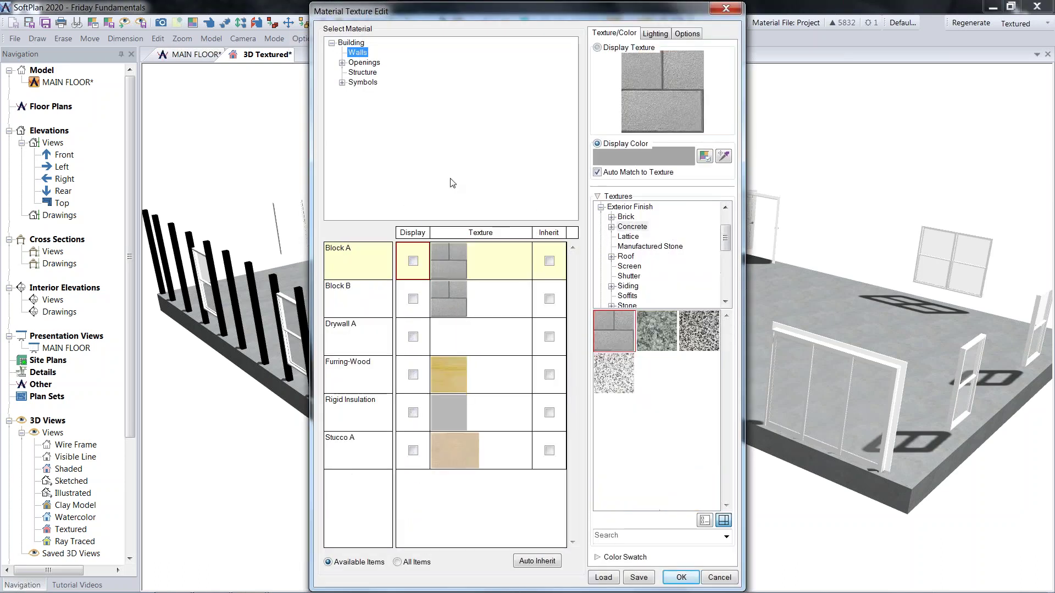
left_click(413, 261)
left_click(413, 299)
left_click(413, 337)
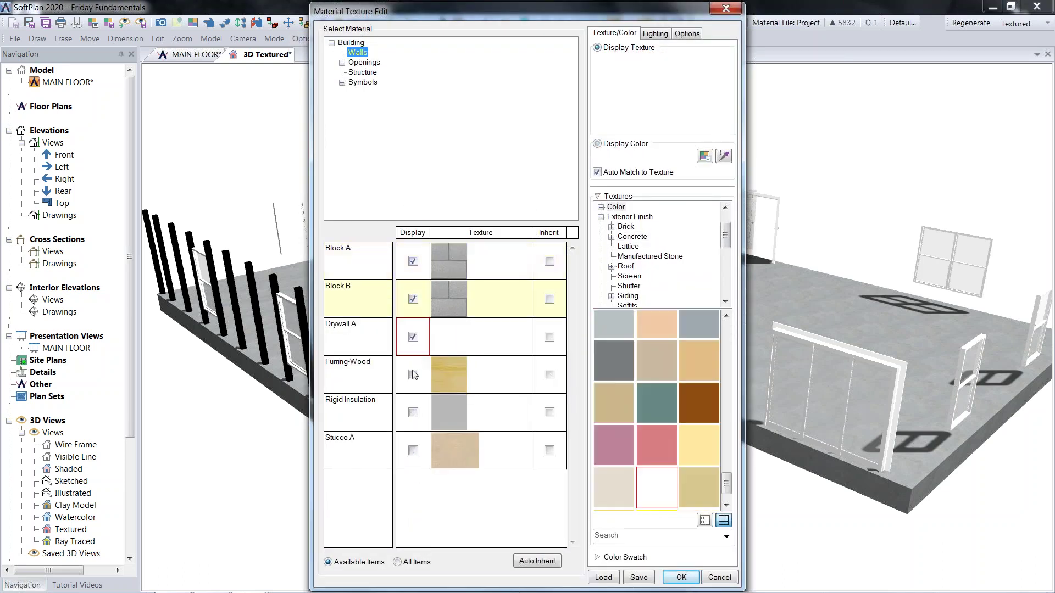
left_click(413, 374)
left_click(414, 412)
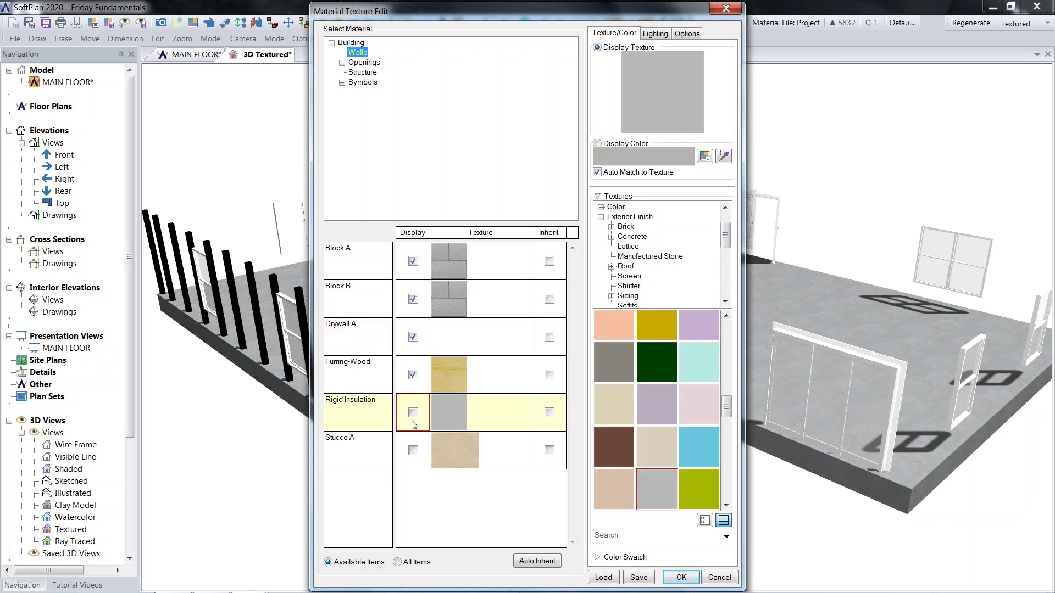
left_click(413, 450)
left_click(684, 577)
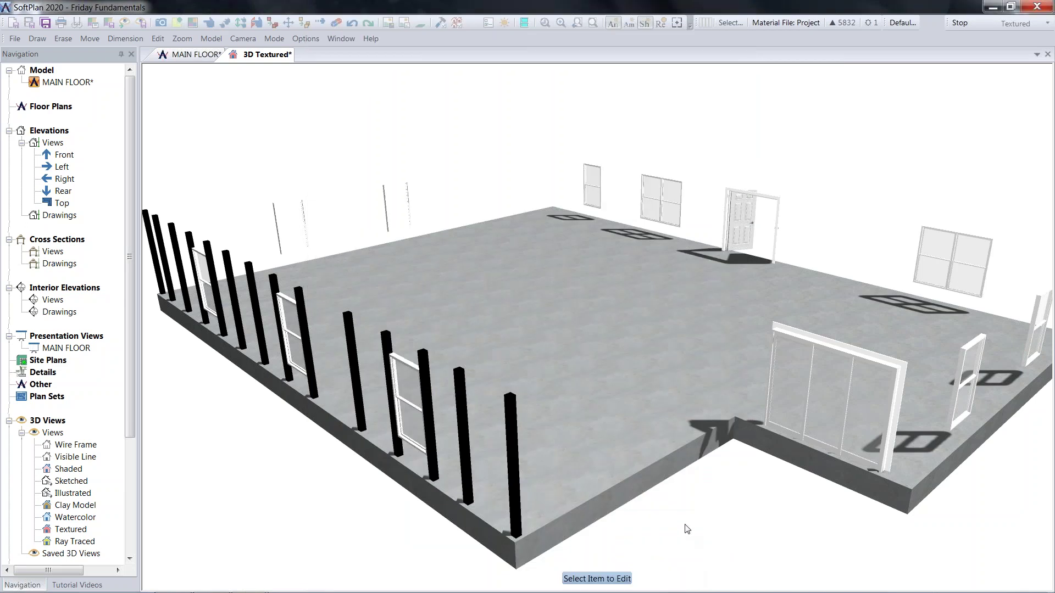
- Return to the MAIN FLOOR drawing and save all open drawings
left_click(193, 55)
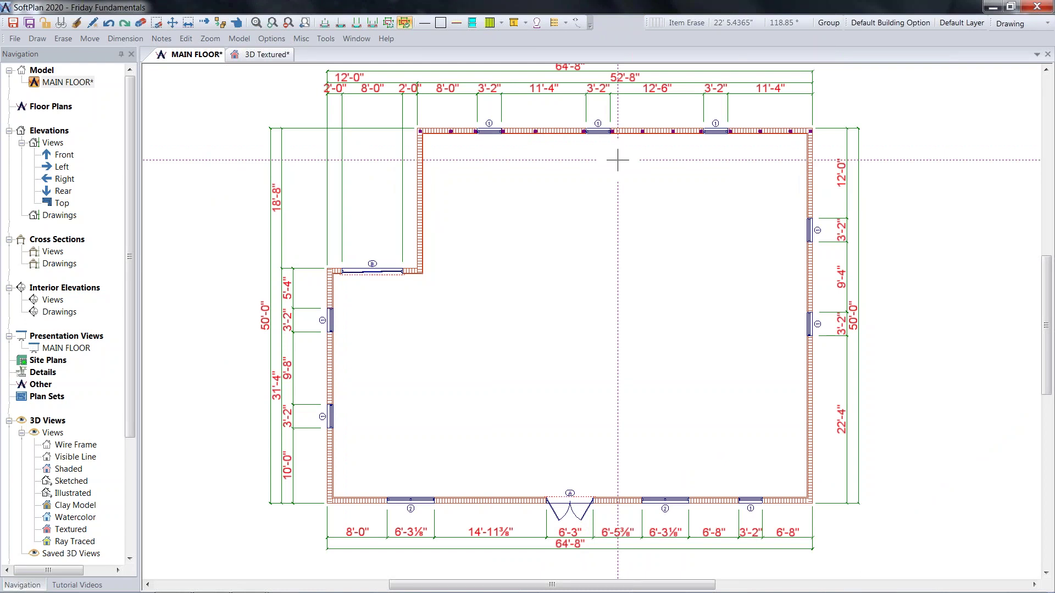
left_click(16, 43)
mouse_move(60, 105)
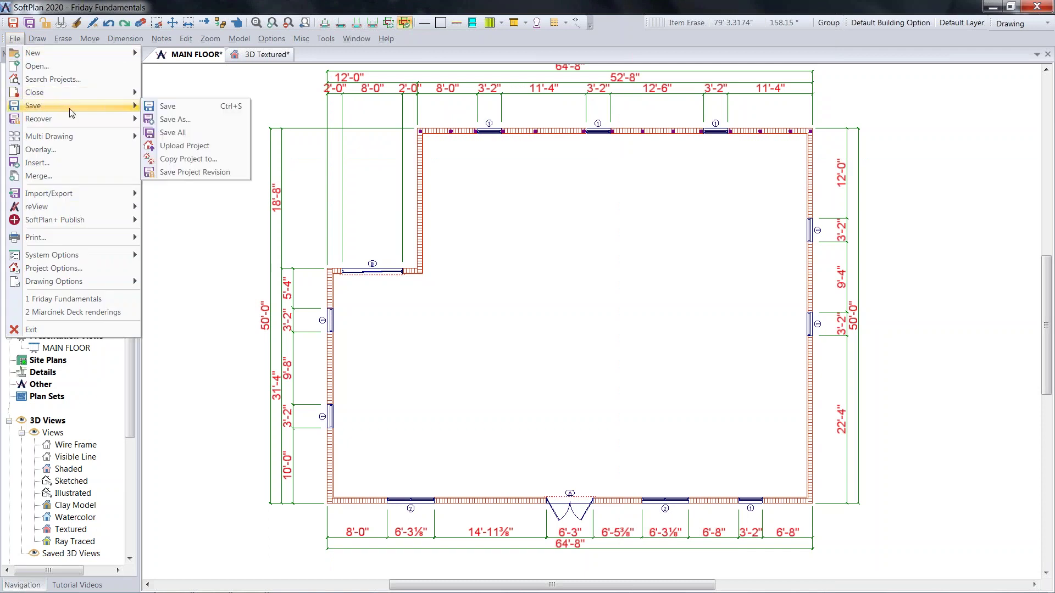
left_click(192, 133)
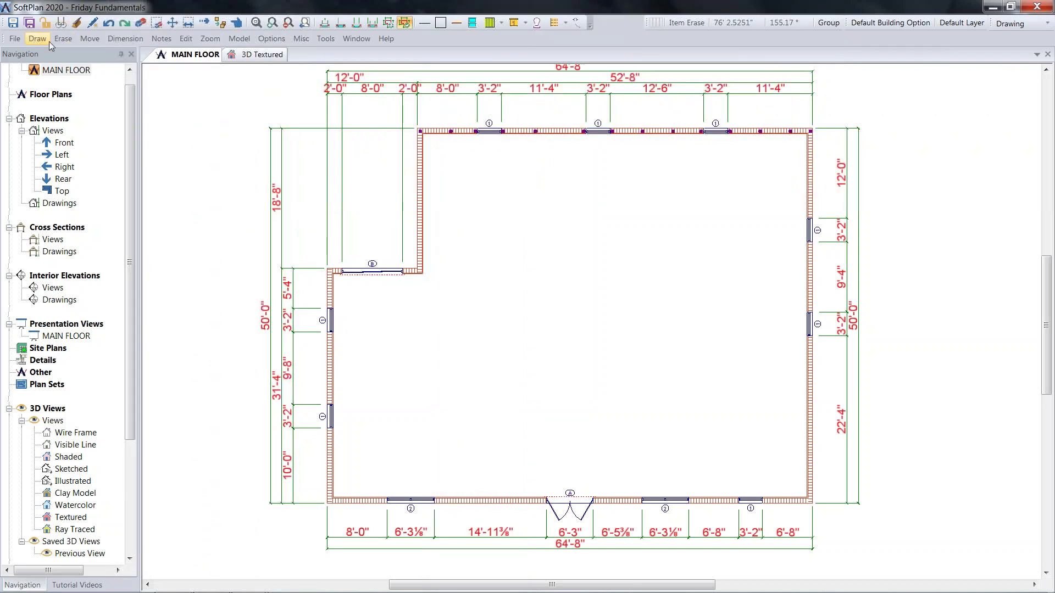
left_click(15, 39)
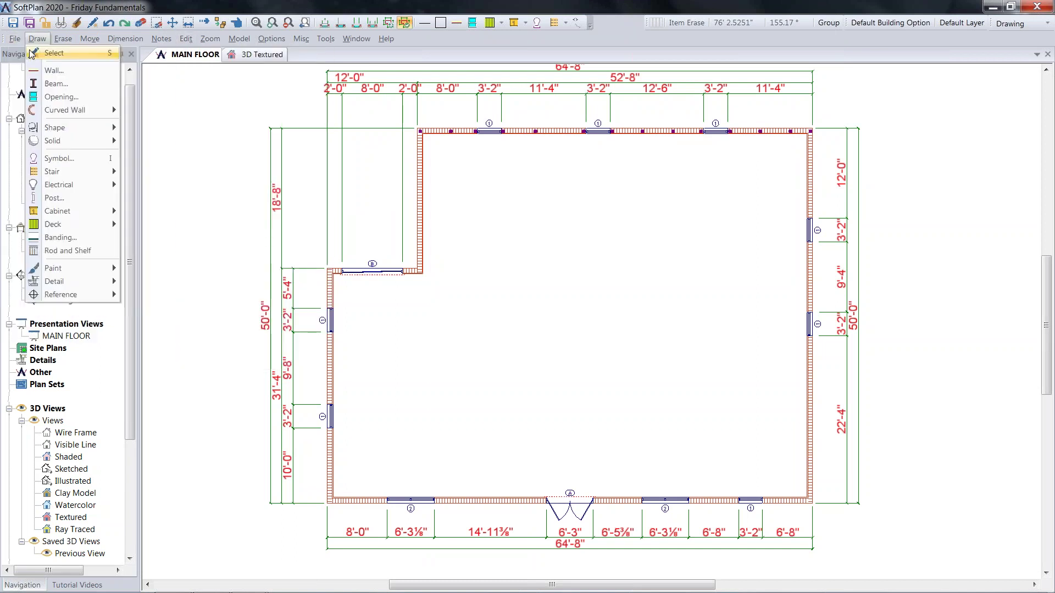
mouse_move(39, 105)
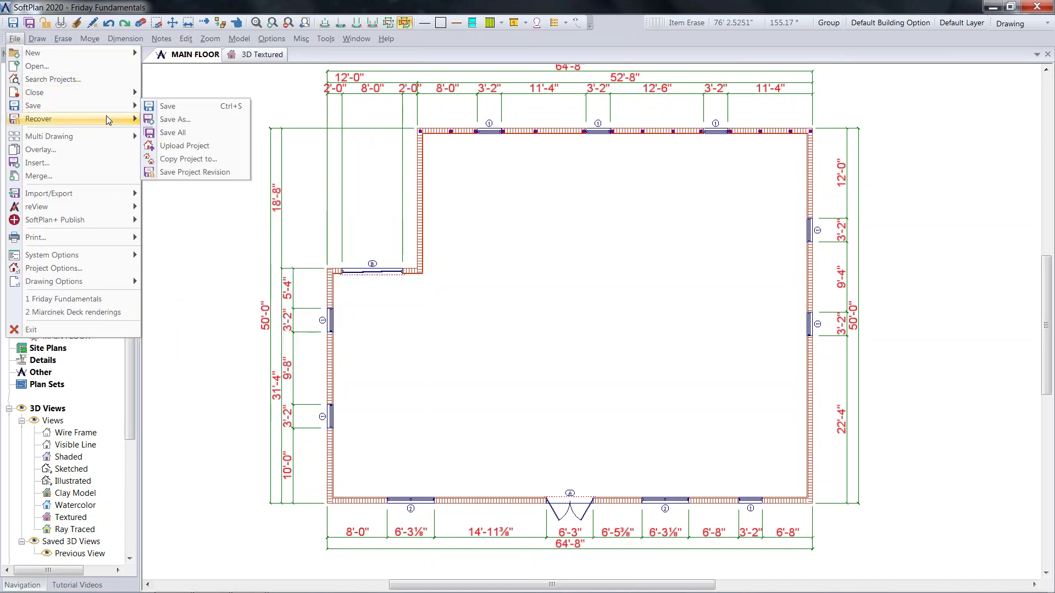
left_click(176, 127)
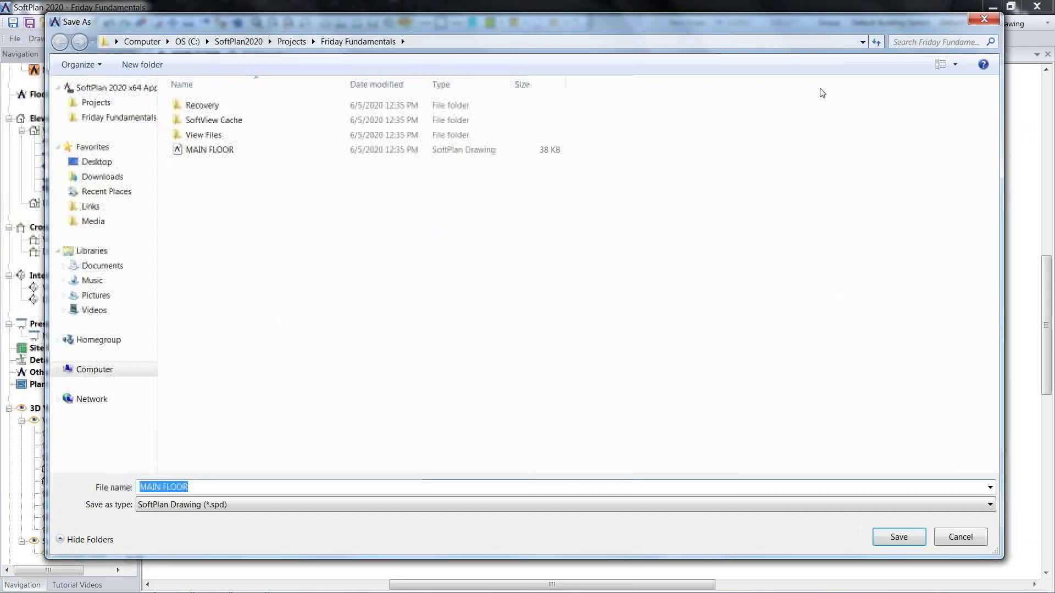
left_click(977, 538)
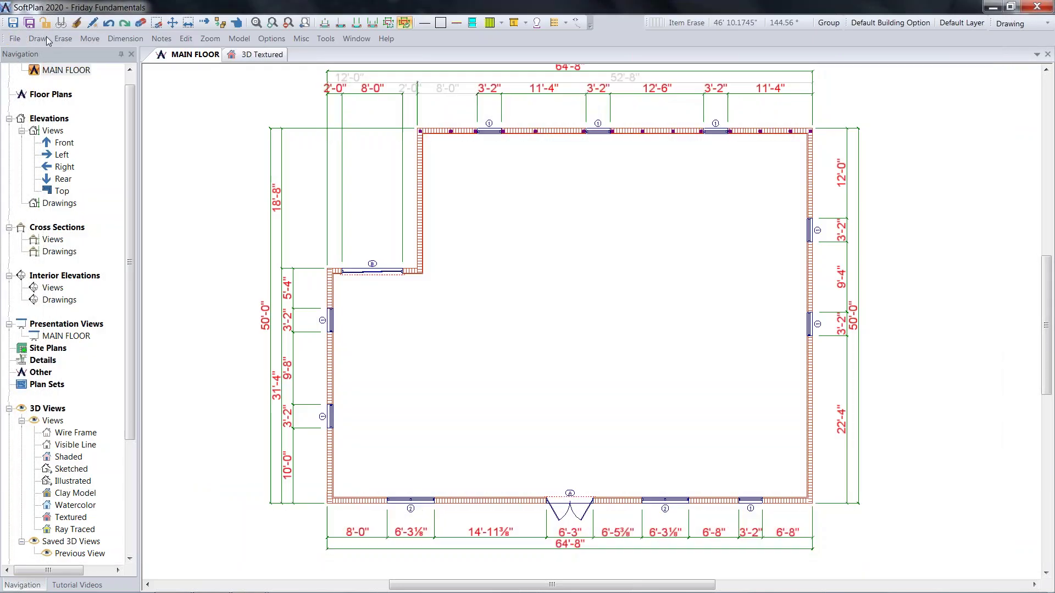
- Save a copy of the main floor drawing in the Friday Fundamentals project as SECOND FLOOR
left_click(14, 39)
mouse_move(44, 106)
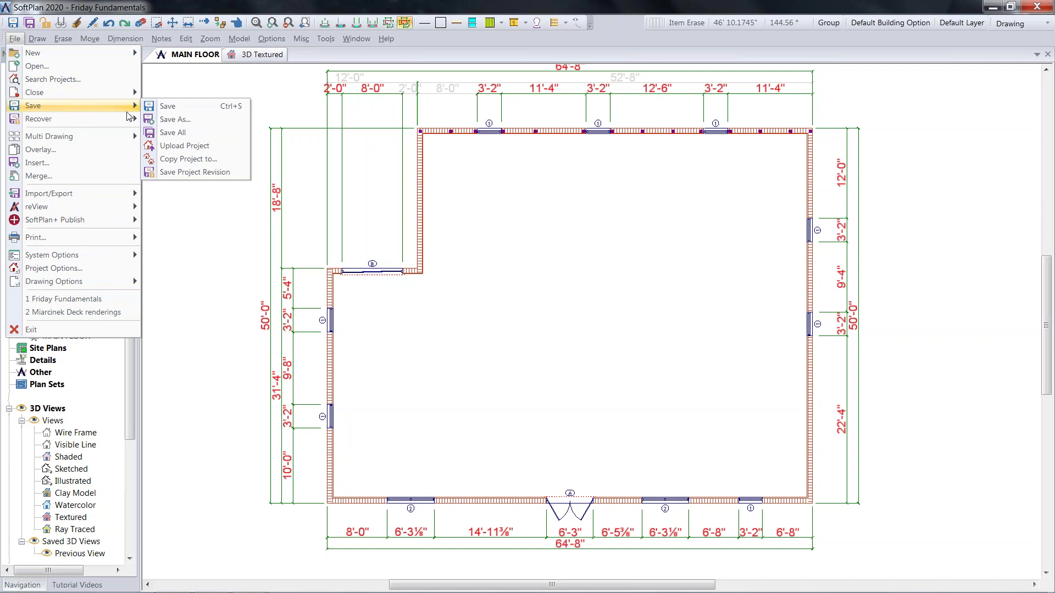
left_click(178, 127)
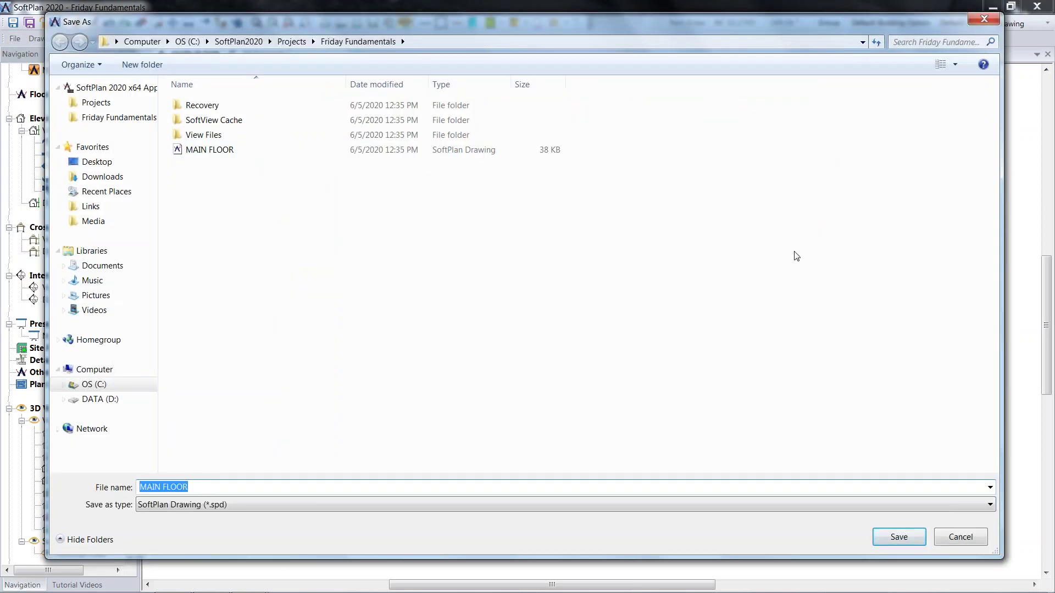
type("SECOND")
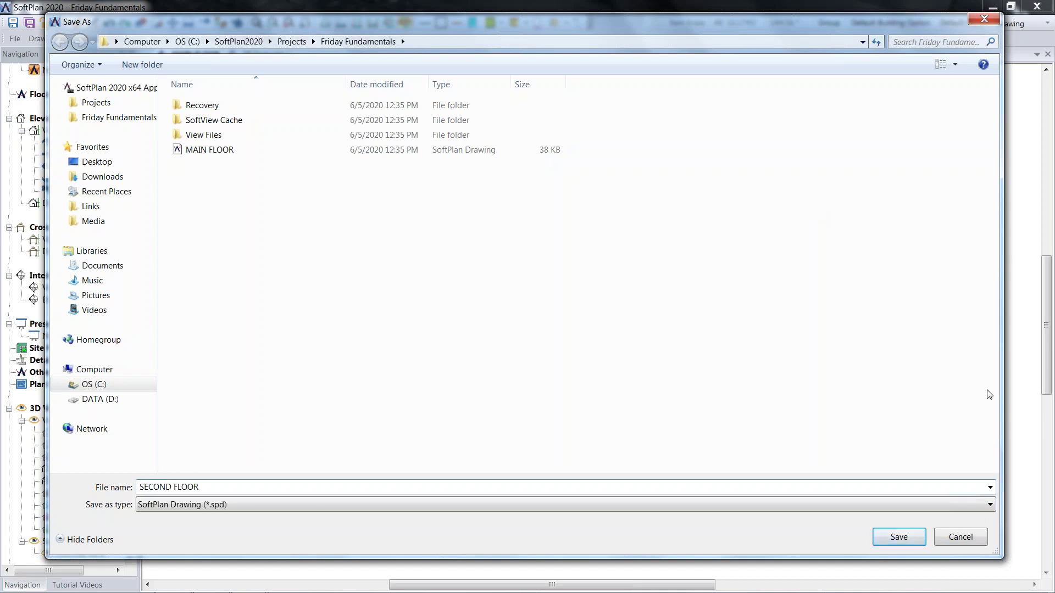
left_click(898, 537)
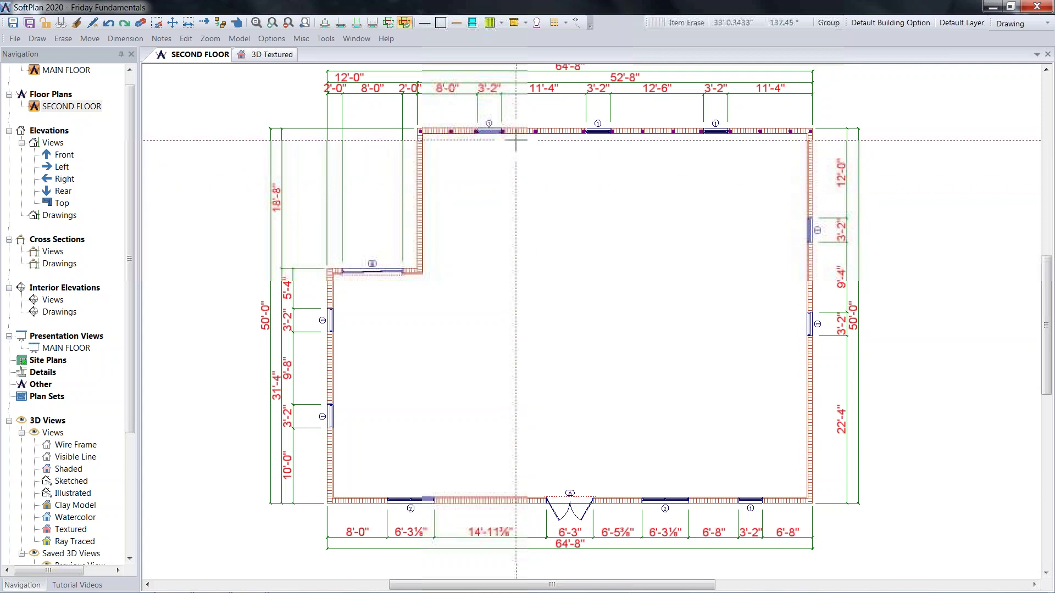
- Block erase all the posts along the upper exterior wall of the second floor plan
left_click(64, 38)
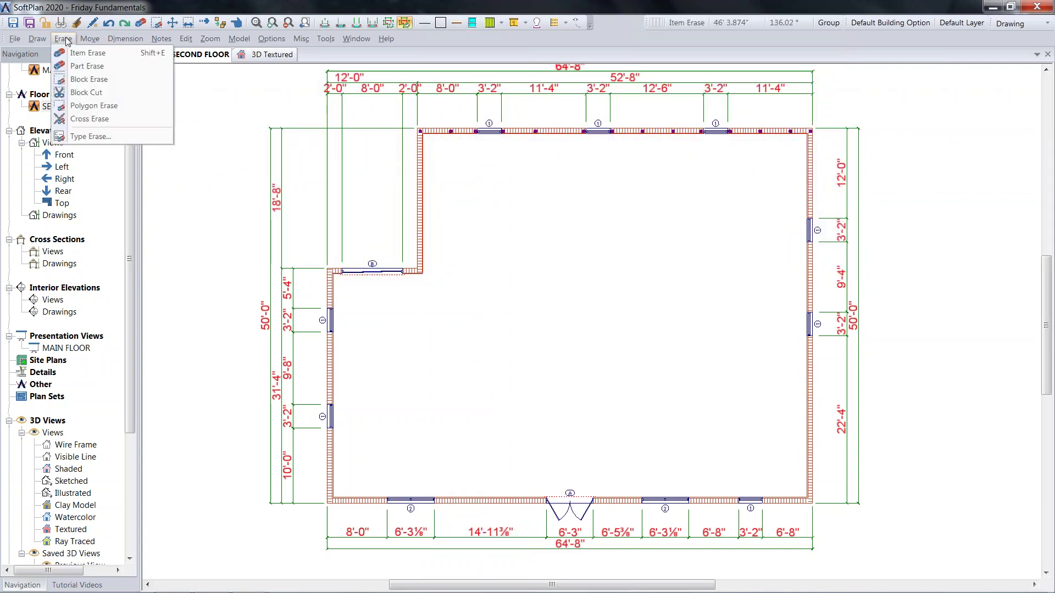
left_click(132, 81)
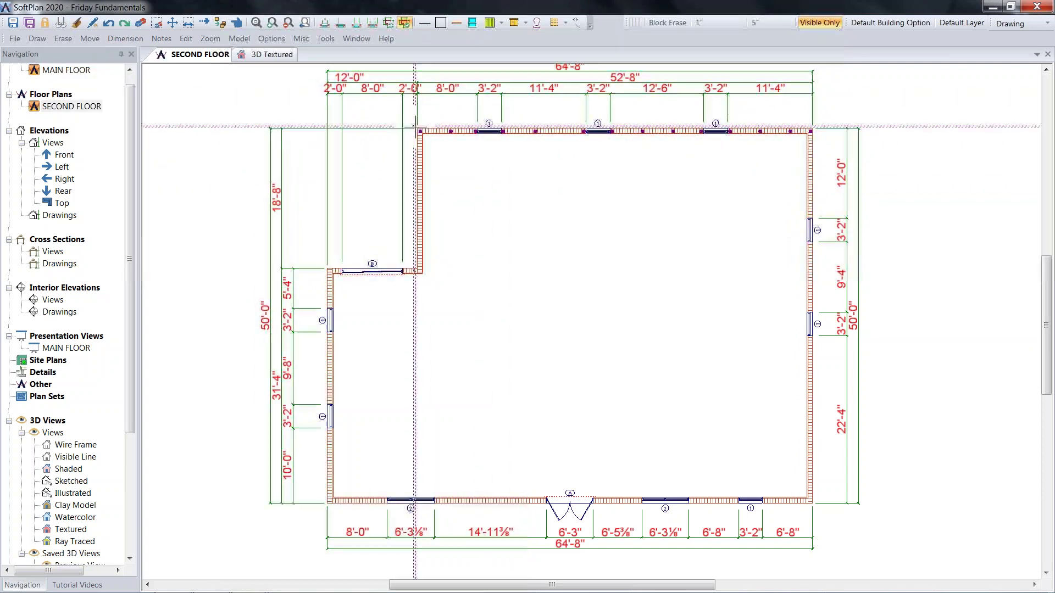
left_click(414, 126)
left_click(480, 145)
left_click(499, 123)
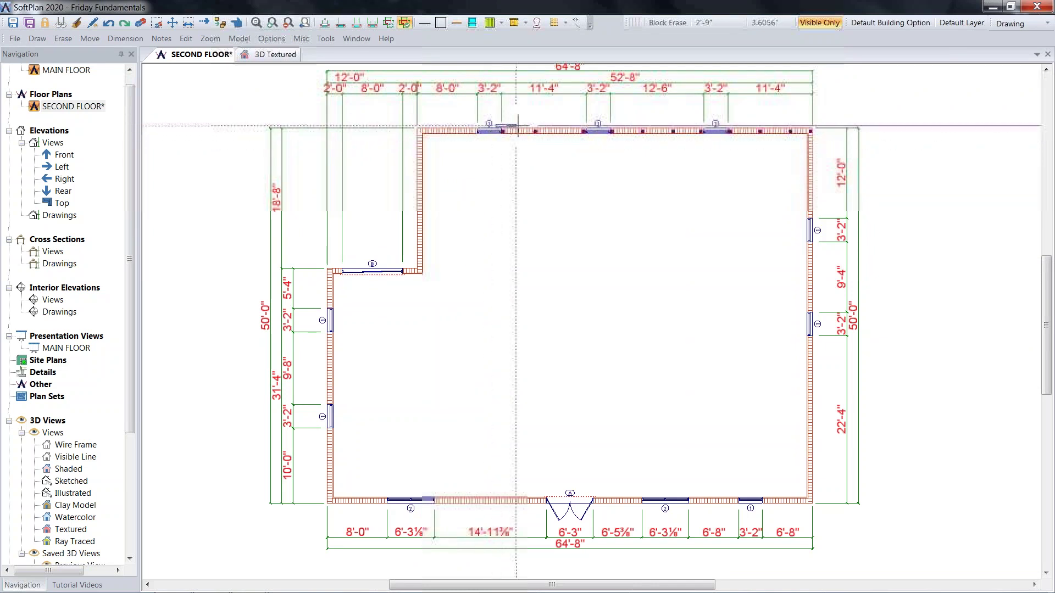
left_click(597, 144)
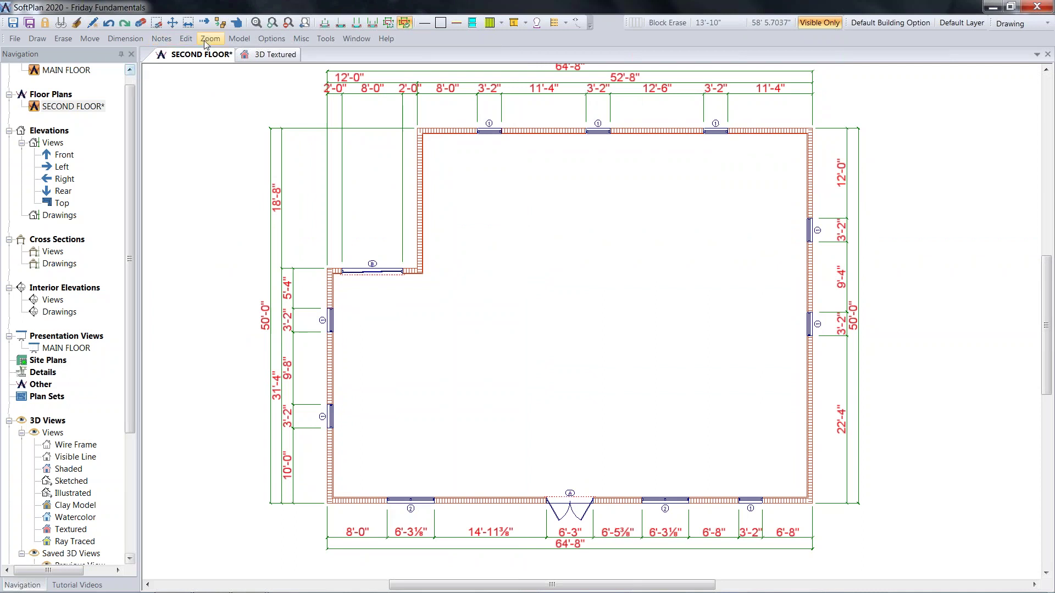
- Duplicate the (2) SH 25 window from the lower wall onto the sliding door opening in the recessed upper wall
left_click(186, 38)
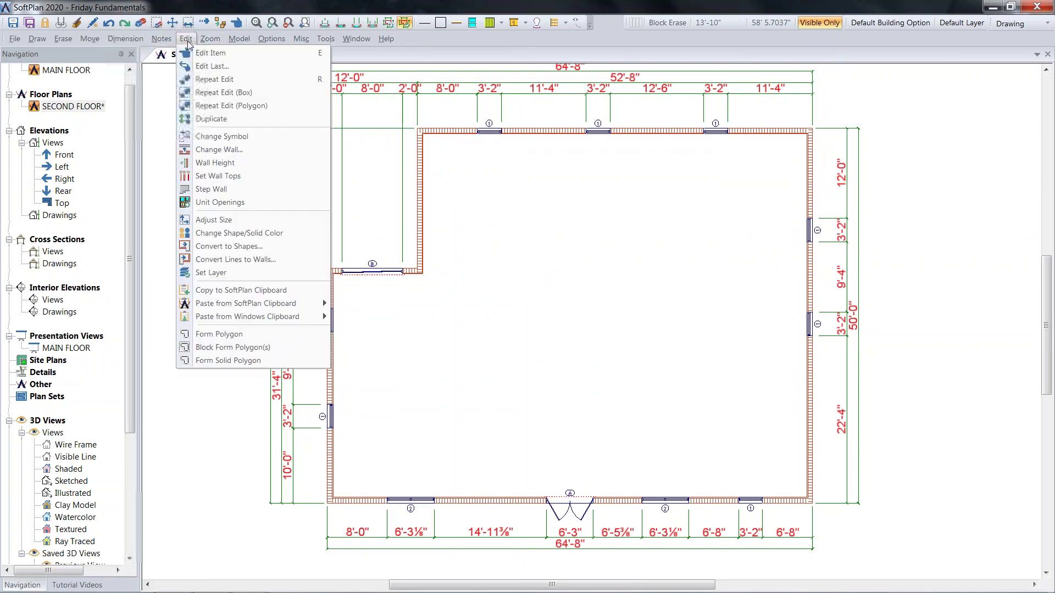
left_click(241, 119)
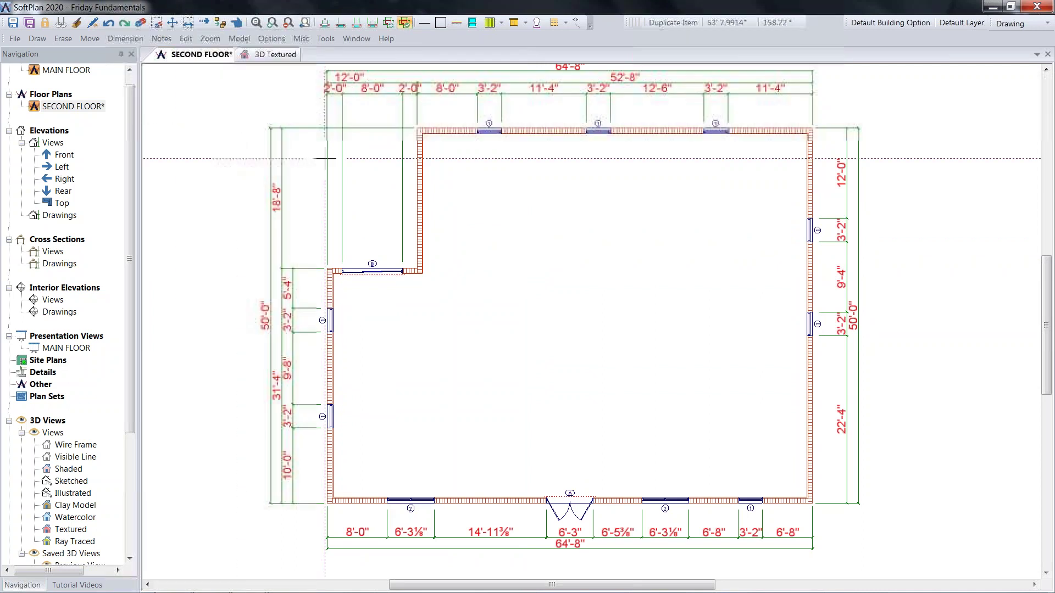
left_click(418, 501)
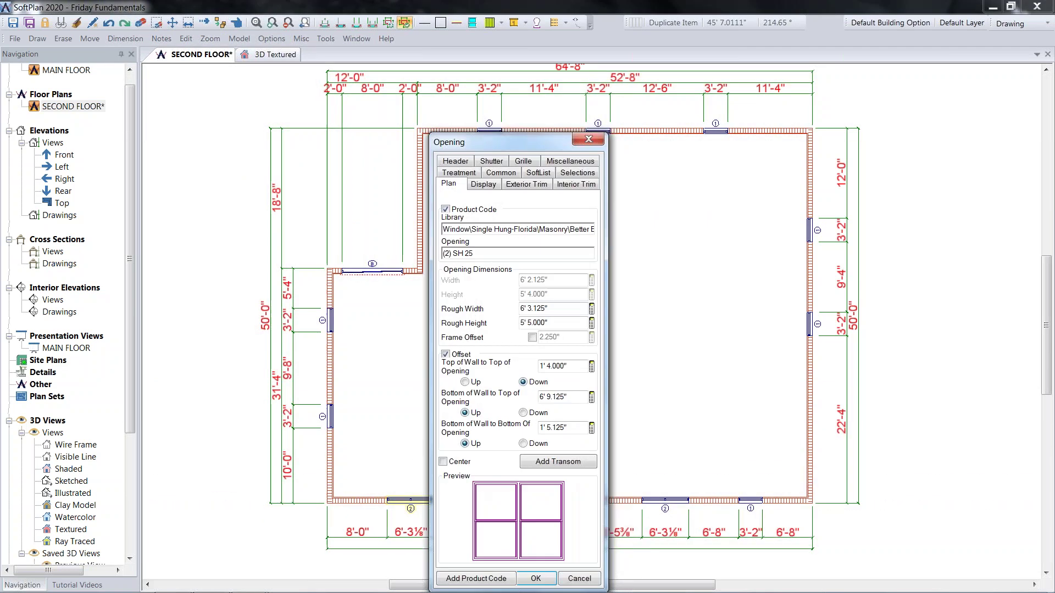
left_click(536, 577)
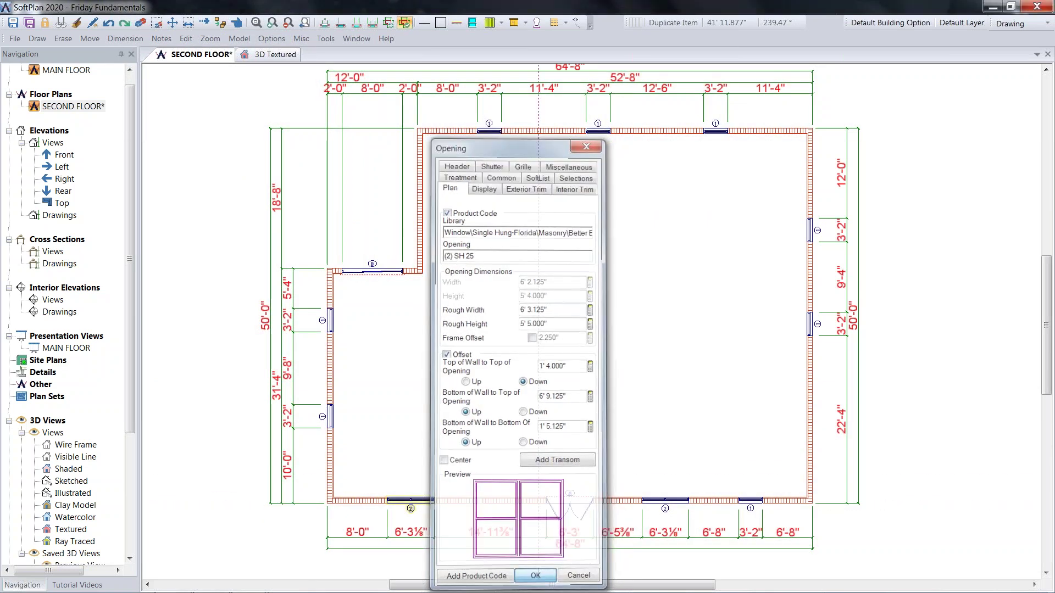
left_click(369, 272)
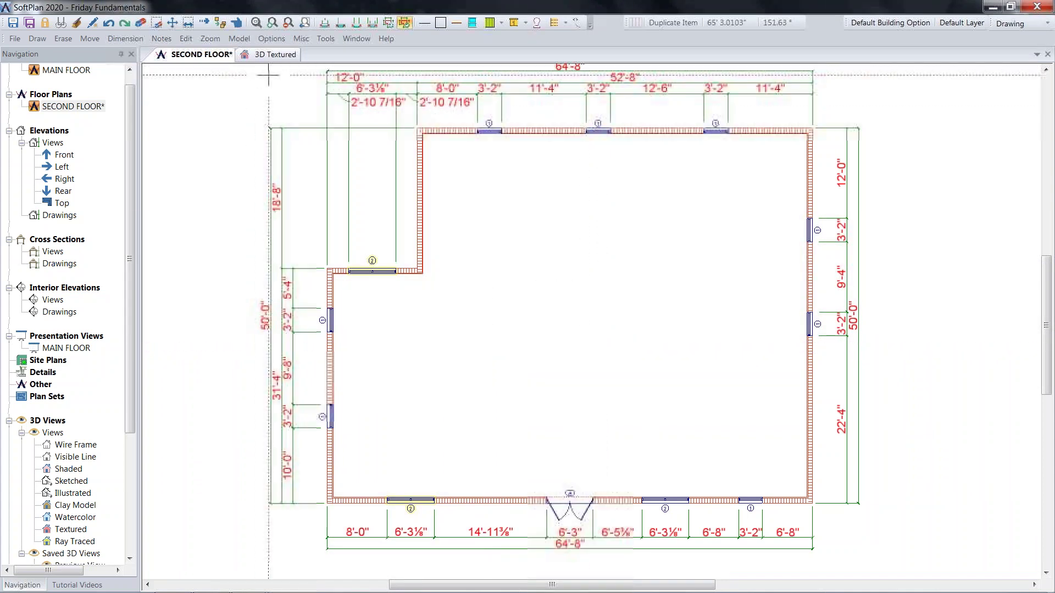
- Change all 8" Blk/Stucco/Ins/FS/DW walls of the second floor to the 2x4/Stucco wall type
left_click(185, 39)
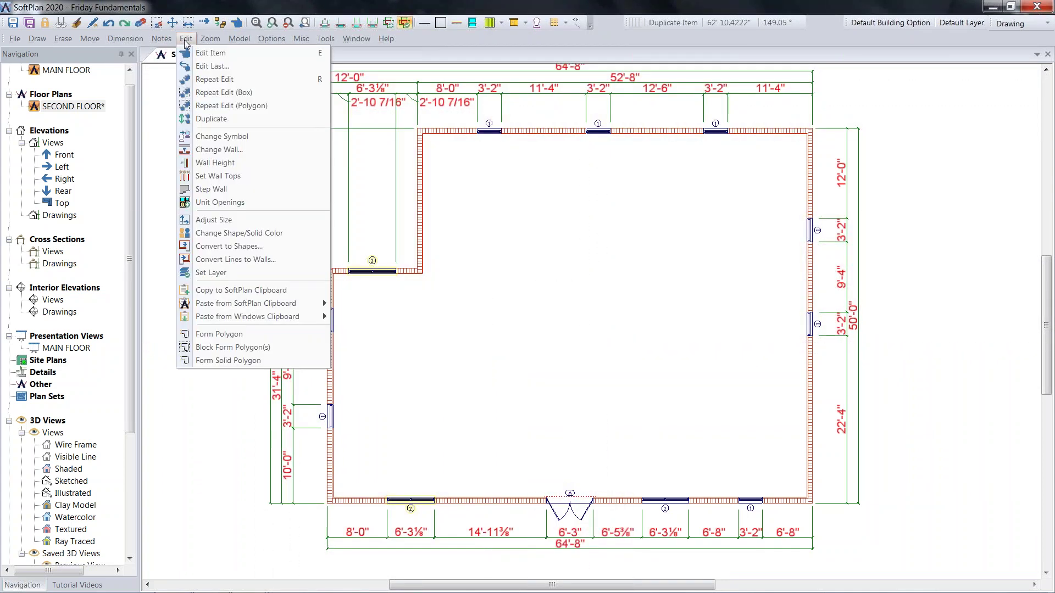
left_click(231, 150)
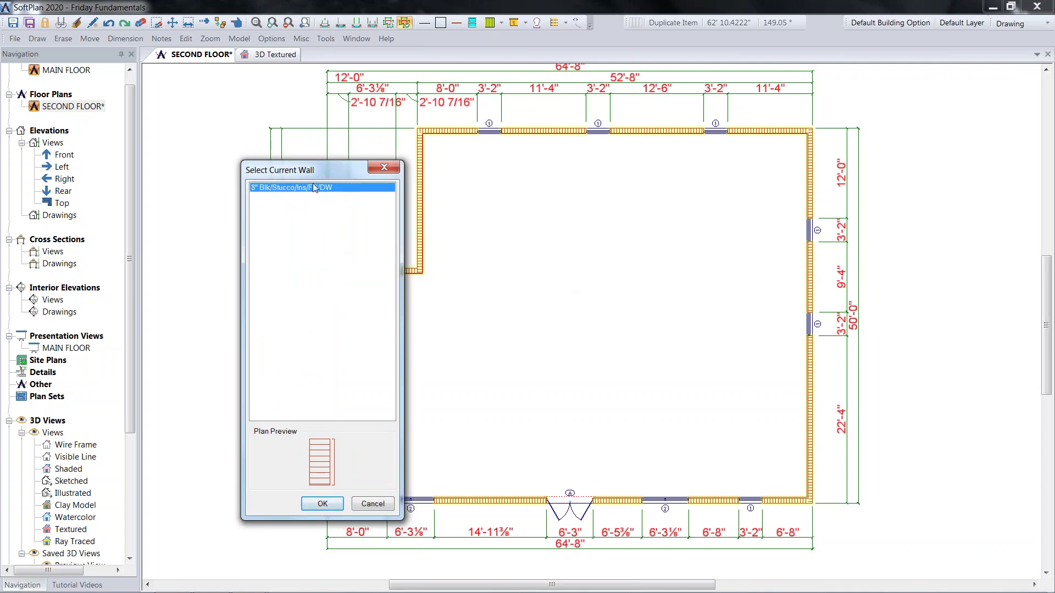
left_click(329, 497)
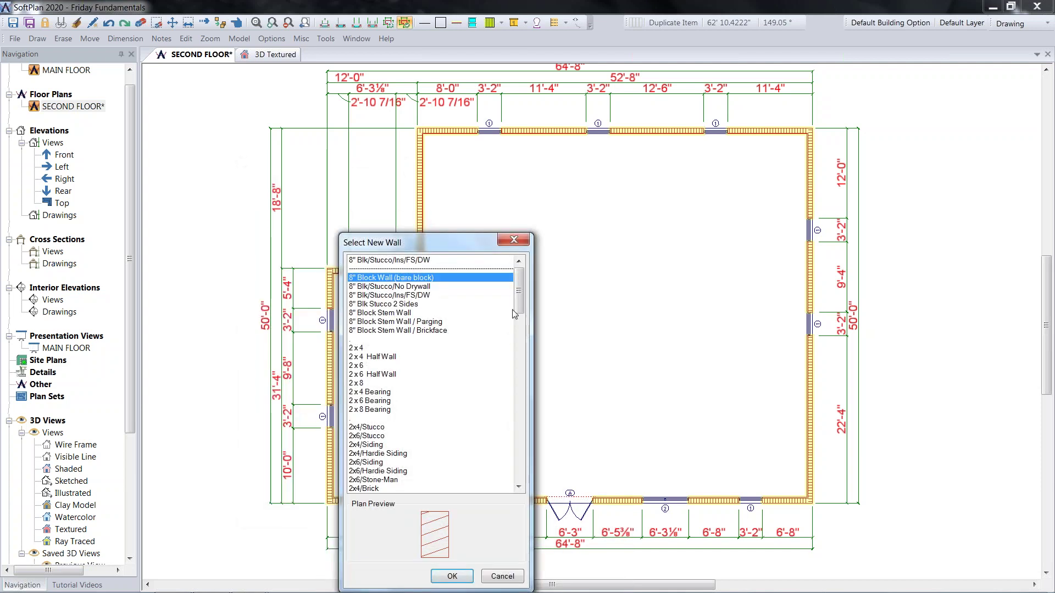
left_click_drag(520, 287, 520, 303)
left_click(376, 340)
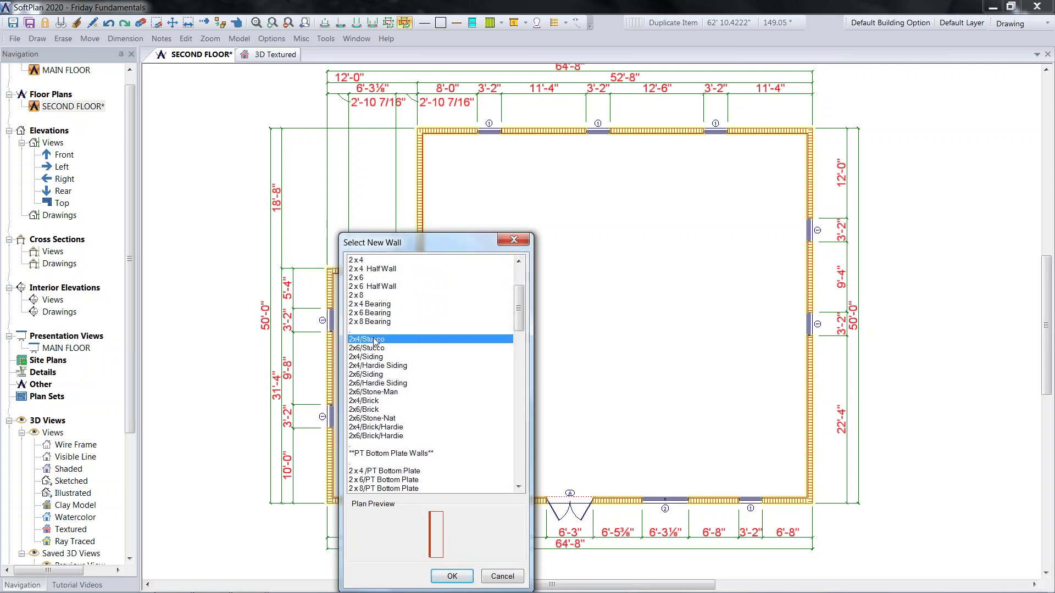
left_click(459, 580)
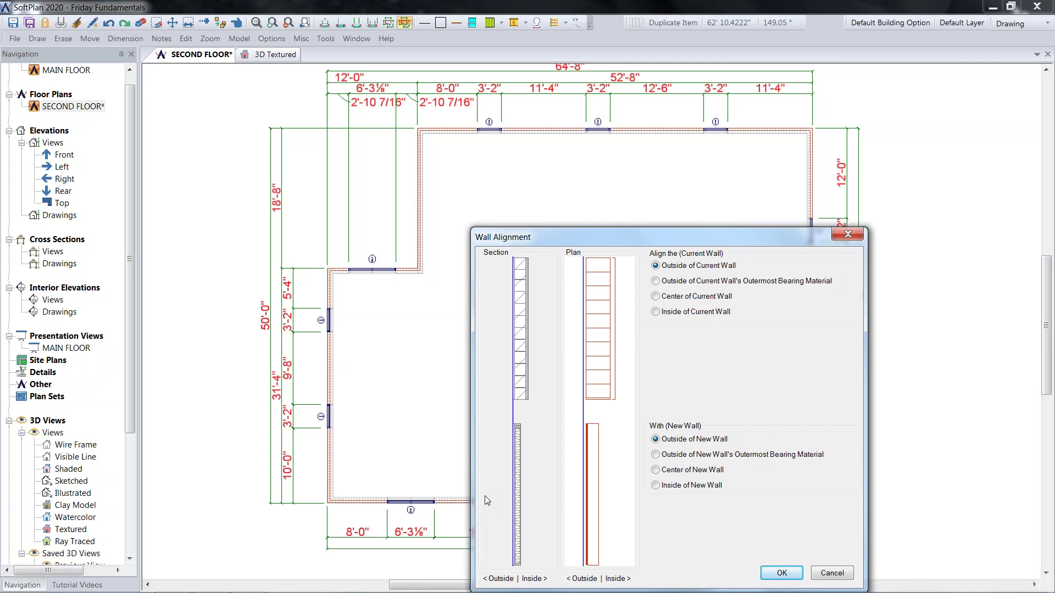
- Align the outside of both the current and new walls' outermost bearing material, and save the second floor drawing
left_click(656, 281)
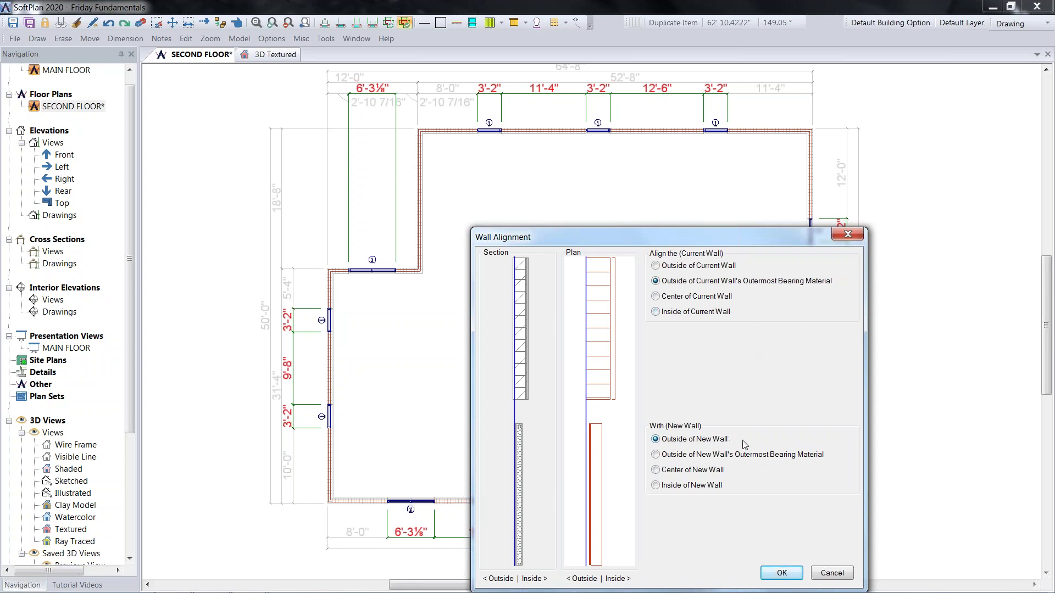
left_click(656, 455)
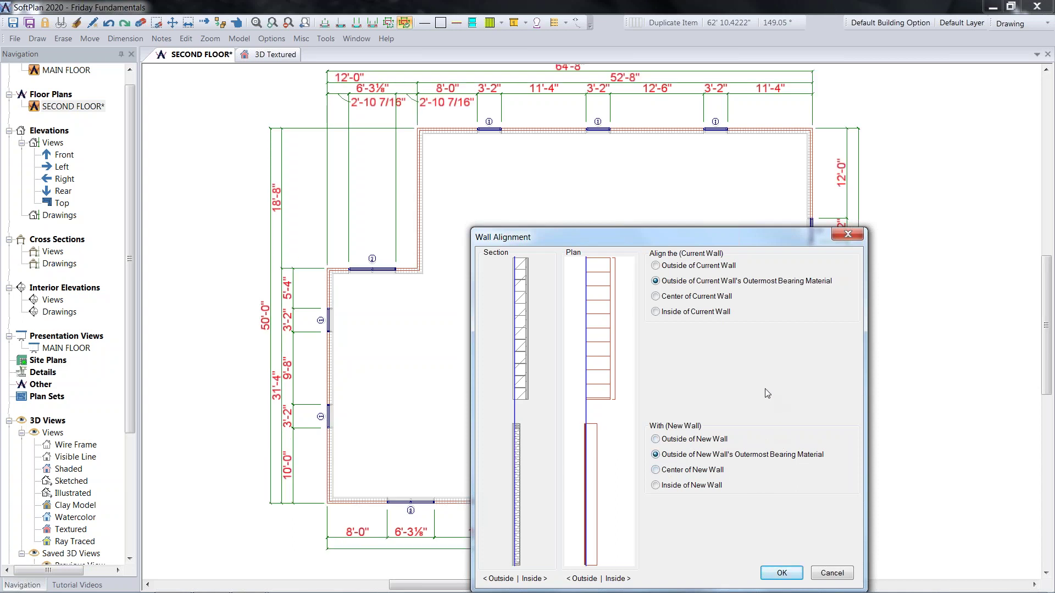
left_click(781, 573)
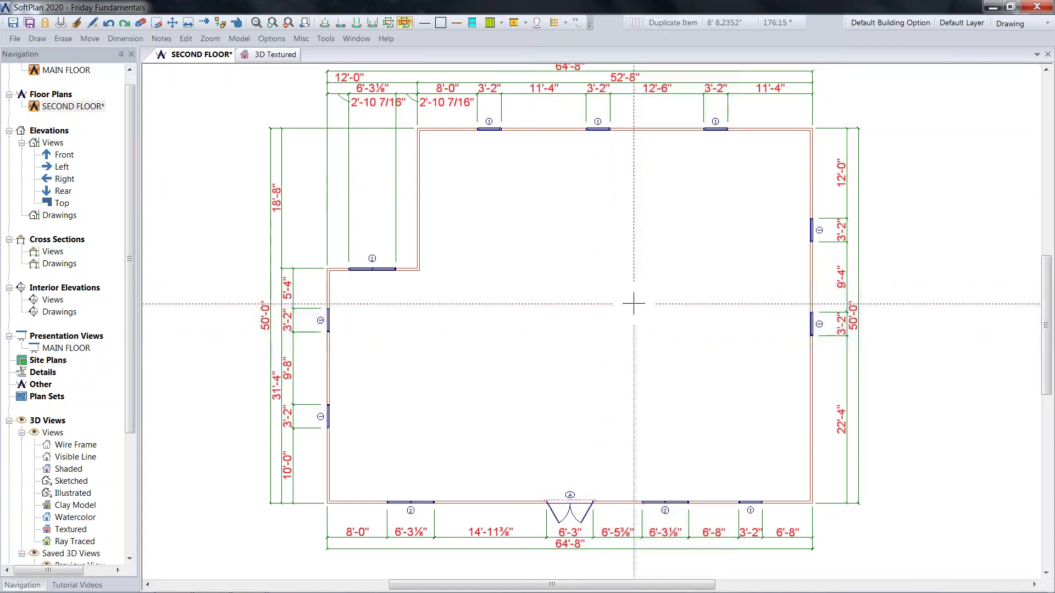
mouse_move(69, 72)
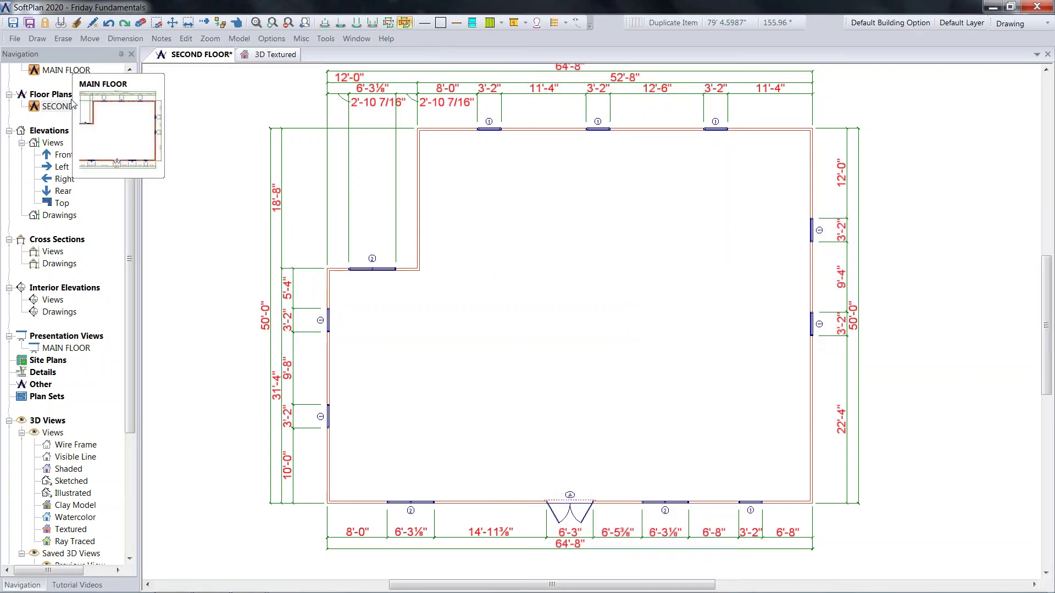
left_click(11, 24)
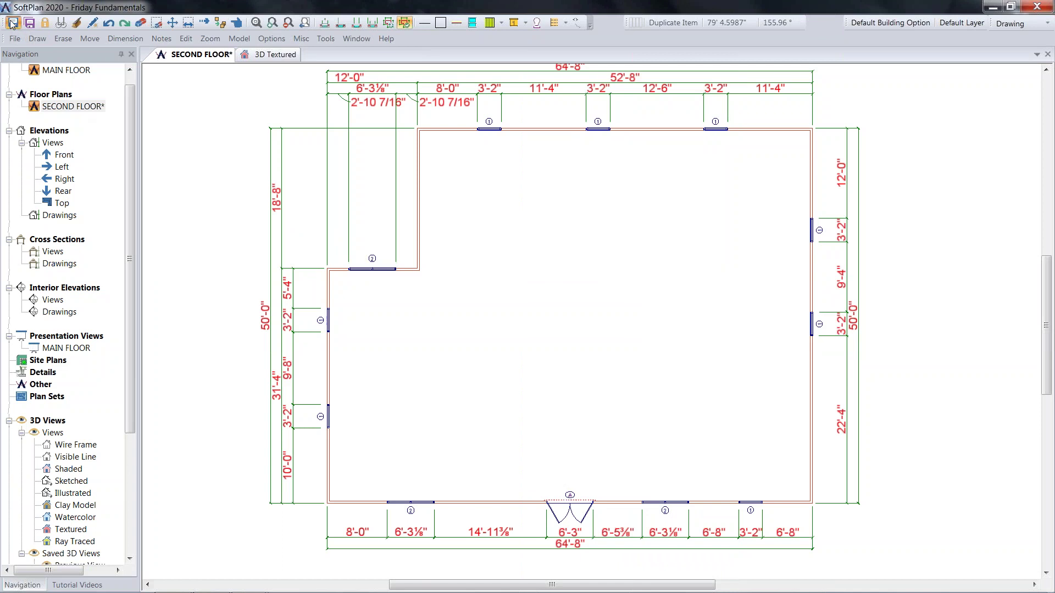
- Reopen the MAIN FLOOR drawing, place it first among the open drawings, and return to SECOND FLOOR
double_click(77, 74)
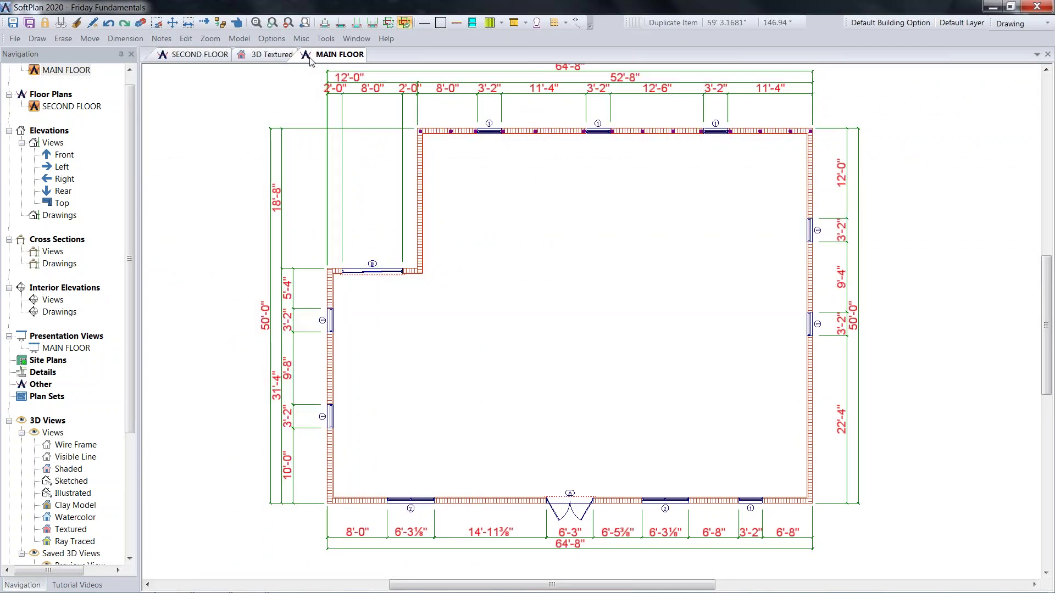
left_click_drag(286, 60, 165, 54)
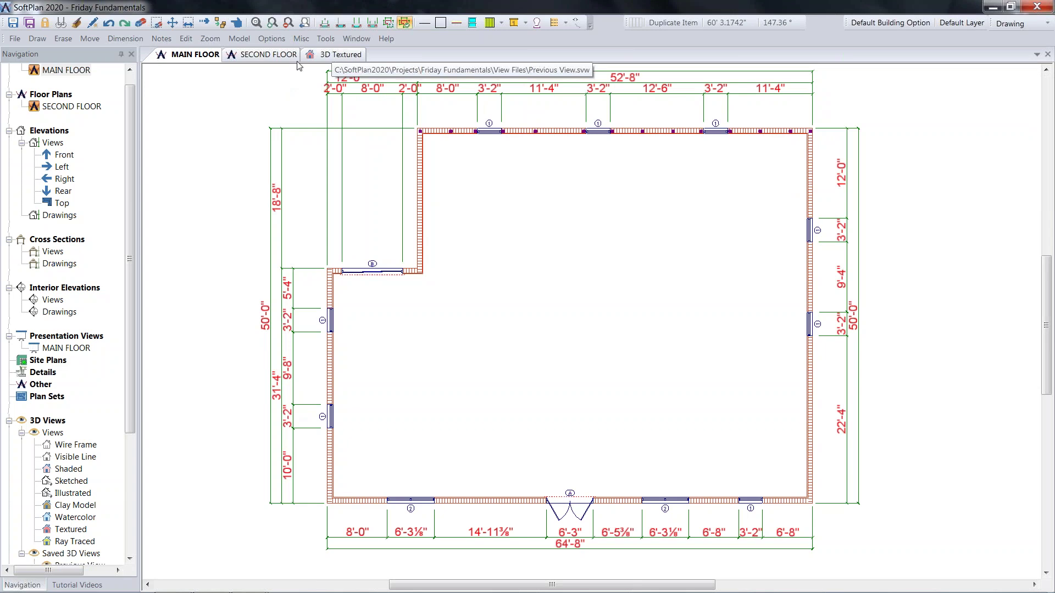
left_click(258, 55)
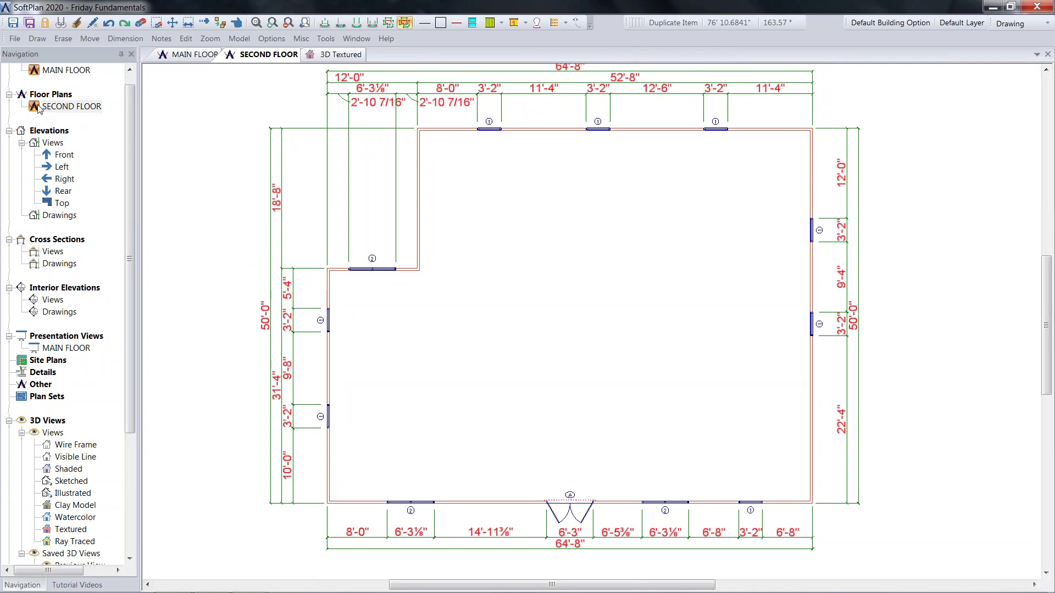
scroll(40, 94, "up", 1)
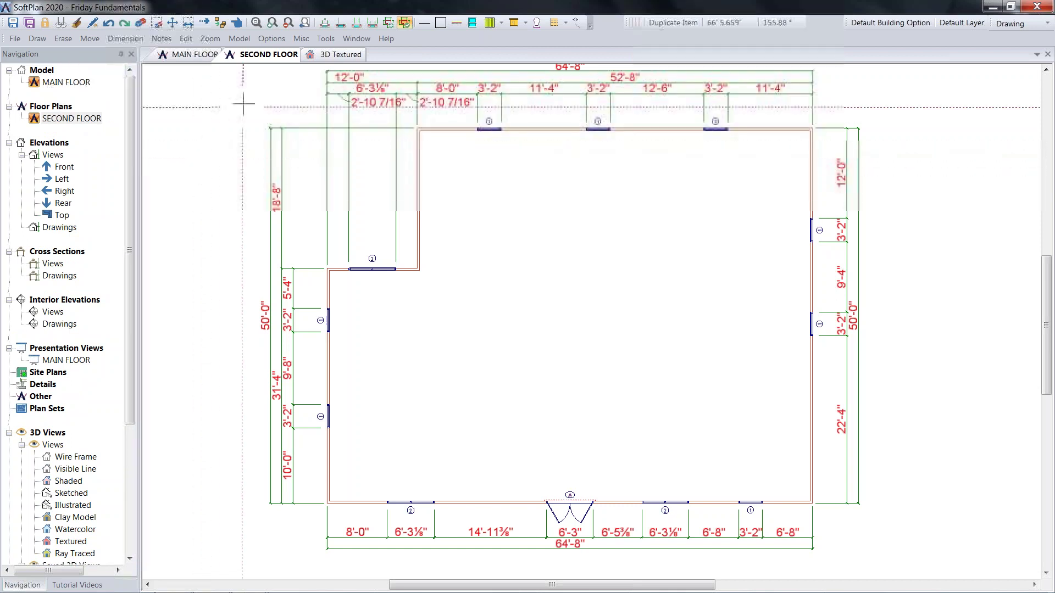
left_click(238, 46)
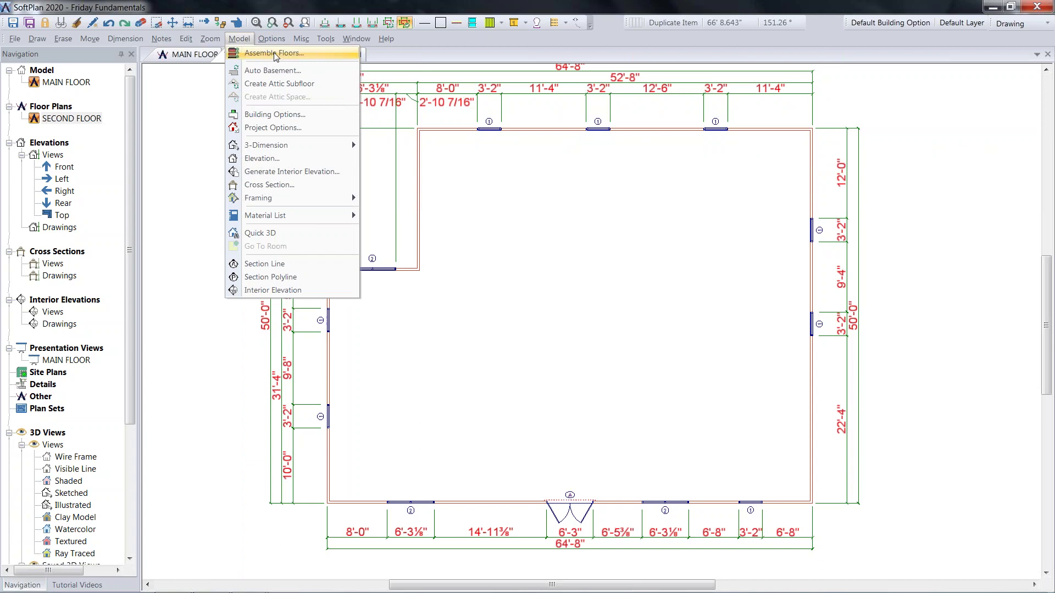
left_click(276, 53)
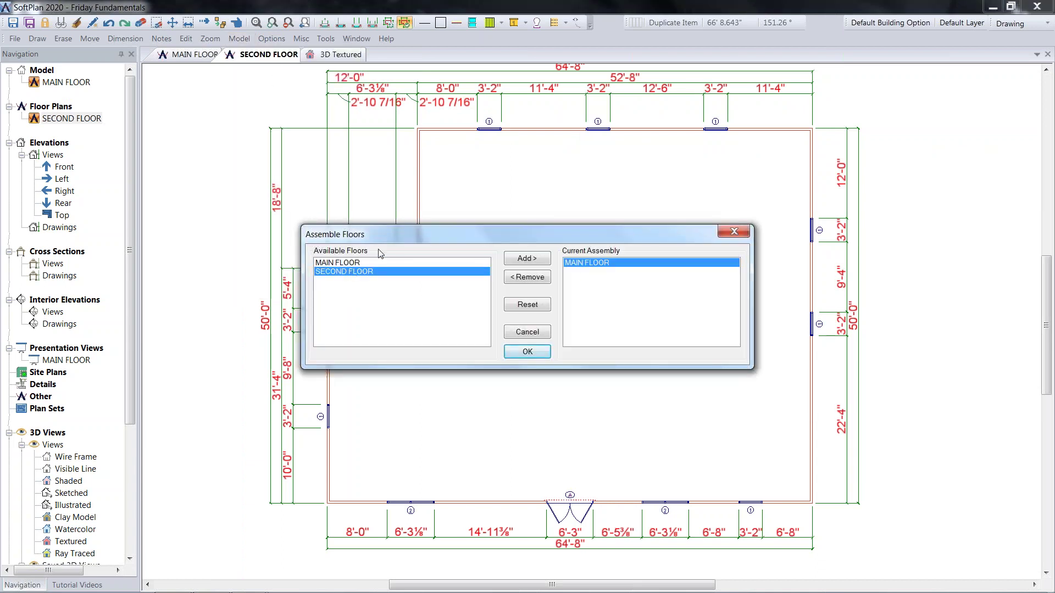
left_click(537, 332)
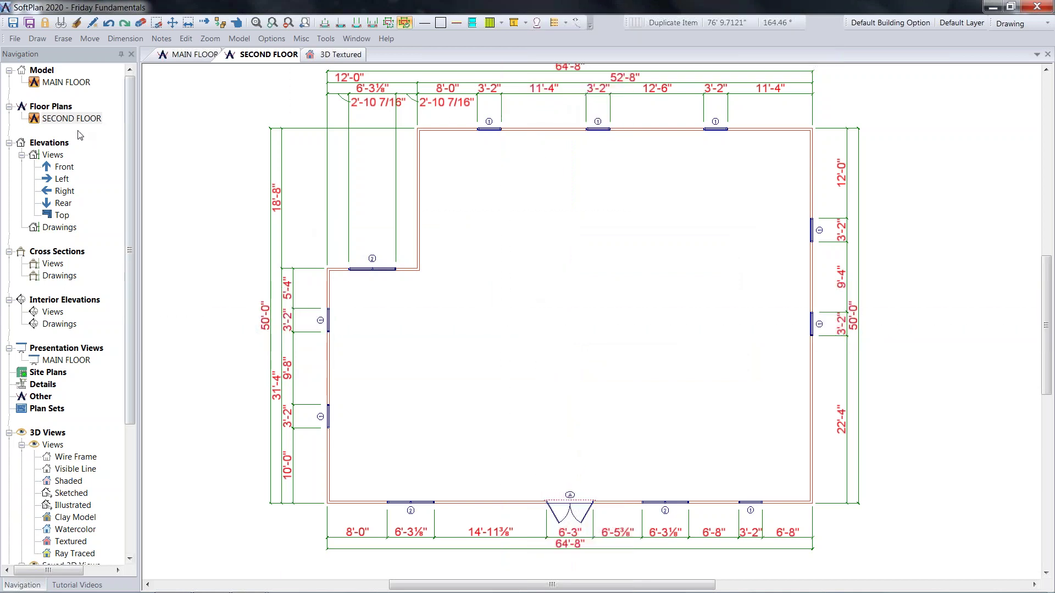
- Move the SECOND FLOOR plan out of Floor Plans into the Model assembly, above MAIN FLOOR
left_click_drag(38, 122, 42, 70)
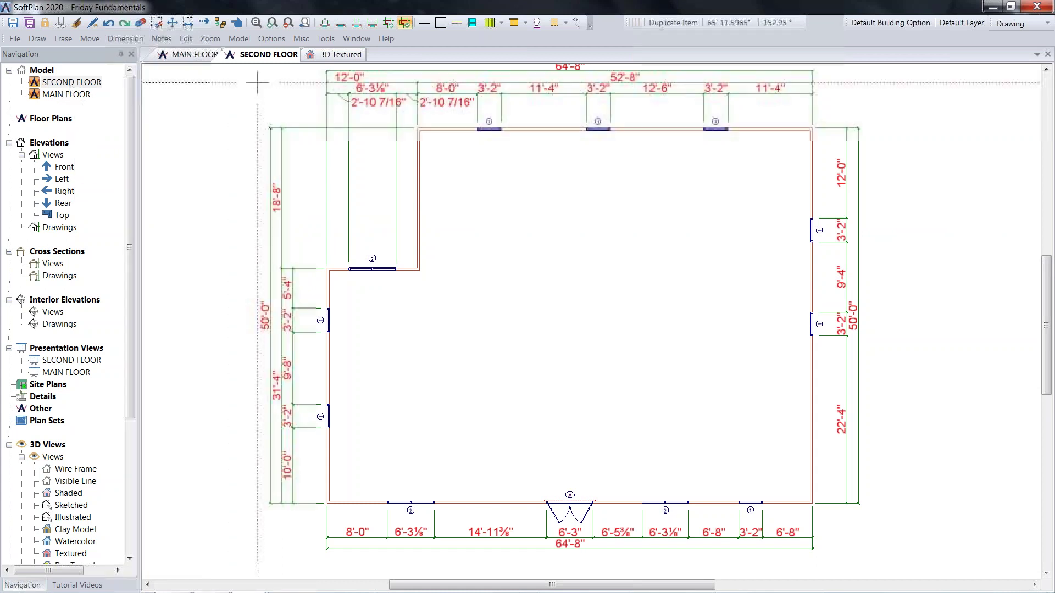
- Switch the SECOND FLOOR drawing to Floor System mode and erase the slab and footing copied from the main floor
left_click(336, 54)
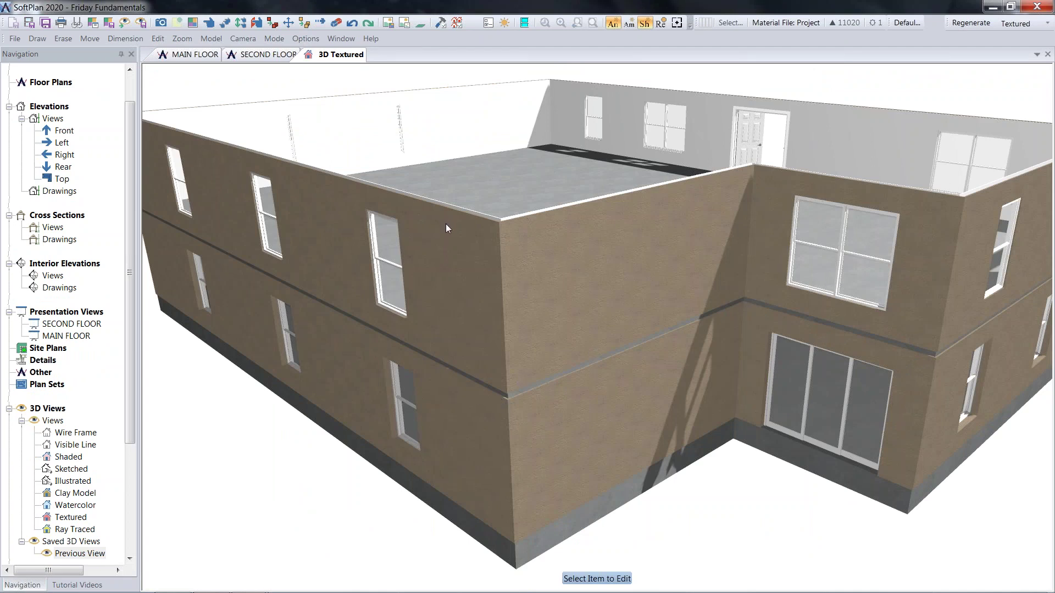
left_click(253, 55)
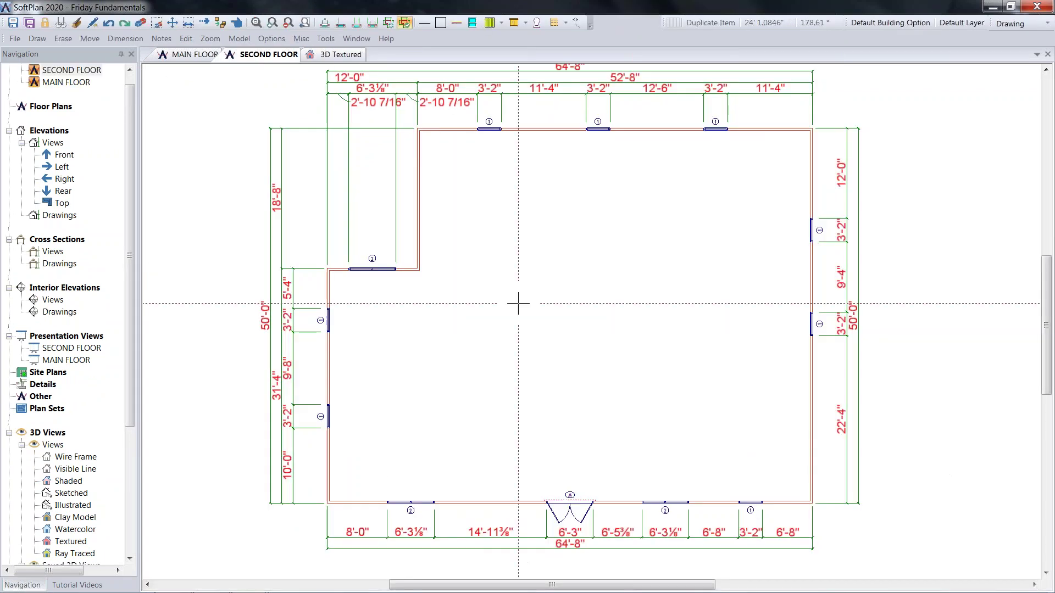
left_click(1006, 25)
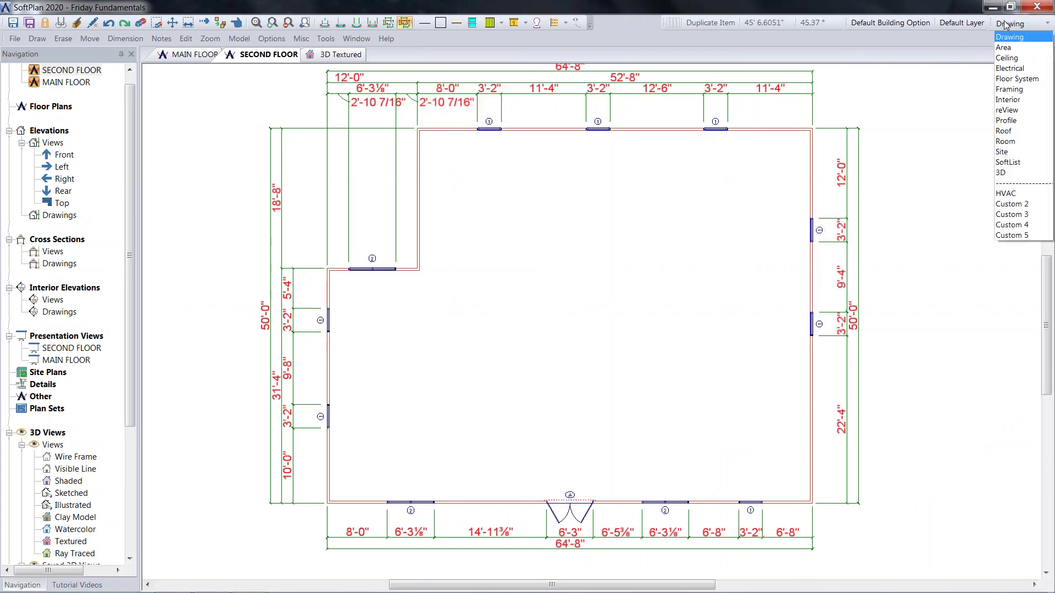
left_click(1015, 79)
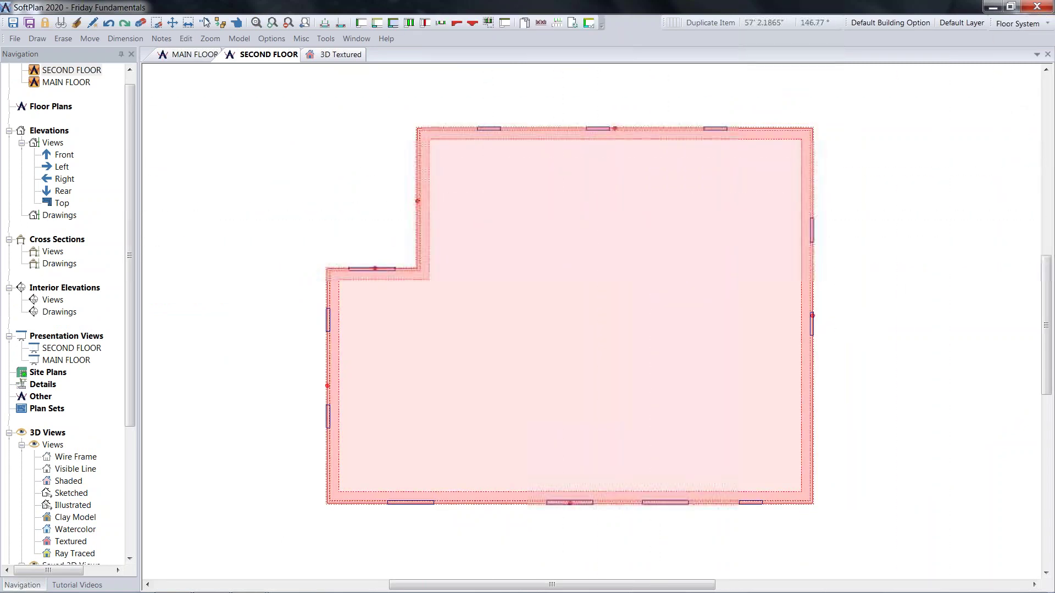
left_click(87, 54)
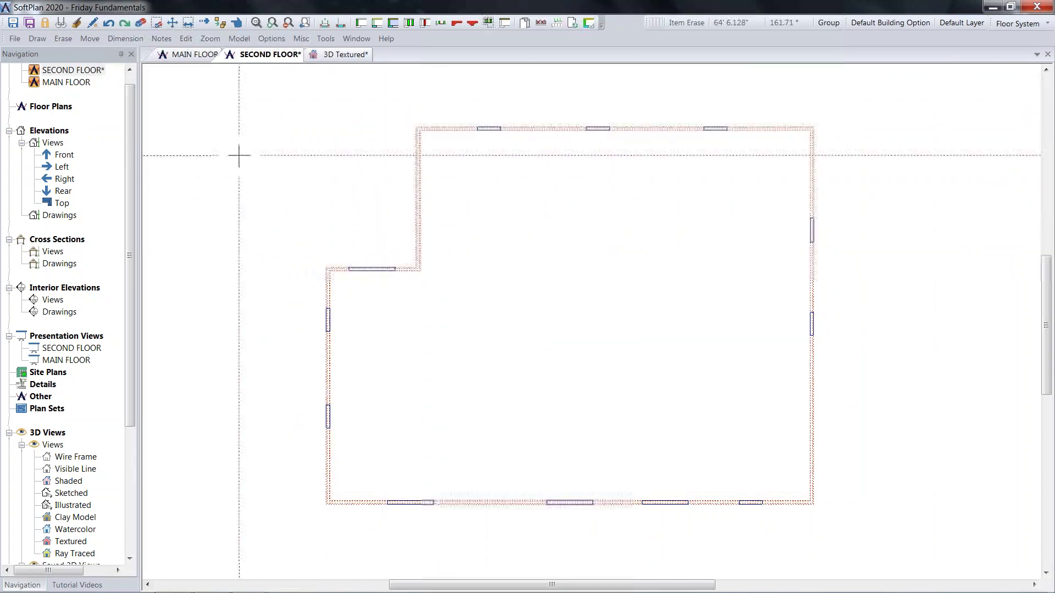
- Review the joist dimensions in the Floor System Options and turn off the Pressure Treated setting for the sill plate
left_click(37, 39)
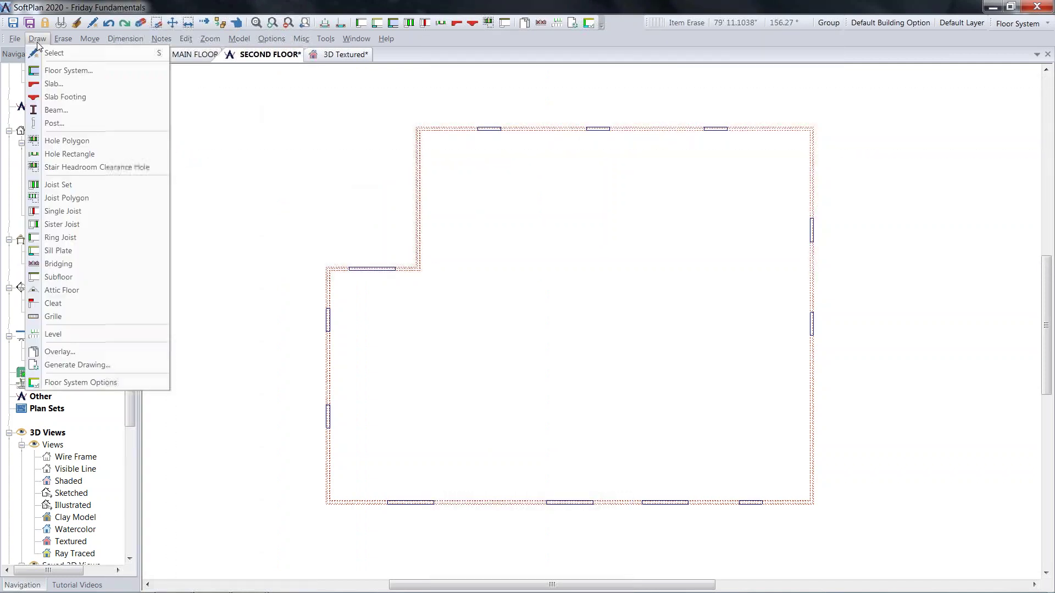
left_click(103, 385)
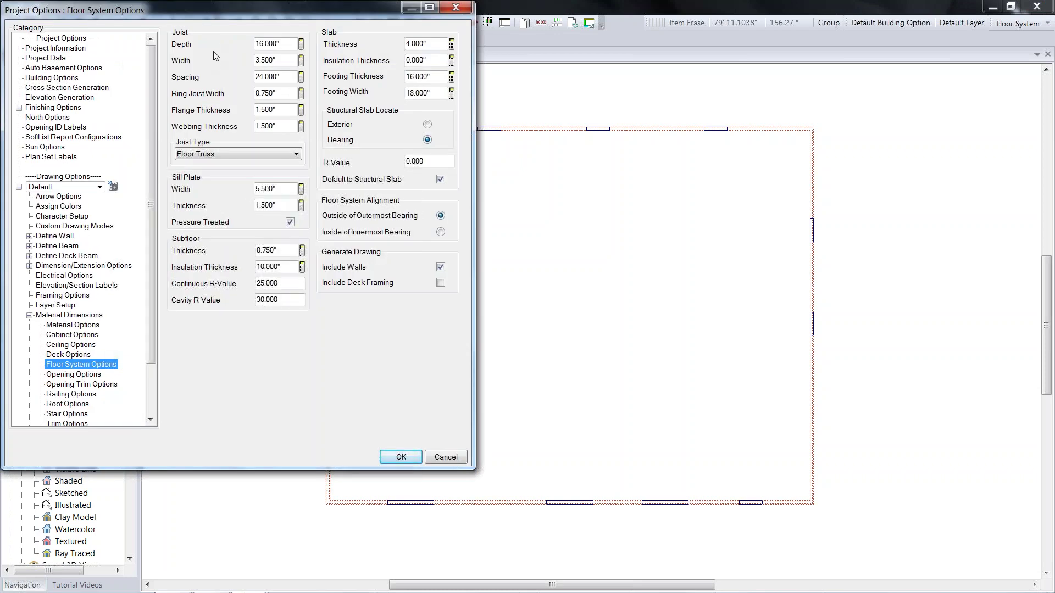
double_click(287, 44)
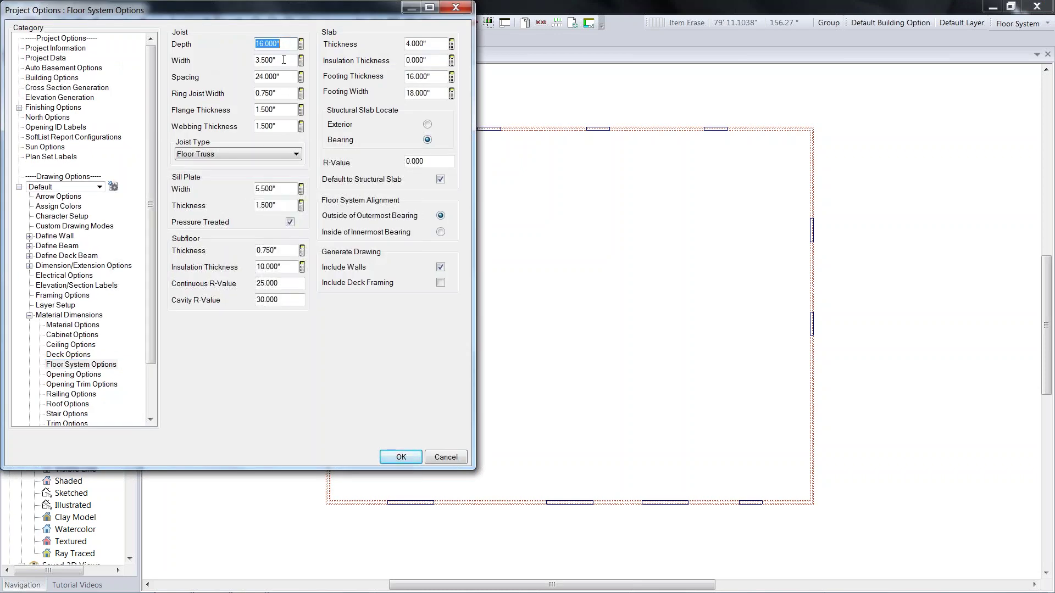
double_click(283, 60)
double_click(282, 78)
double_click(283, 94)
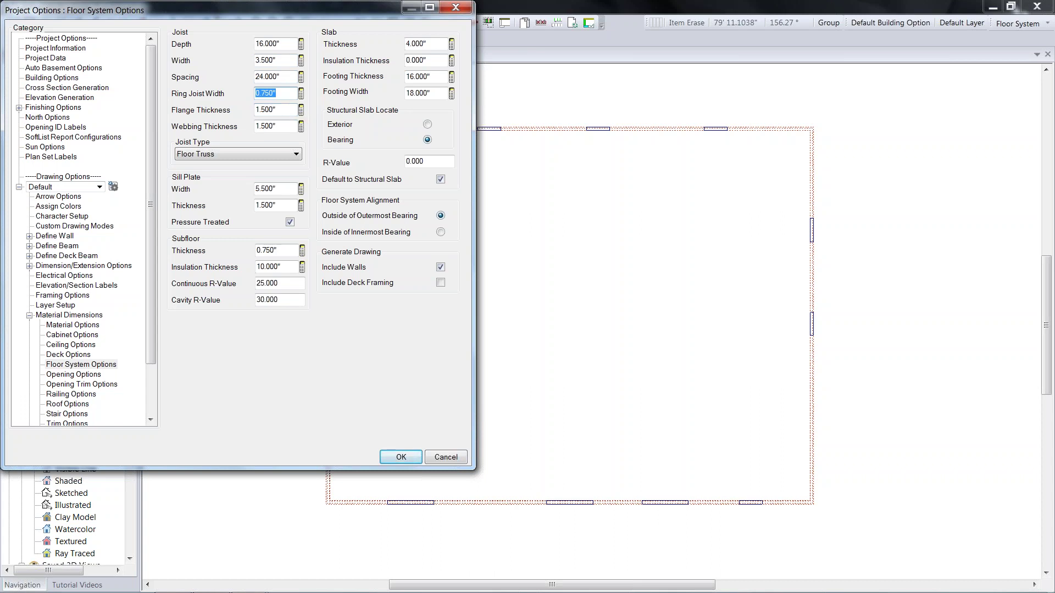
double_click(287, 127)
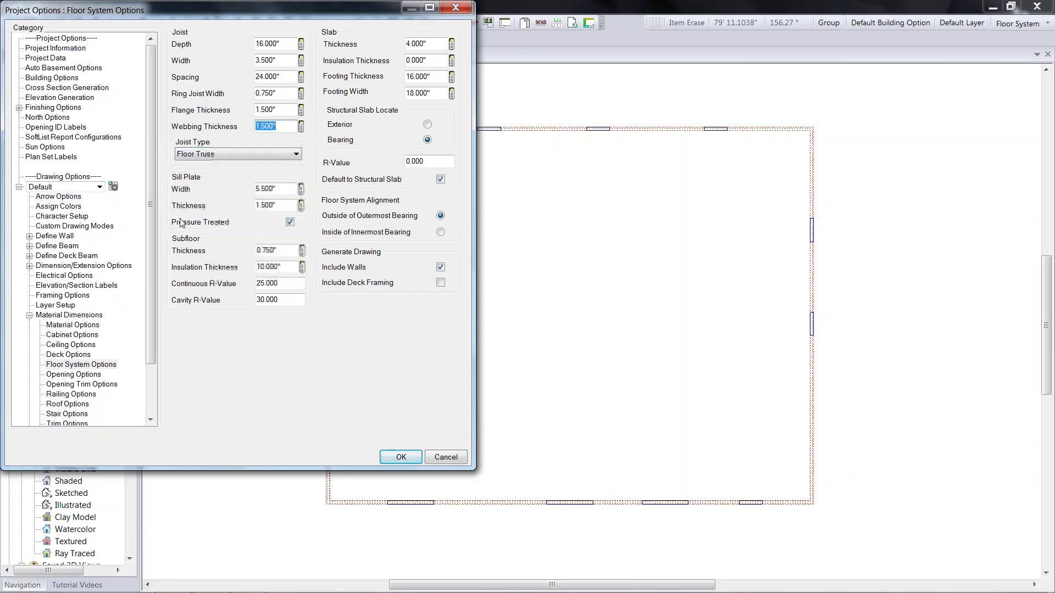
left_click(290, 222)
left_click(400, 457)
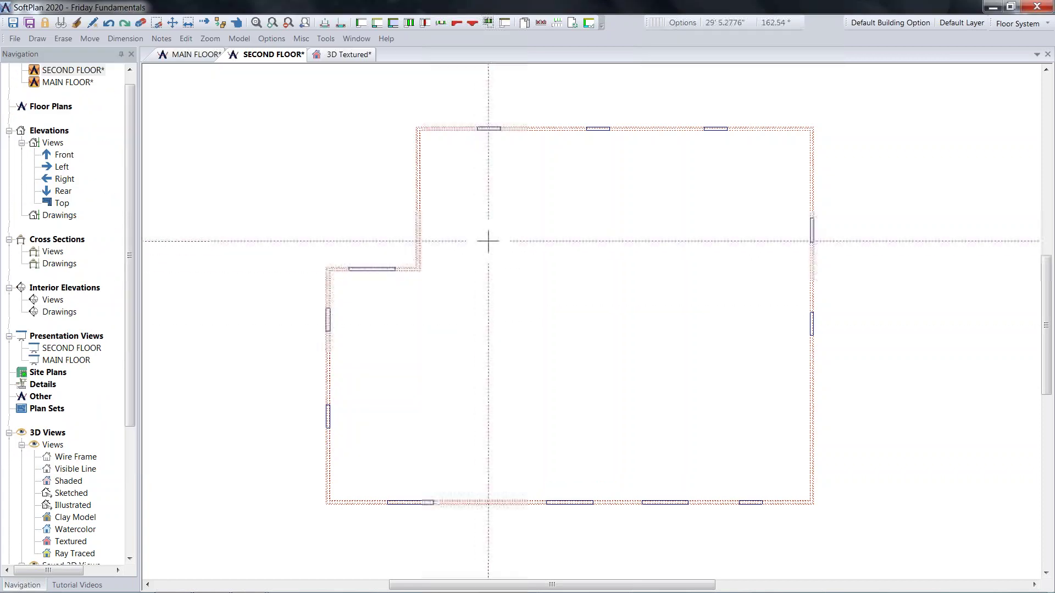
- Auto-trace a second floor floor system inside the exterior walls with joists, ring joist and subfloor, leaving out the sill plate
scroll(385, 354, "up", 2)
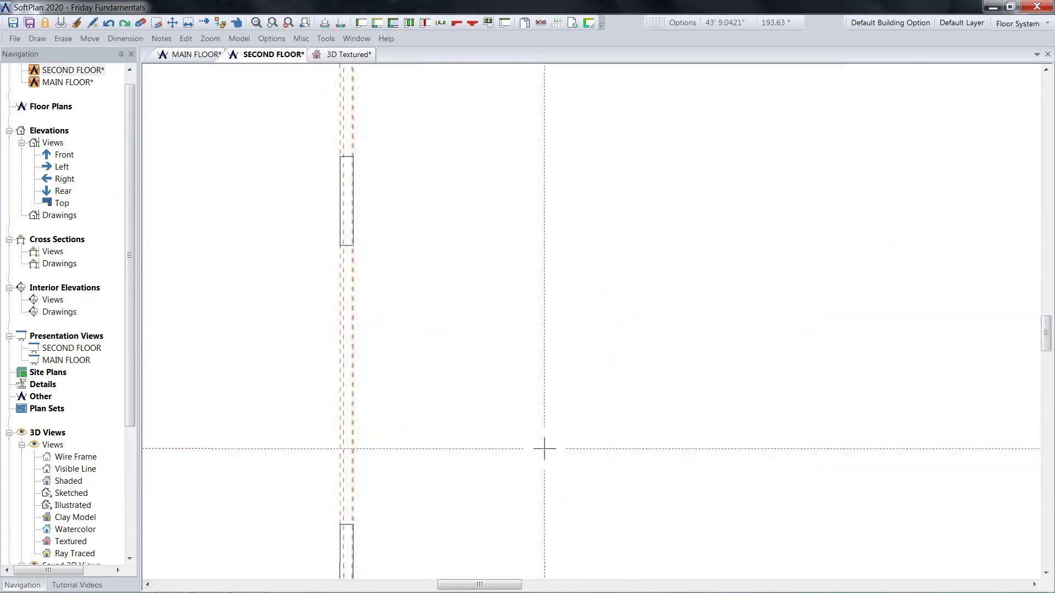
middle_click(630, 227)
left_click(38, 40)
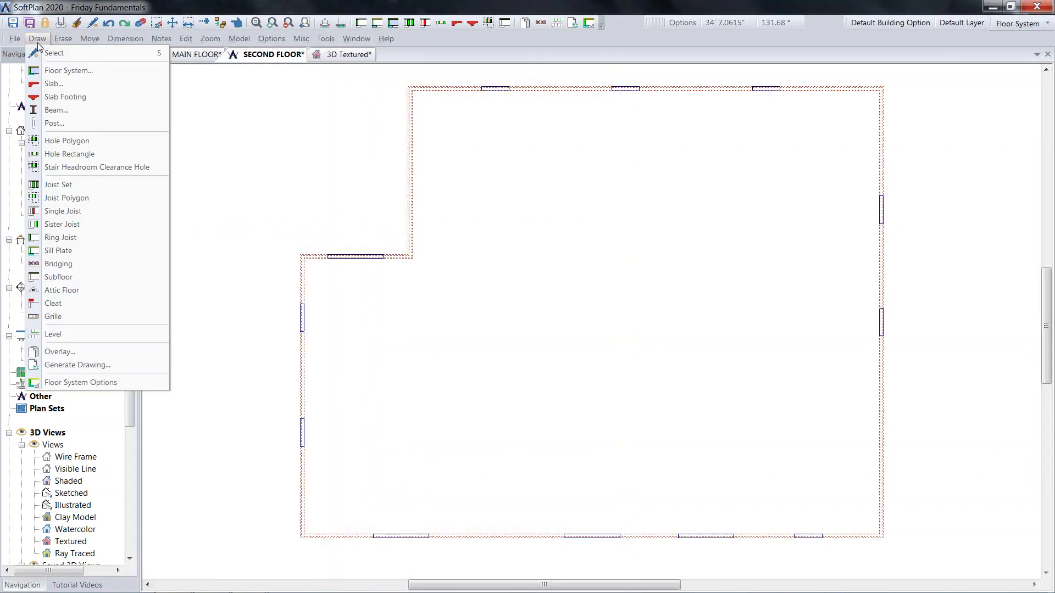
left_click(52, 69)
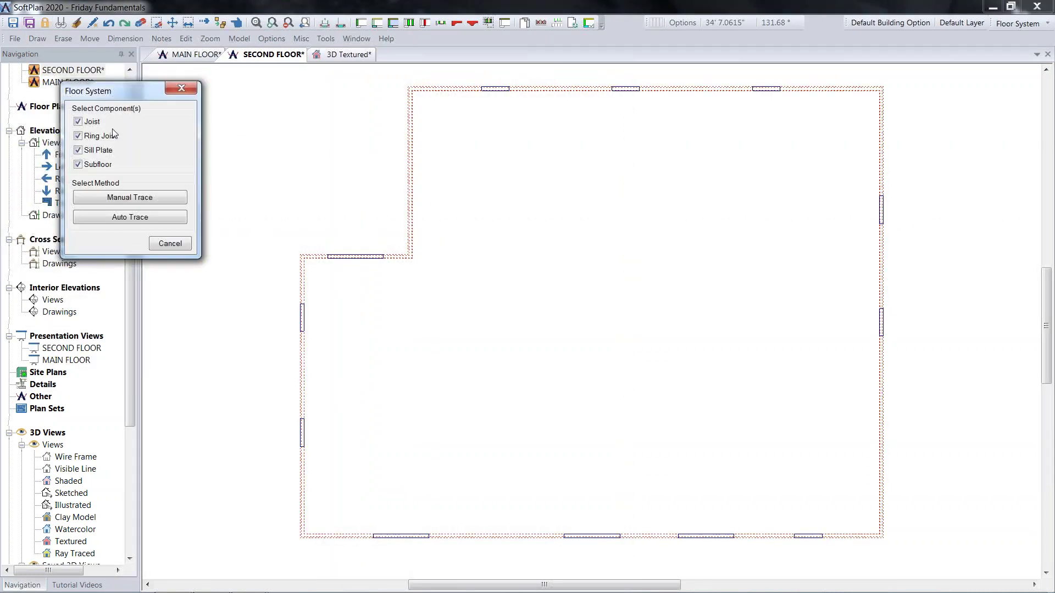
left_click(78, 151)
left_click(144, 218)
left_click(629, 288)
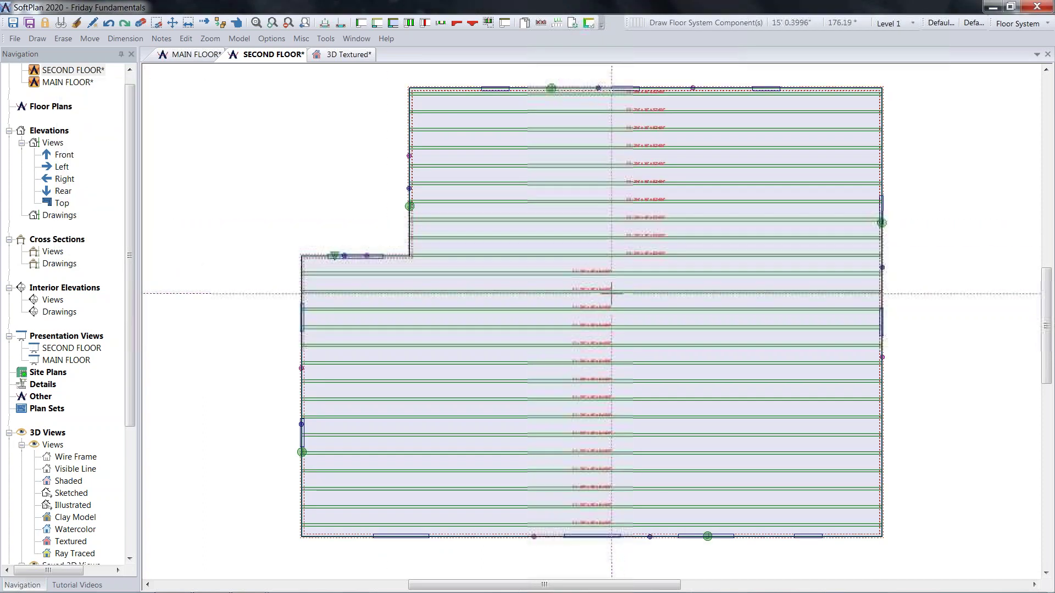
- Make the joist edge along the plan's right-hand exterior wall the reference edge to change the joist direction
scroll(593, 300, "up", 3)
scroll(592, 320, "up", 2)
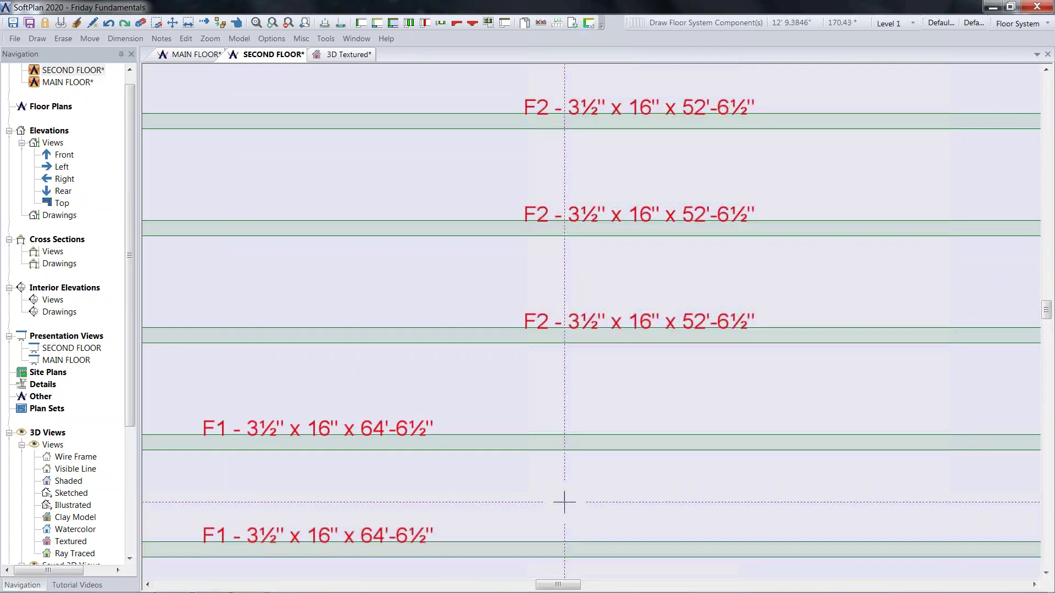
scroll(537, 436, "down", 5)
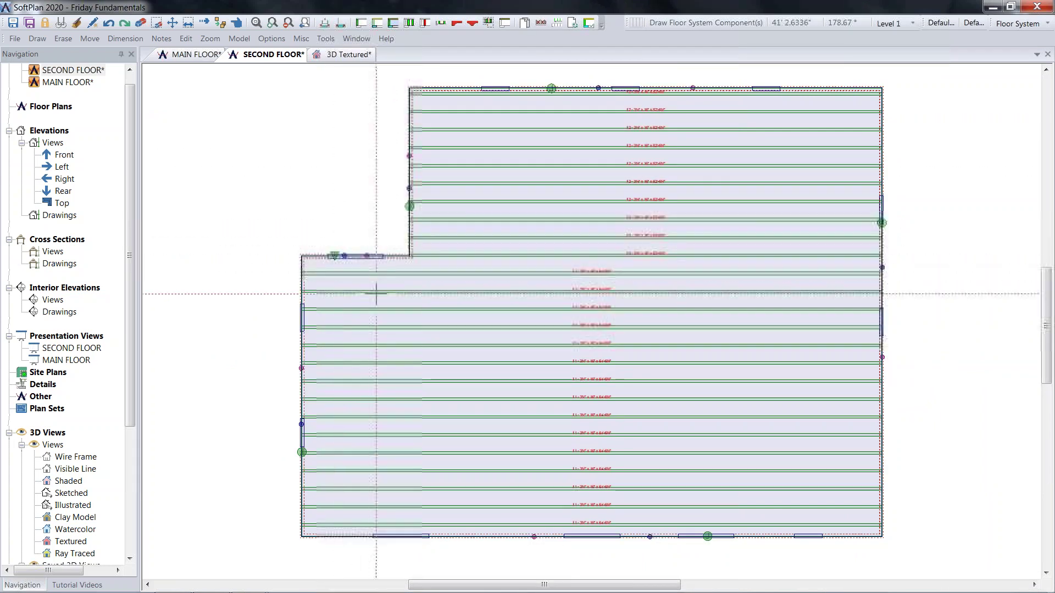
scroll(873, 243, "up", 4)
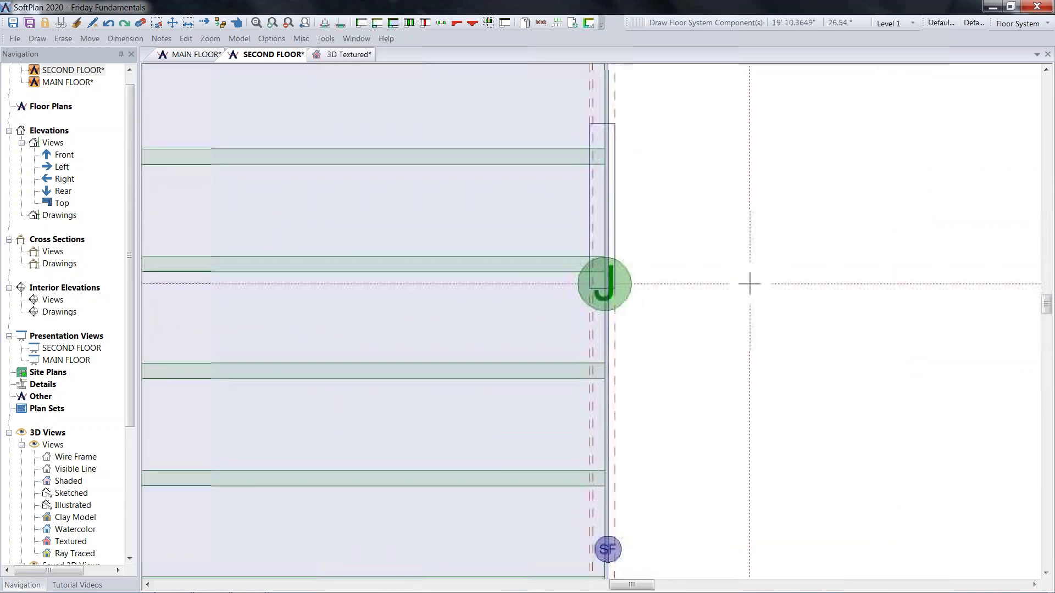
left_click(187, 39)
left_click(211, 53)
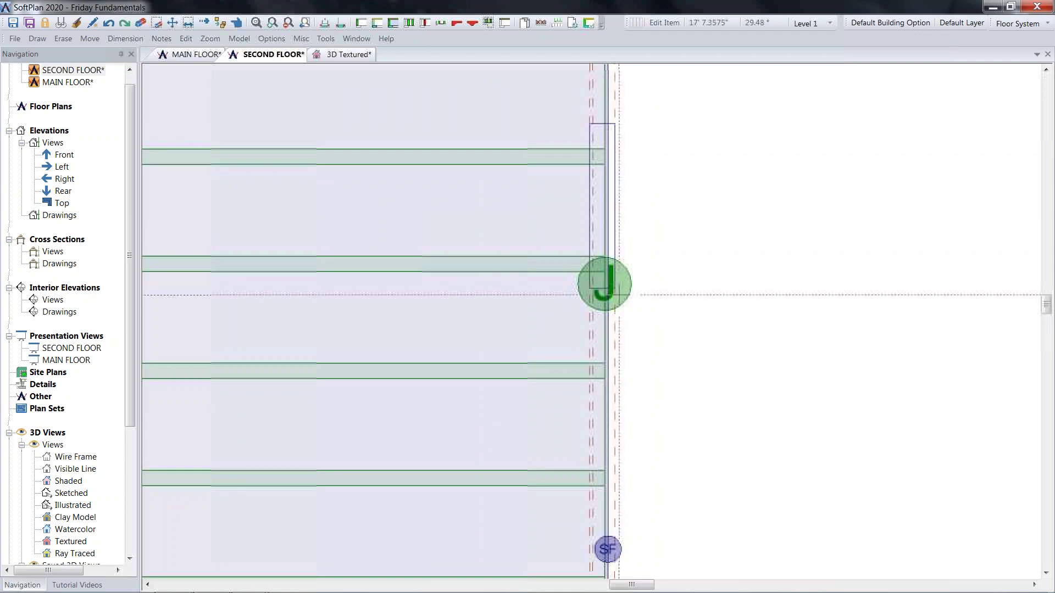
left_click(622, 295)
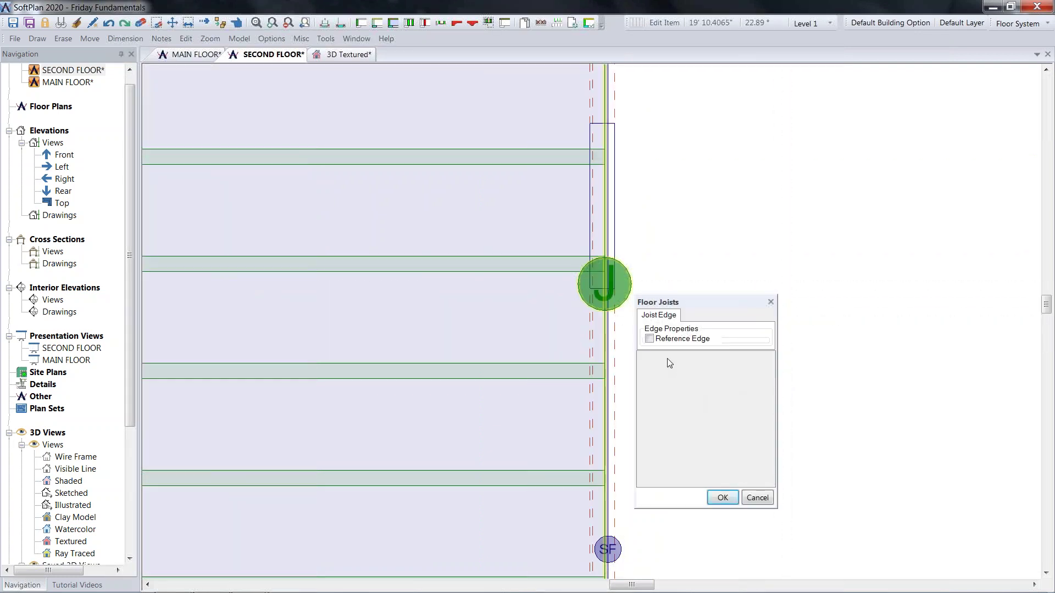
left_click(649, 339)
left_click(723, 498)
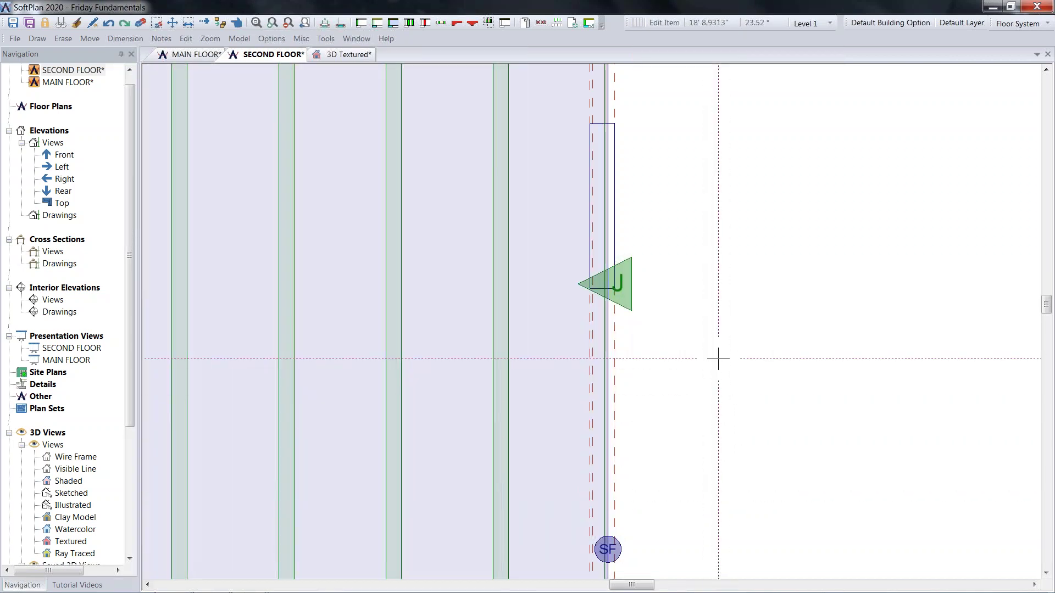
middle_click(718, 359)
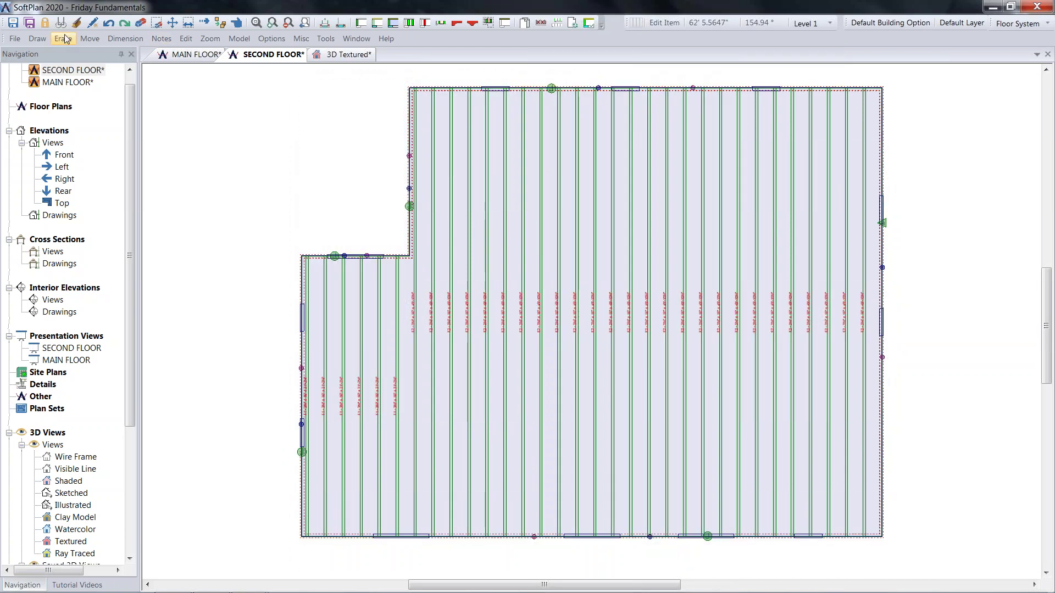
- Examine the stacked exterior walls and the second floor subfloor from several angles in the 3D Textured view
left_click(348, 55)
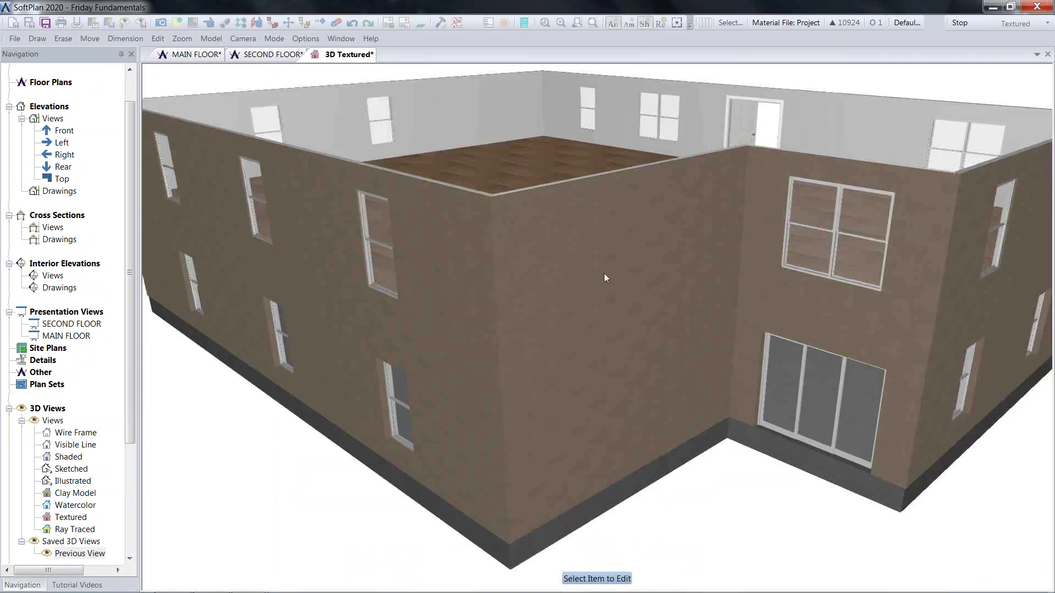
middle_click_drag(605, 272, 661, 281)
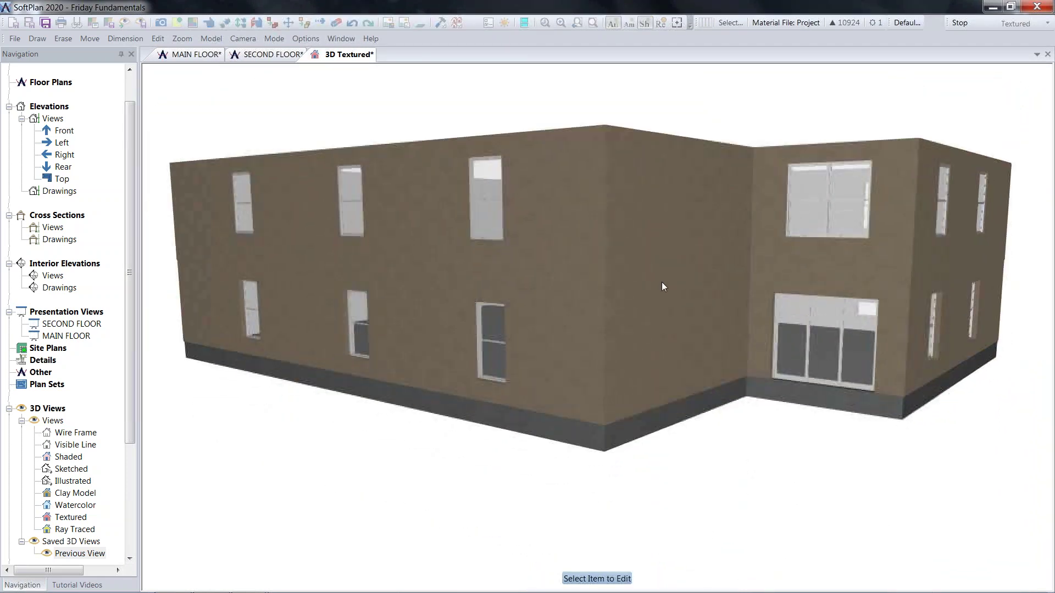
scroll(670, 338, "up", 2)
middle_click_drag(671, 333, 774, 380)
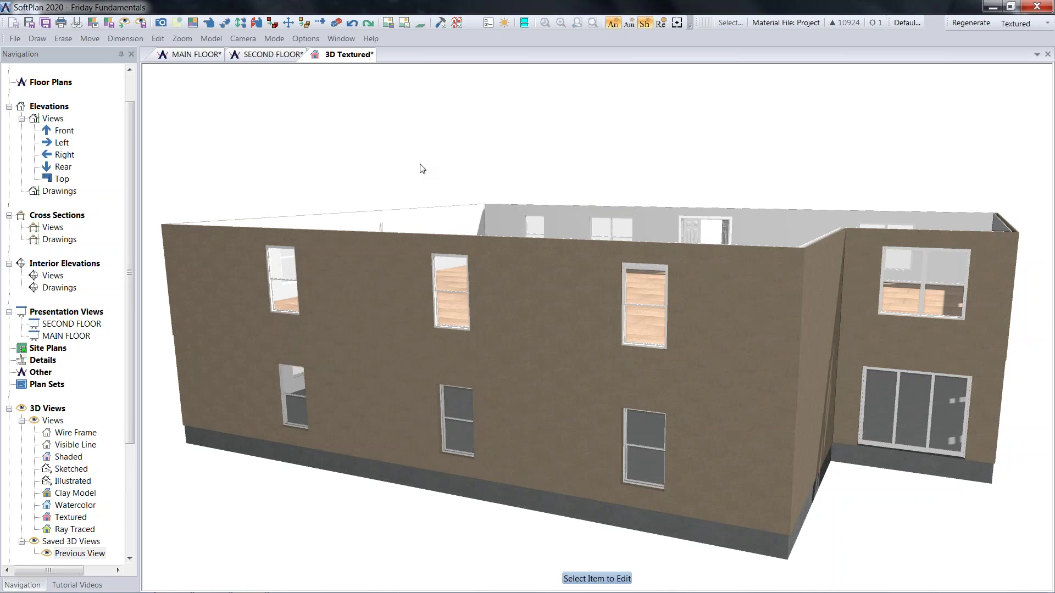
middle_click_drag(664, 406, 651, 390)
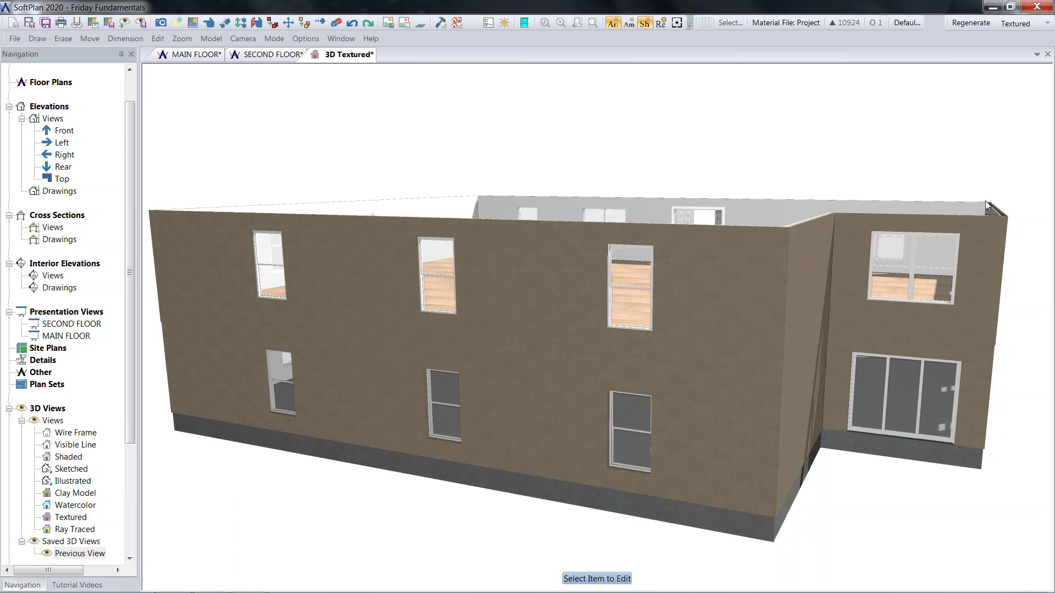
middle_click_drag(937, 231, 861, 273)
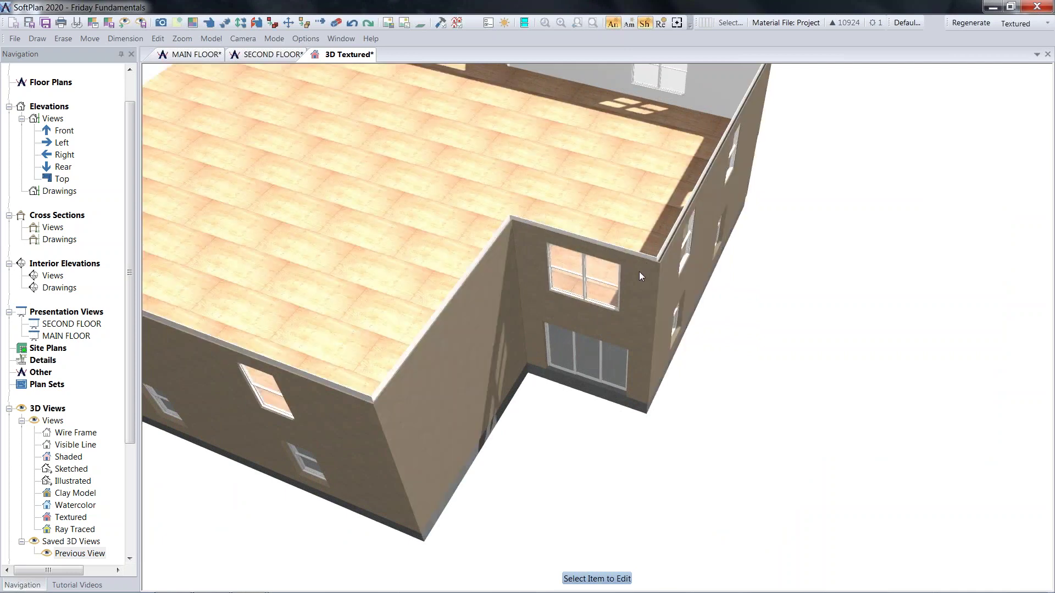
middle_click_drag(562, 245, 710, 229)
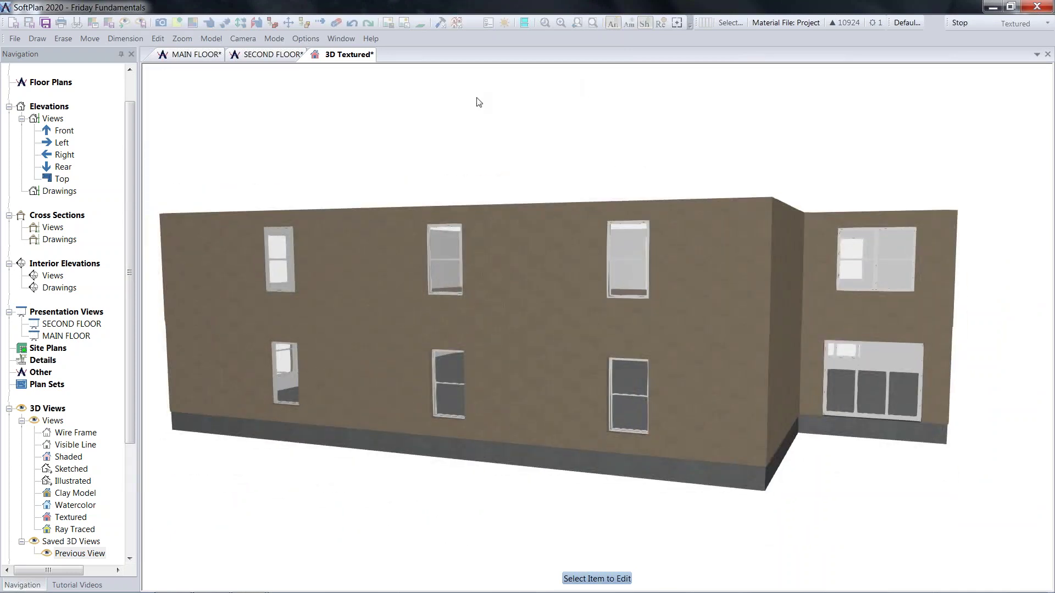
- Turn on extraction of framing in the 3D view, including ceiling system, floor system, roof framing and wall framing, and inspect the building
left_click(305, 39)
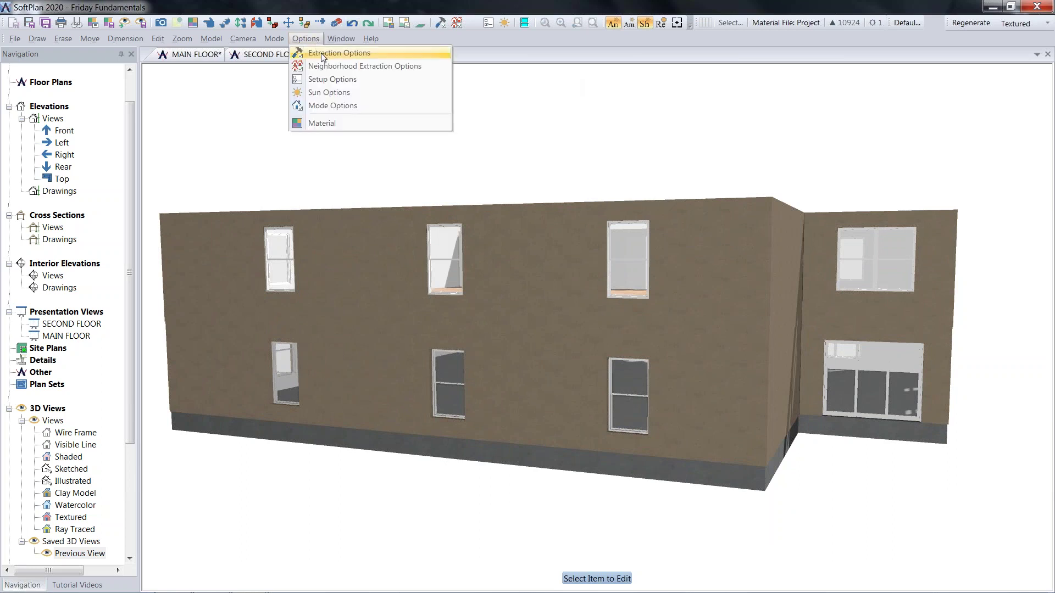
left_click(322, 57)
left_click(345, 115)
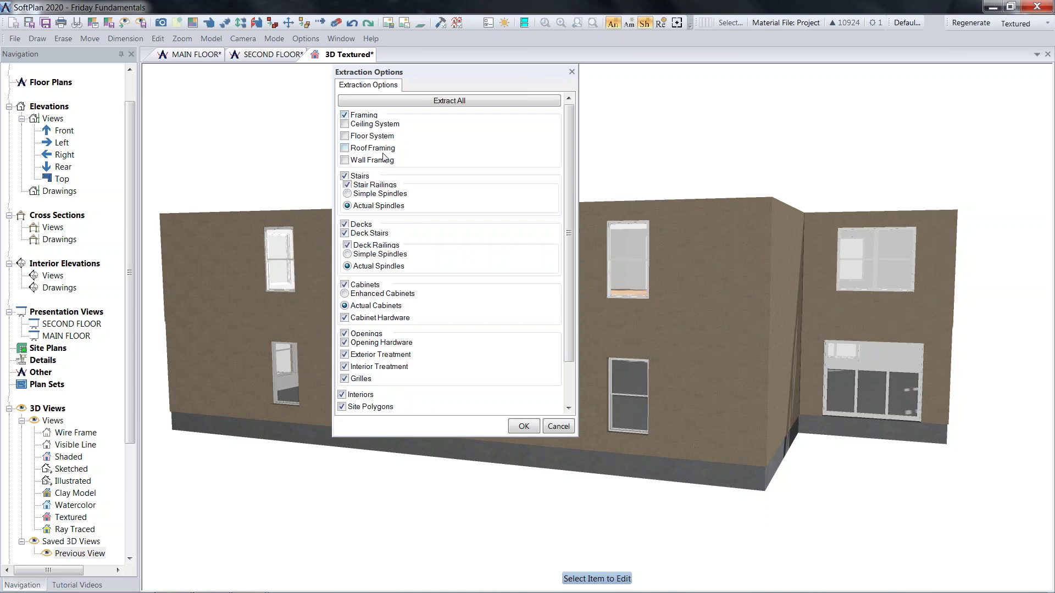
left_click(345, 124)
left_click(345, 136)
left_click(345, 148)
left_click(345, 161)
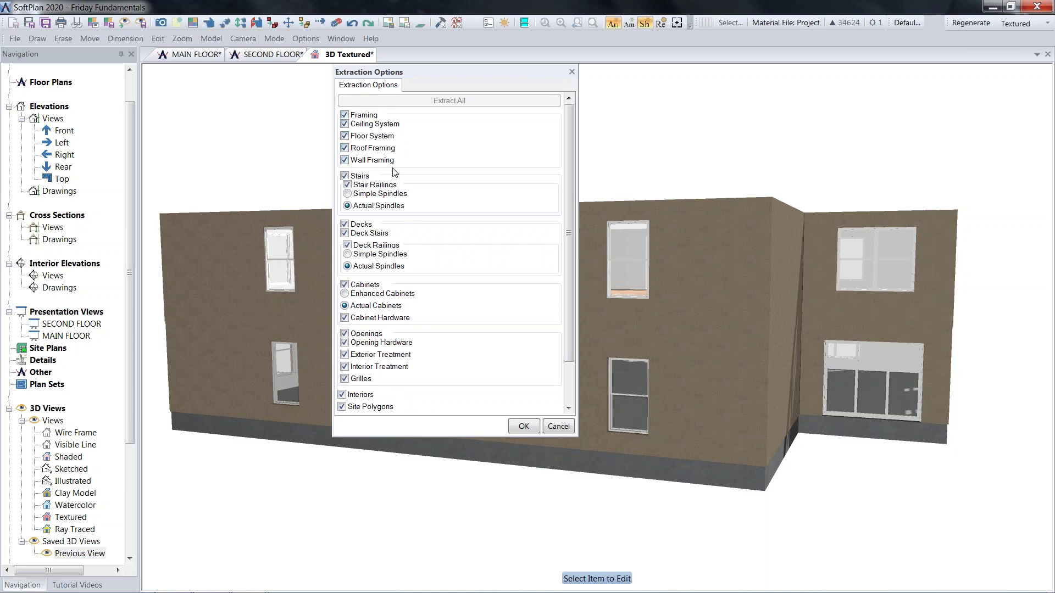
left_click(531, 427)
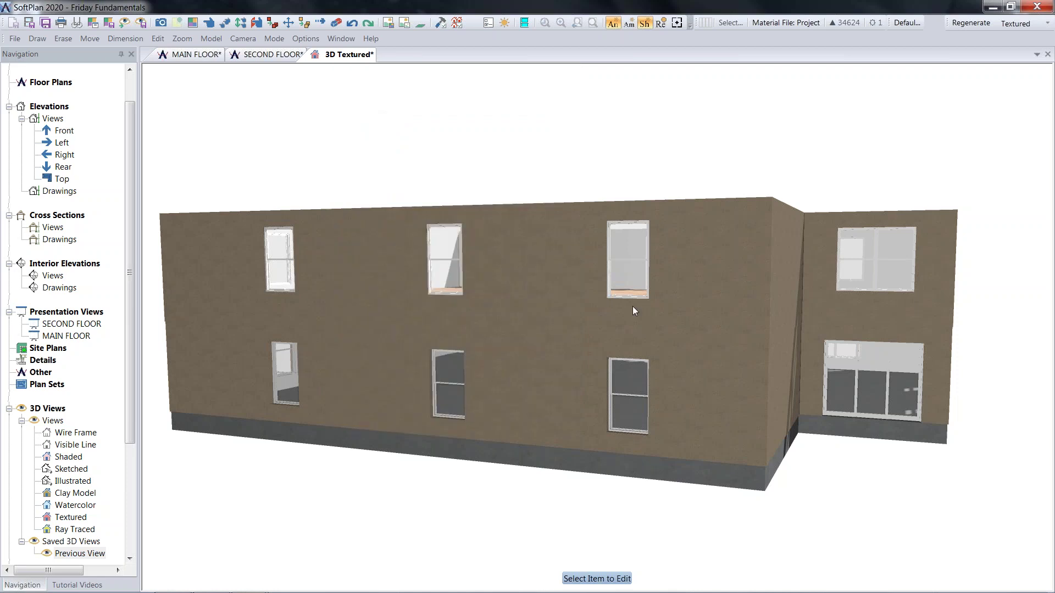
middle_click_drag(715, 278, 713, 298)
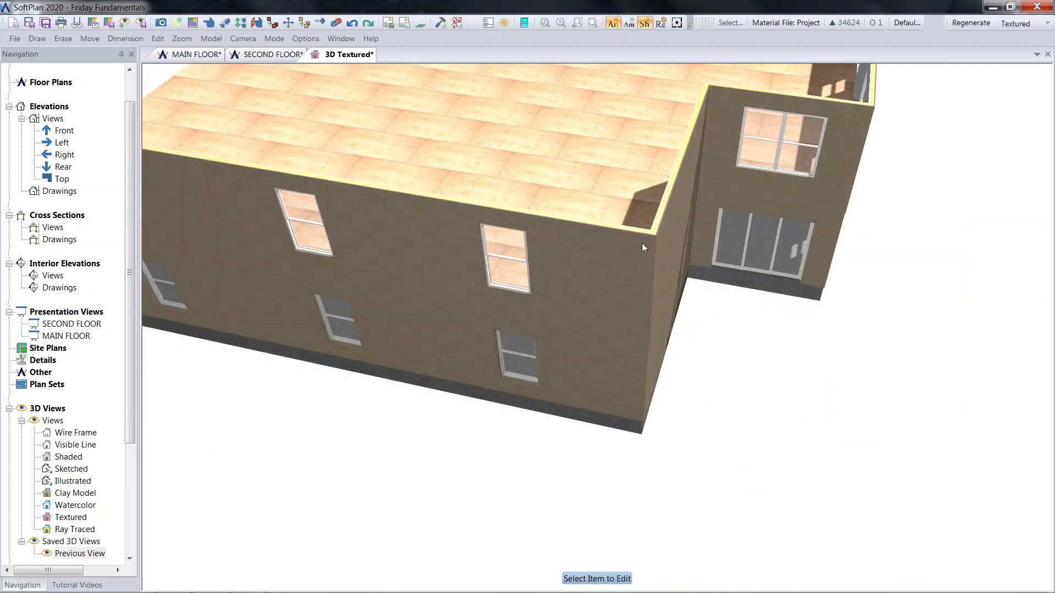
middle_click_drag(649, 247, 732, 207)
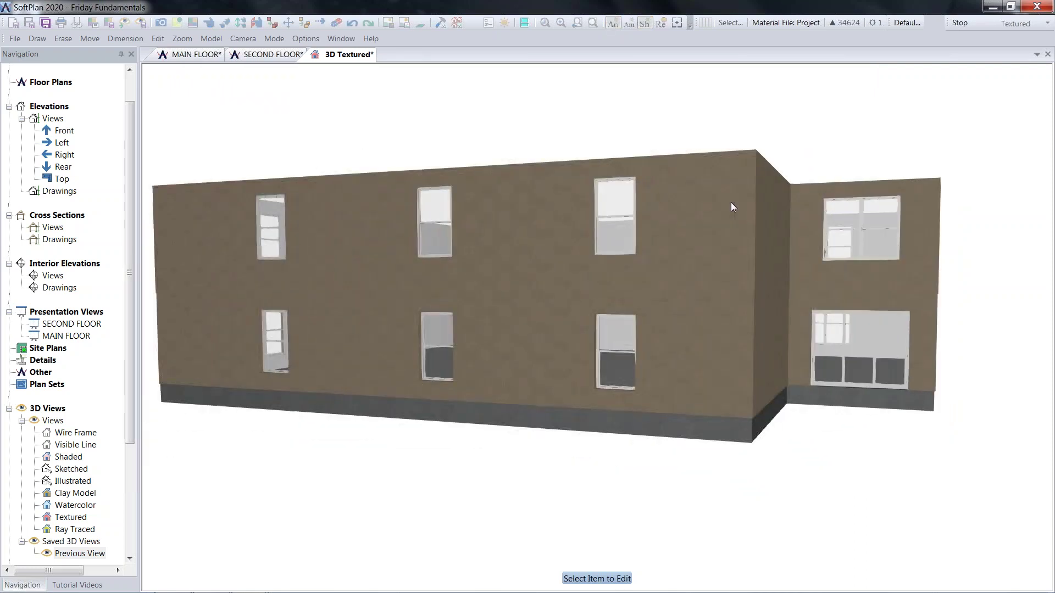
middle_click_drag(807, 262, 803, 271)
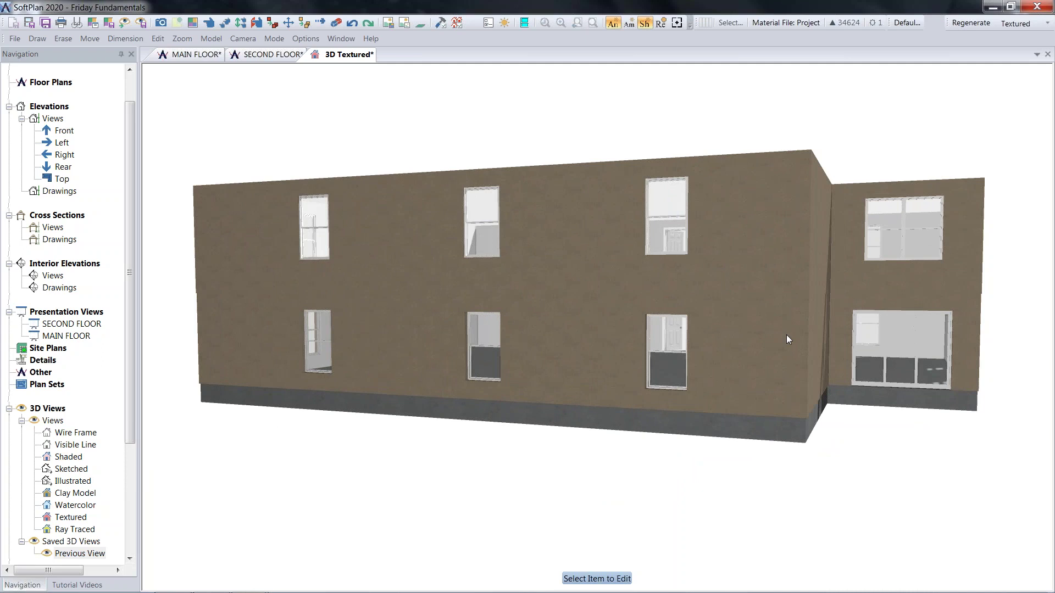
- Examine the second floor's truss joists from inside the main floor, turning around the room, and return to a raised exterior view
scroll(786, 335, "up", 5)
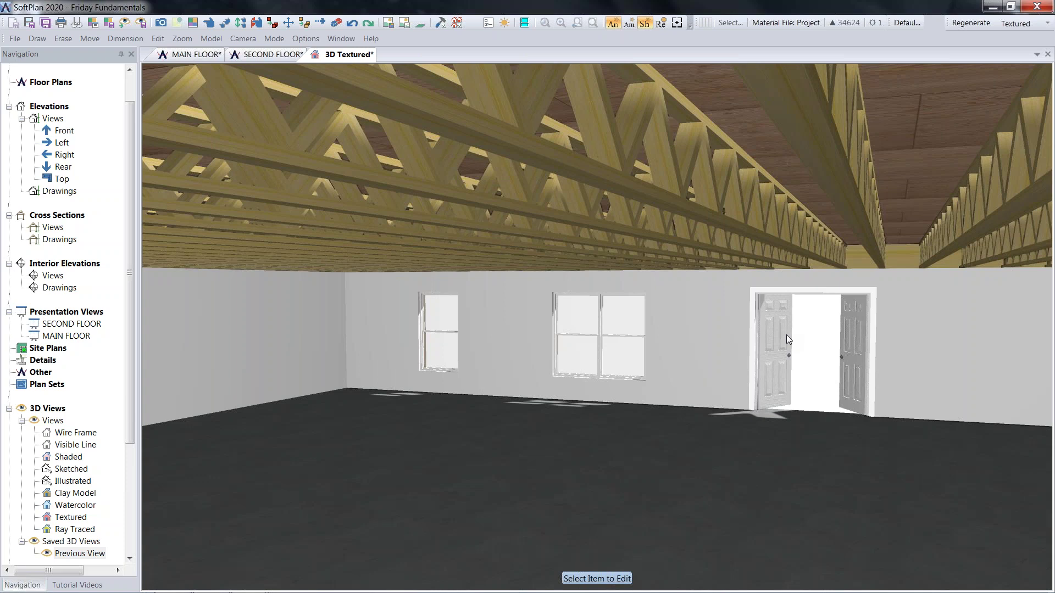
key("Right")
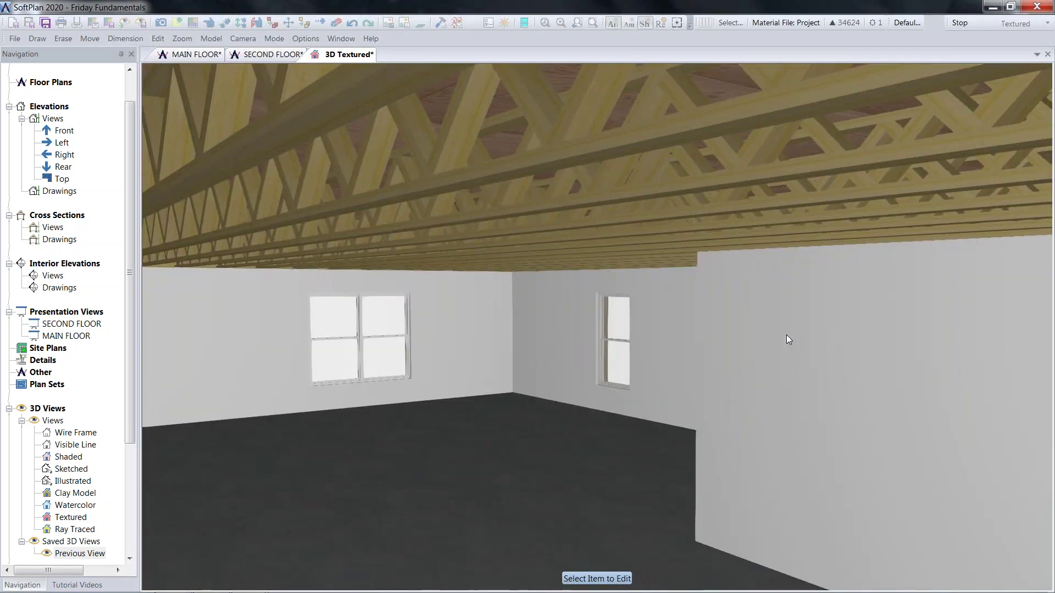
key("Left")
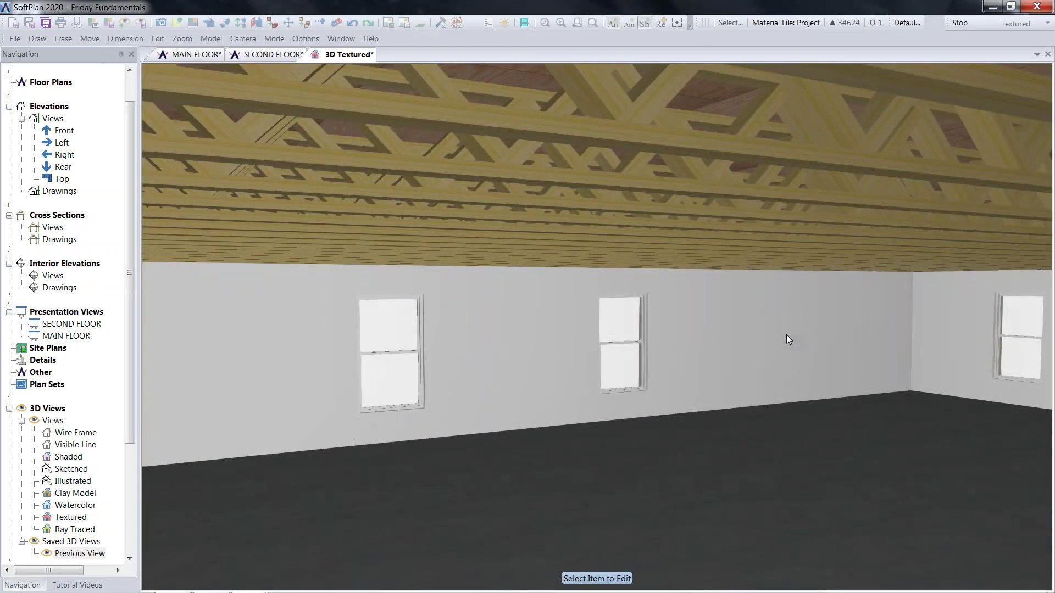
key("Left")
key("Left")
key("Left")
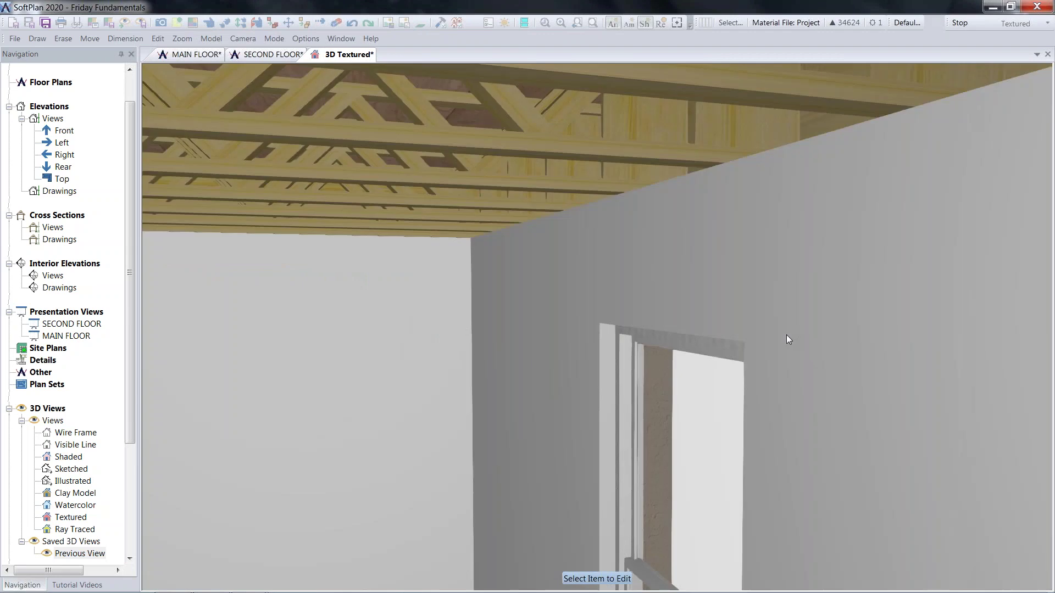
key("Left")
key("Left")
key("Left")
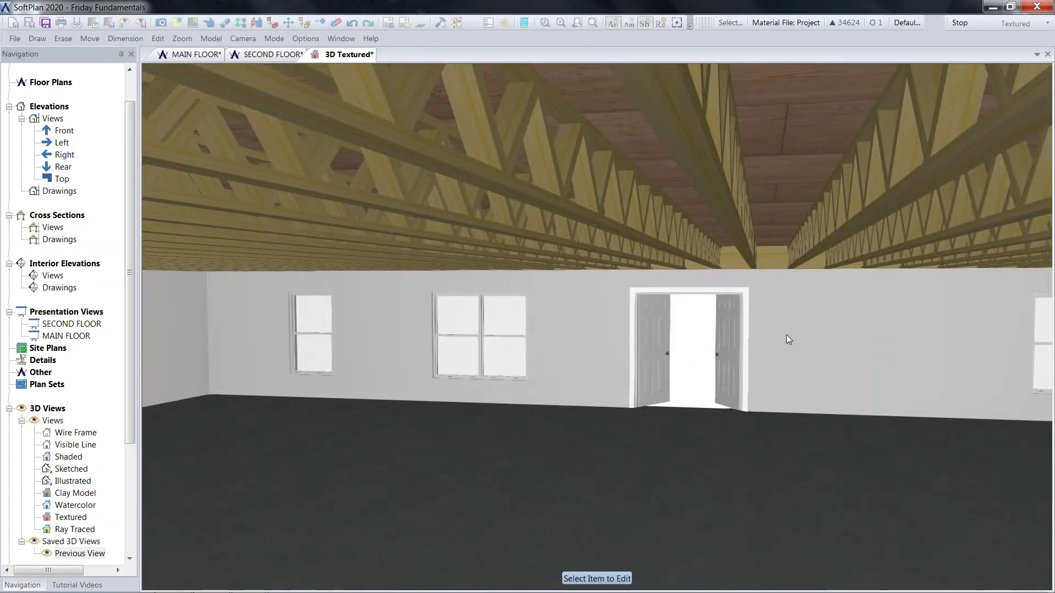
key("Left")
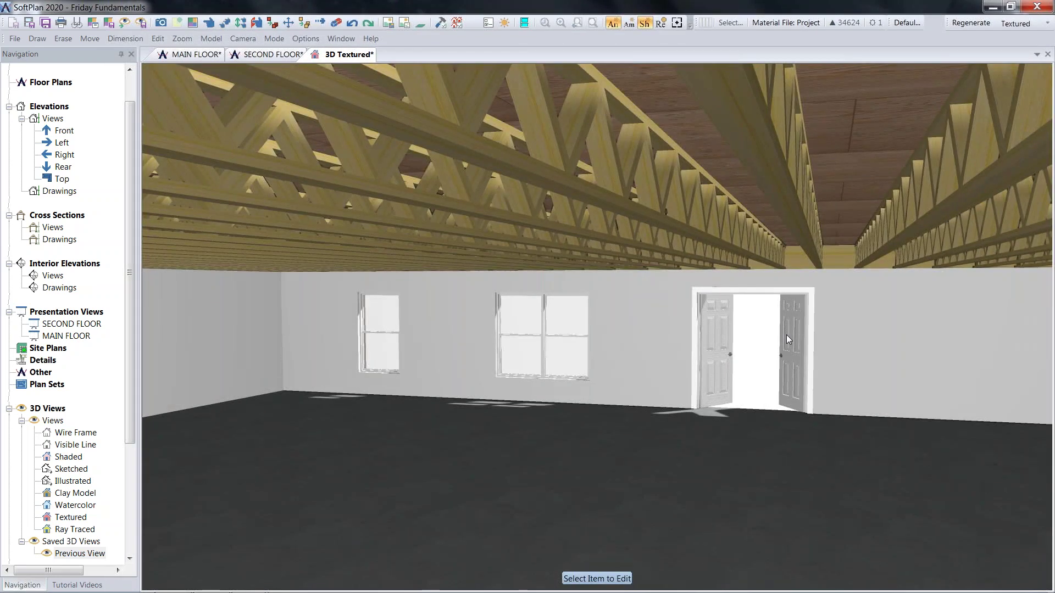
key("Left")
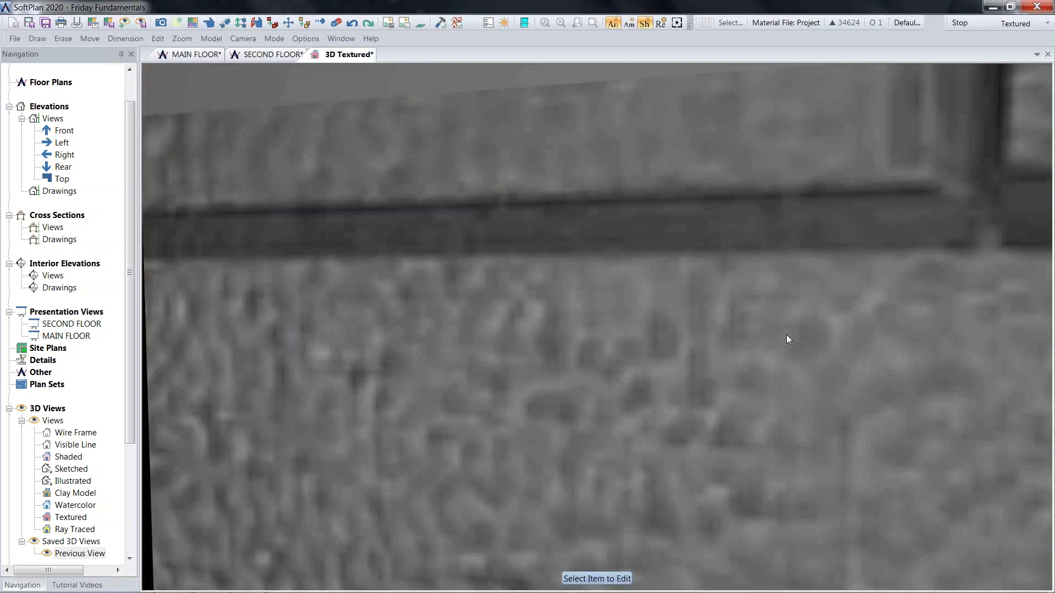
scroll(786, 335, "down", 3)
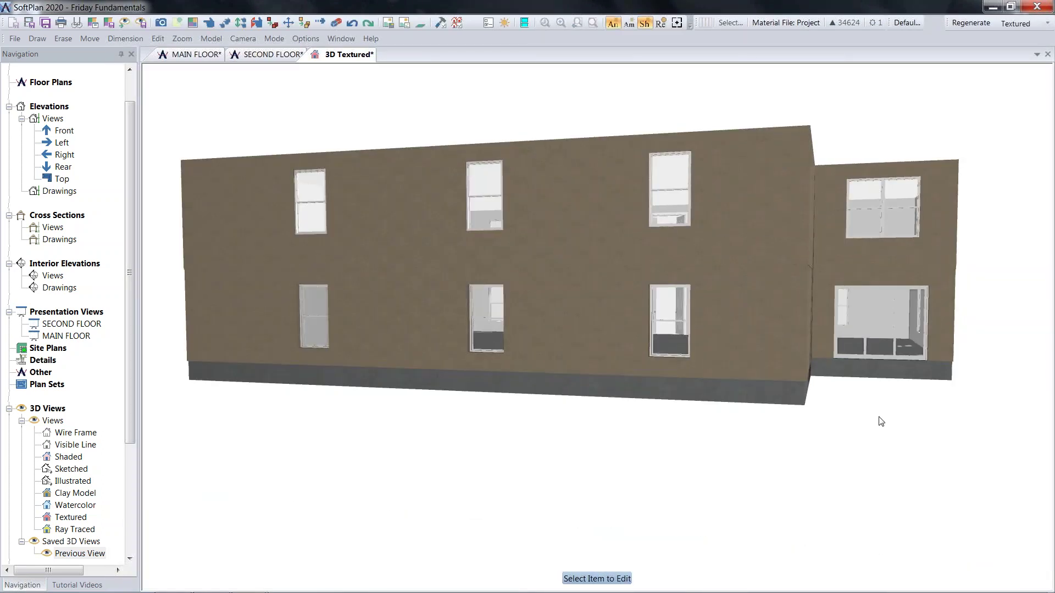
left_click_drag(879, 417, 833, 497)
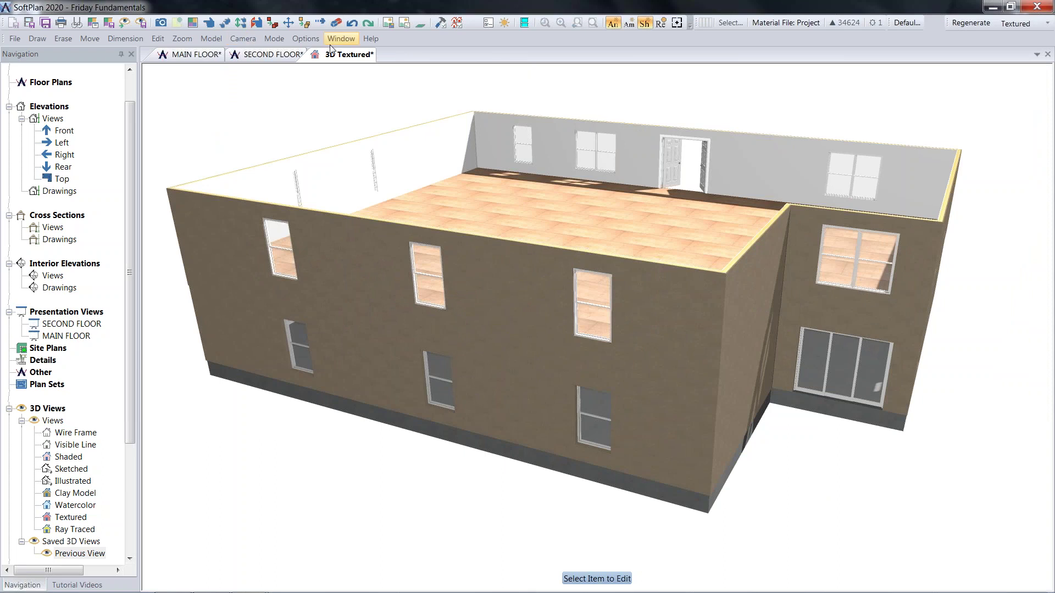
- Turn off the display of the Block A, Block B, Drywall A and Furring-Wood wall materials in the 3D view
left_click(310, 40)
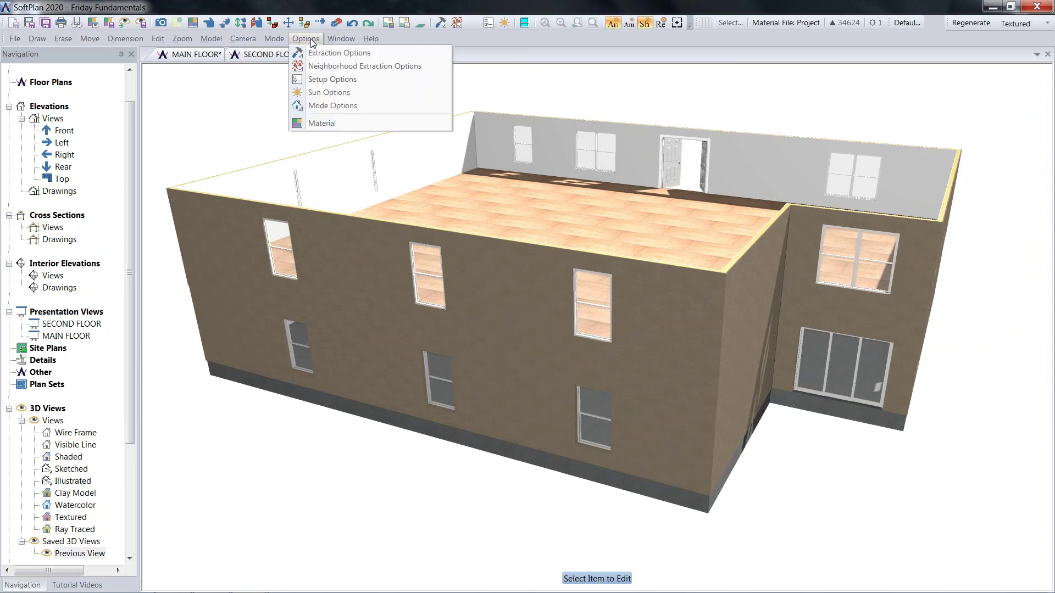
left_click(326, 123)
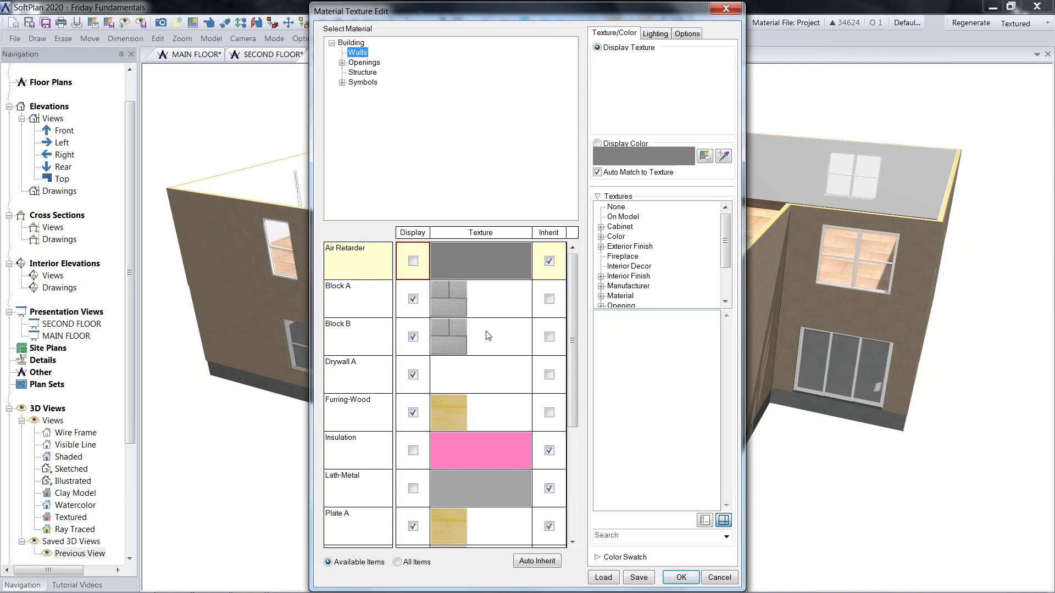
left_click(416, 301)
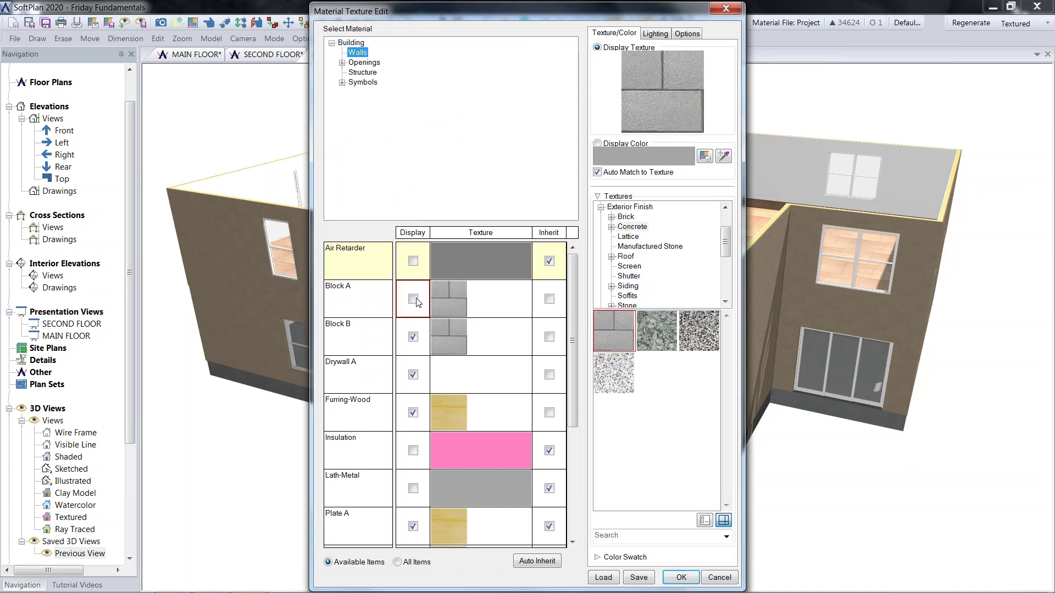
left_click(412, 338)
left_click(413, 337)
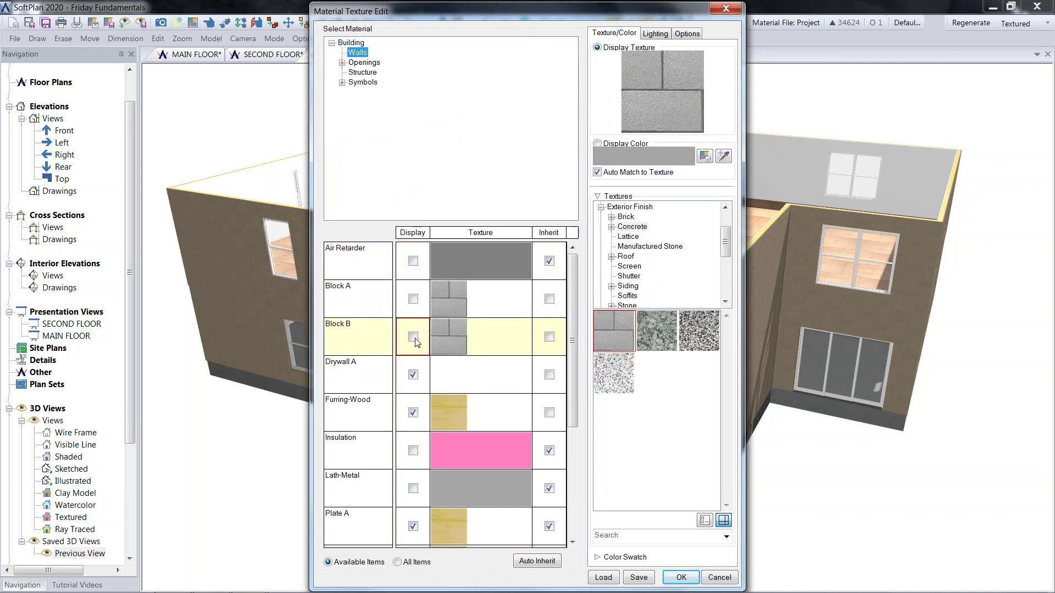
left_click(413, 375)
left_click(413, 413)
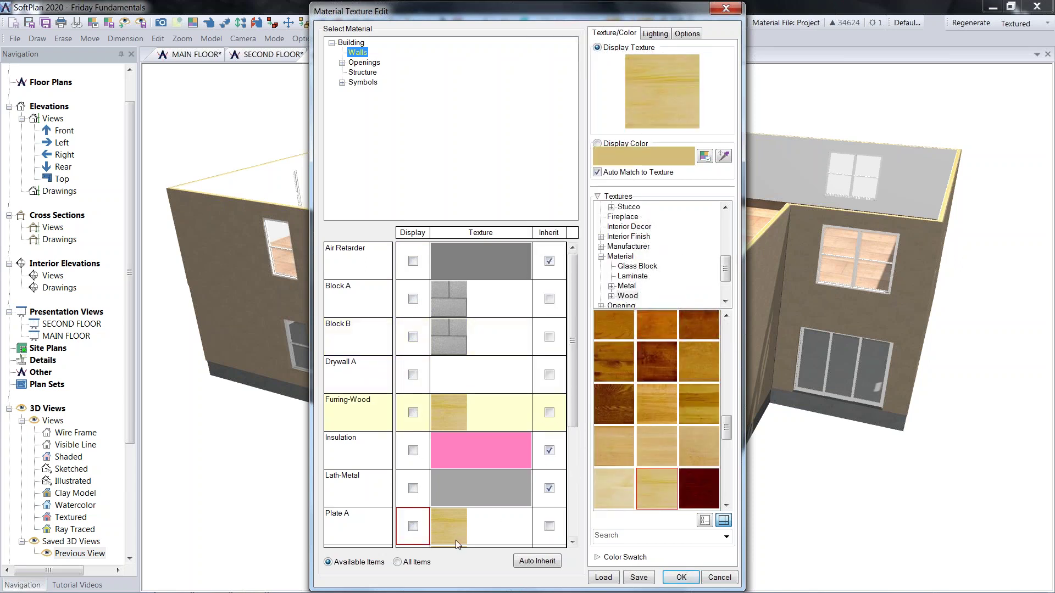
left_click(413, 527)
- Turn off the display of the Rigid Insulation, Sheathing and Stucco A wall materials and apply the changes
left_click_drag(573, 297, 595, 437)
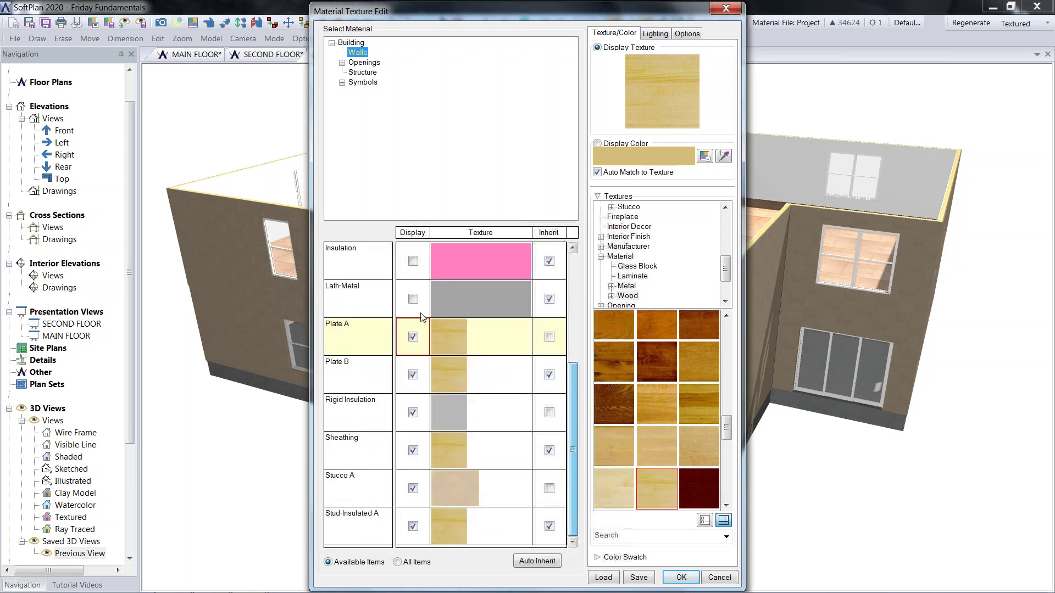
left_click(413, 412)
left_click(413, 450)
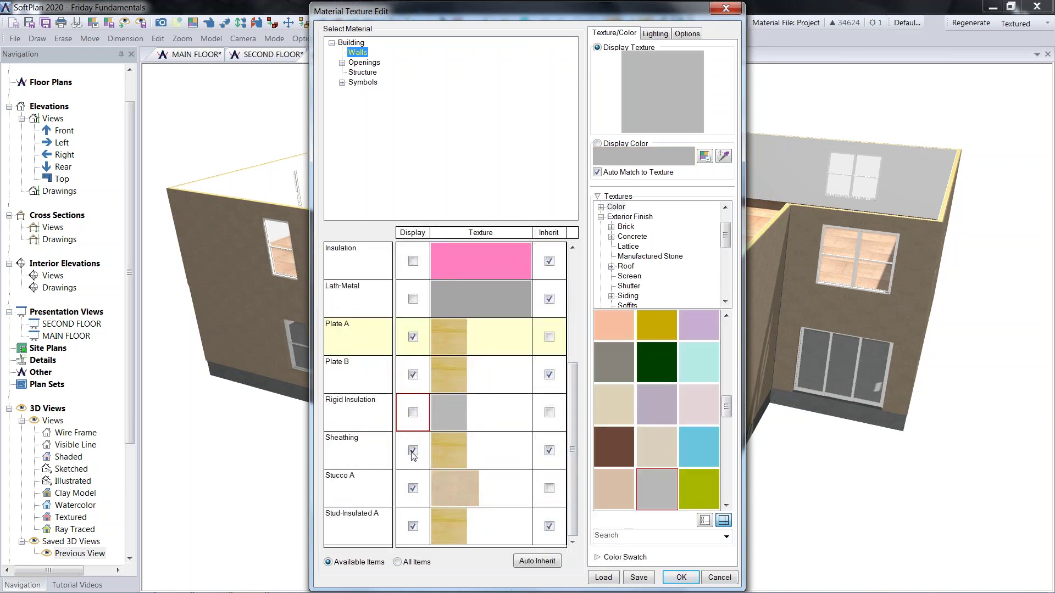
left_click(413, 488)
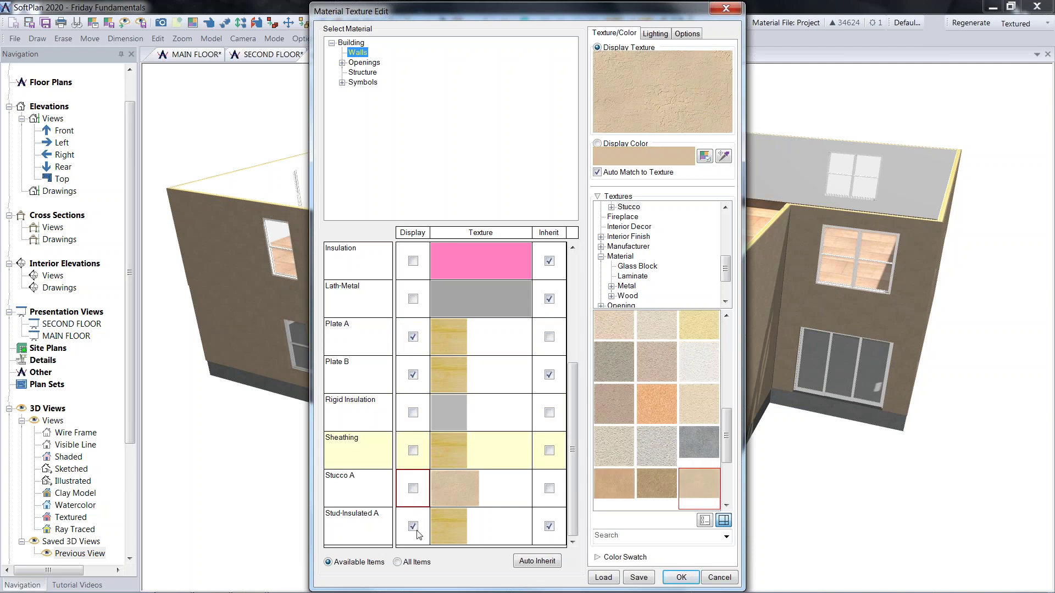
left_click(681, 577)
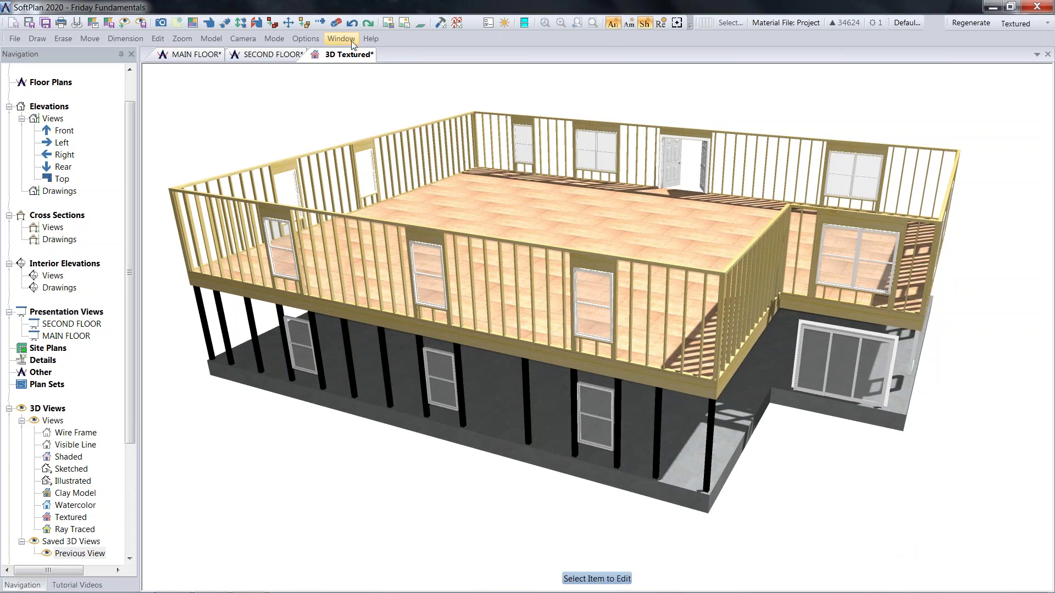
- Turn off the display of the Subflooring structure material in the 3D view
left_click(305, 39)
left_click(330, 124)
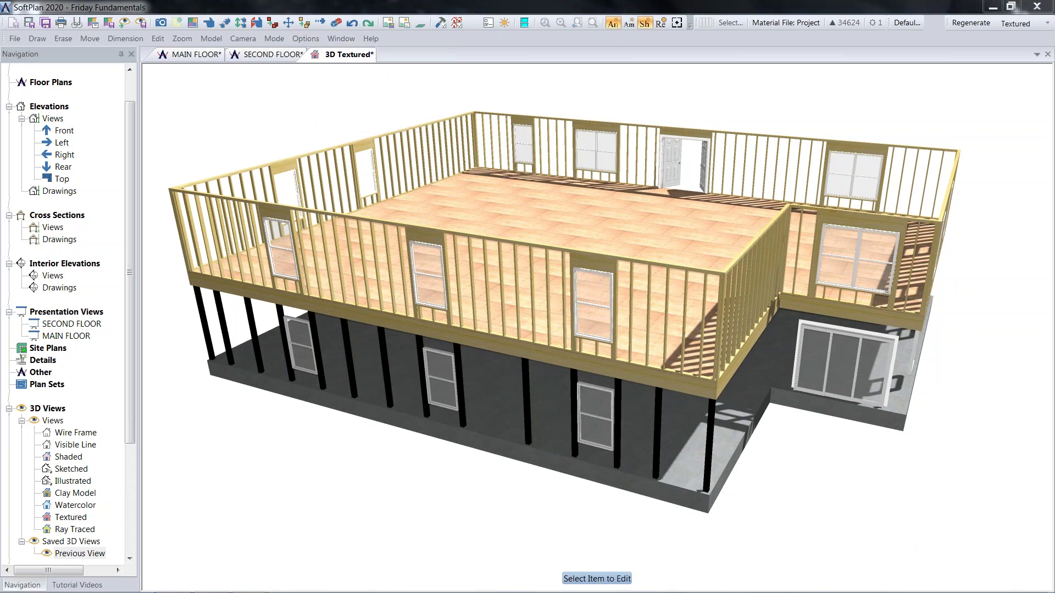
left_click(364, 73)
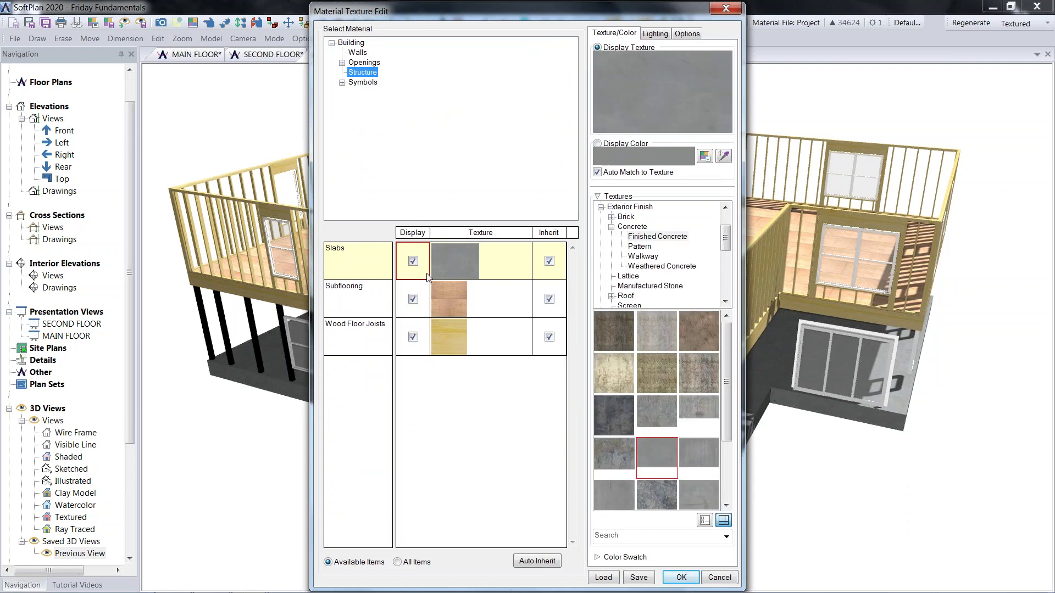
left_click(413, 300)
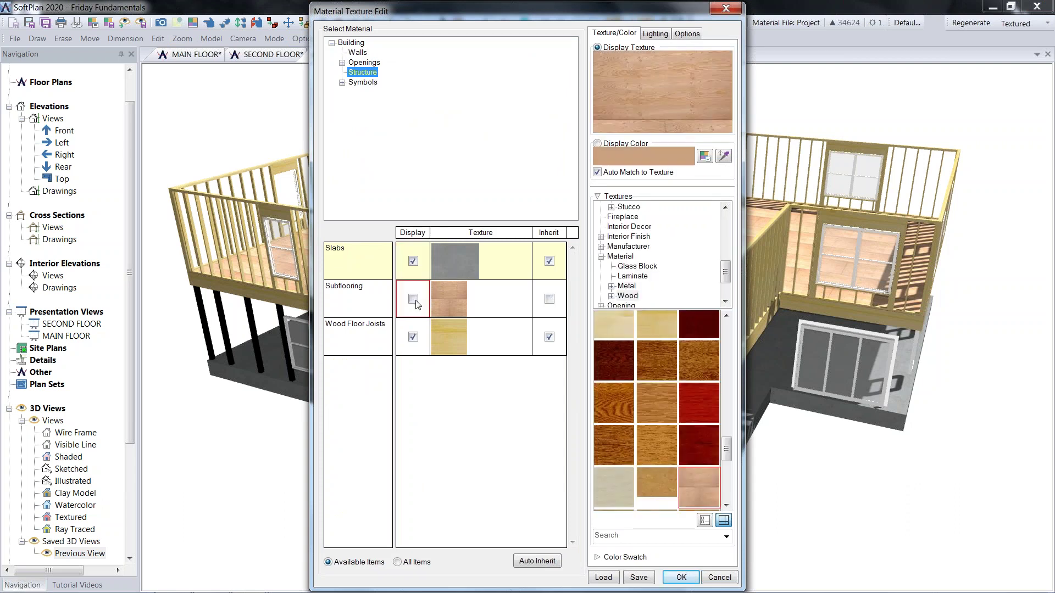
left_click(681, 578)
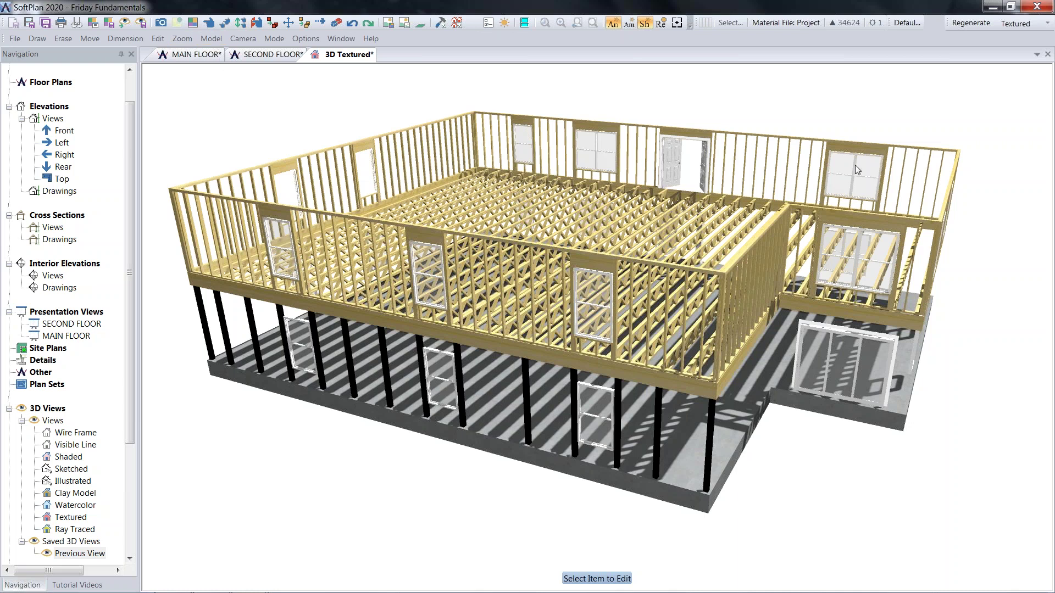
- Duplicate the second floor's (2) SH 25 double window onto the double door opening in the same far wall, replacing the door
left_click(157, 39)
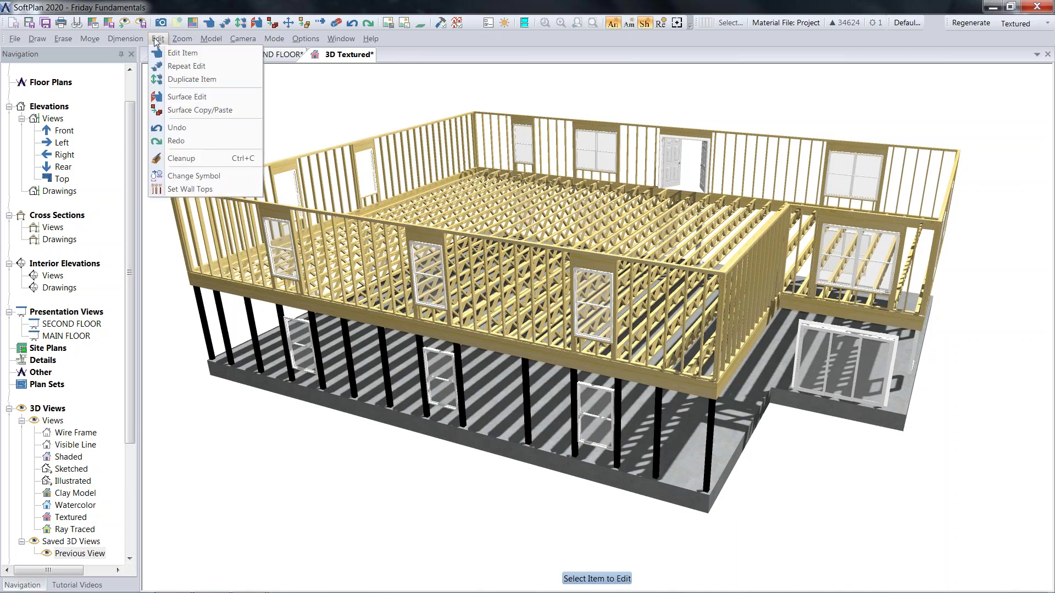
left_click(207, 80)
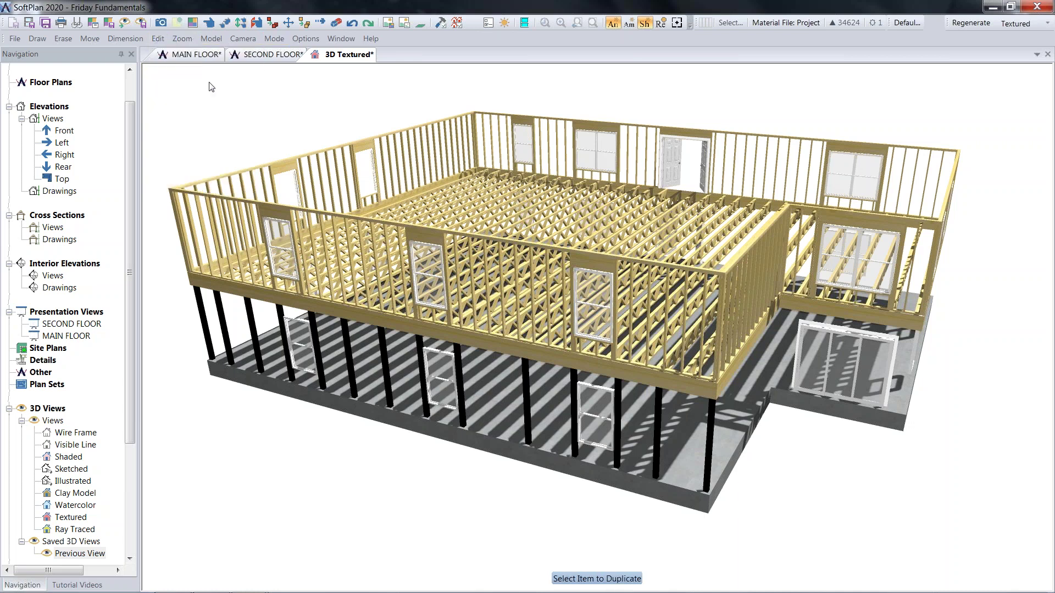
left_click(854, 161)
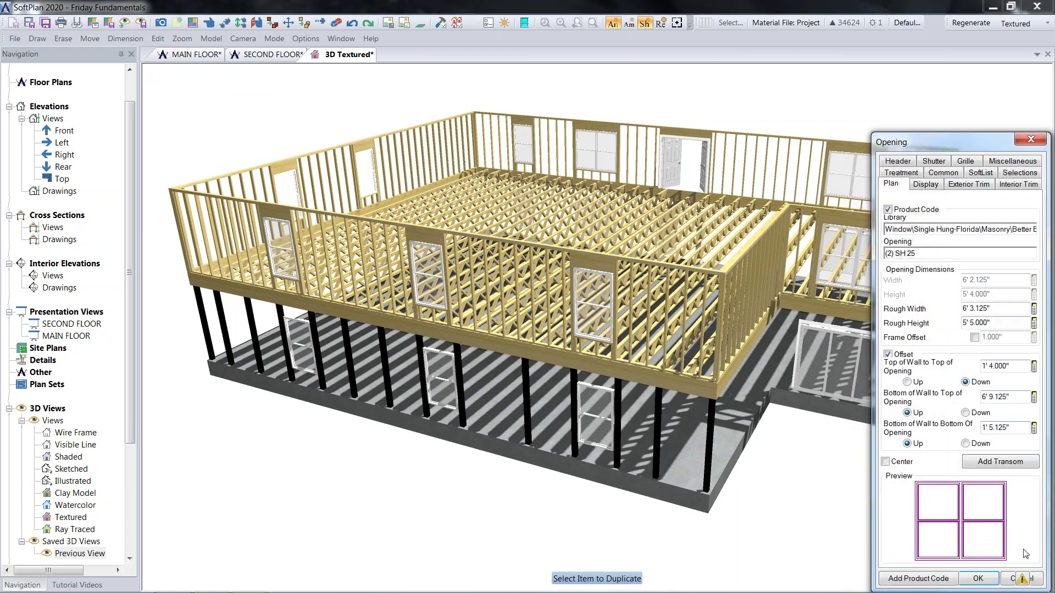
left_click(978, 579)
left_click(677, 150)
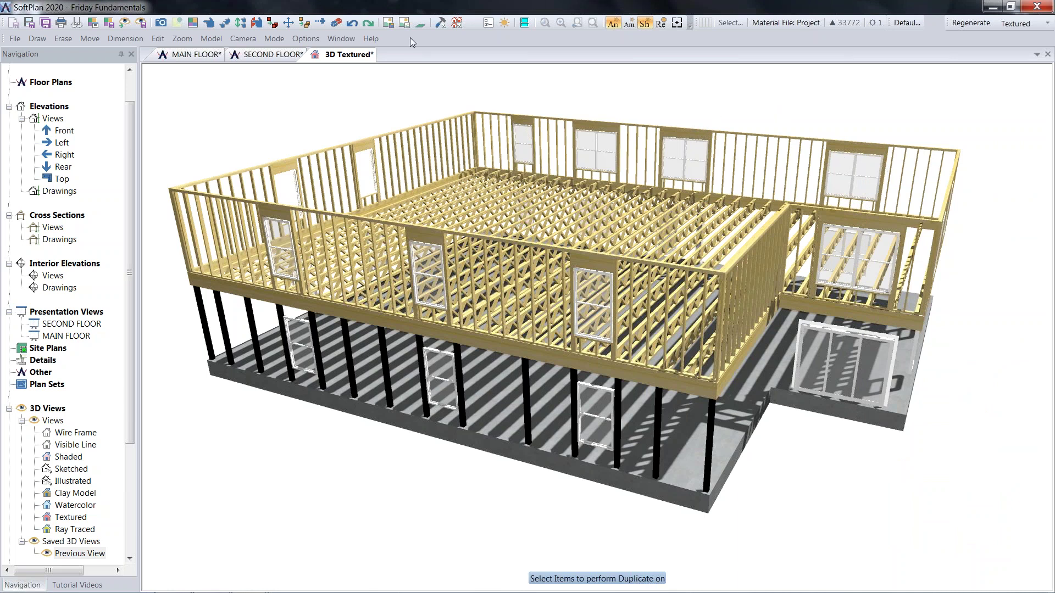
- Turn on the display of the Block A, Block B, Drywall A, Furring-Wood, Insulation and Lath-Metal wall materials
left_click(308, 39)
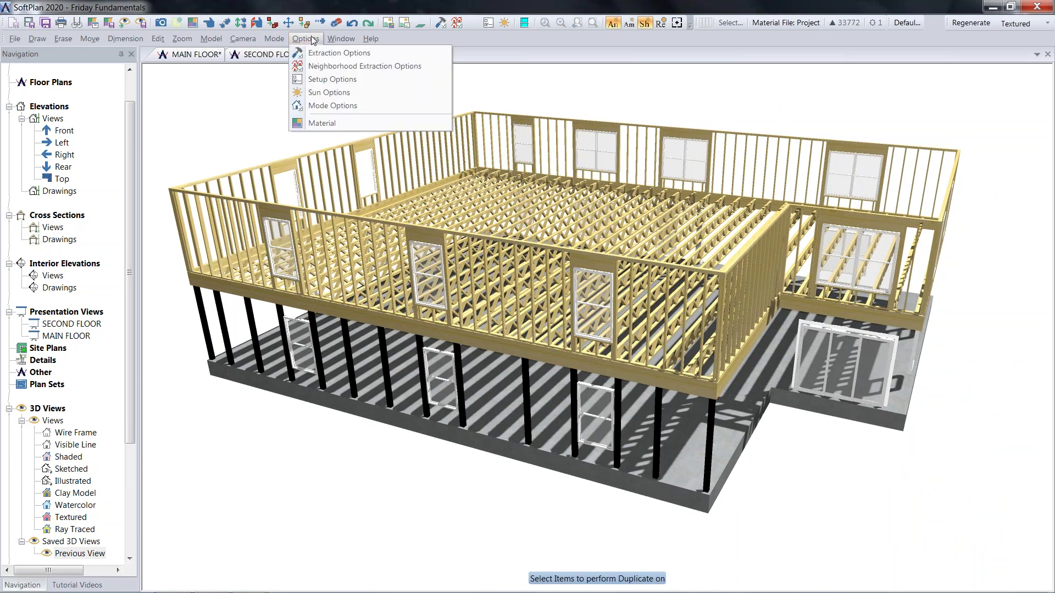
left_click(321, 124)
left_click(358, 53)
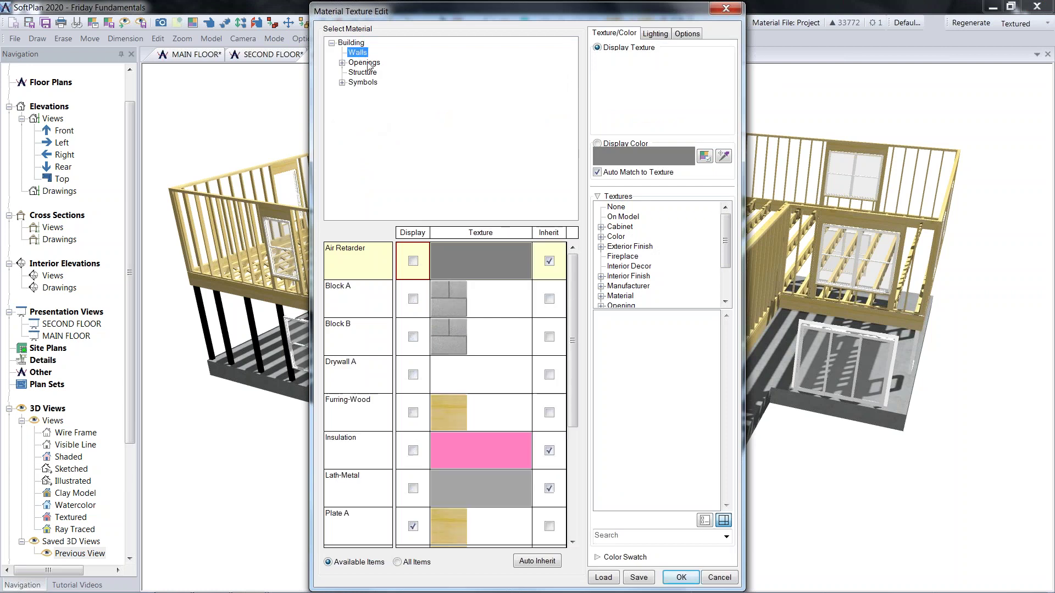
left_click(413, 300)
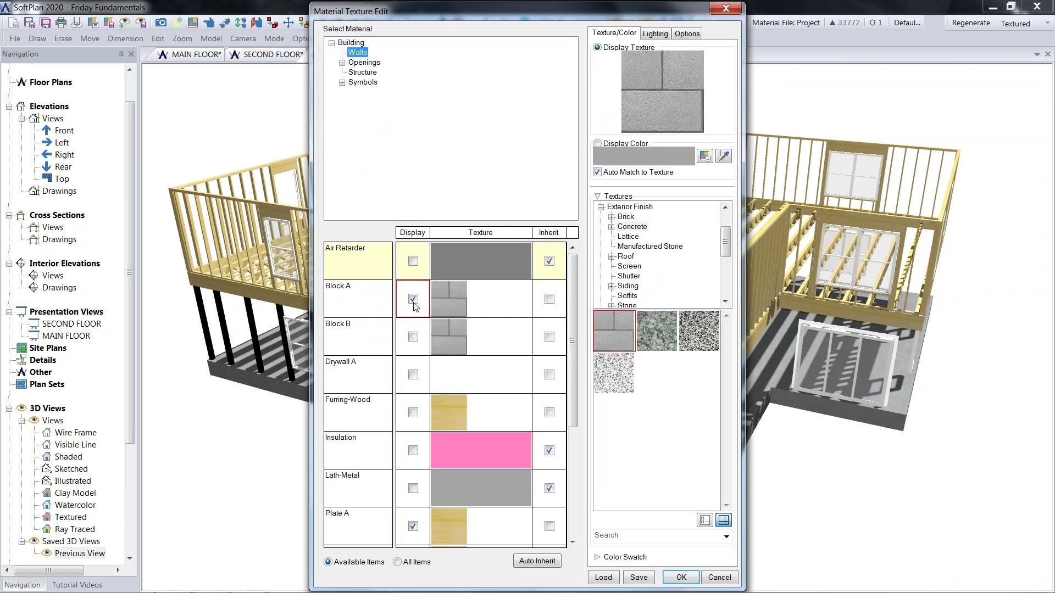
left_click(415, 338)
left_click(416, 376)
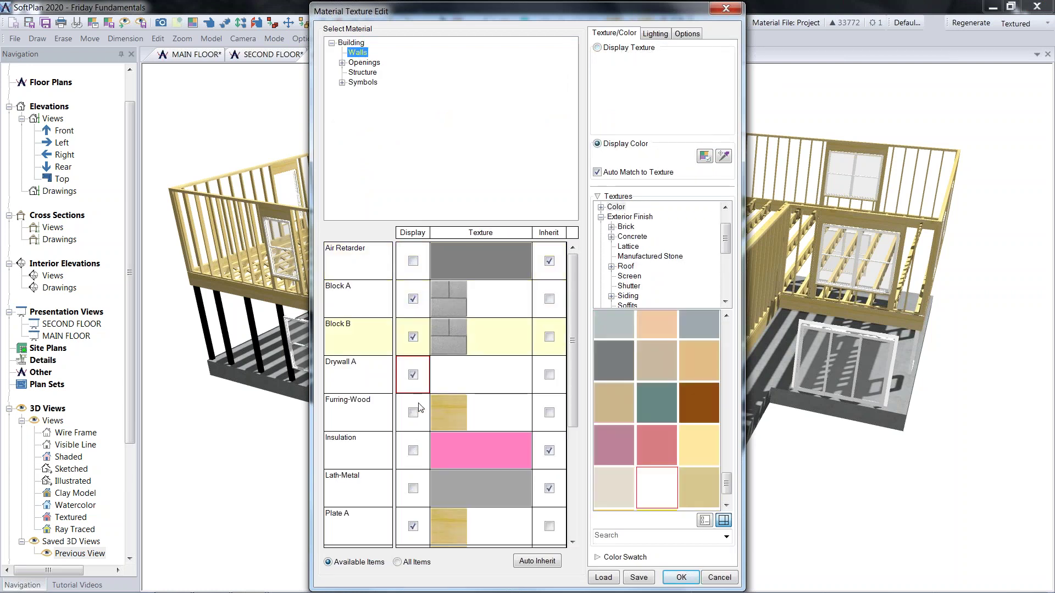
left_click(417, 416)
left_click(414, 451)
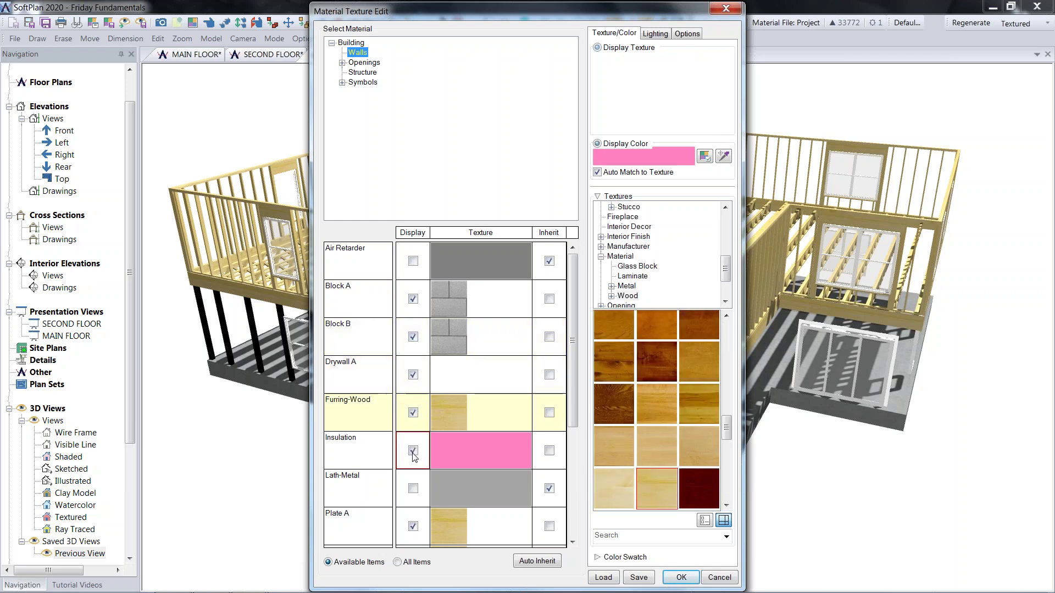
left_click(410, 489)
- Turn on the display of the Rigid Insulation, Sheathing and Stucco A wall materials and apply the changes
left_click_drag(572, 393, 576, 506)
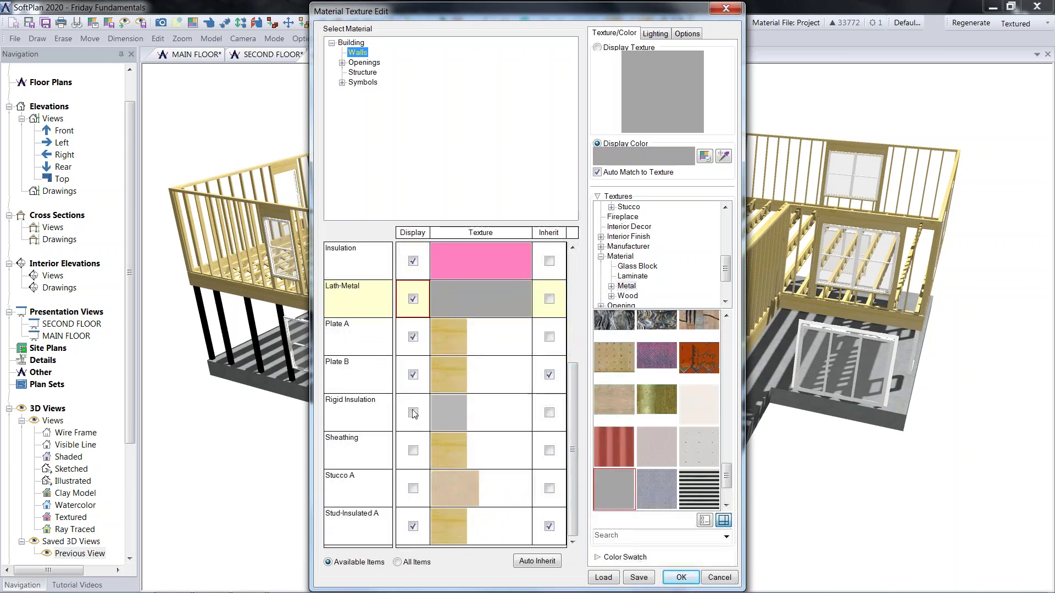
left_click(422, 423)
left_click(420, 457)
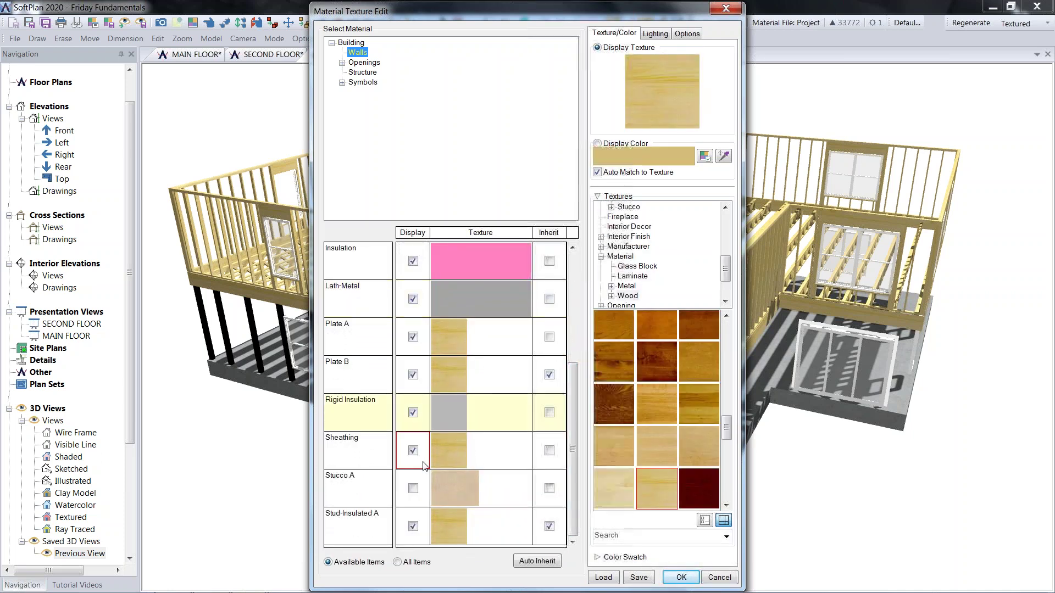
left_click(415, 488)
left_click(692, 581)
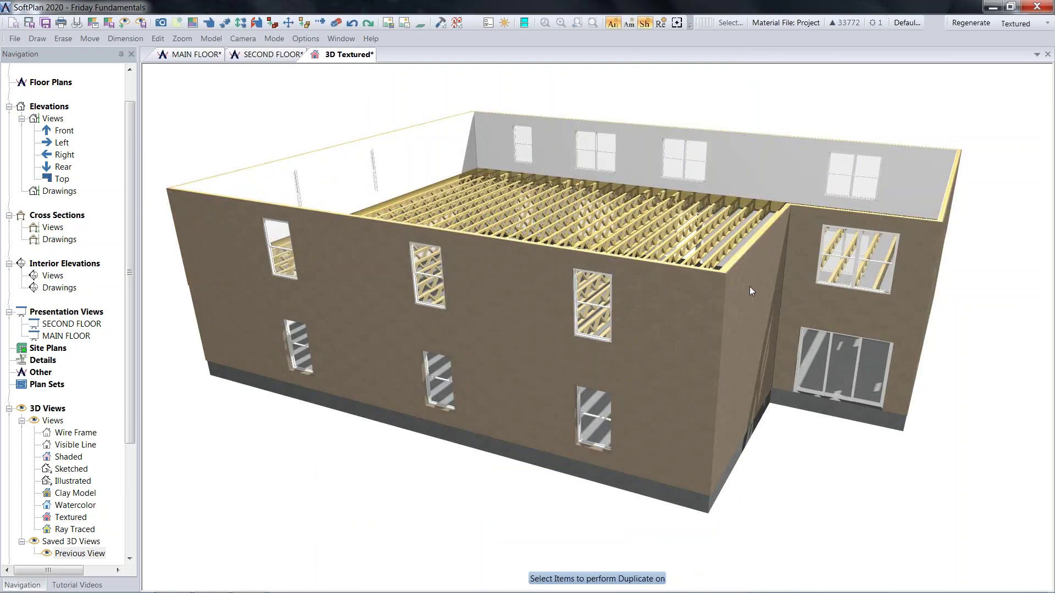
- Turn the display of the Subflooring structure material back on in the 3D view and apply the change
left_click(308, 39)
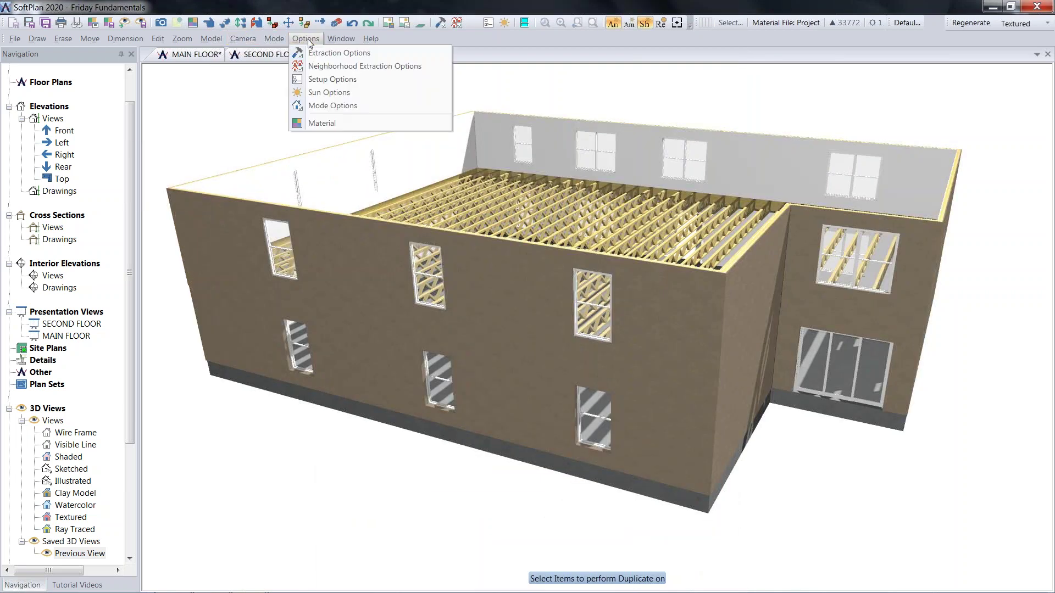
left_click(325, 123)
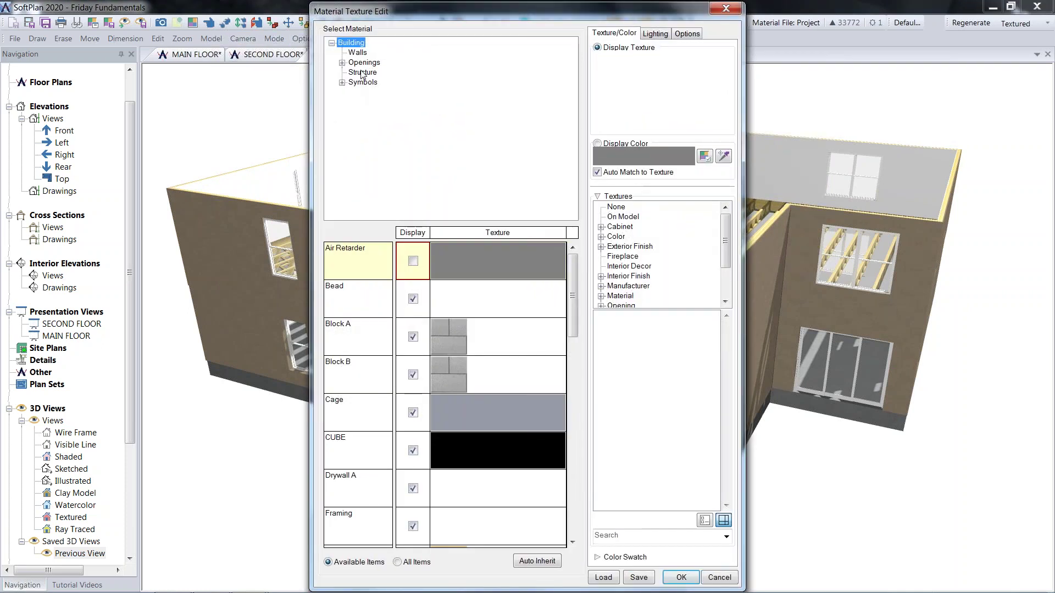
left_click(362, 72)
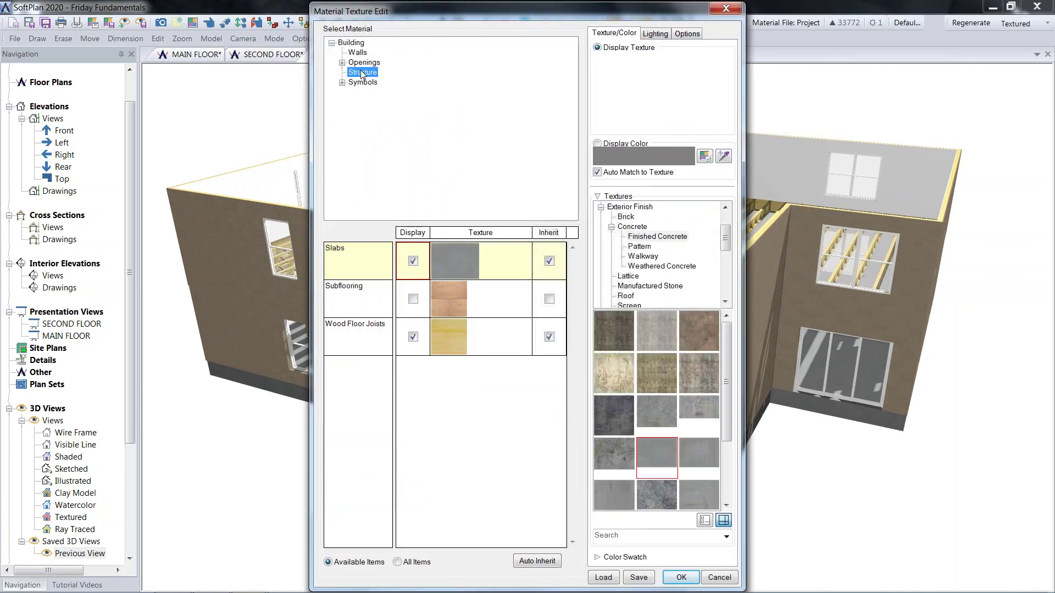
left_click(413, 300)
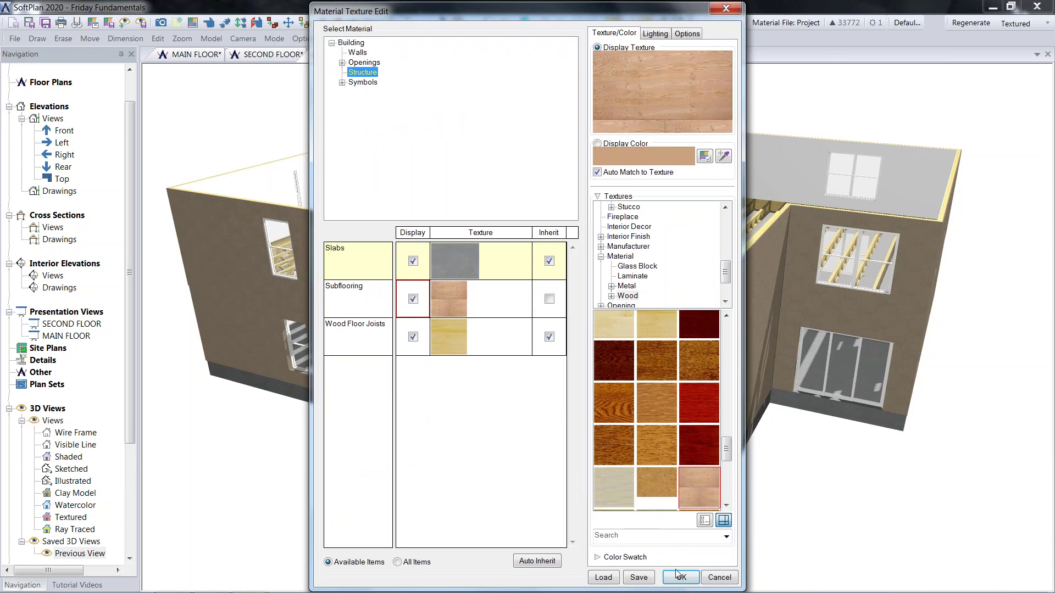
left_click(680, 577)
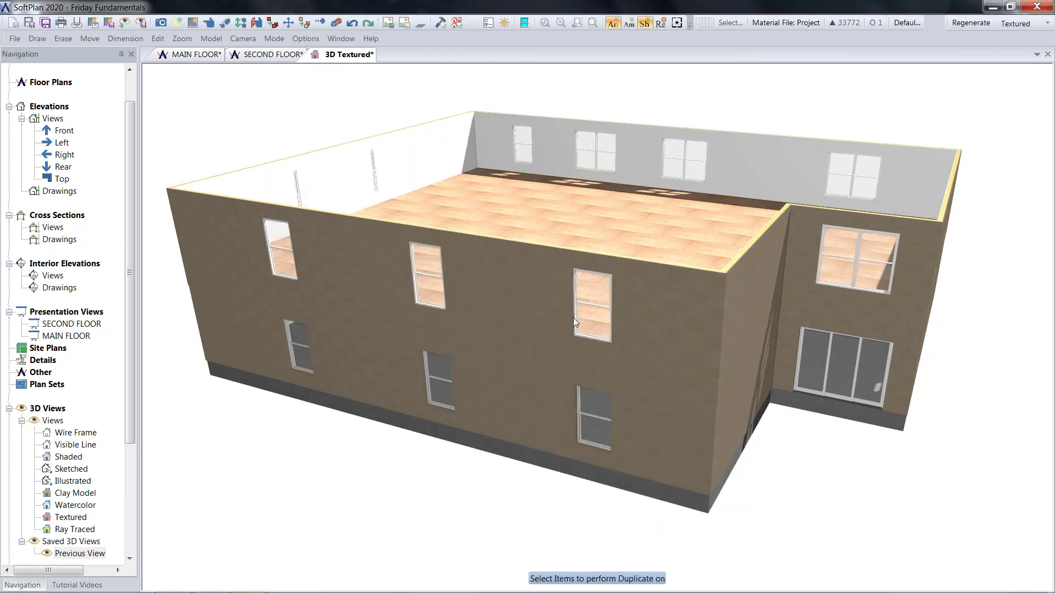
- On the main floor plan, start a new stair using the straight 42in symbol from the Straight stair library
left_click(187, 54)
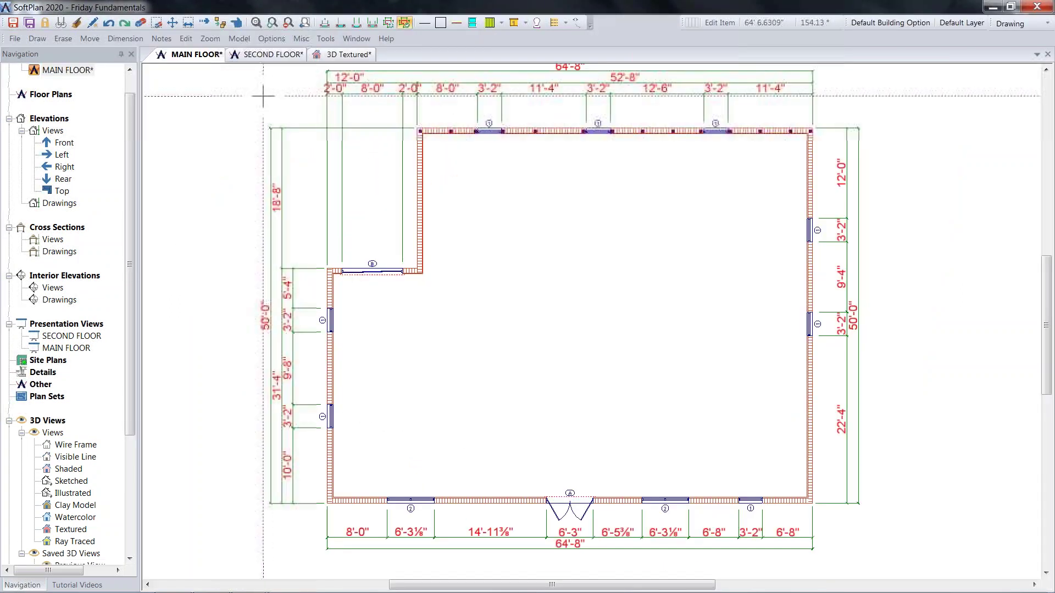
left_click(270, 54)
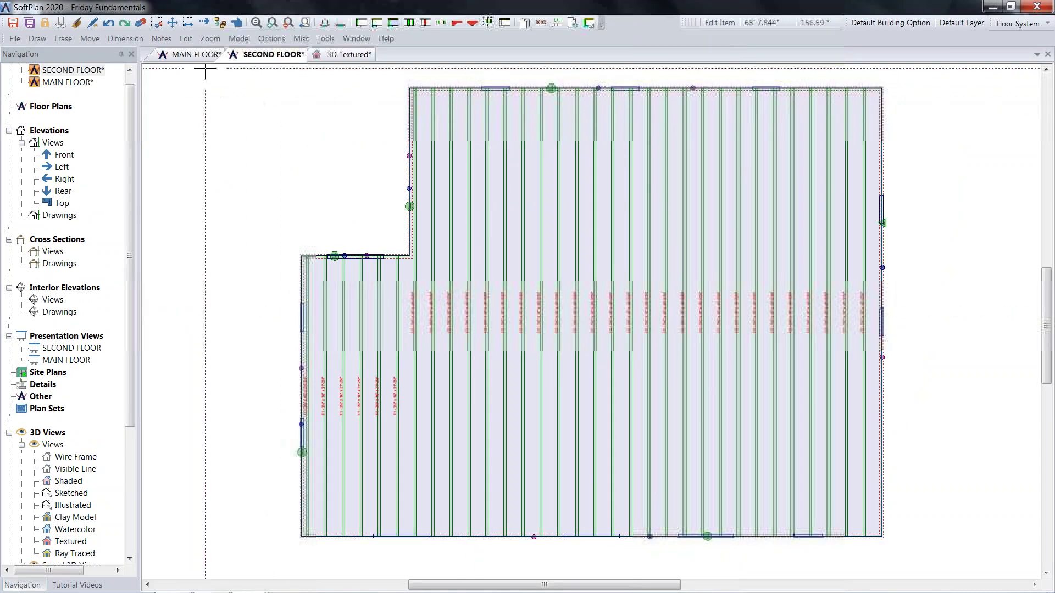
left_click(192, 54)
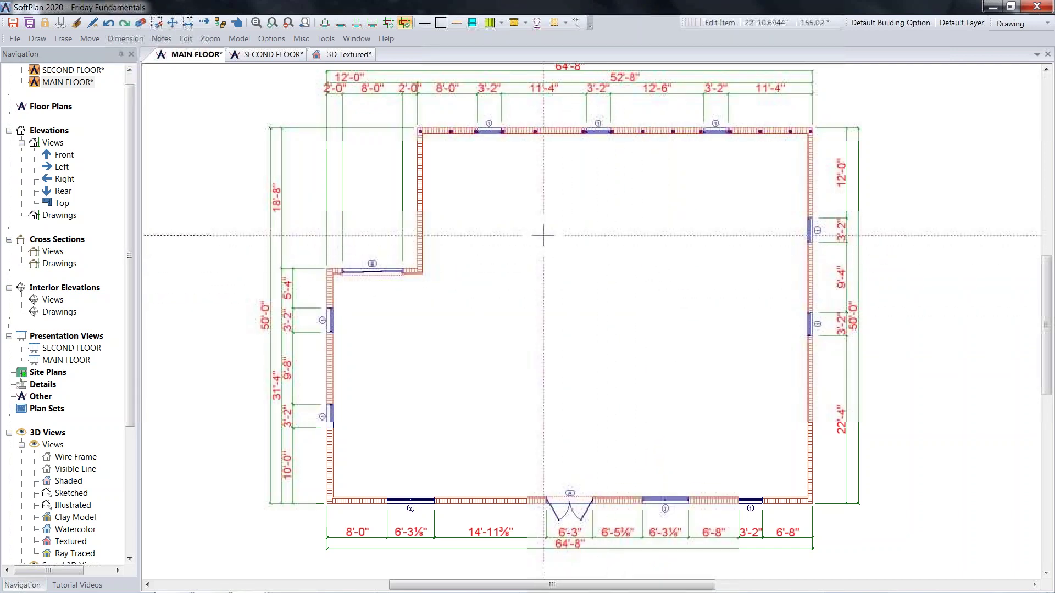
left_click(38, 39)
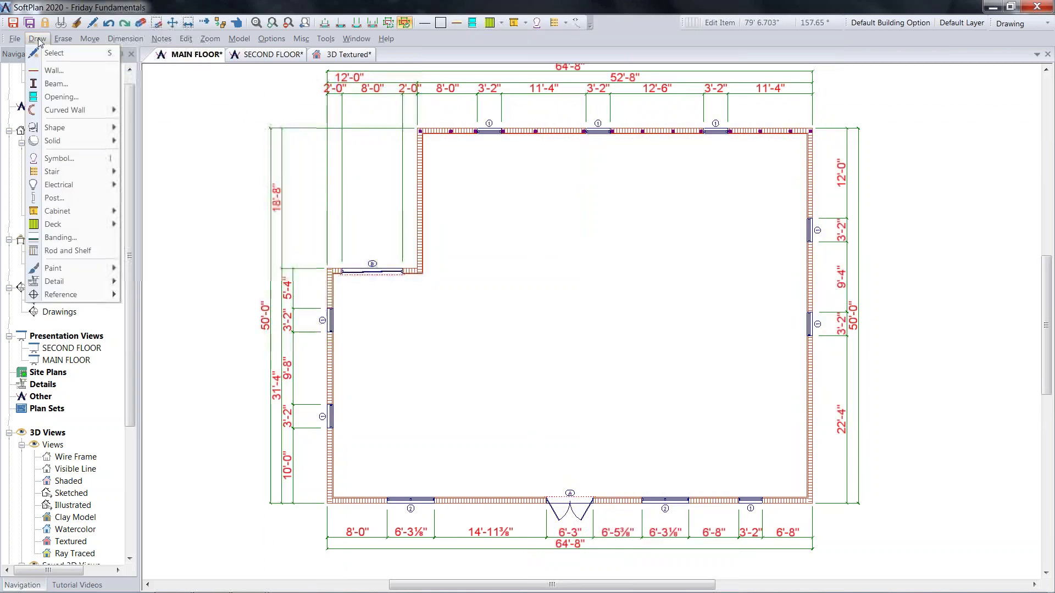
mouse_move(98, 172)
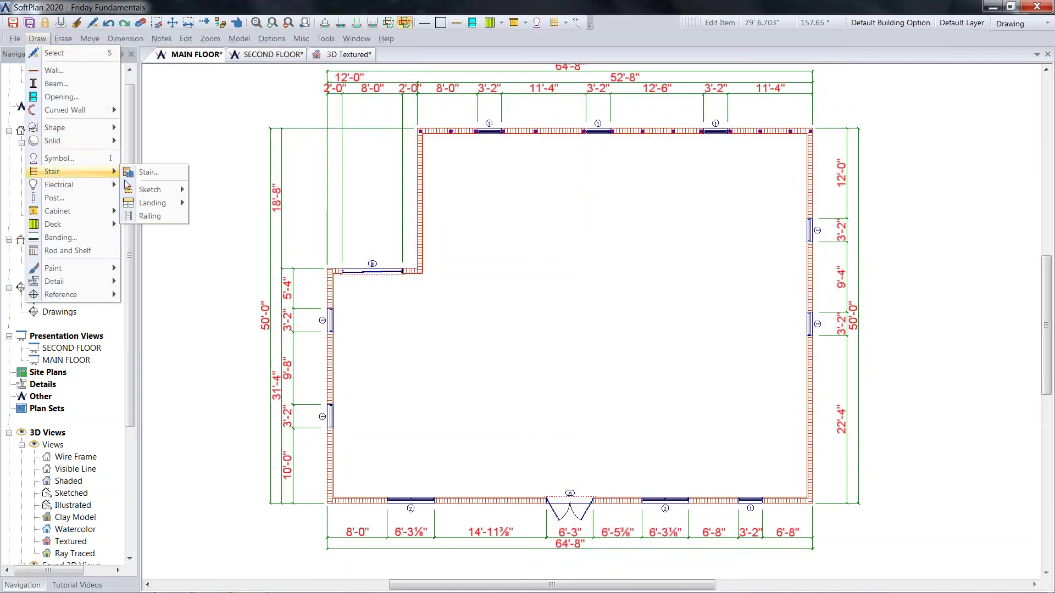
left_click(148, 173)
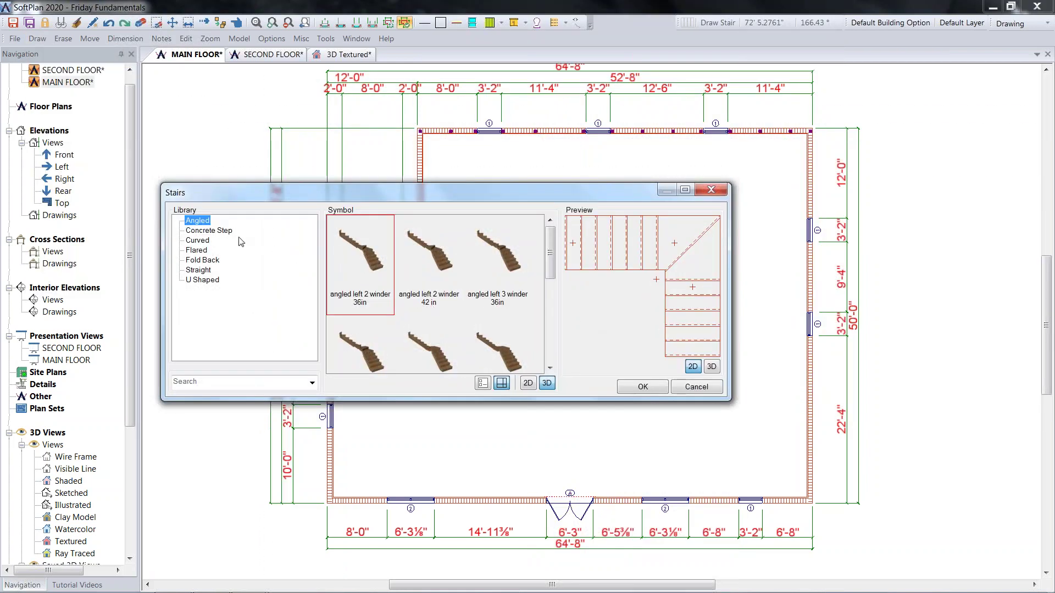
left_click(207, 271)
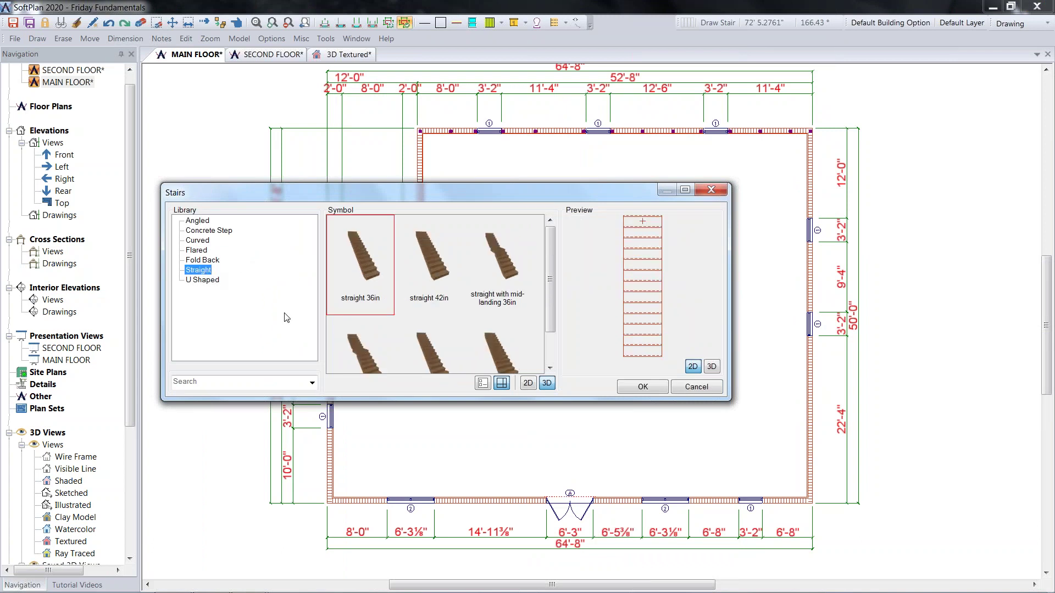
left_click(446, 275)
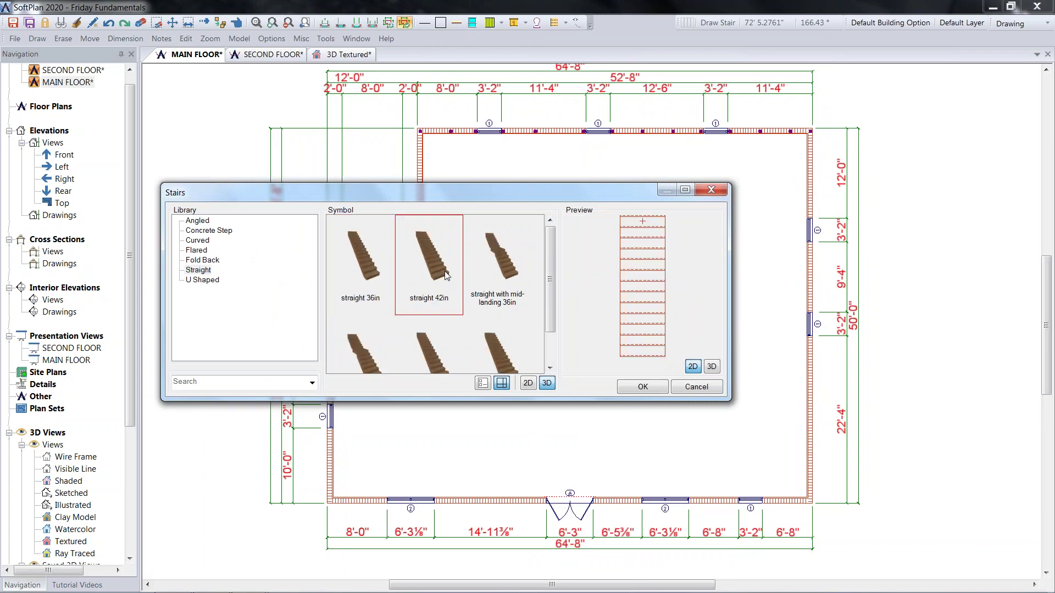
left_click(644, 387)
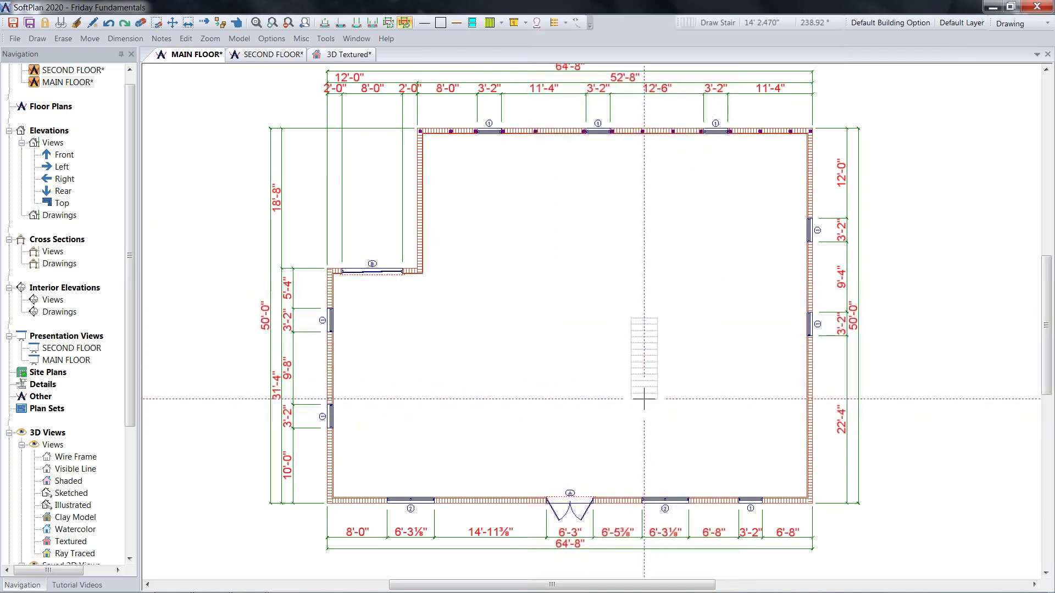
- Place the stair in the open interior between the double door and the right exterior wall, running straight up the plan
scroll(637, 407, "up", 2)
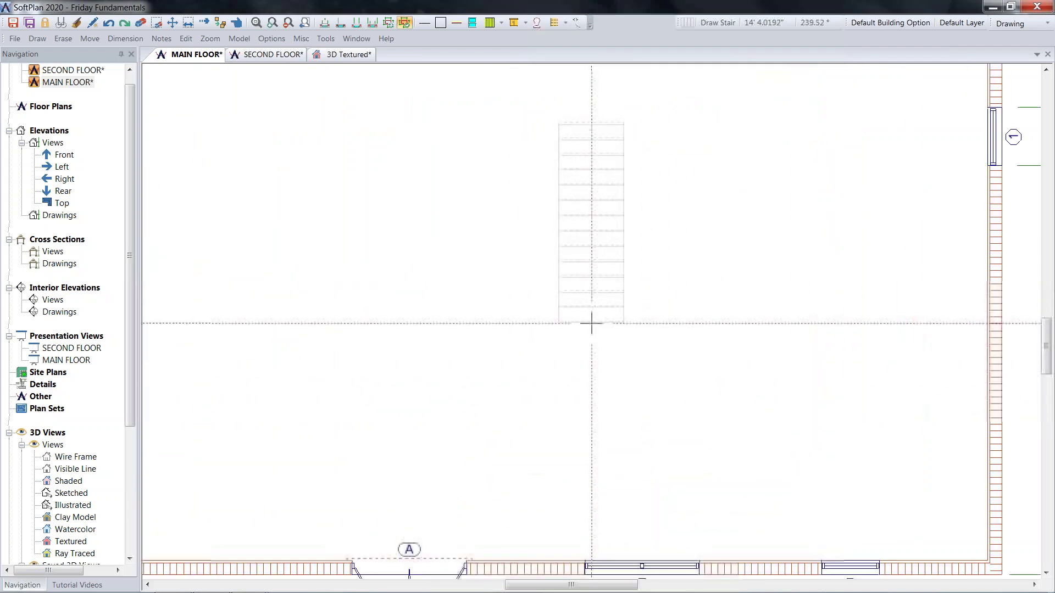
left_click(591, 356)
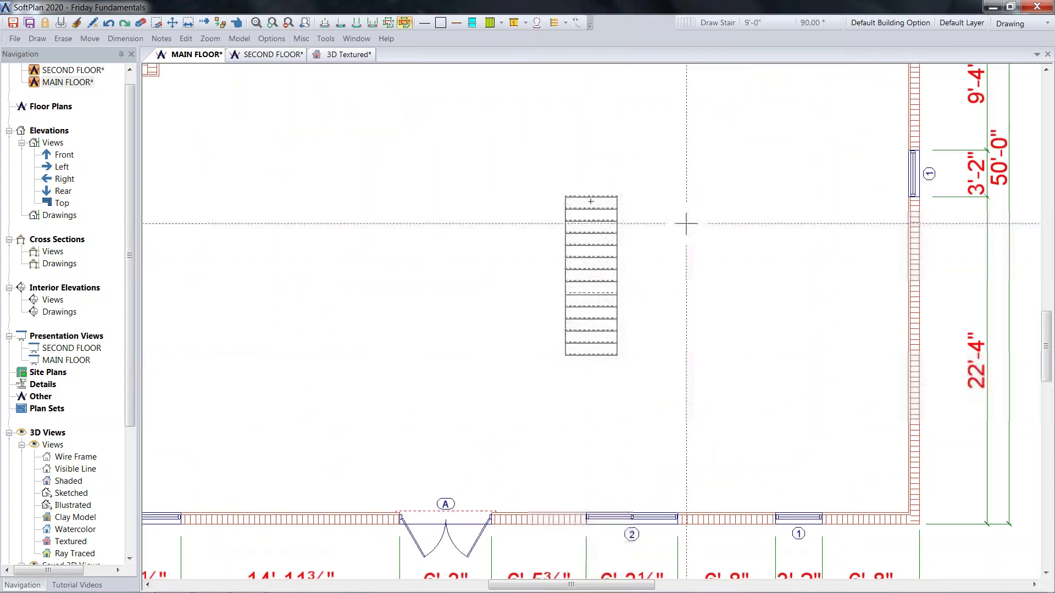
left_click(594, 109)
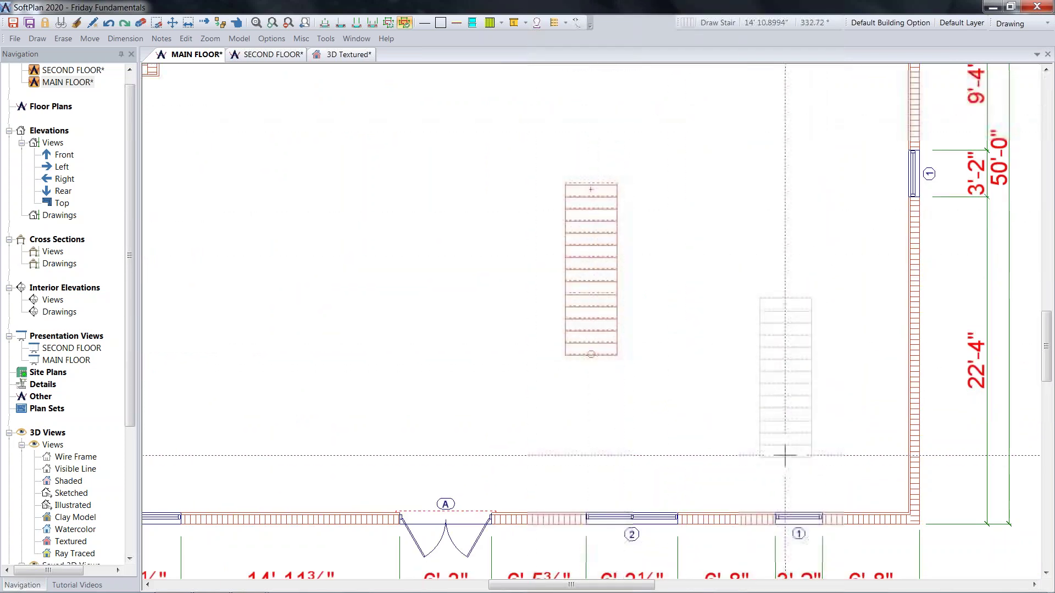
right_click(801, 116)
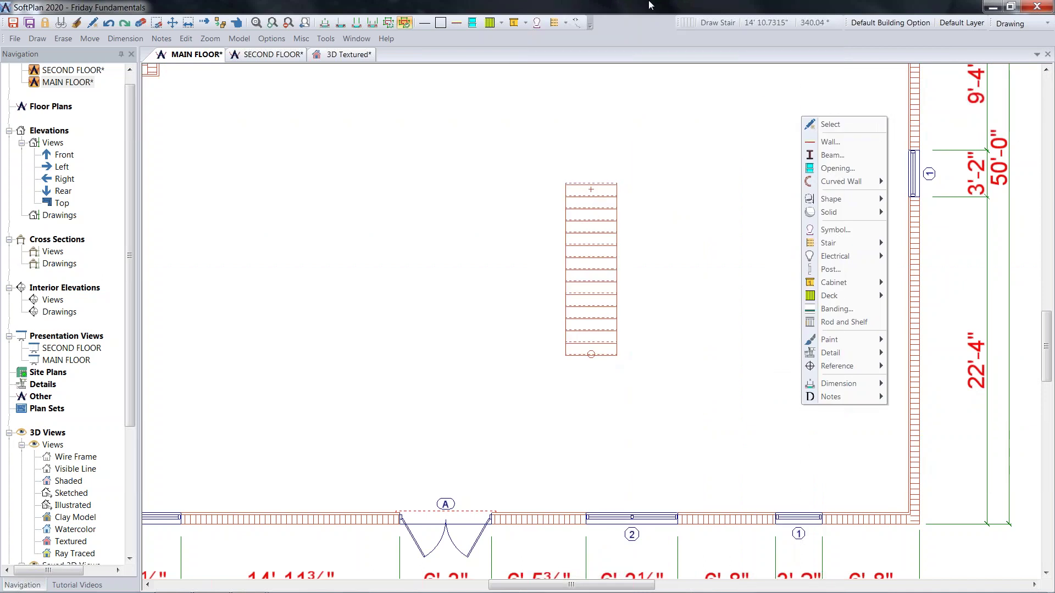
- Examine the placed stair's rise, run, width, riser and tread settings, leaving them unchanged
left_click(185, 39)
left_click(203, 53)
left_click(590, 270)
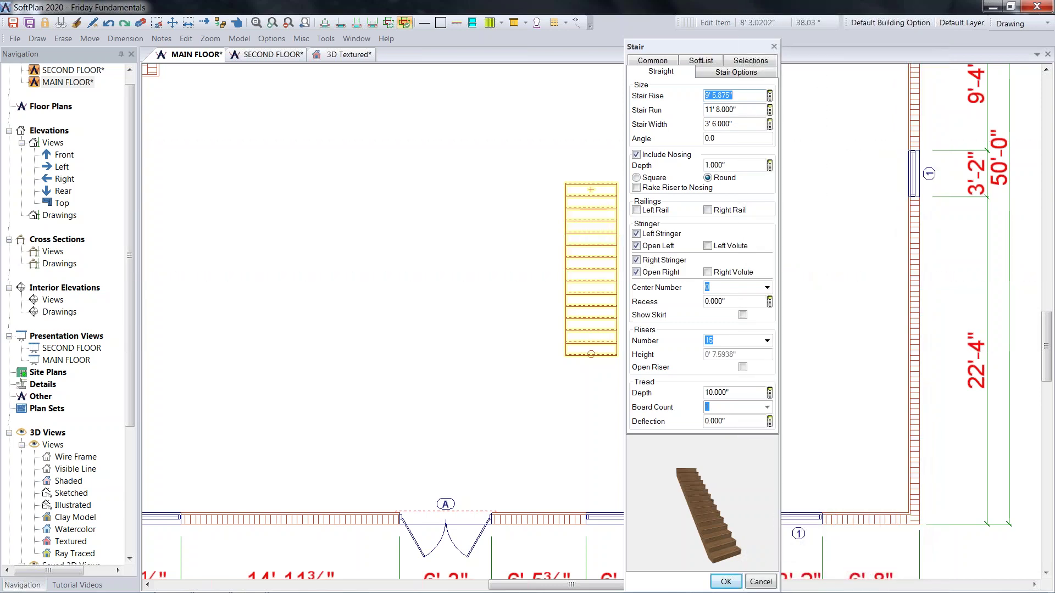
left_click(774, 47)
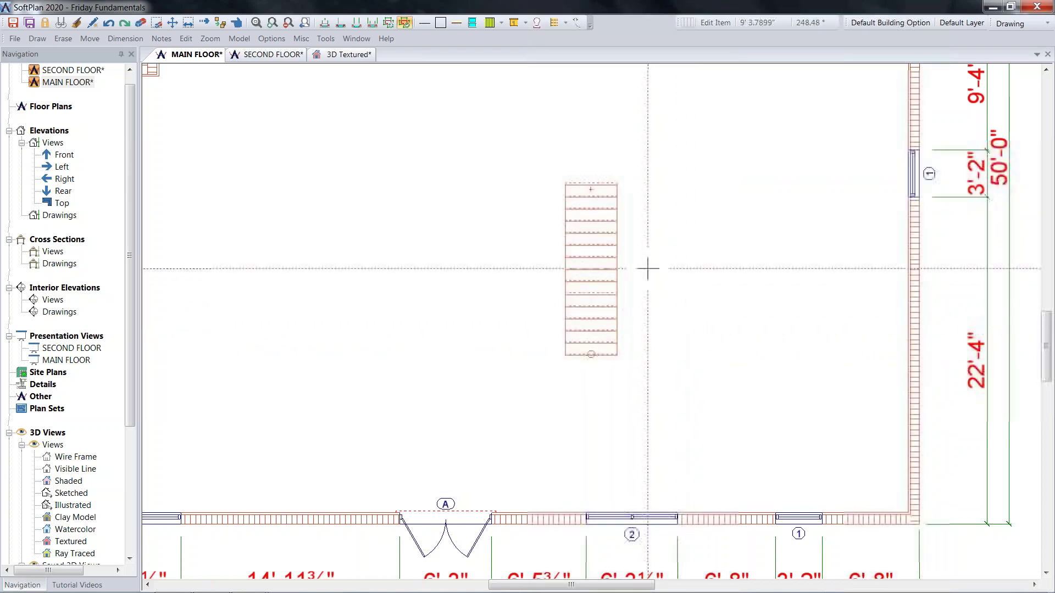
- In Ceiling mode, add a ceiling over the whole main floor by auto-tracing the exterior walls
scroll(674, 263, "down", 3)
scroll(732, 353, "down", 2)
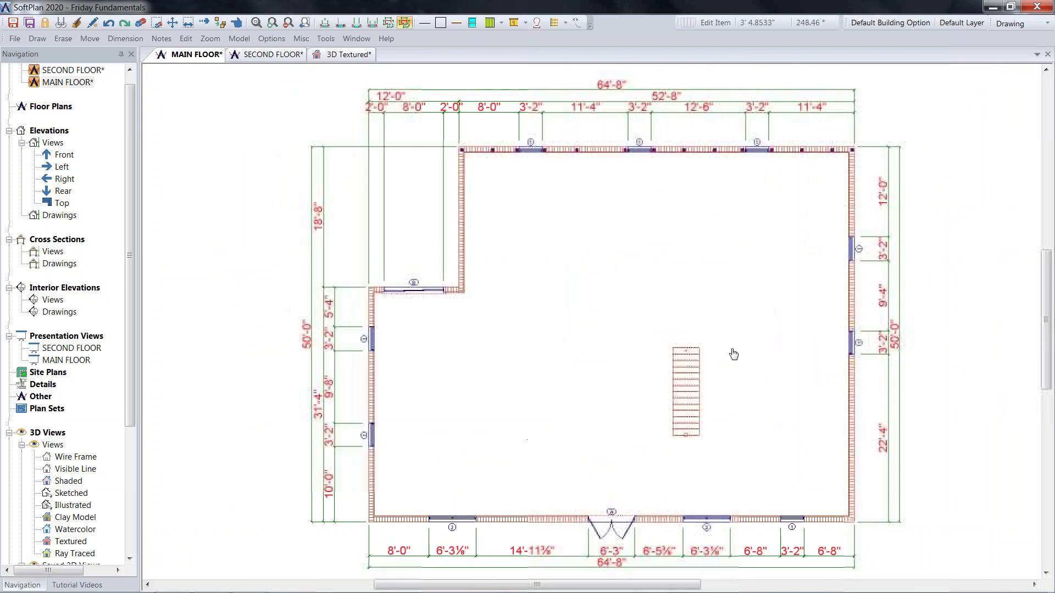
mouse_move(732, 354)
middle_mouse_down()
mouse_move(738, 336)
mouse_move(736, 347)
middle_mouse_up()
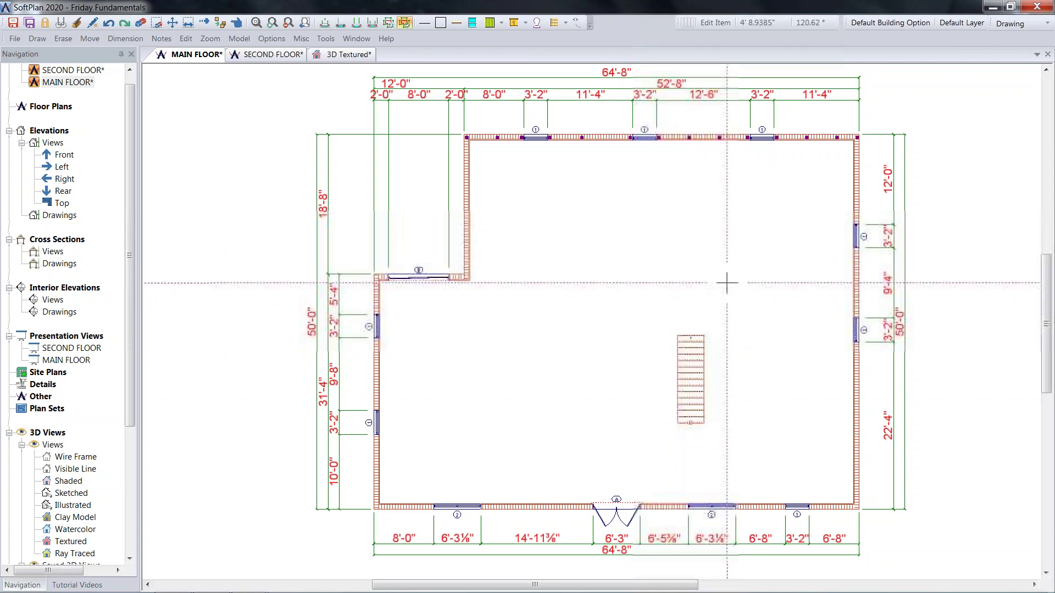
left_click(1002, 25)
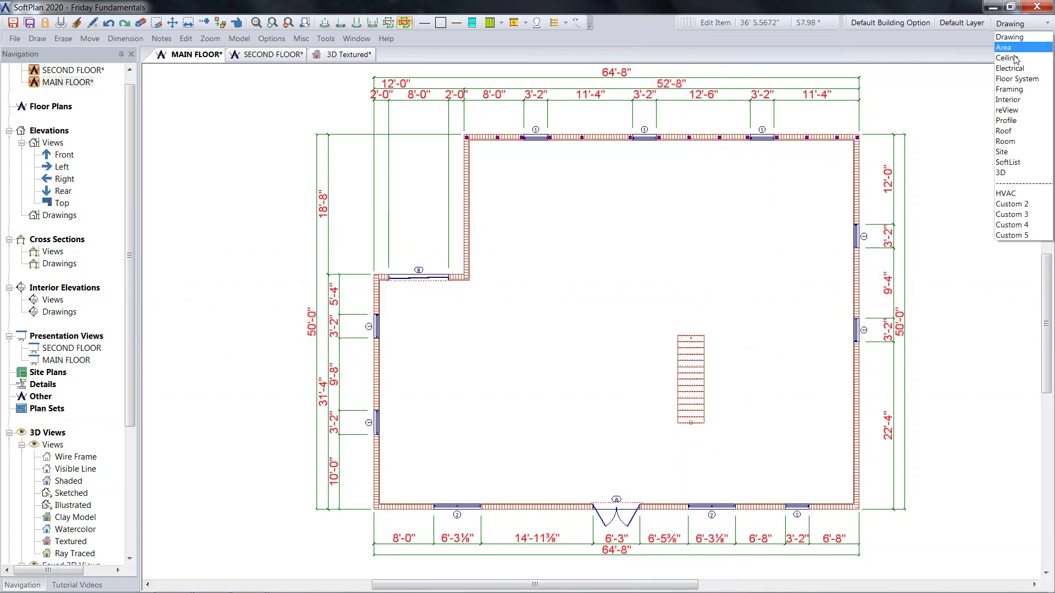
left_click(1016, 58)
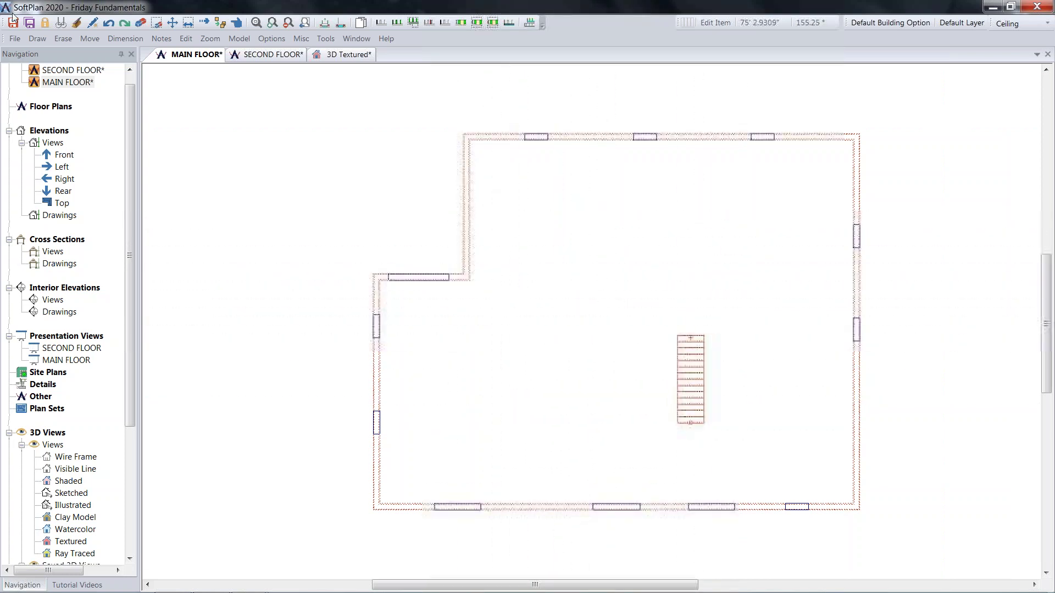
left_click(37, 39)
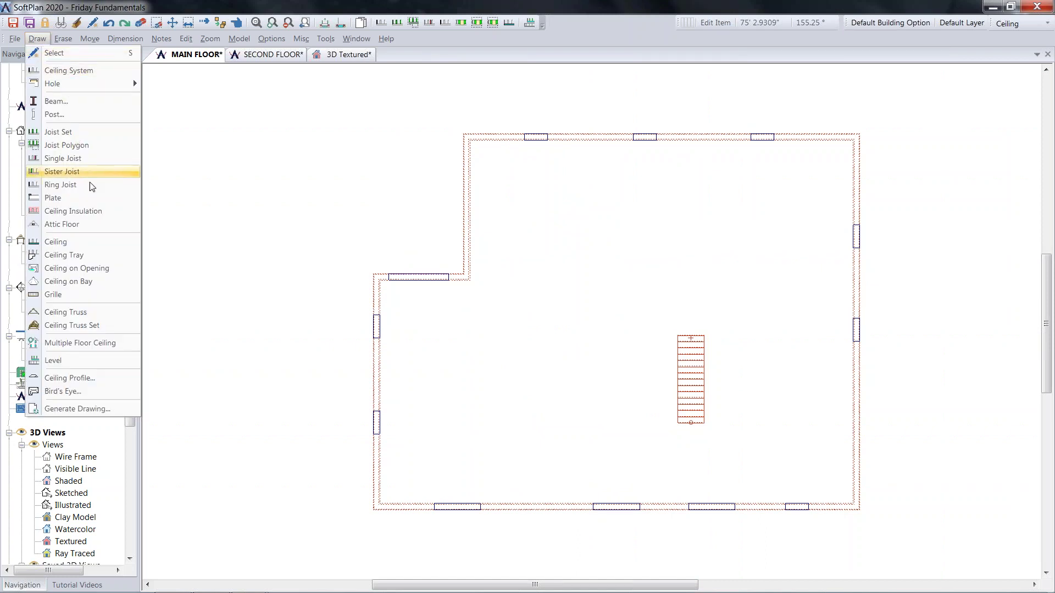
left_click(105, 244)
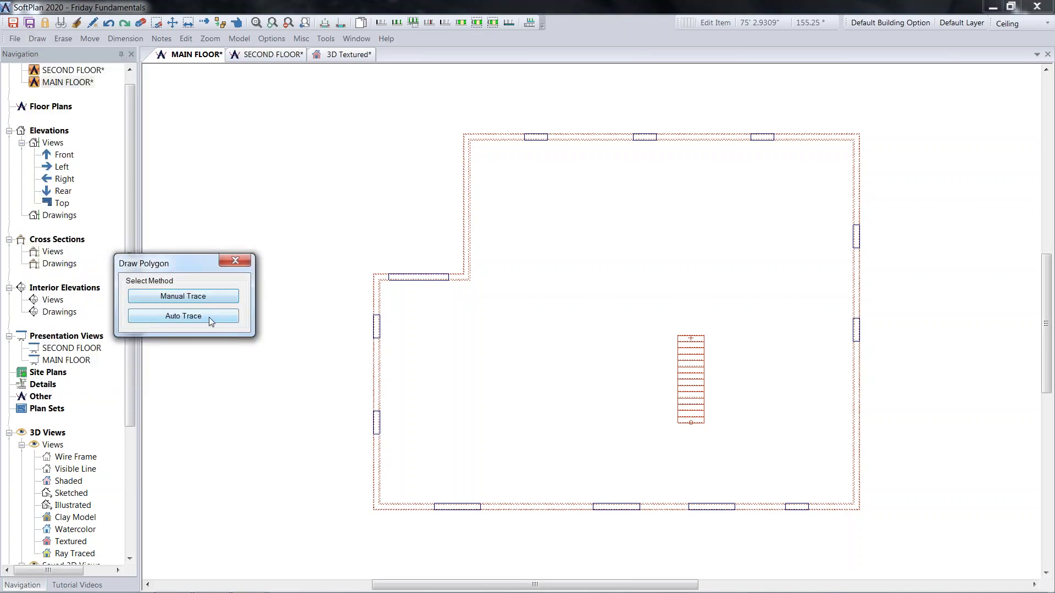
left_click(209, 317)
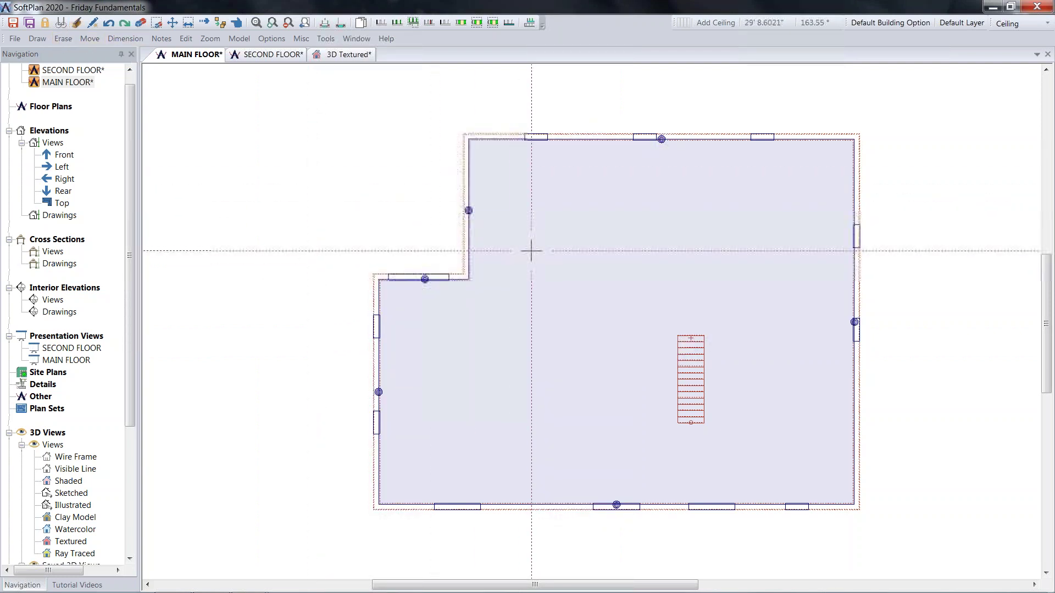
- Return the main floor to Drawing mode and save all open drawings of the project
left_click(1038, 28)
left_click(1009, 37)
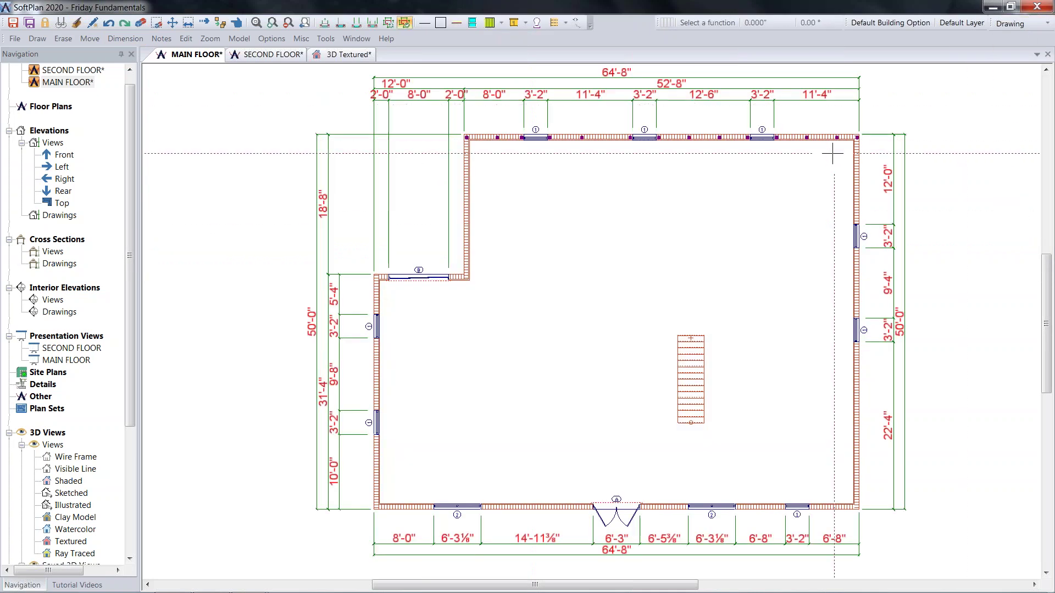
left_click(15, 38)
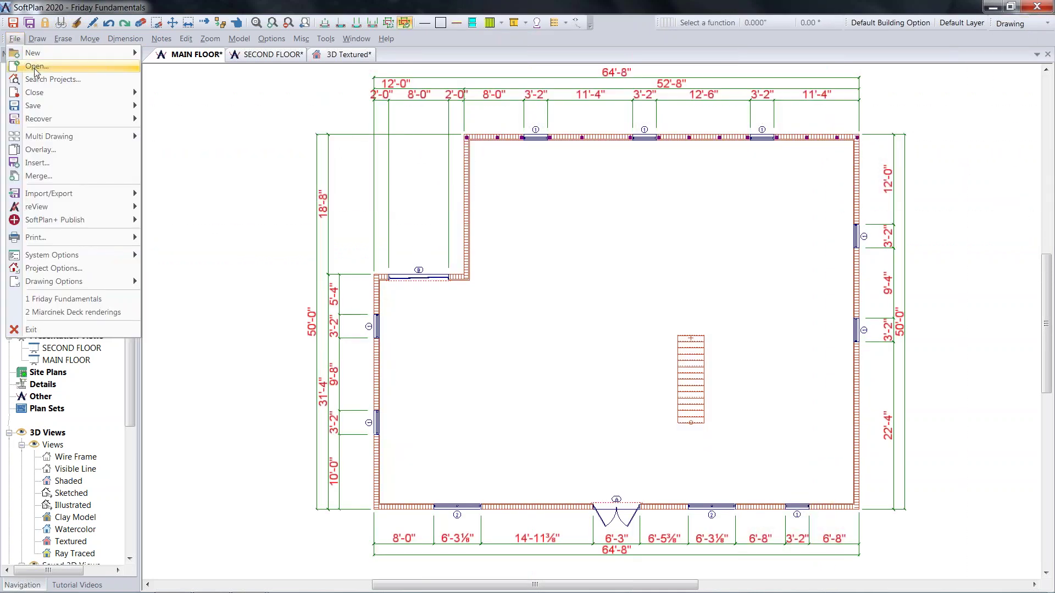
mouse_move(69, 110)
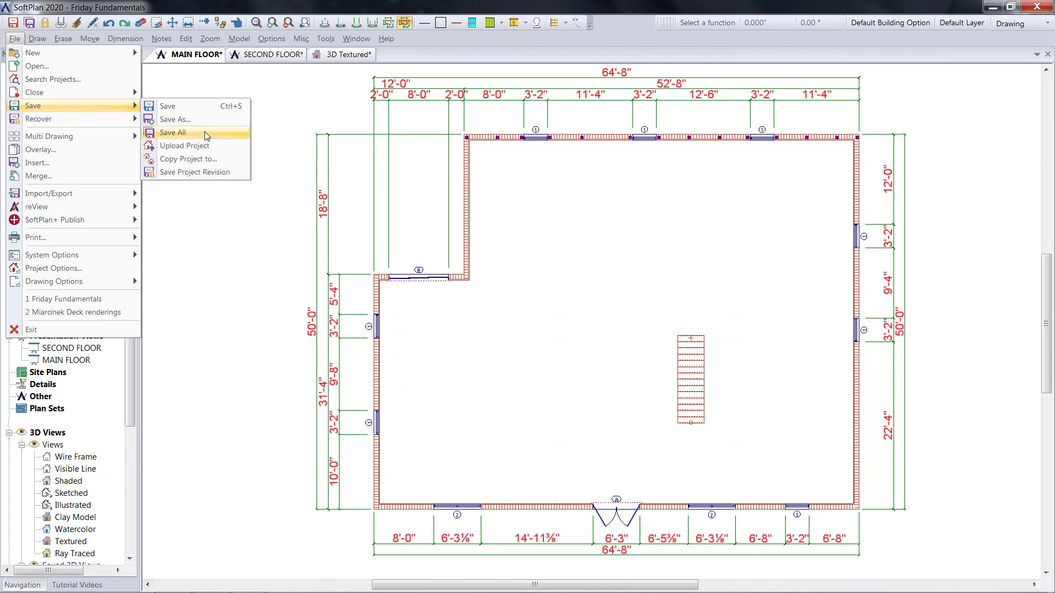
left_click(172, 133)
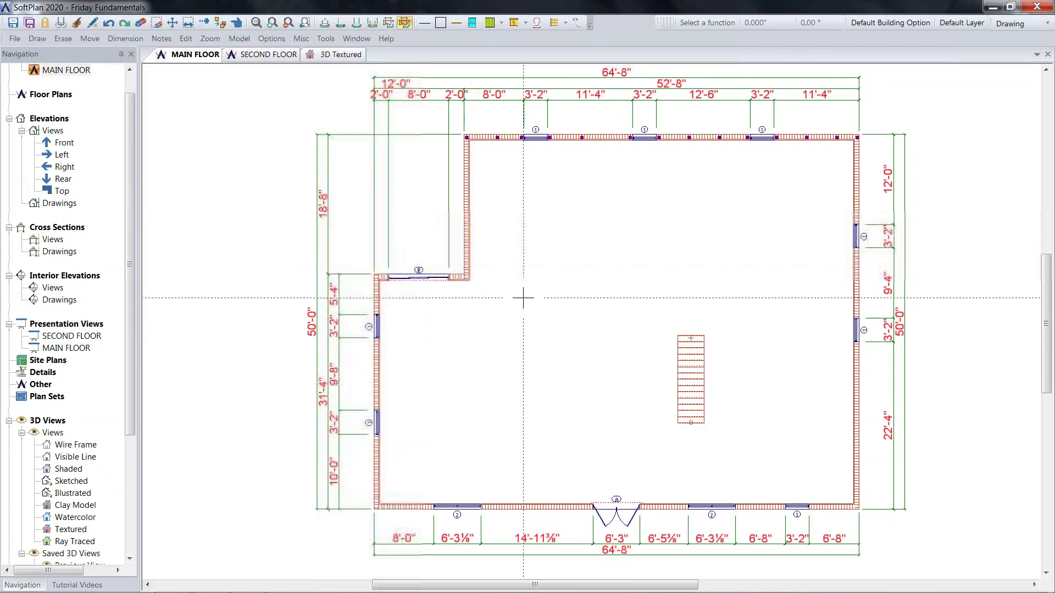
- Overlay the MAIN FLOOR plan on the second floor's floor system drawing
left_click(269, 59)
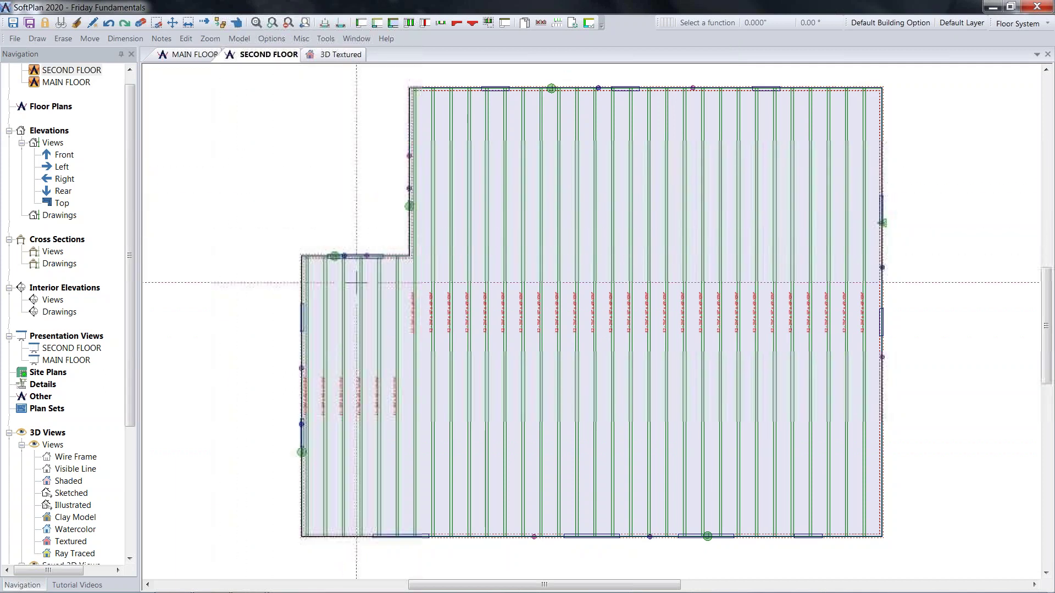
left_click(37, 39)
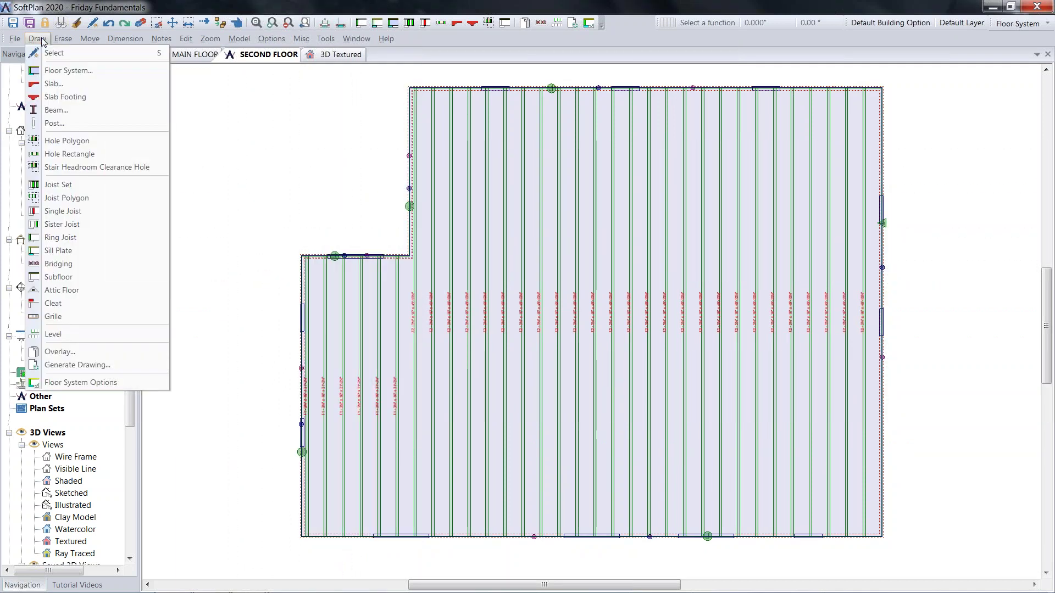
left_click(77, 356)
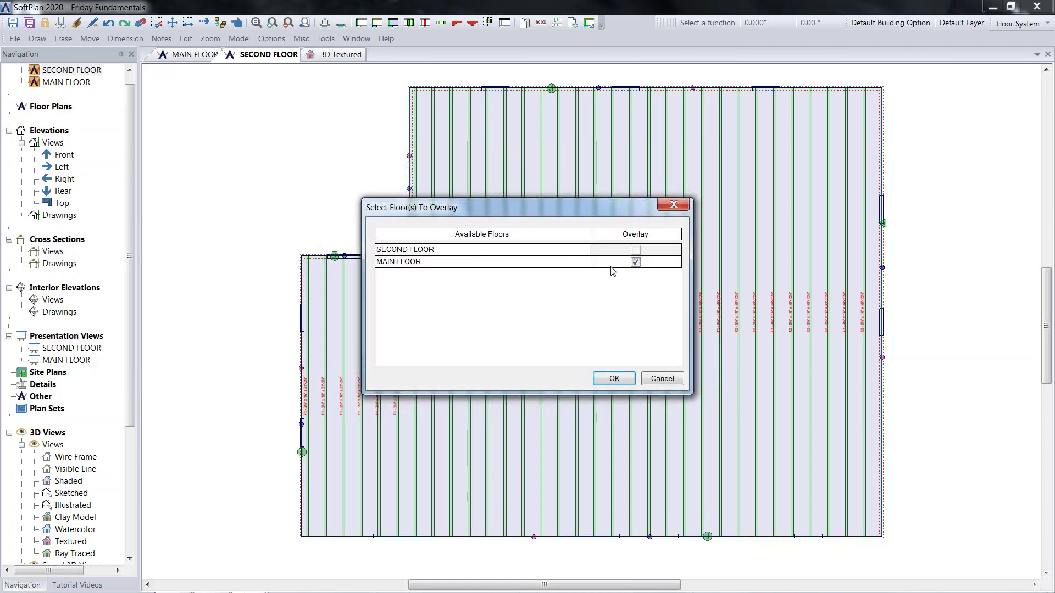
left_click(614, 378)
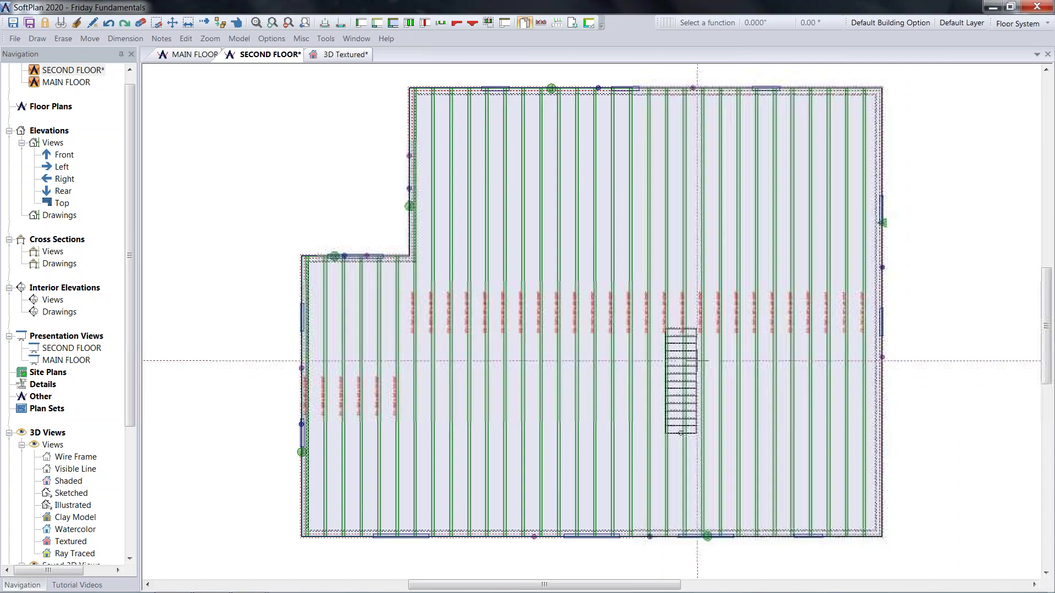
- Cut a stair headroom clearance hole in the second-floor floor system from the overlaid main-floor stair
scroll(769, 384, "up", 3)
scroll(591, 321, "up", 1)
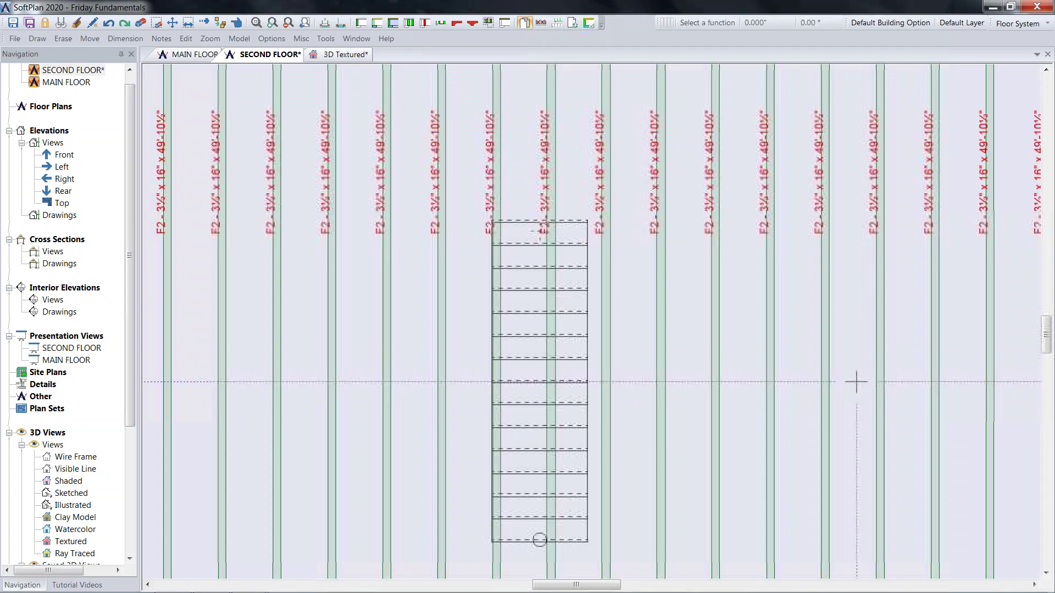
scroll(812, 379, "down", 5)
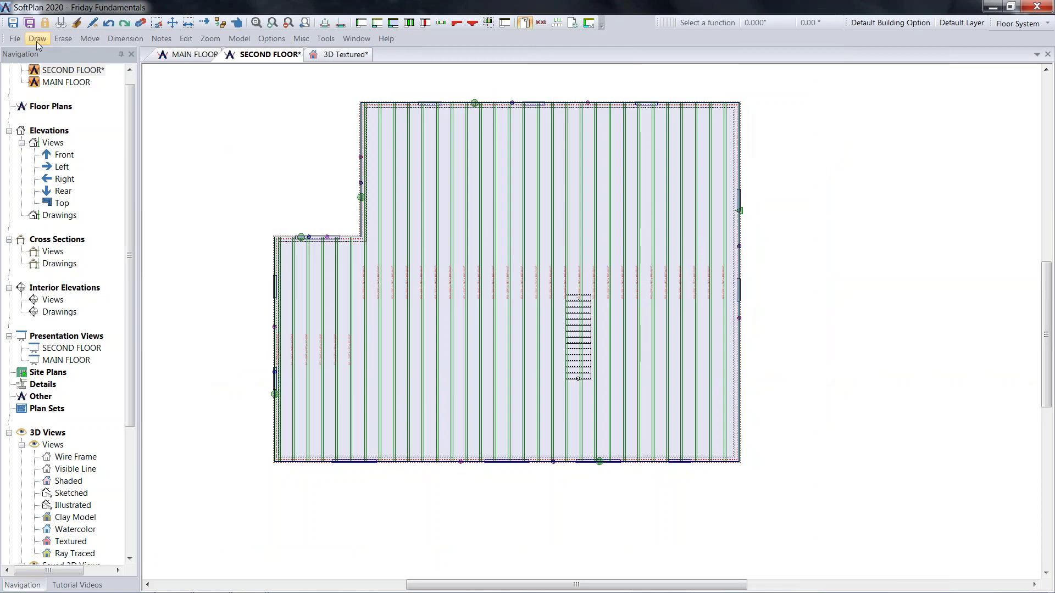
left_click(38, 40)
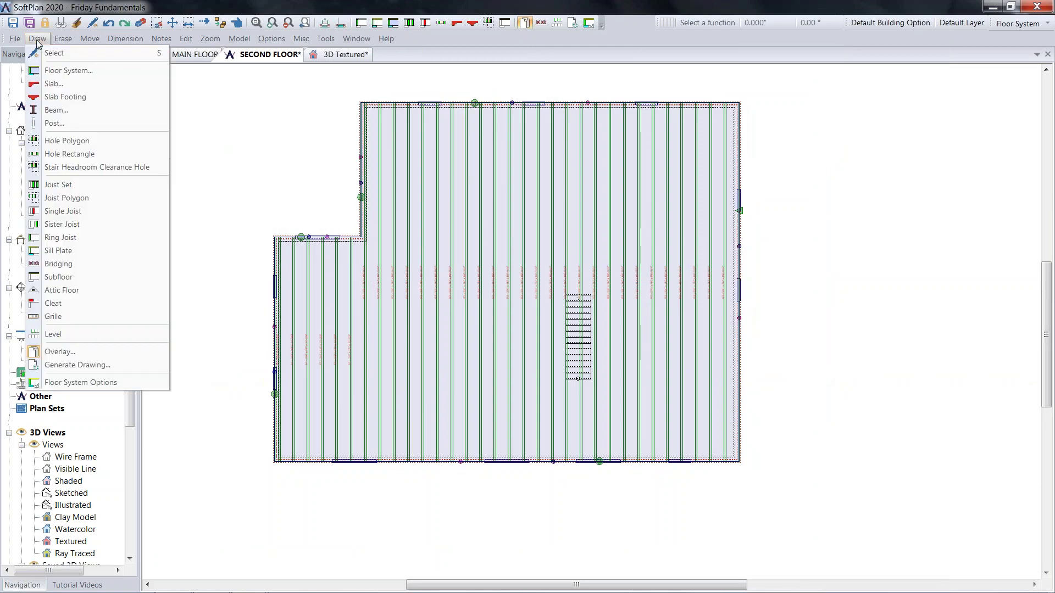
left_click(147, 167)
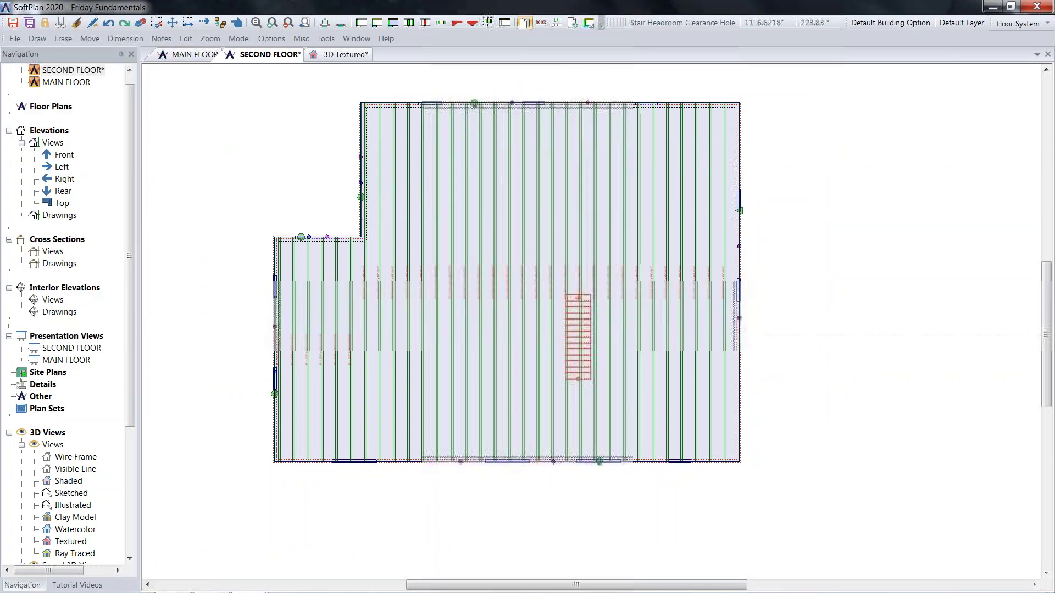
scroll(586, 341, "up", 4)
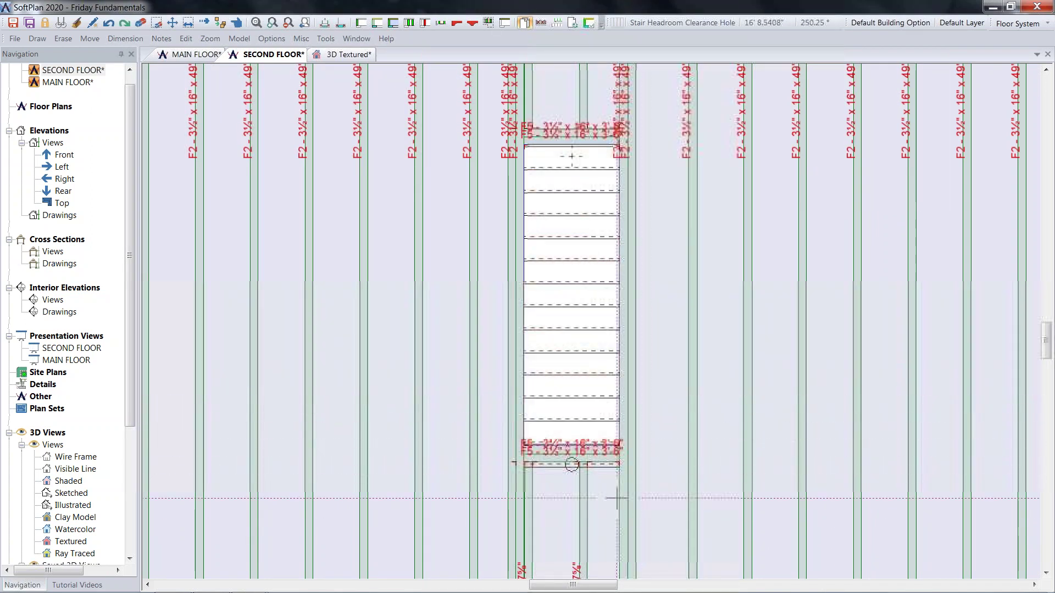
scroll(610, 500, "up", 5)
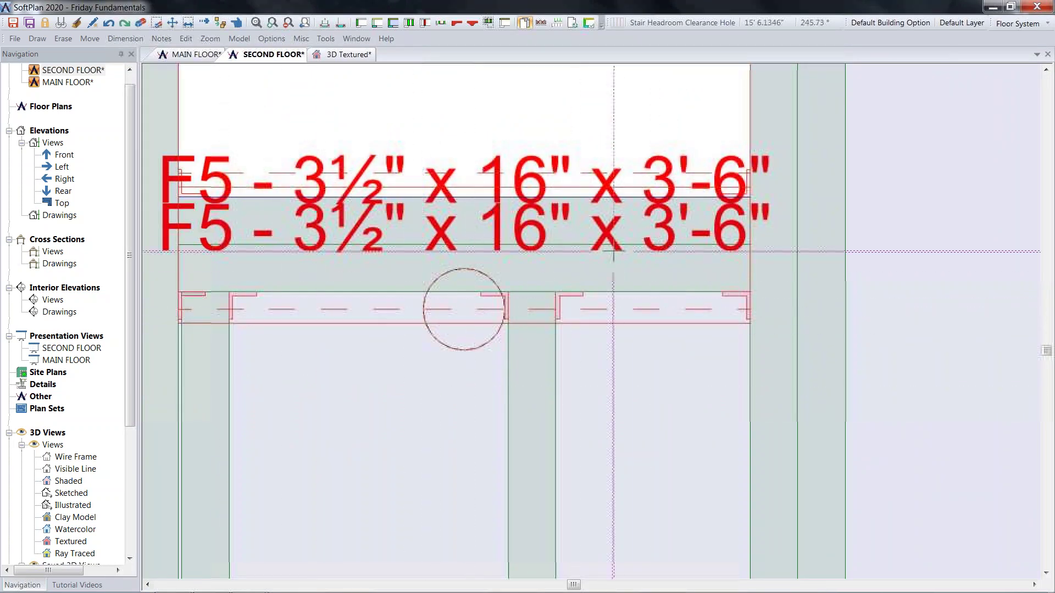
scroll(613, 252, "down", 6)
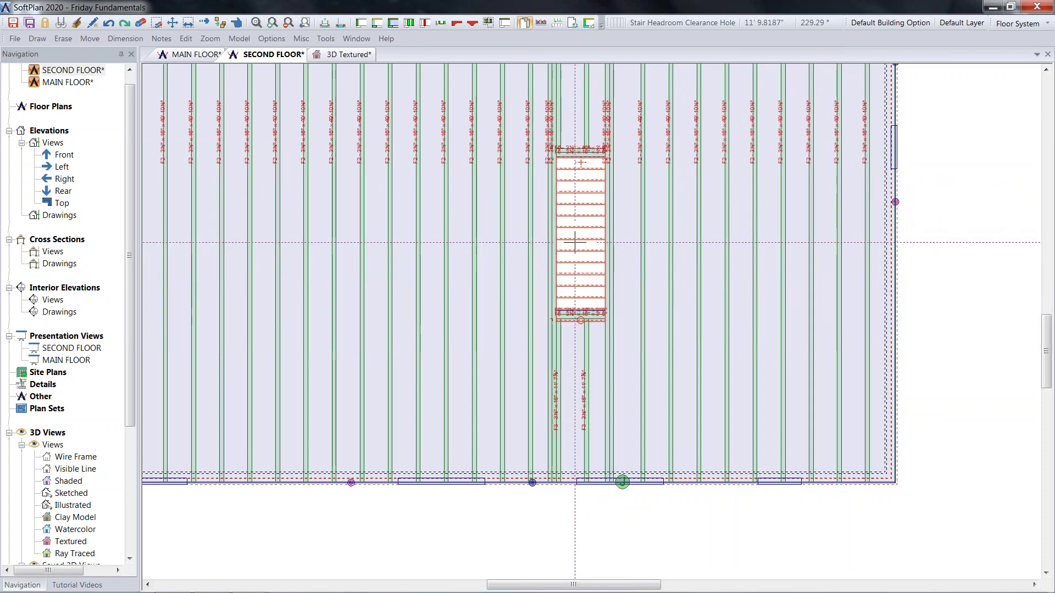
- Examine the stair hole's length, width and drywall settings, leaving them unchanged
left_click(188, 39)
left_click(191, 53)
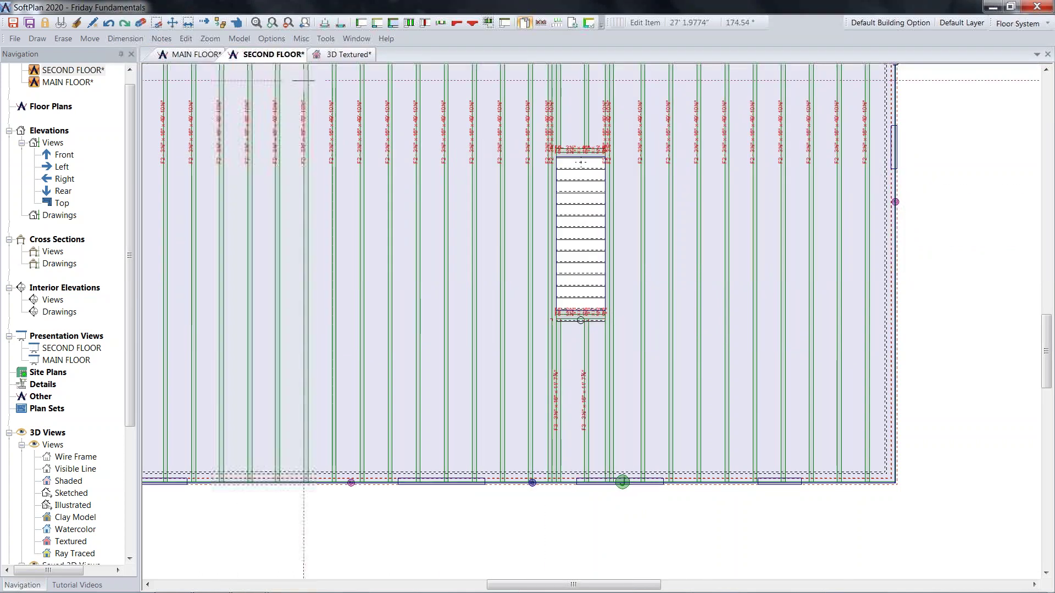
left_click(579, 198)
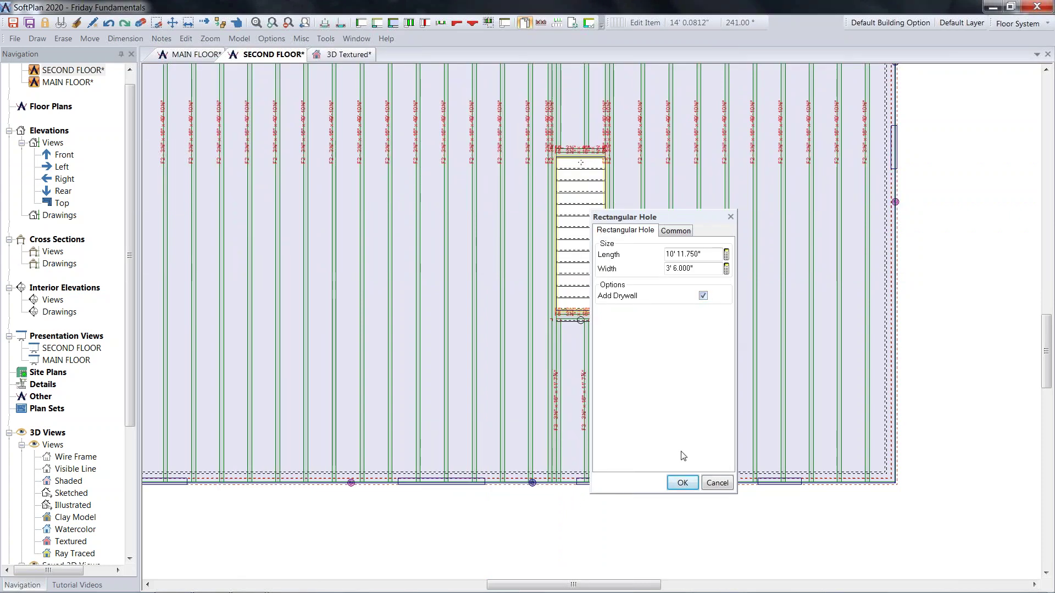
left_click(682, 483)
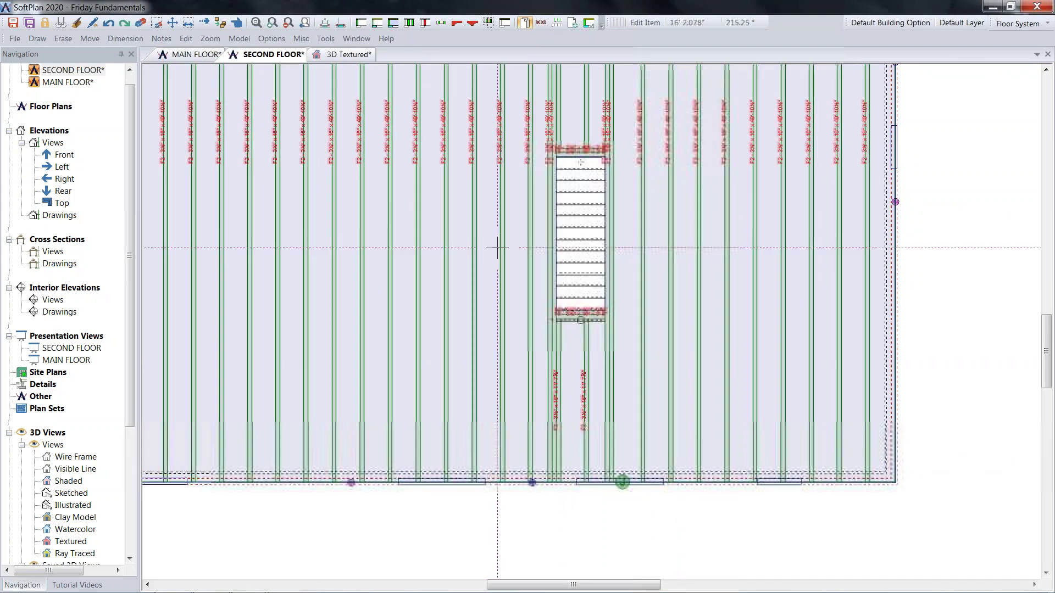
scroll(494, 229, "down", 2)
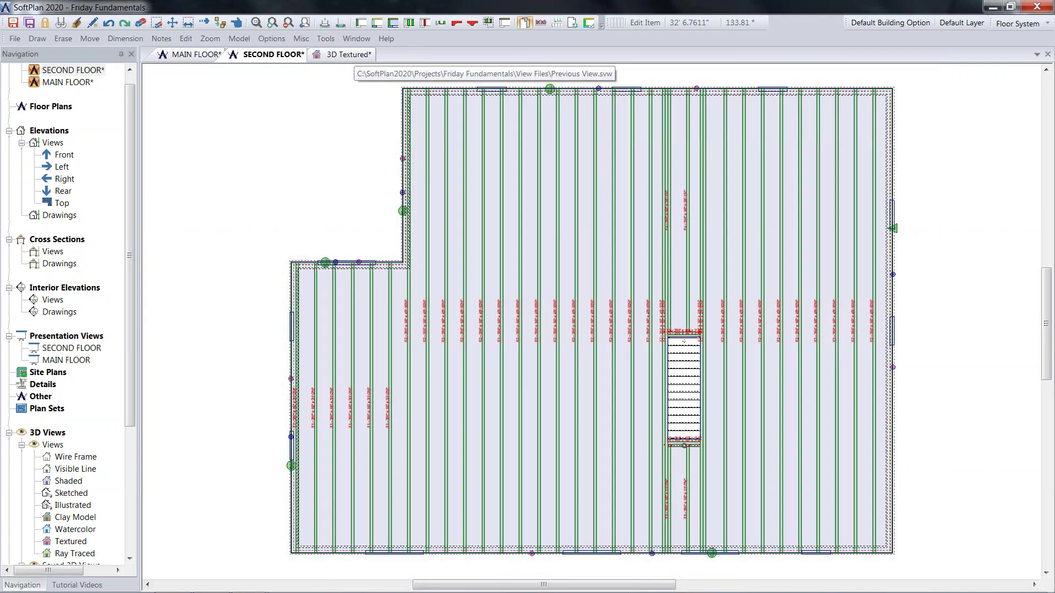
- Return the second floor to Drawing mode and inspect the stair opening from above in the 3D Textured view
left_click(1026, 24)
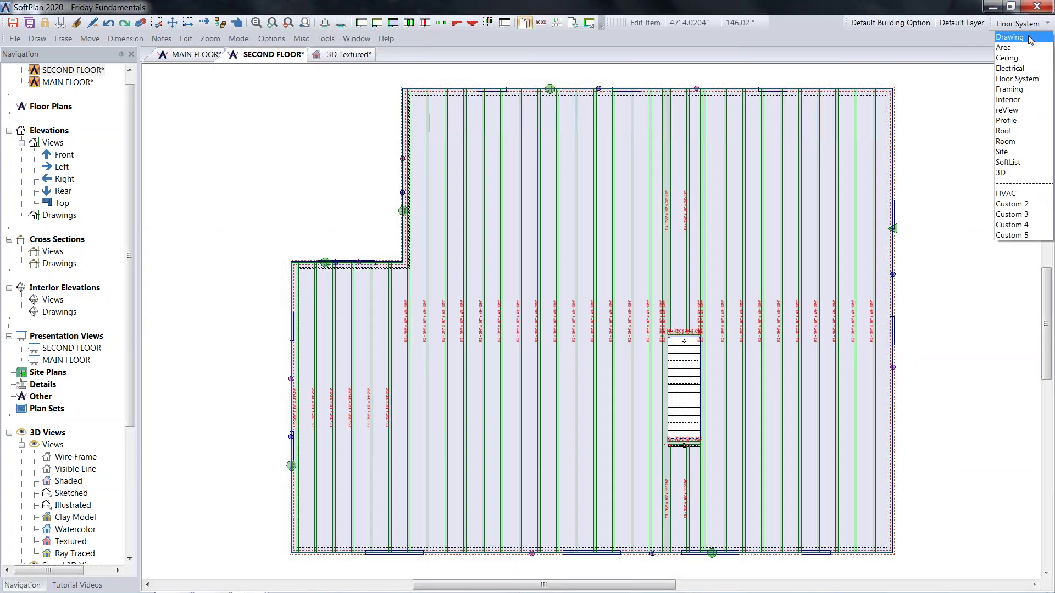
left_click(1029, 38)
left_click(369, 55)
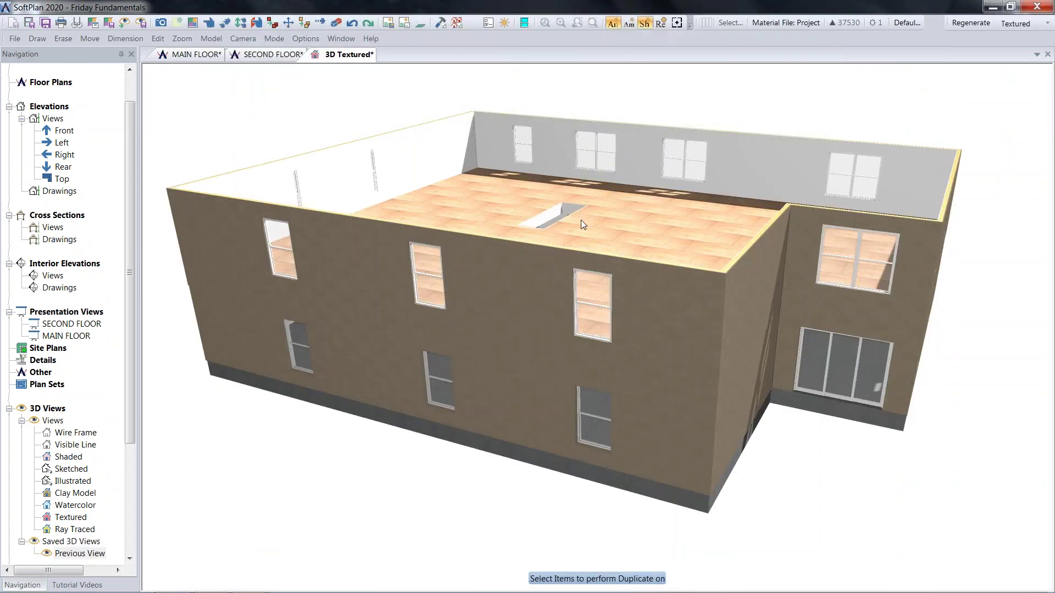
middle_click_drag(581, 220, 549, 240)
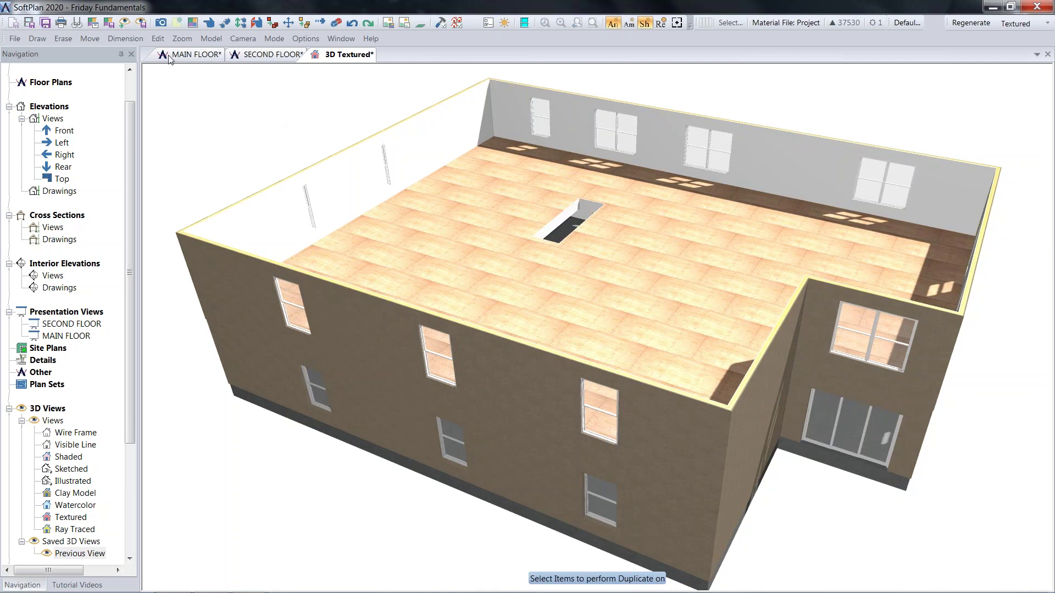
- Go back to the SECOND FLOOR drawing and switch it to Roof mode
left_click(268, 55)
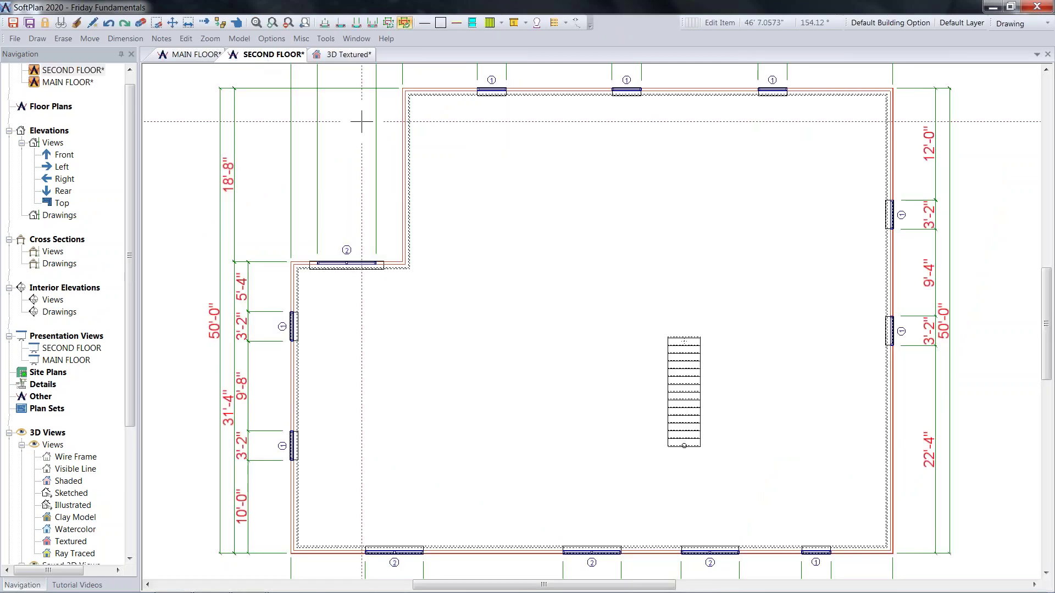
scroll(529, 214, "down", 2)
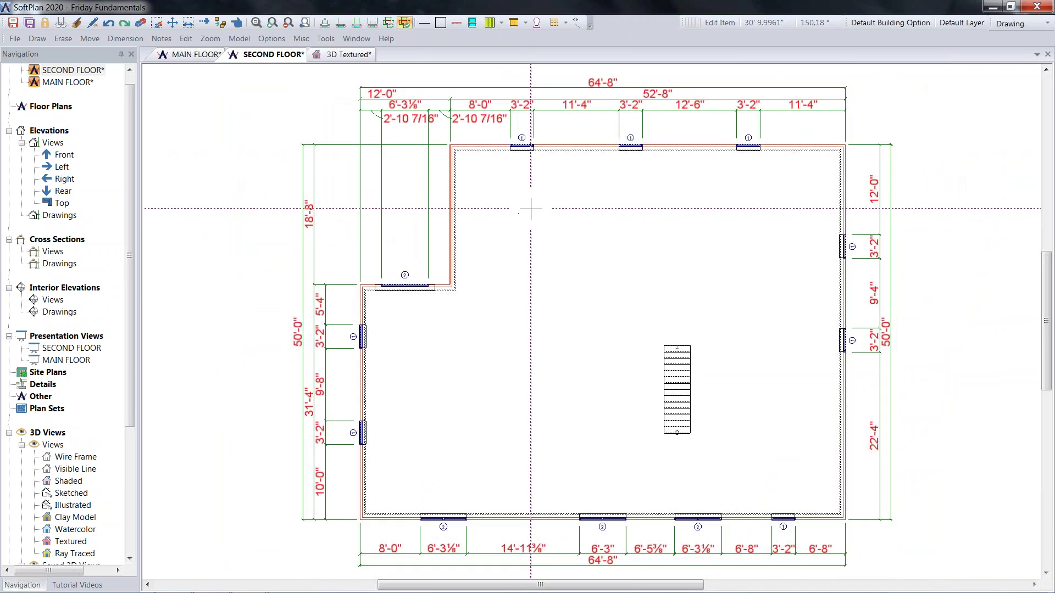
left_click(1013, 28)
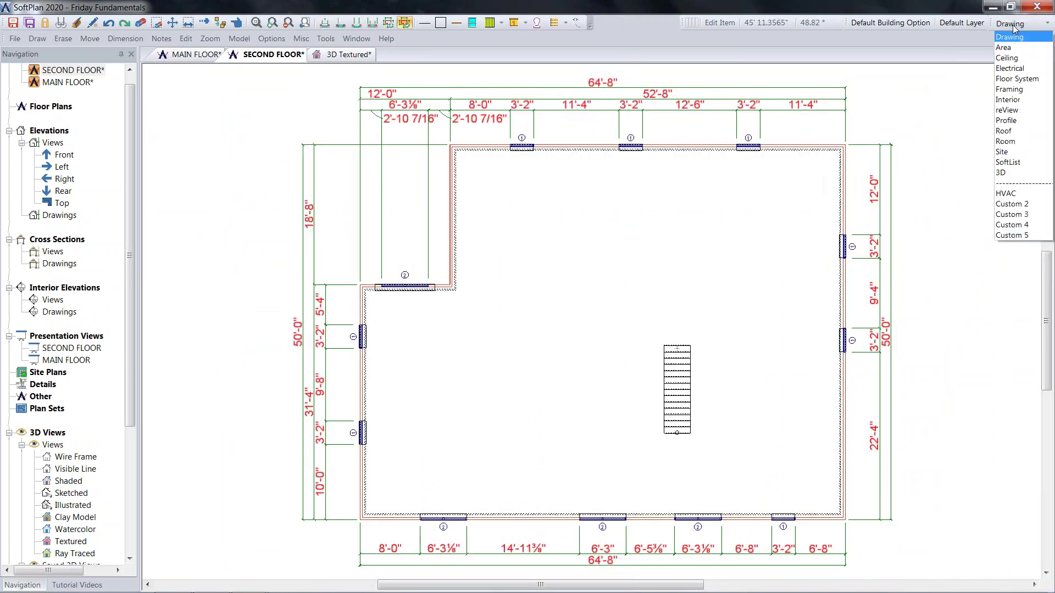
left_click(1020, 131)
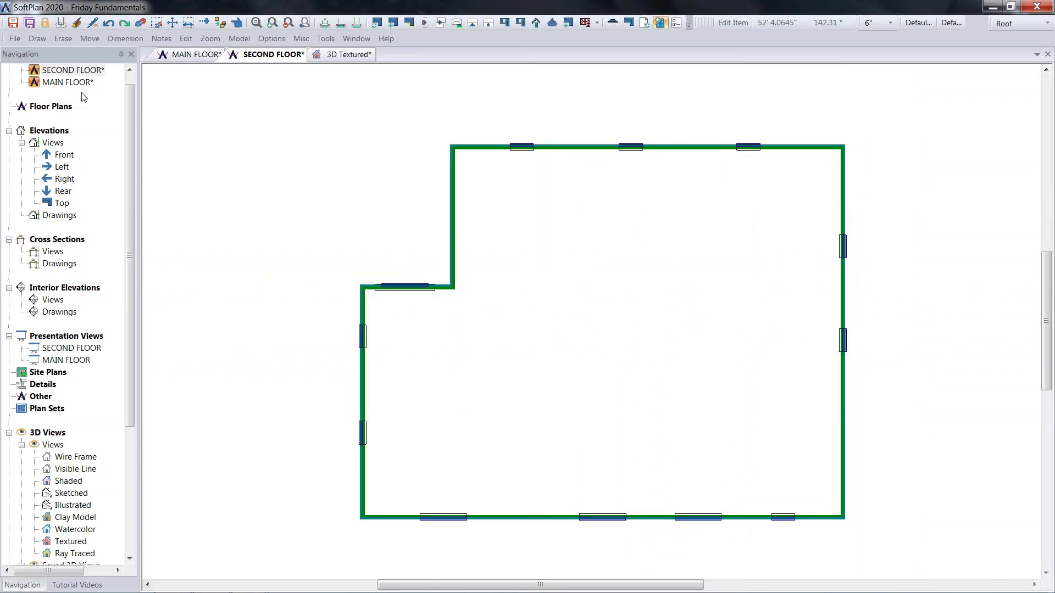
- In the roof options, set the gable finish to Stucco A and the heel height to 10.250"
left_click(36, 42)
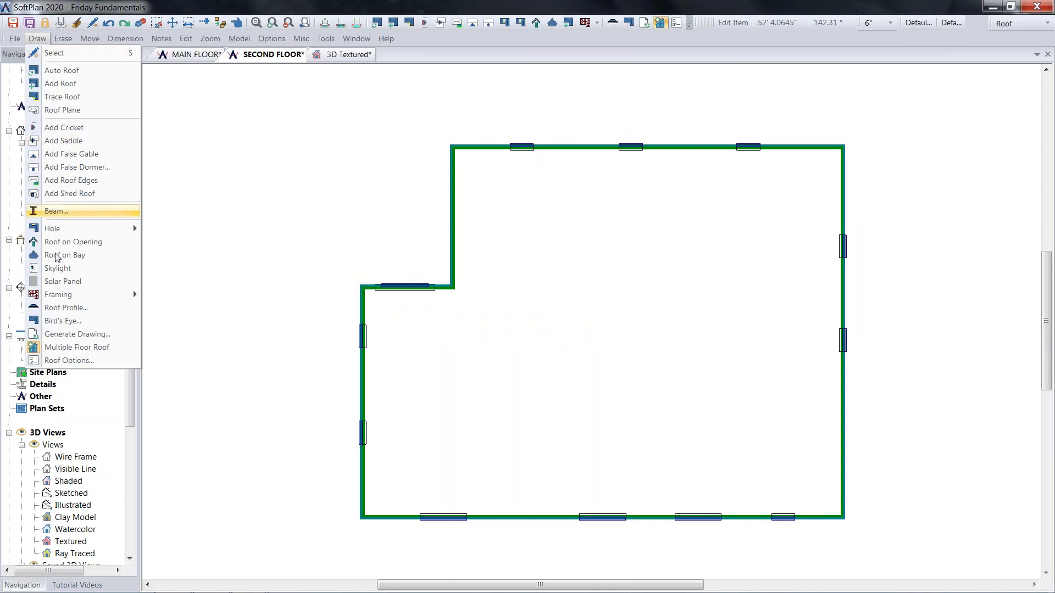
left_click(87, 360)
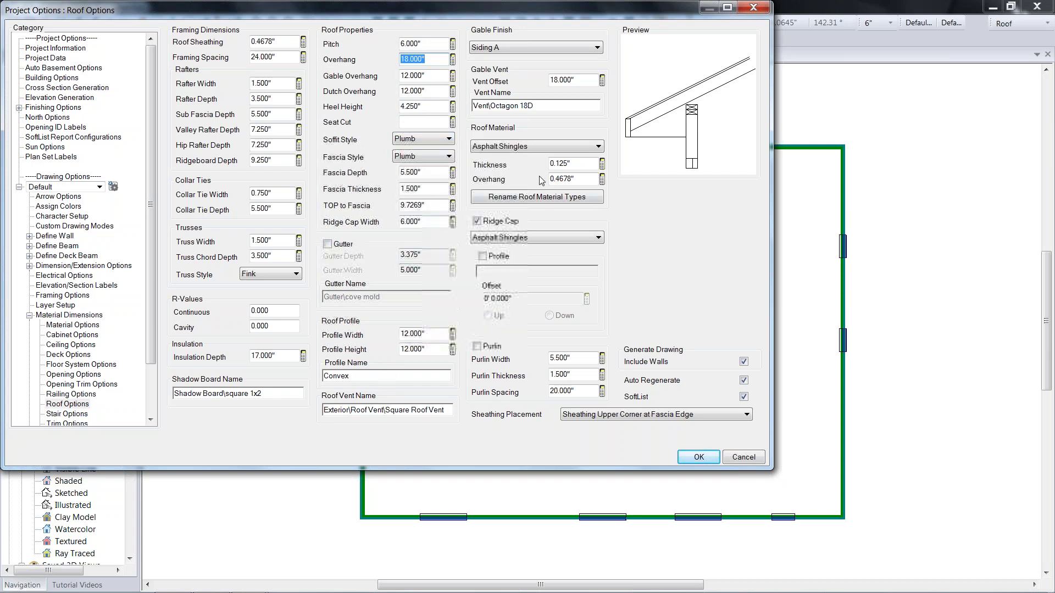
left_click(596, 49)
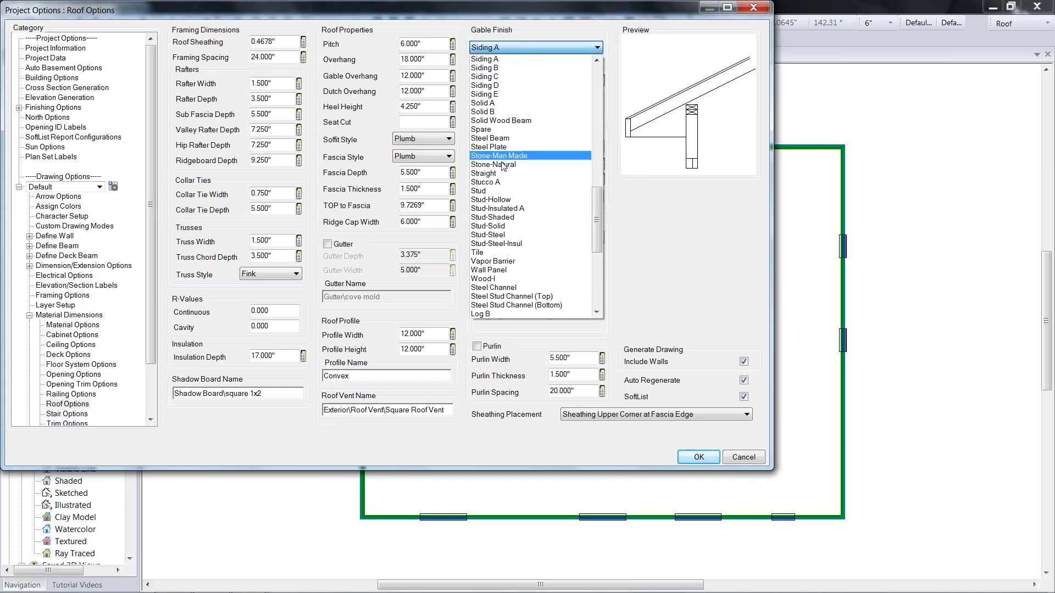
left_click(510, 182)
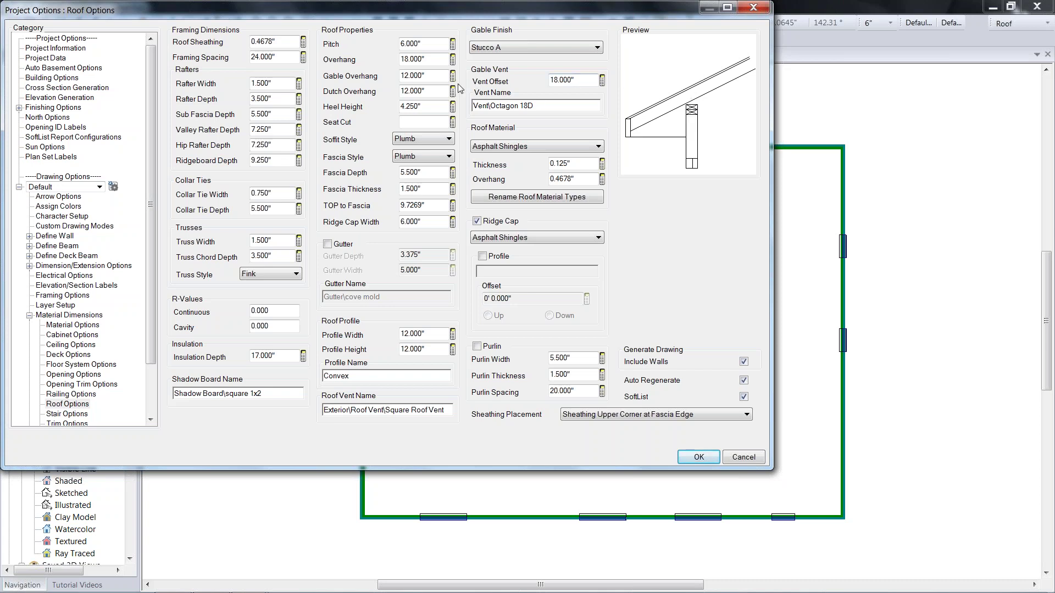
double_click(436, 105)
type("10.250")
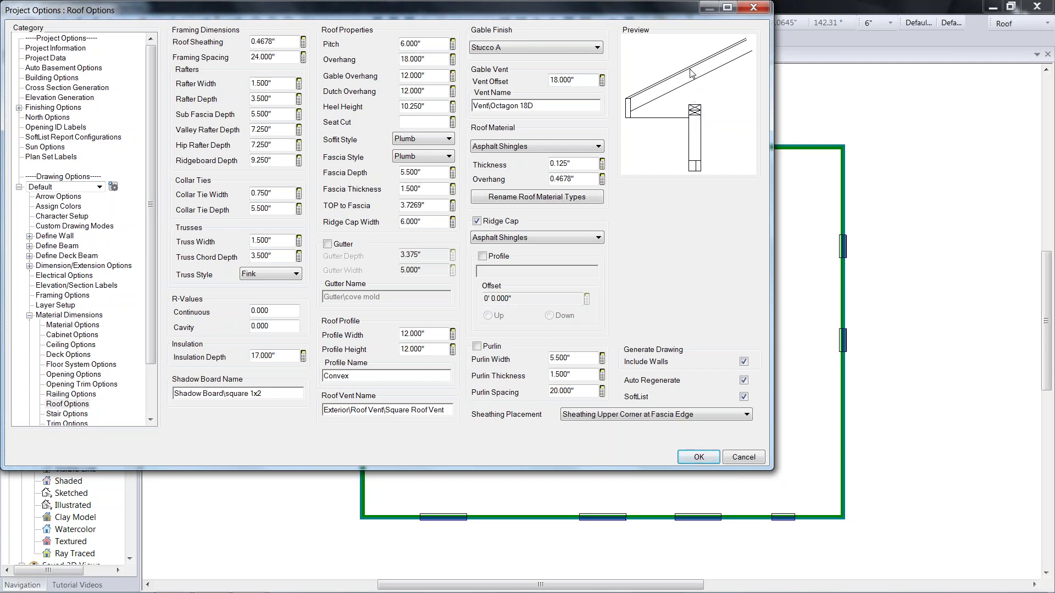
left_click(698, 457)
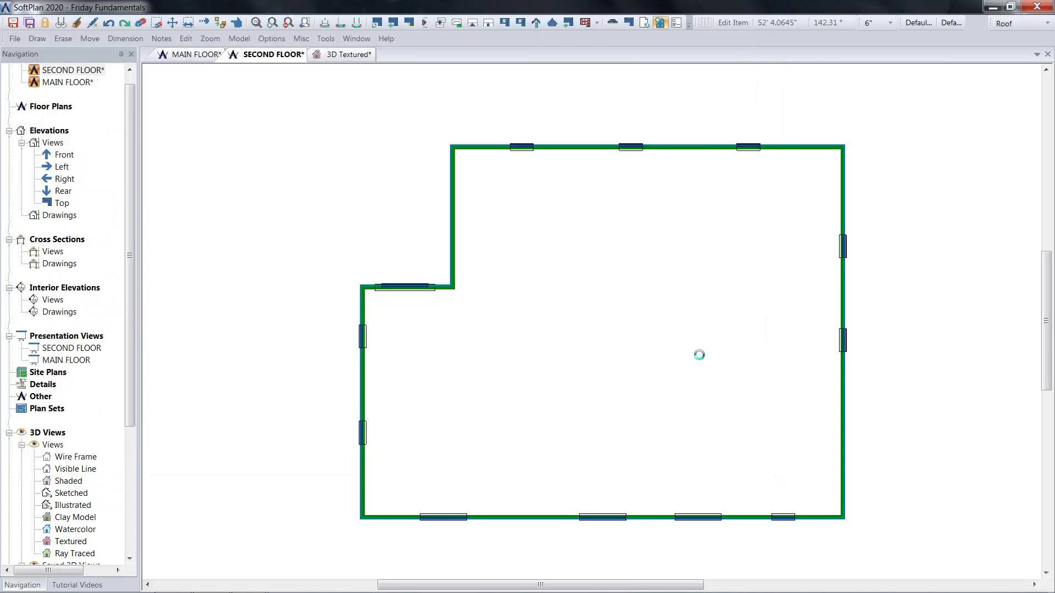
- Generate an Auto Roof over the second floor and inspect the building in the 3D Textured view
left_click(37, 39)
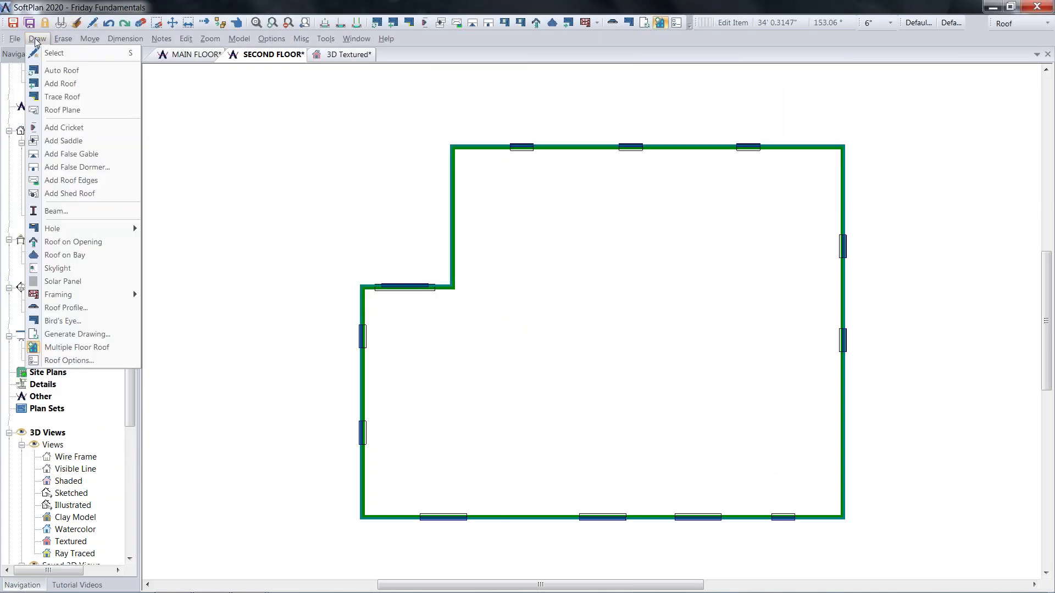
left_click(53, 70)
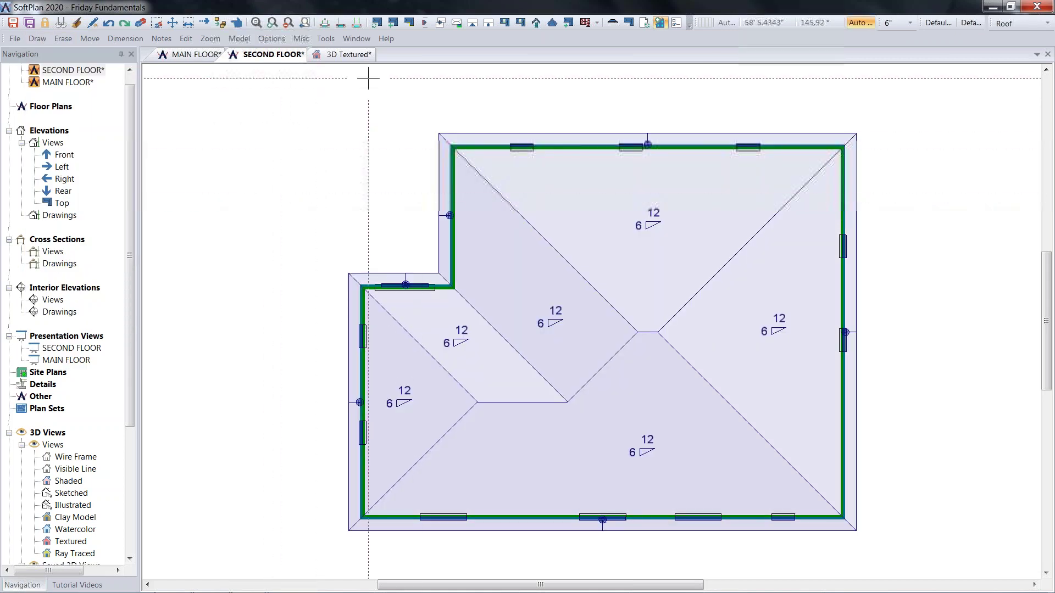
left_click(357, 56)
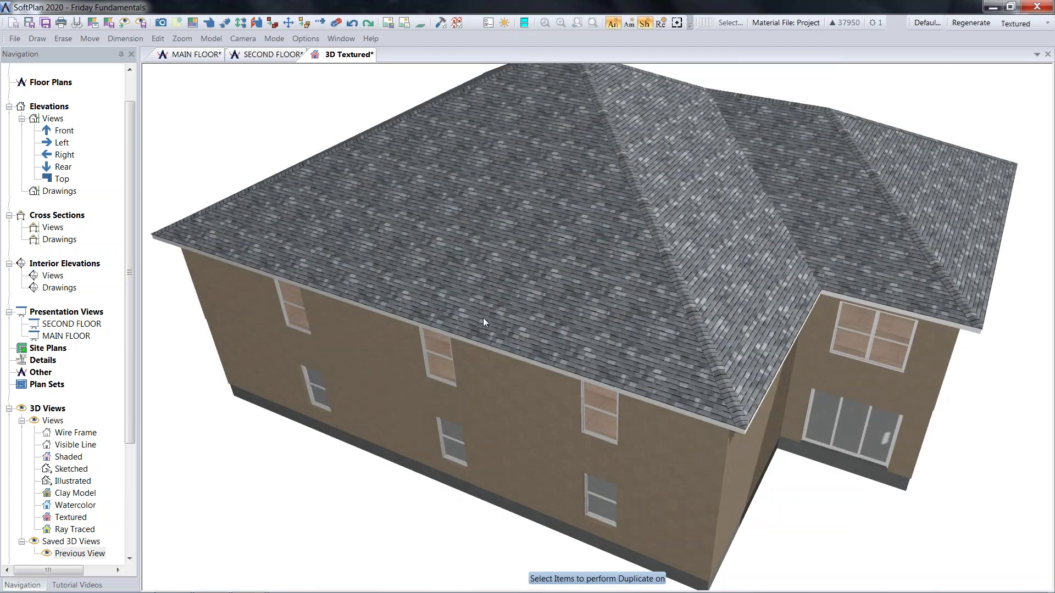
mouse_move(483, 318)
middle_mouse_down()
mouse_move(479, 296)
mouse_move(348, 301)
middle_mouse_up()
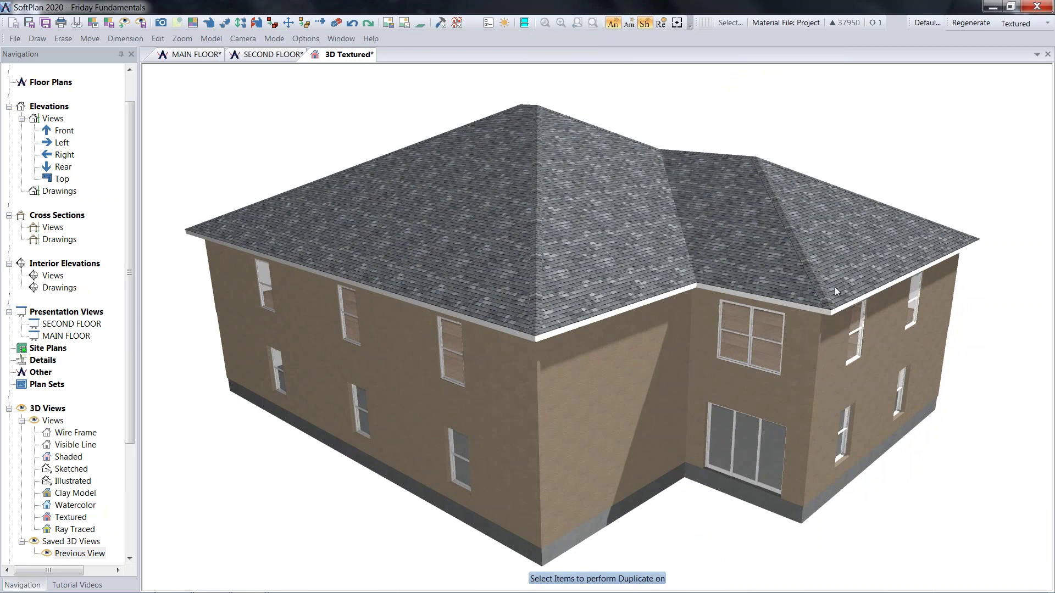
- Go back to the SECOND FLOOR drawing and examine the roof edge settings at the end of the smaller wing
left_click(289, 55)
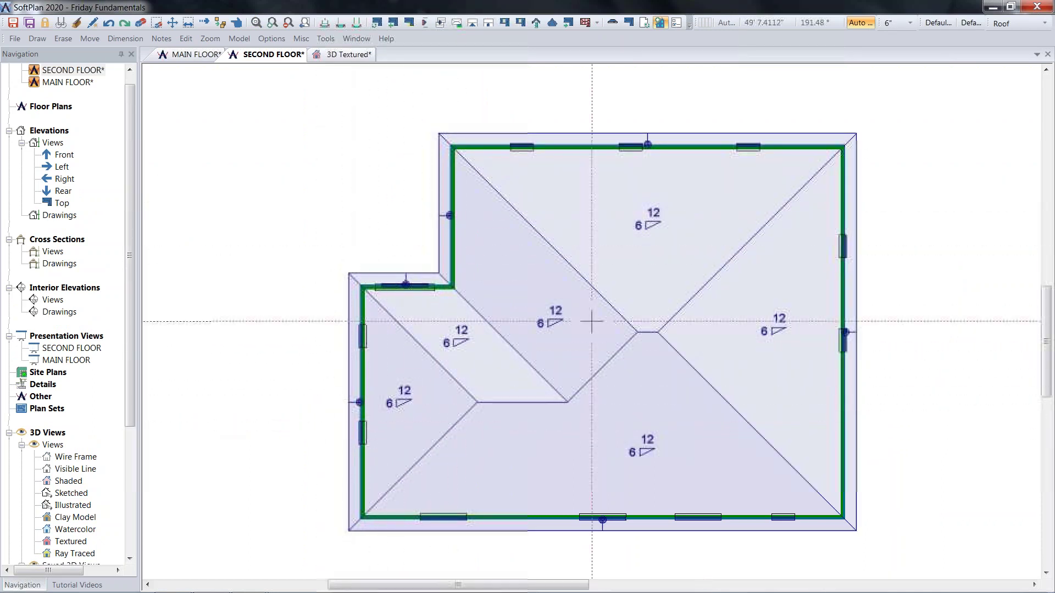
scroll(591, 321, "up", 6)
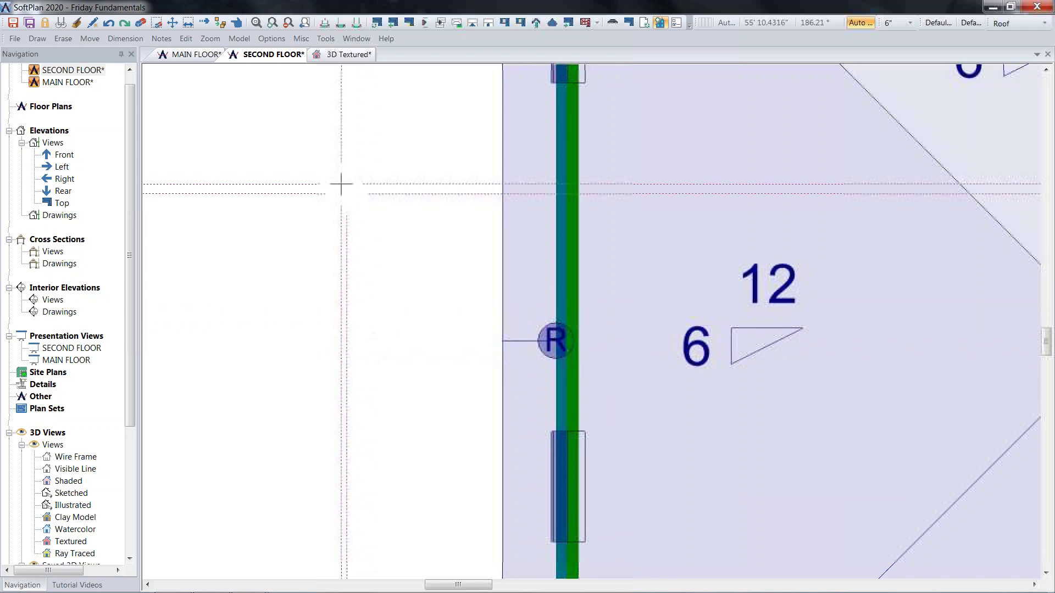
left_click(186, 39)
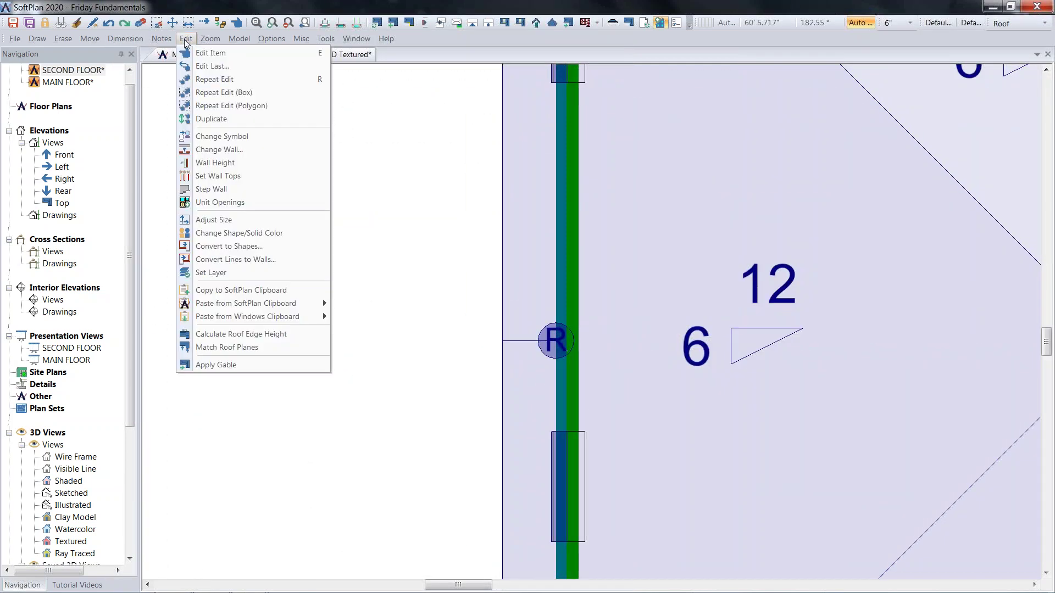
left_click(209, 53)
left_click(501, 315)
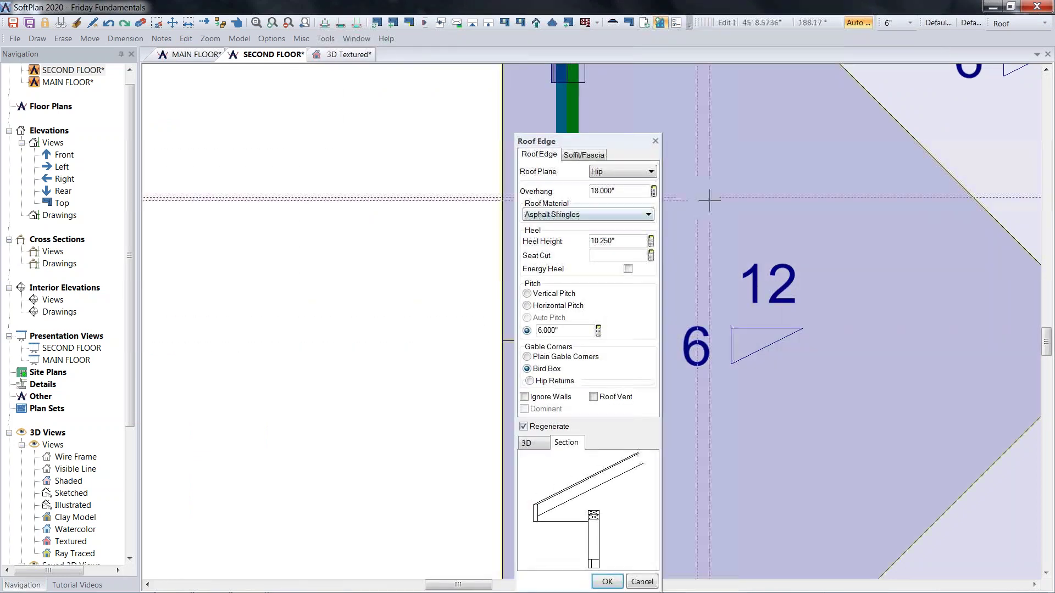
scroll(833, 264, "down", 3)
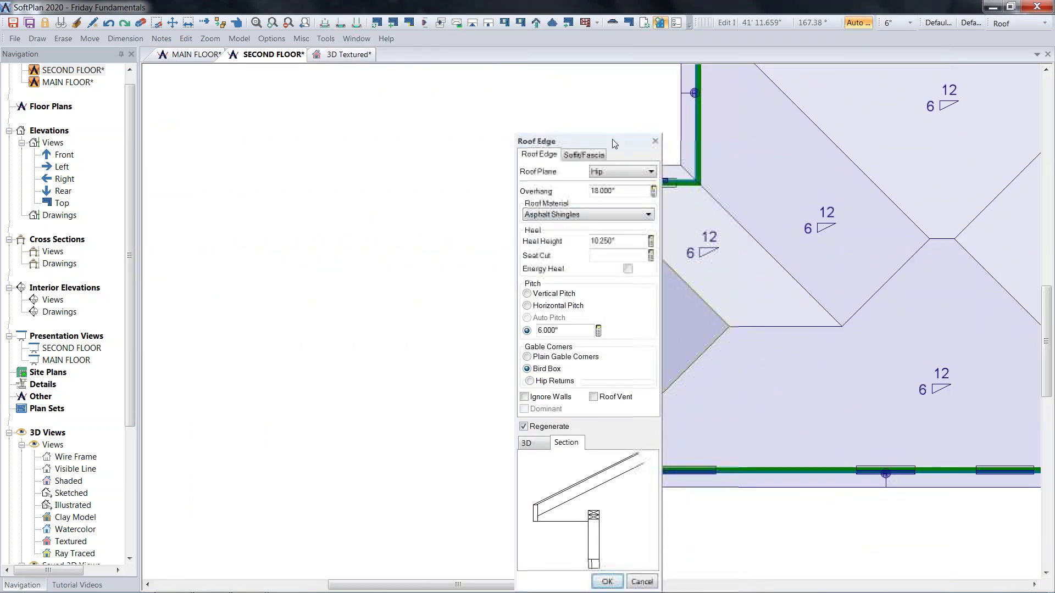
left_click_drag(535, 141, 329, 77)
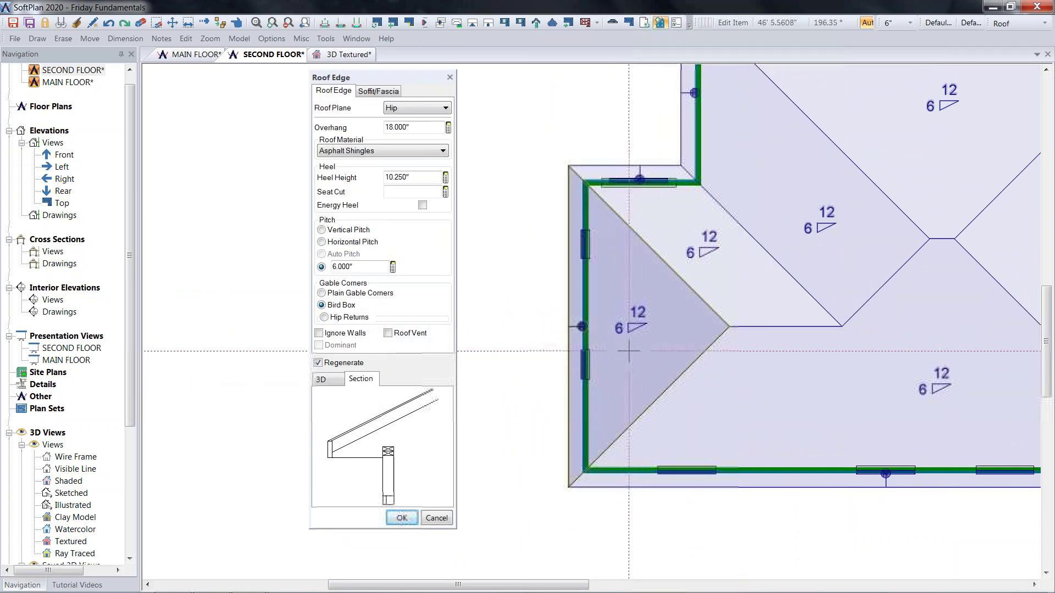
left_click(449, 80)
- Compare the settings of the whole roof with those of the smaller wing's end roof edge
left_click(922, 156)
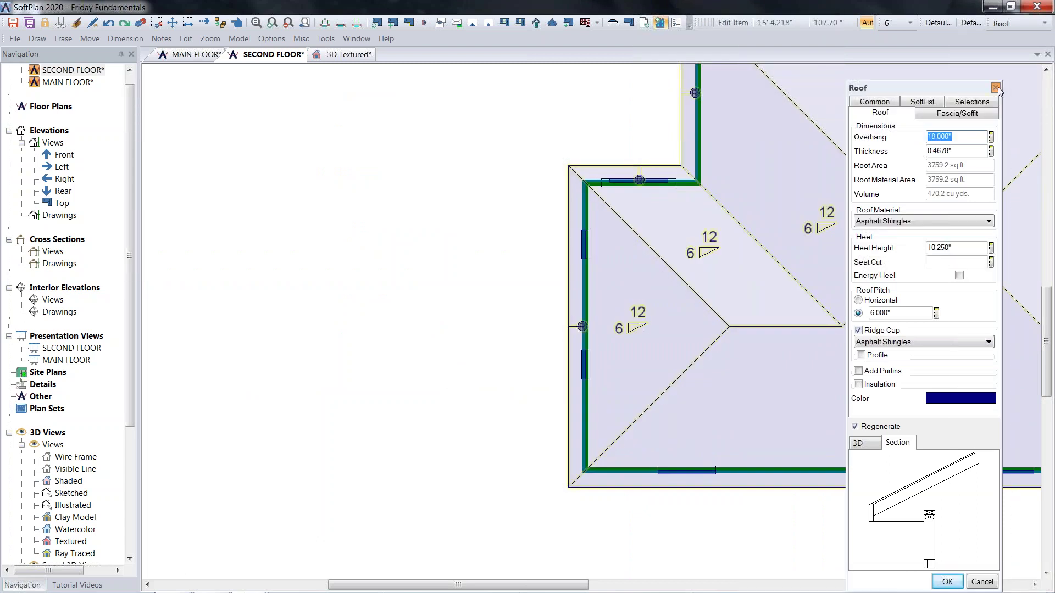
left_click(995, 87)
left_click(571, 298)
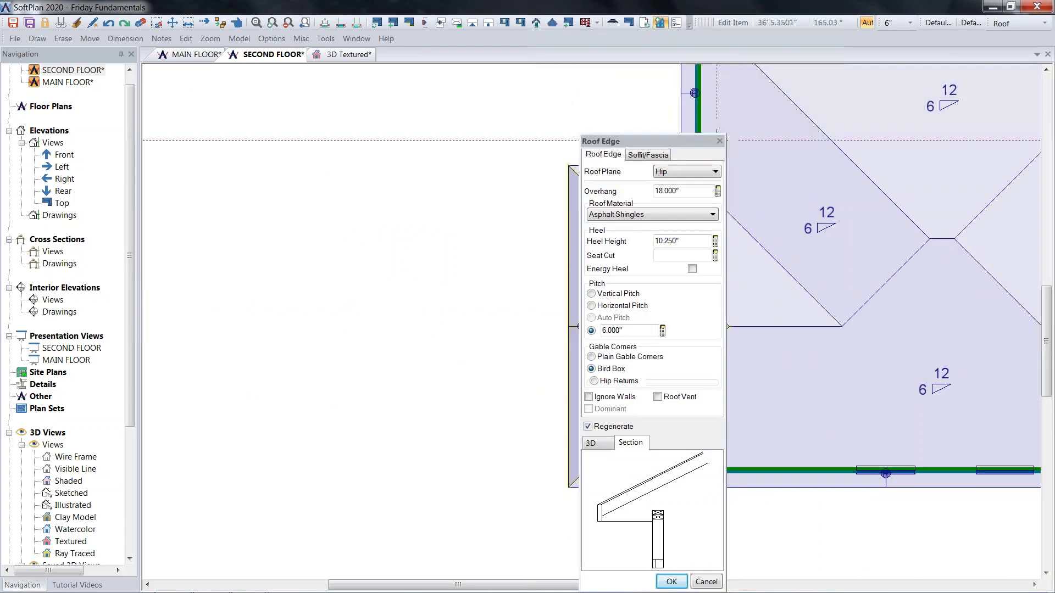
left_click(720, 140)
left_click(791, 129)
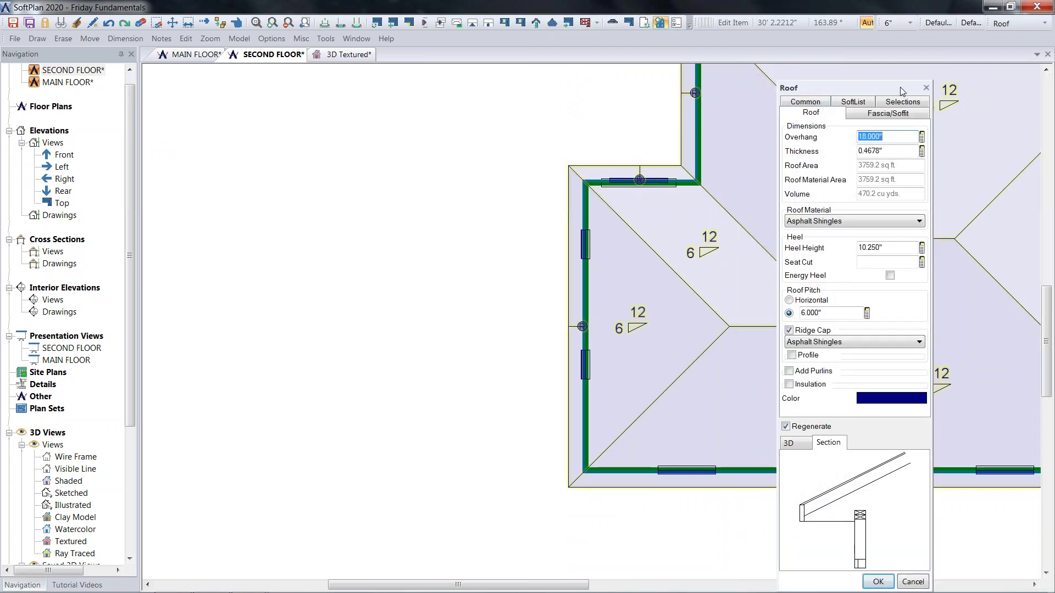
left_click(925, 88)
- Examine the roof plane types offered for the smaller wing's end roof edge, leaving the edge unedited
left_click(583, 324)
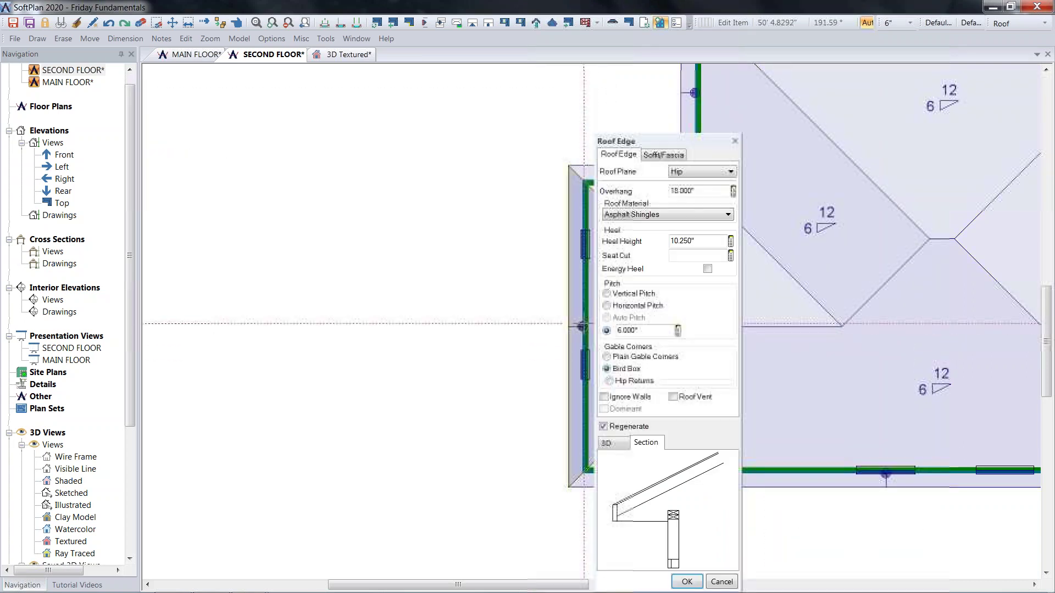
left_click(711, 173)
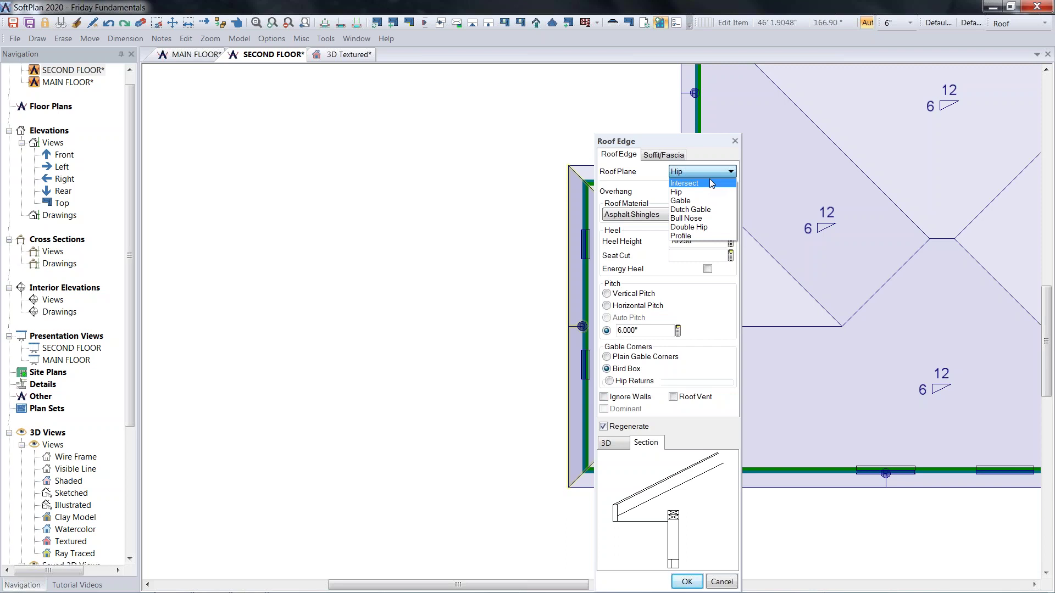
left_click(698, 147)
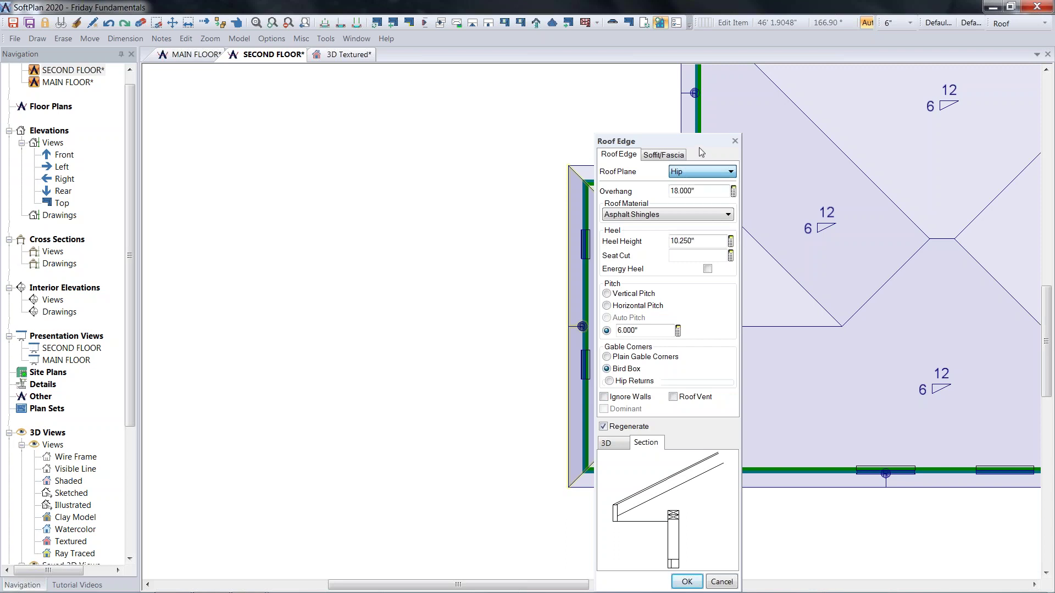
left_click(734, 141)
- In the 3D Textured view, edit the smaller wing's end roof edge and set its roof plane to Gable
left_click(341, 55)
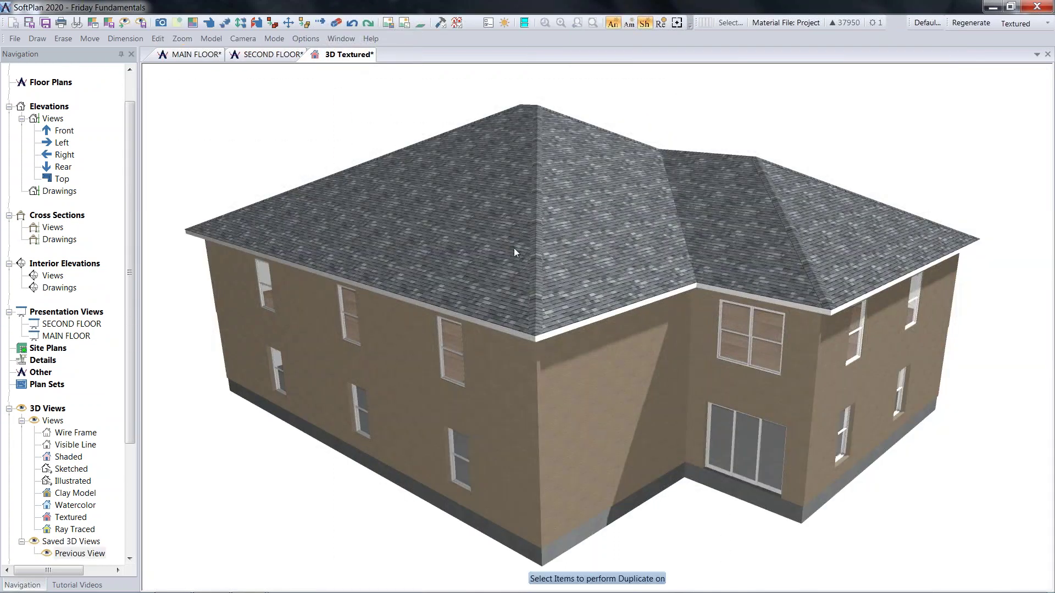
left_click(158, 38)
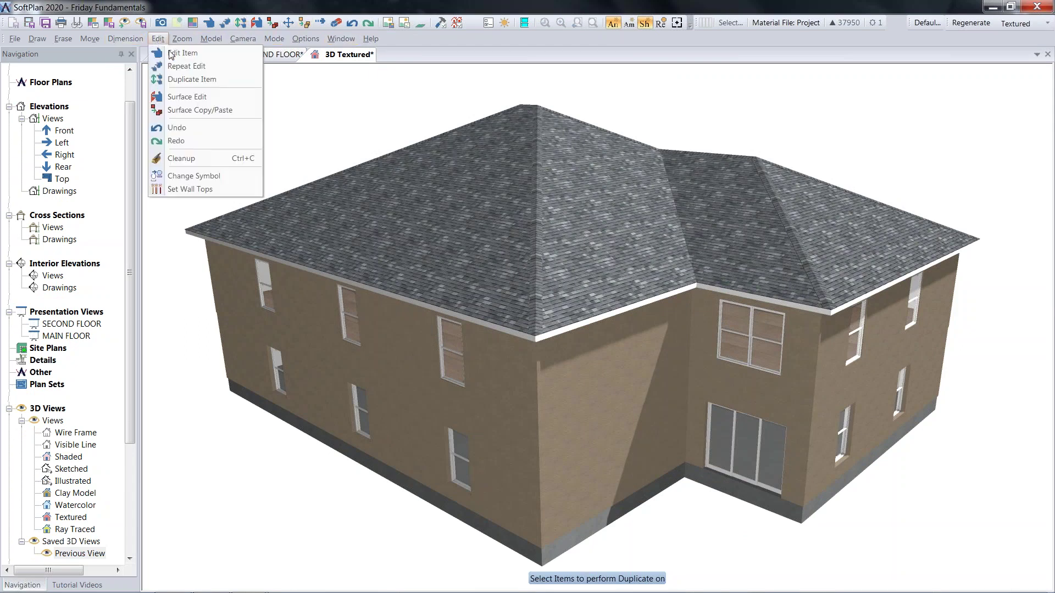
left_click(182, 55)
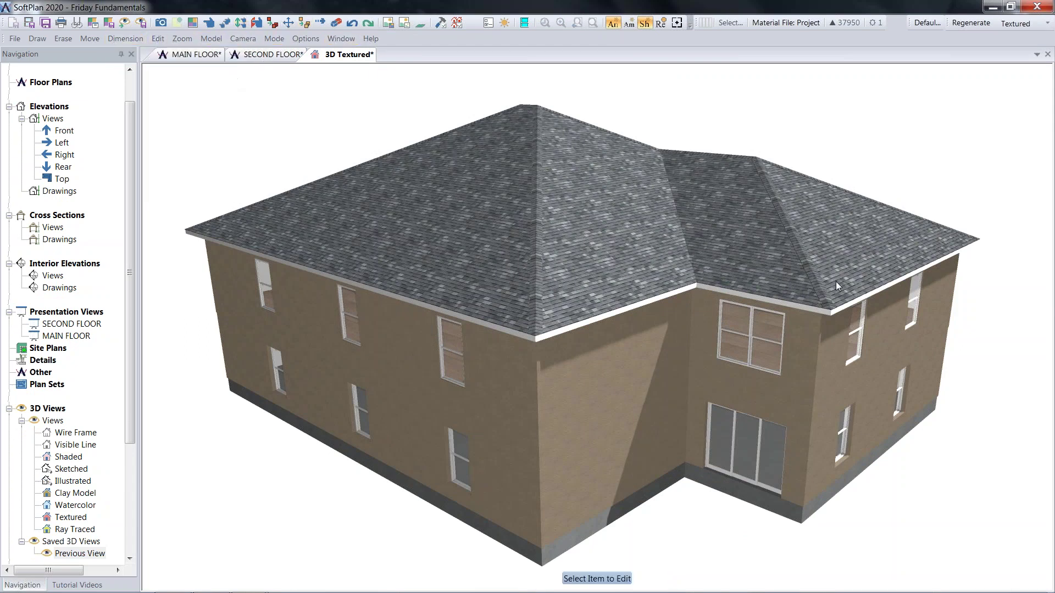
left_click(921, 268)
left_click_drag(960, 144, 441, 99)
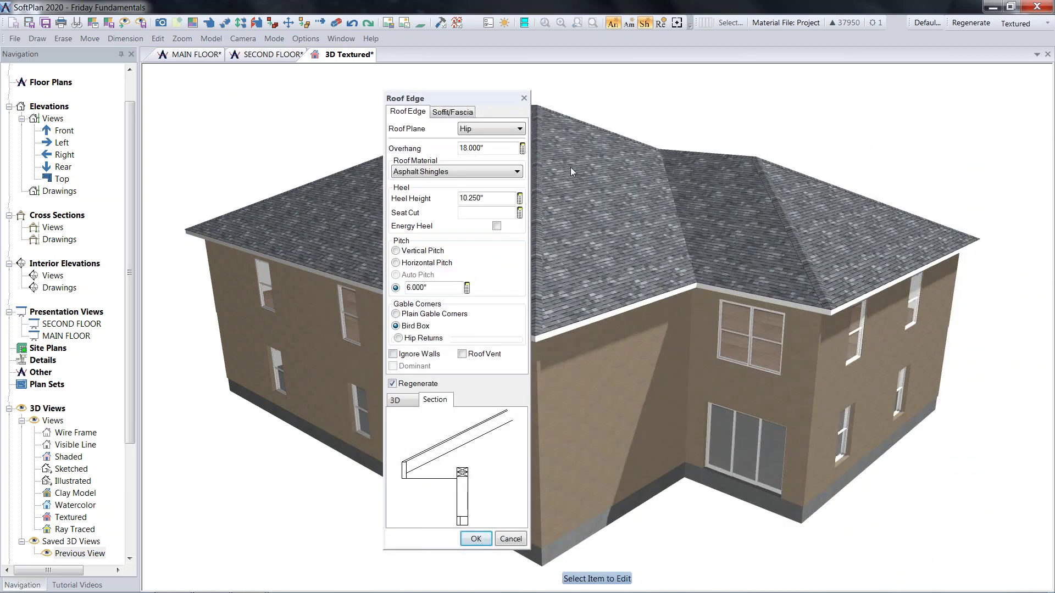
left_click(517, 129)
left_click(498, 163)
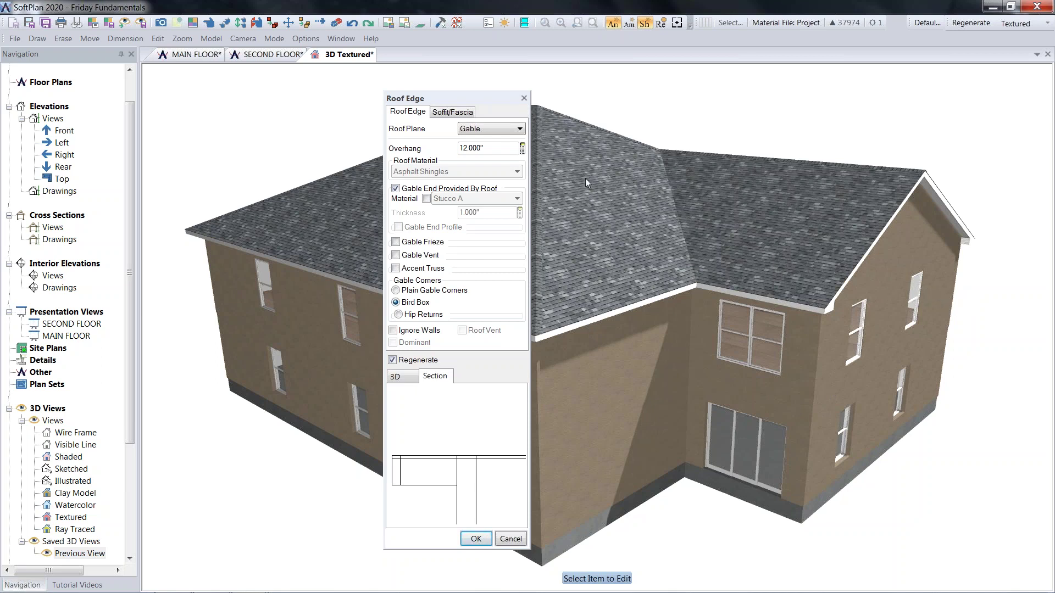
- Try Hip Returns as the gable corners on the wing's gable end, and undo the roof edge edit
left_click(397, 314)
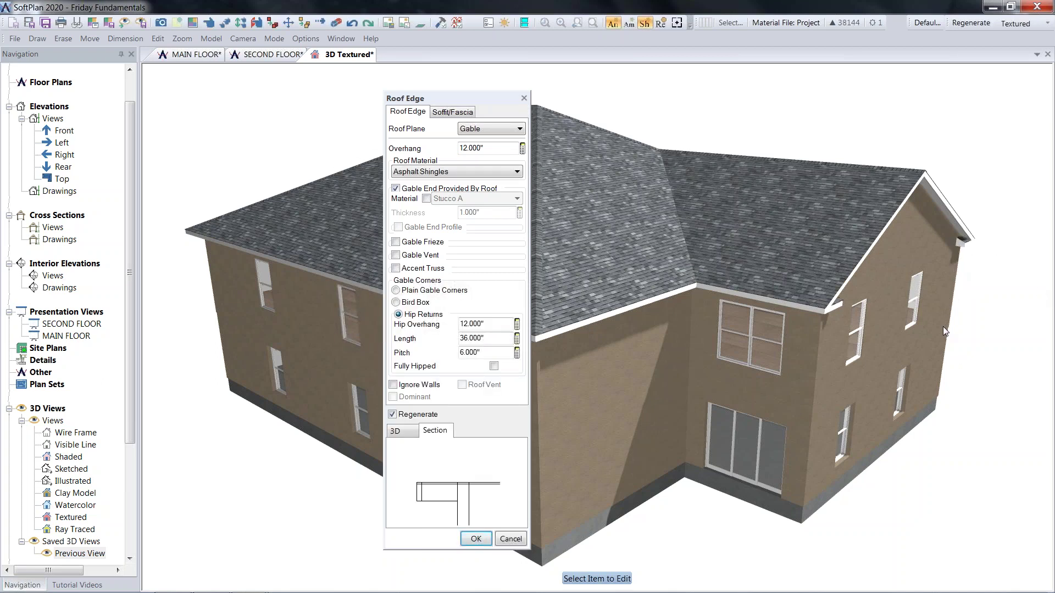
left_click(524, 98)
middle_click_drag(852, 318, 830, 310)
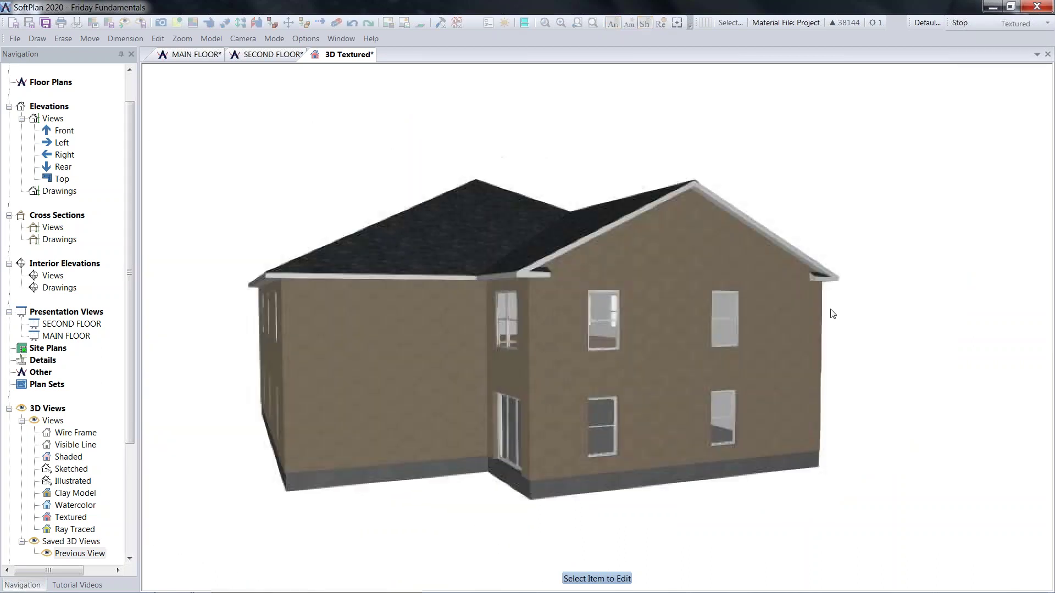
scroll(801, 339, "up", 3)
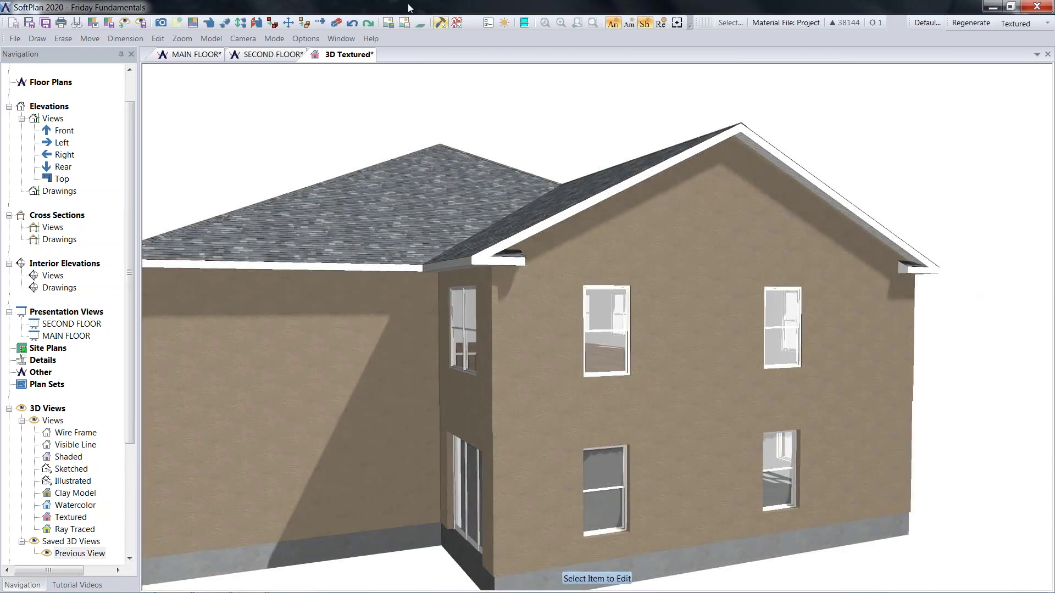
left_click(352, 23)
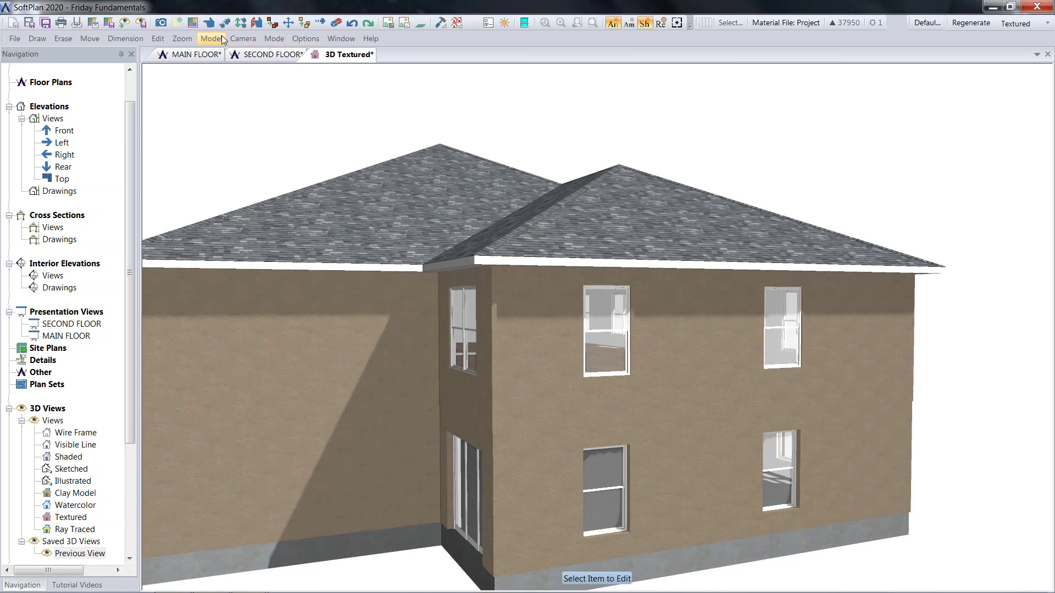
- Edit the wing's end roof edge again, setting its roof plane to Gable with Hip Returns at the gable corners
left_click(160, 40)
left_click(168, 53)
left_click(734, 267)
left_click(850, 172)
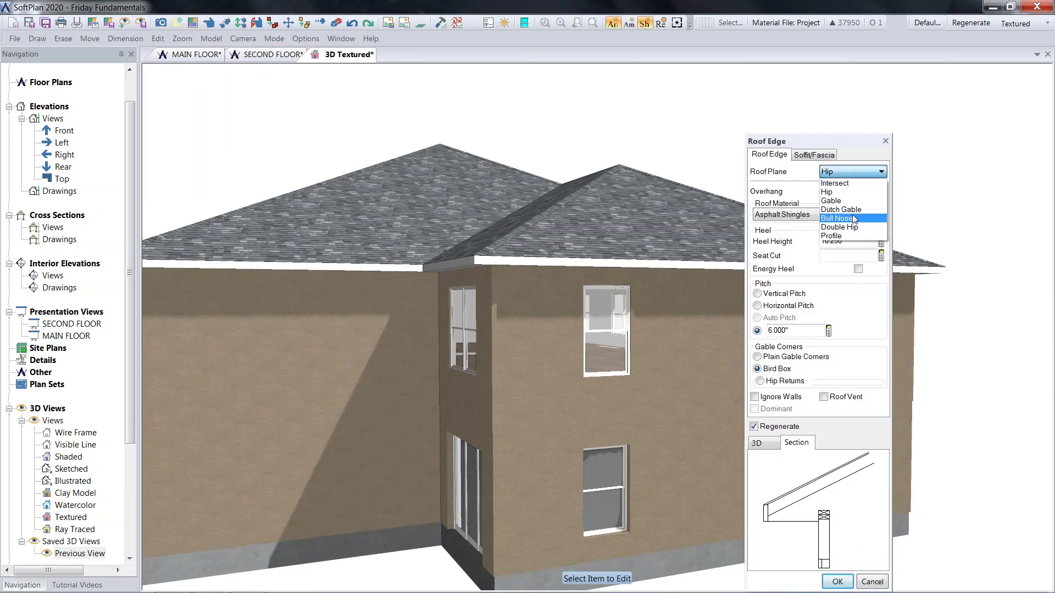
left_click(857, 201)
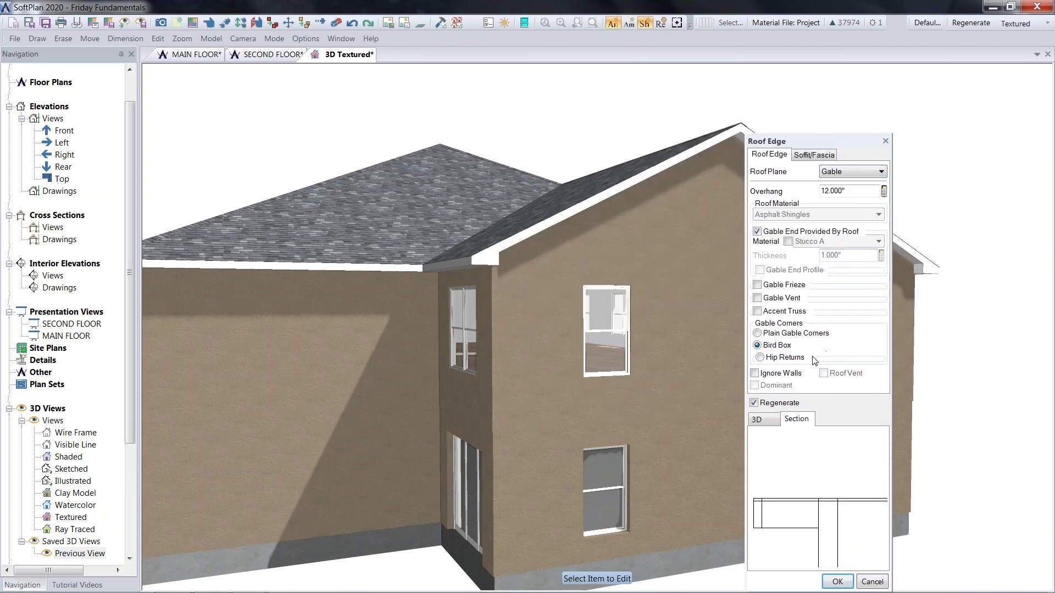
left_click(760, 357)
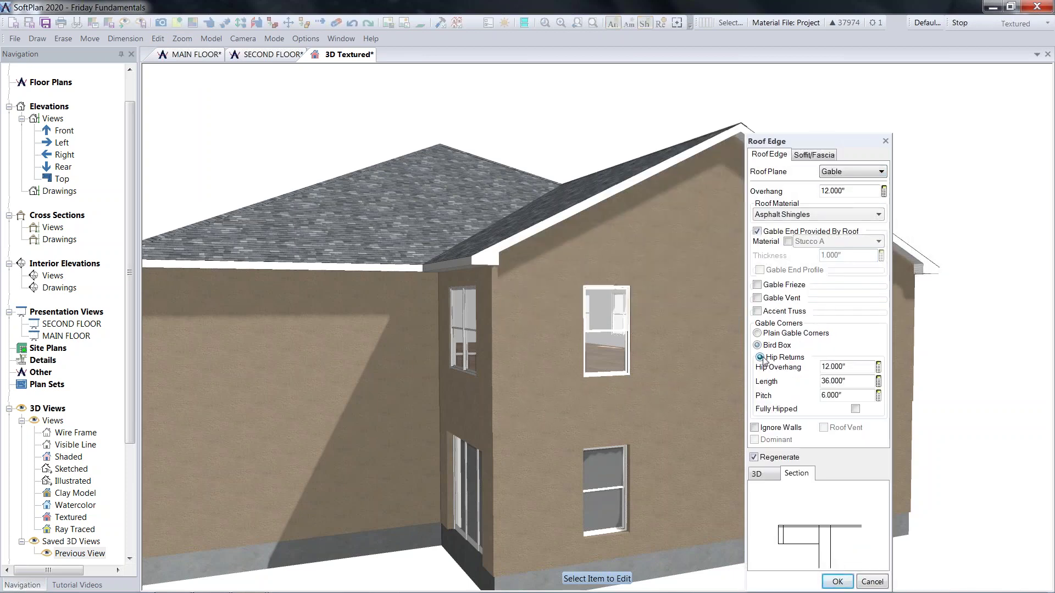
- Set the hip returns to 48" length and 18" hip overhang with Fully Hipped enabled, and inspect the gable end in 3D
double_click(854, 384)
type("48")
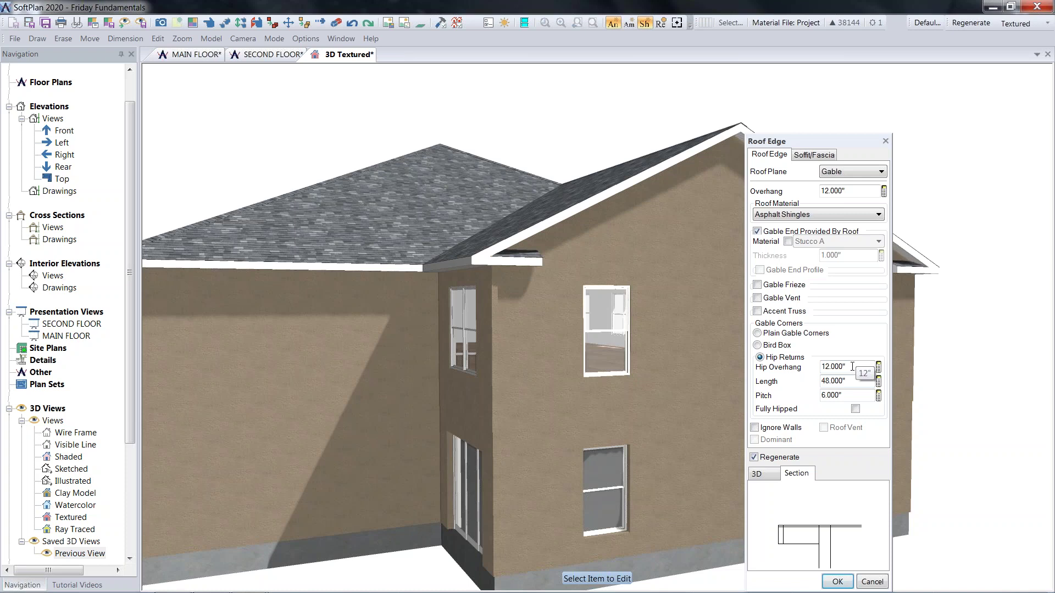
double_click(852, 367)
type("18")
key("Return")
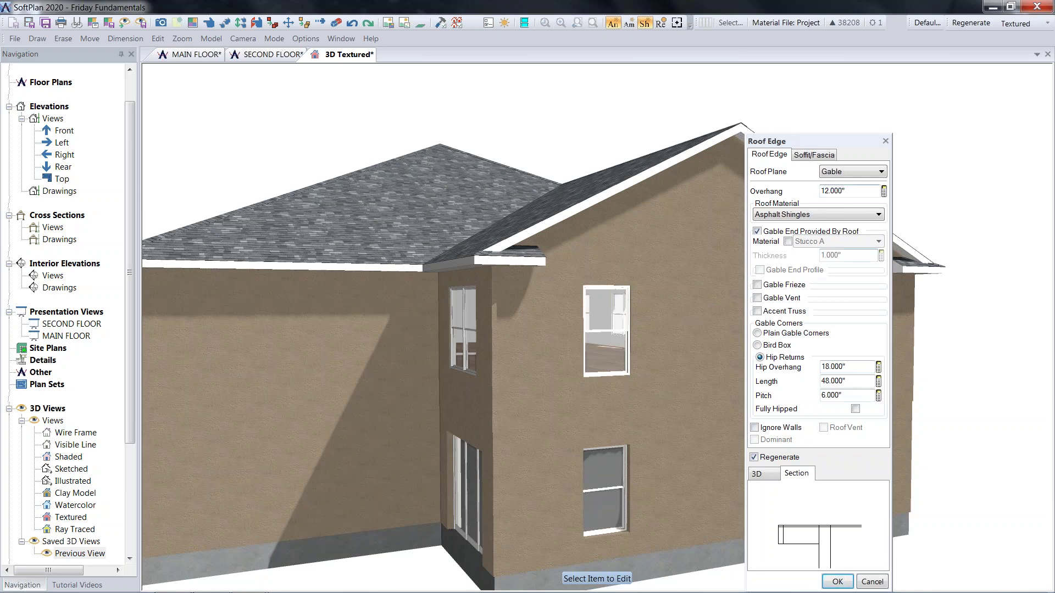
left_click_drag(831, 142, 726, 130)
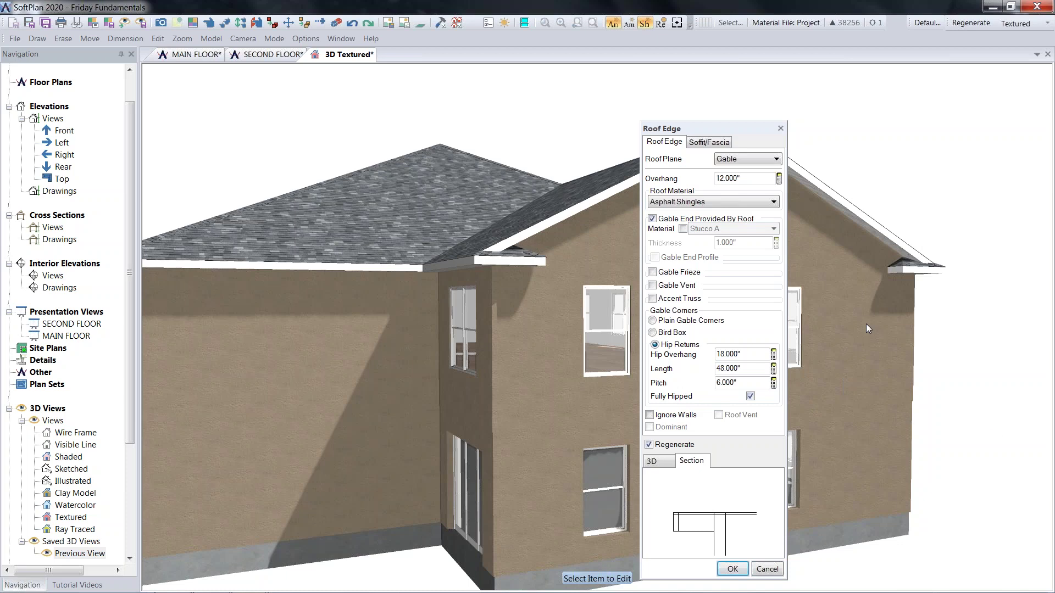
left_click(732, 569)
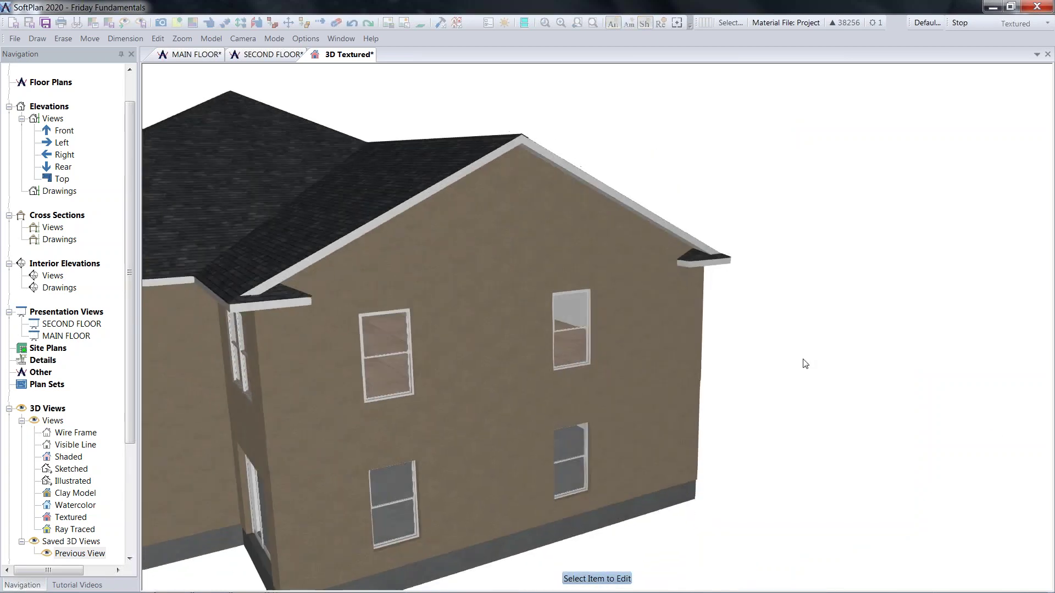
left_click_drag(805, 364, 736, 371)
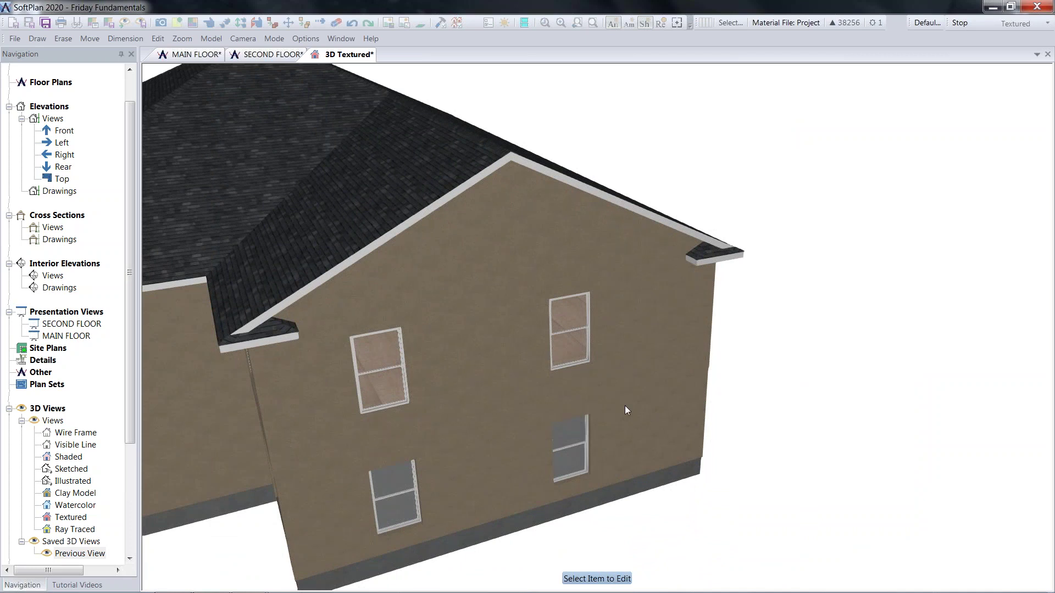
left_click_drag(624, 405, 631, 380)
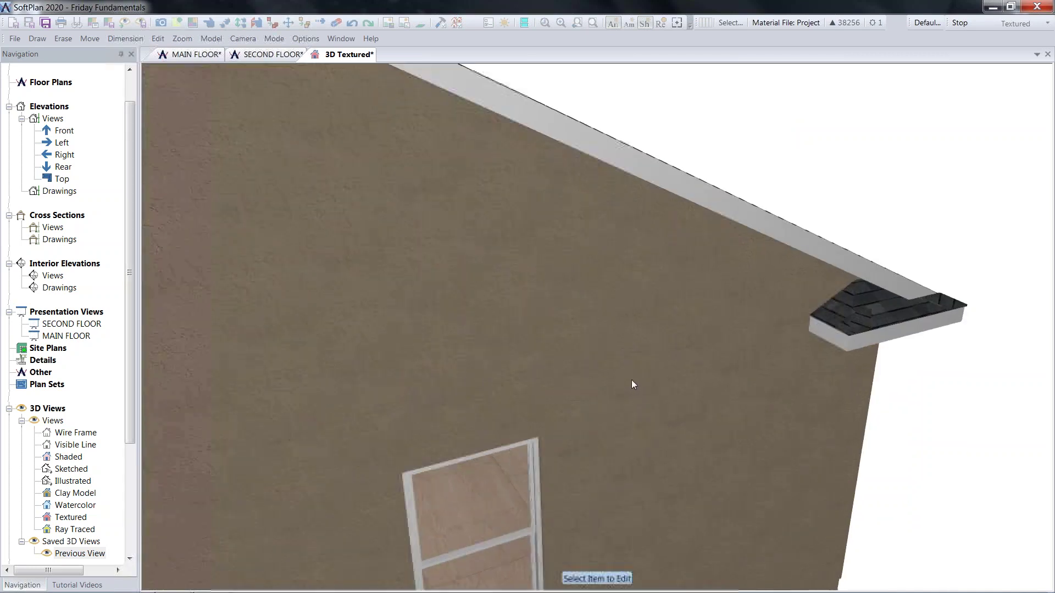
scroll(603, 357, "down", 3)
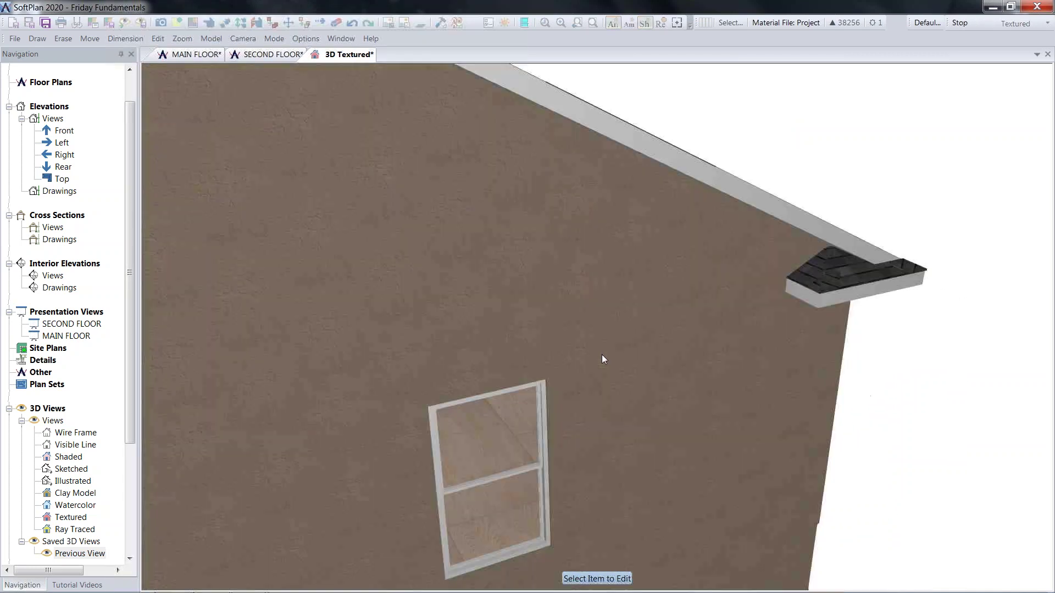
left_click_drag(608, 359, 765, 419)
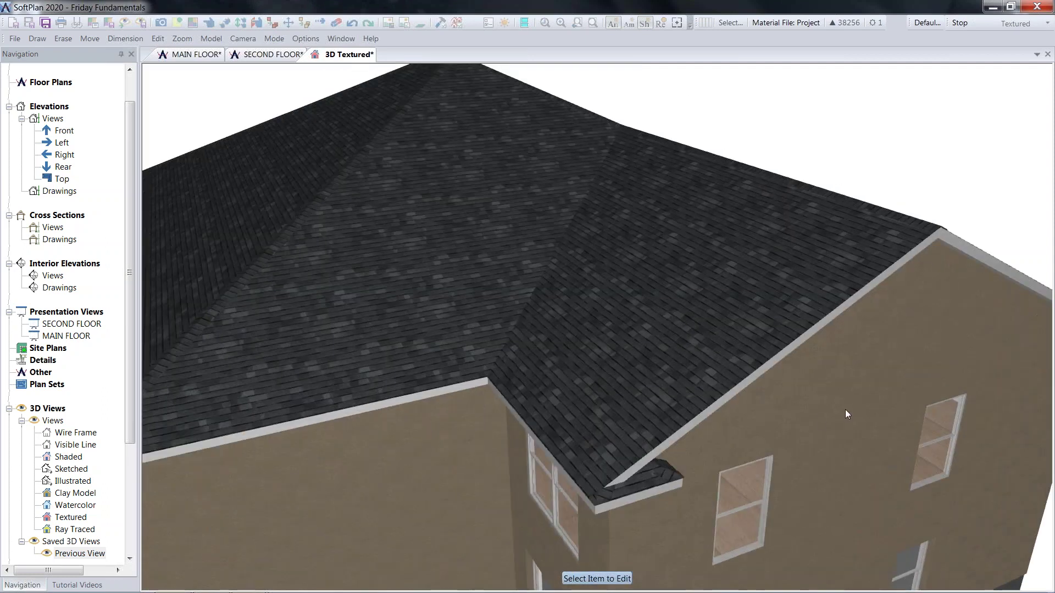
mouse_move(840, 412)
left_mouse_down()
mouse_move(762, 393)
mouse_move(890, 383)
mouse_move(842, 425)
left_mouse_up()
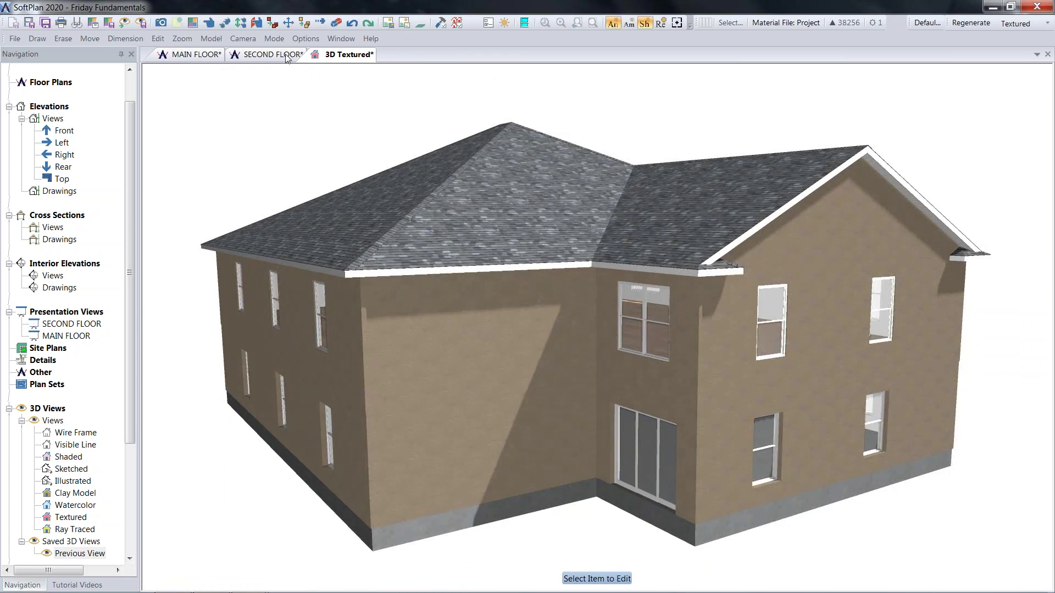
- Return to the MAIN FLOOR plan and save all open drawings of the project
left_click(217, 50)
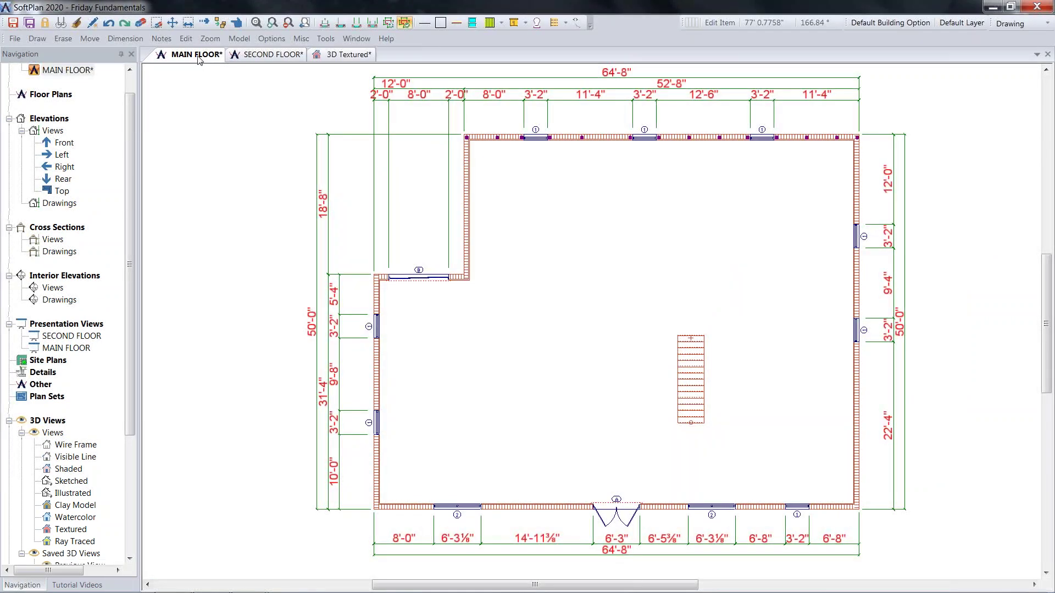
left_click(14, 38)
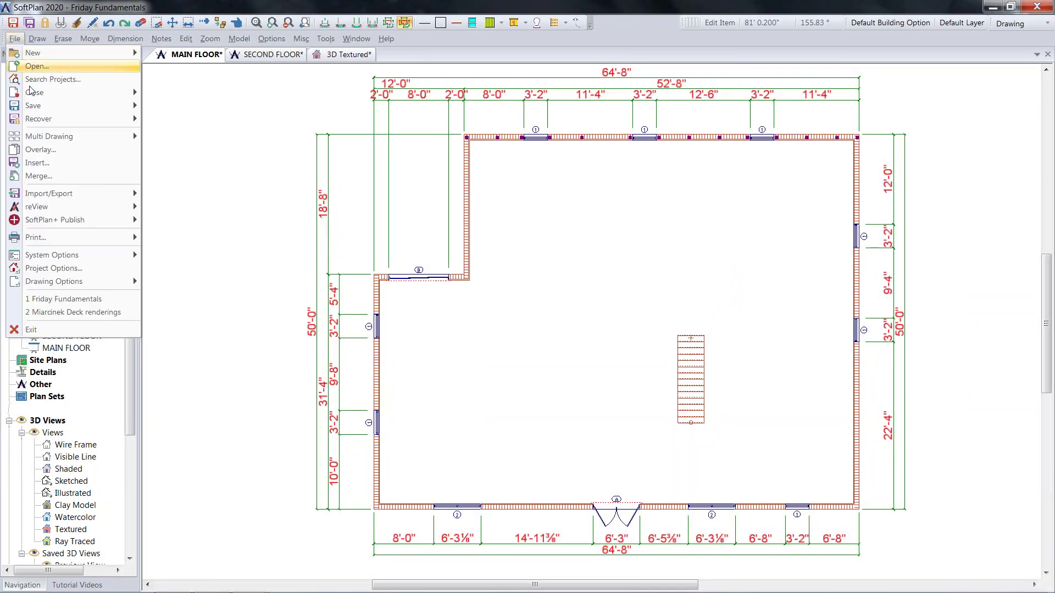
mouse_move(84, 107)
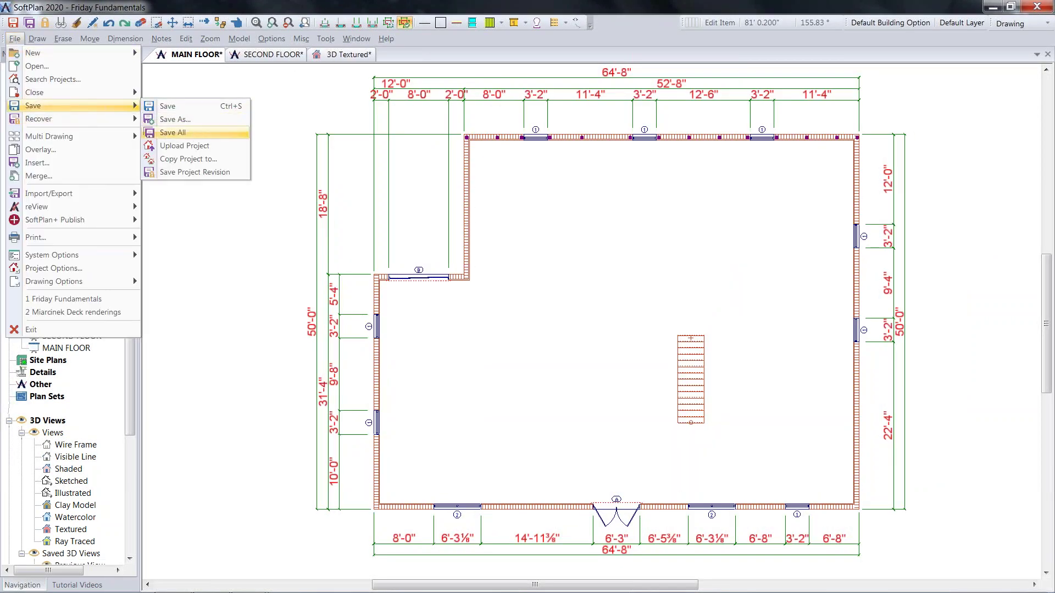
left_click(172, 132)
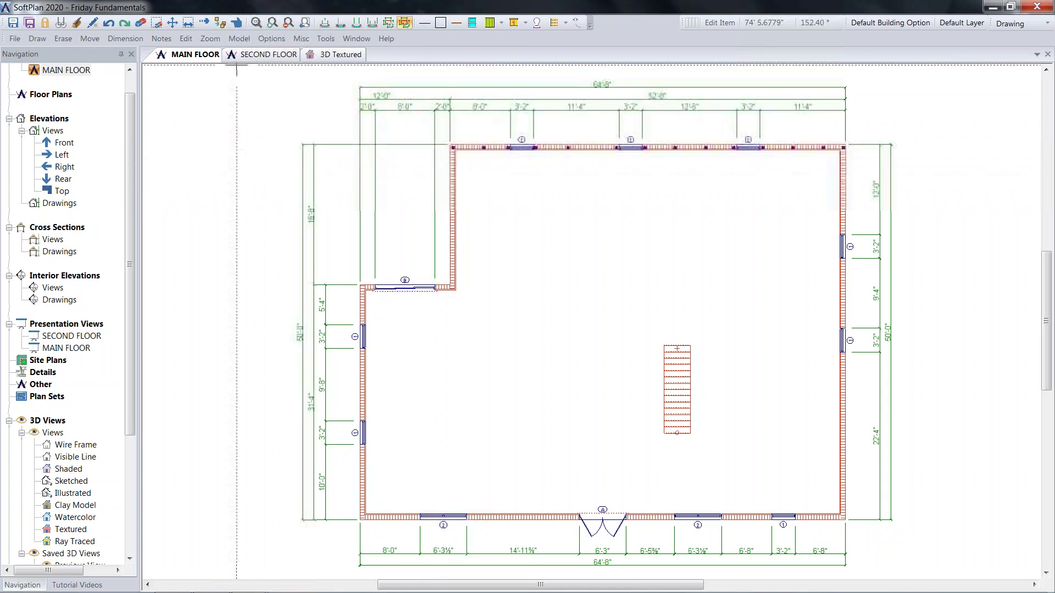
- Generate the Building Materials No Pricing material list for the building model
left_click(239, 39)
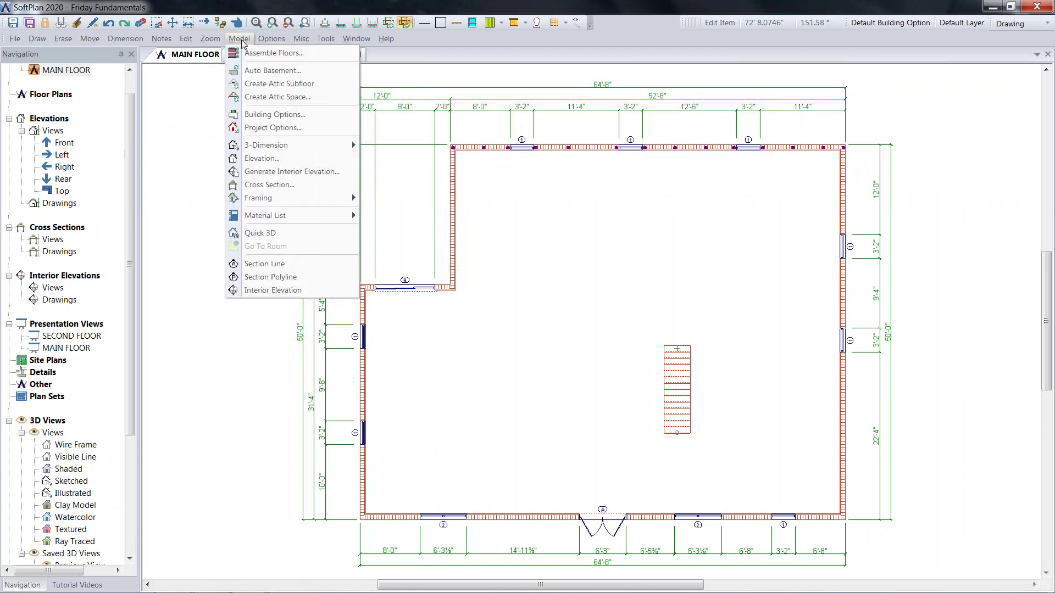
mouse_move(280, 218)
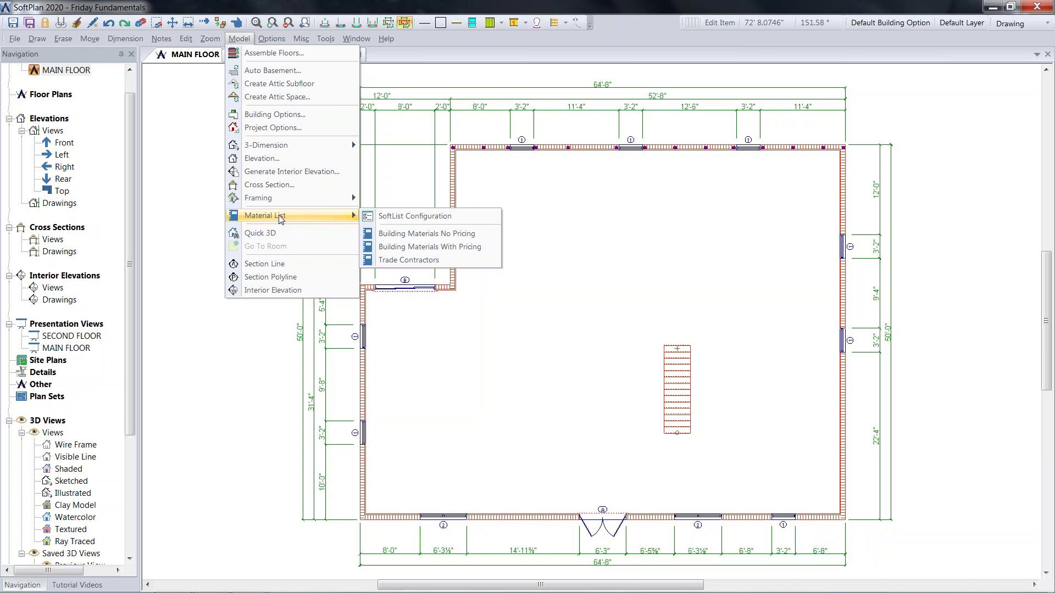
left_click(471, 237)
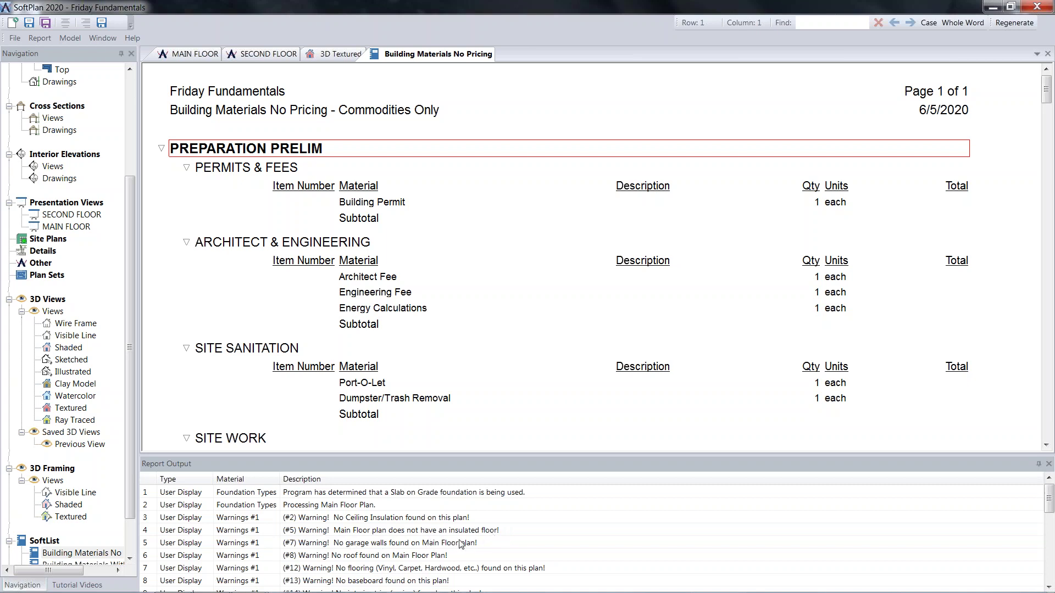
- Read through the warnings and unknown-cost entries in Report Output, and shrink that pane to give the material list more room
left_click_drag(1050, 497, 1050, 506)
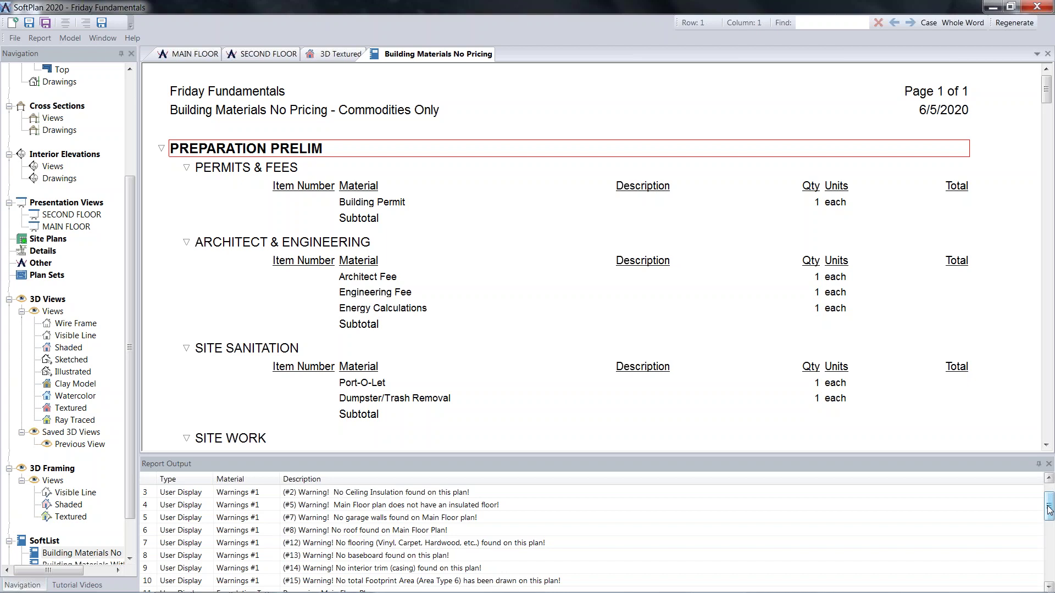
left_click_drag(1048, 510, 1049, 521)
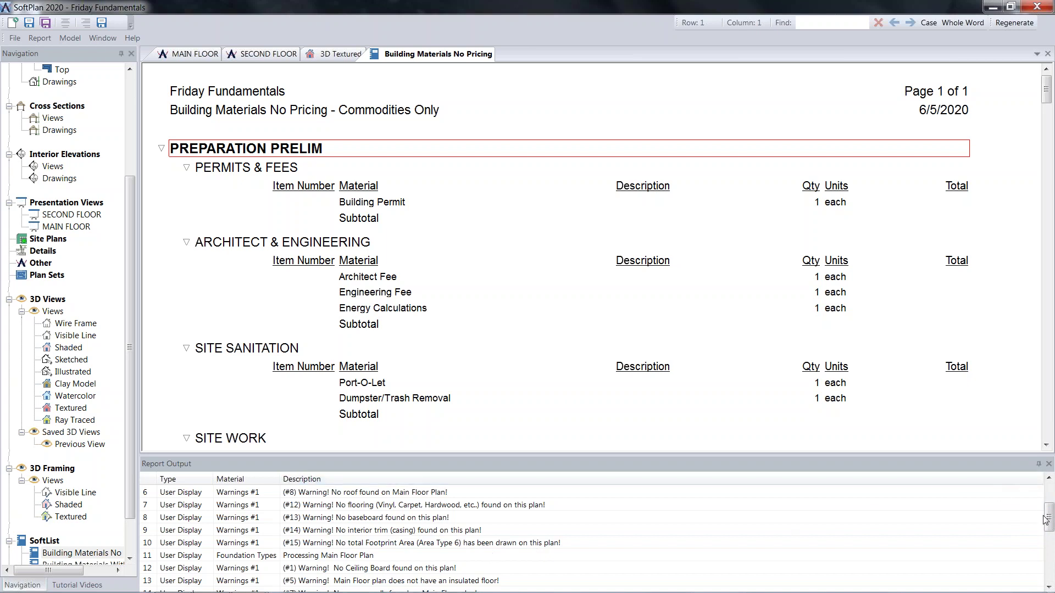
left_click_drag(1045, 519, 1050, 546)
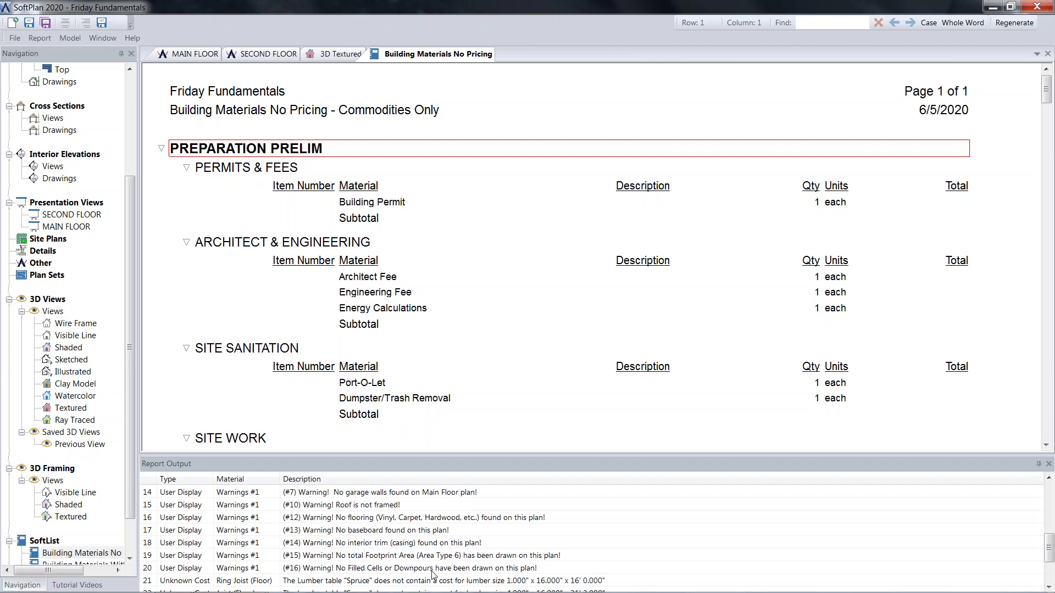
left_click_drag(1051, 547, 1051, 566)
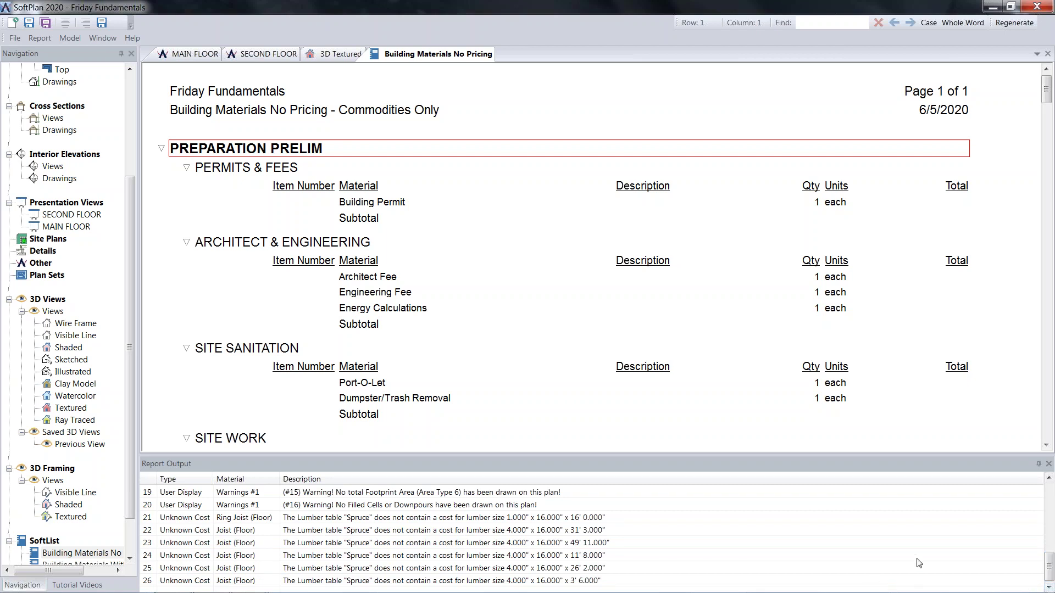
left_click_drag(1050, 566, 1049, 486)
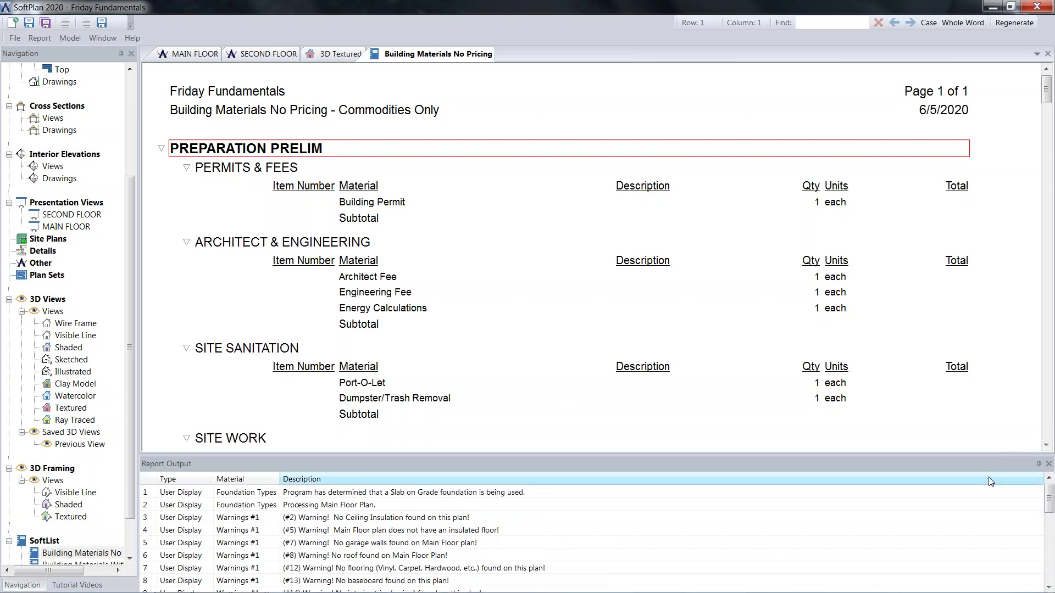
left_click_drag(997, 454, 989, 487)
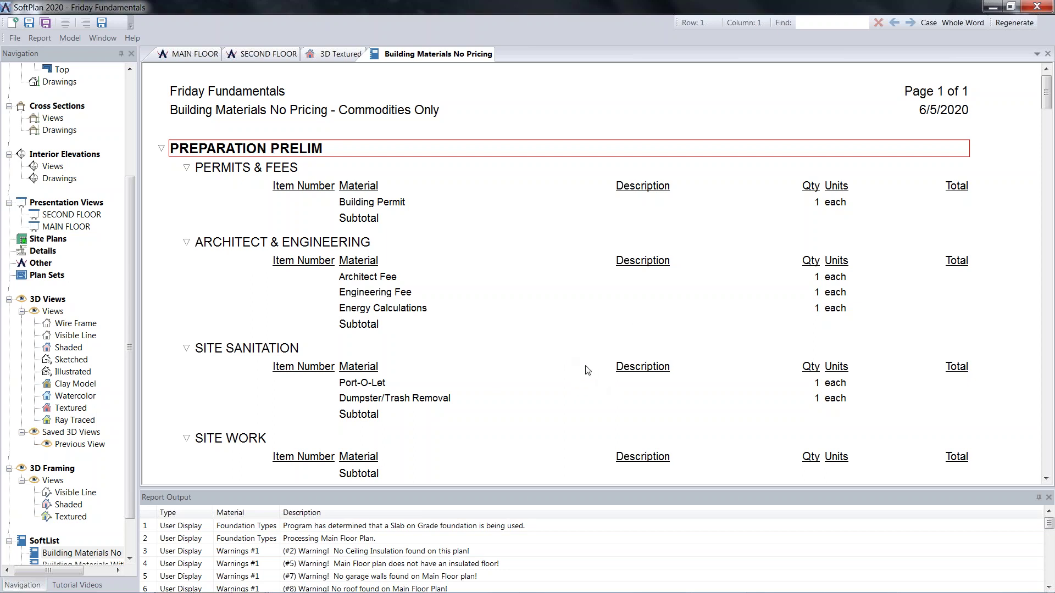
- Examine the material list from the preliminary items through foundation, blockwork, floor framing, wall framing and roof framing
scroll(586, 369, "down", 3)
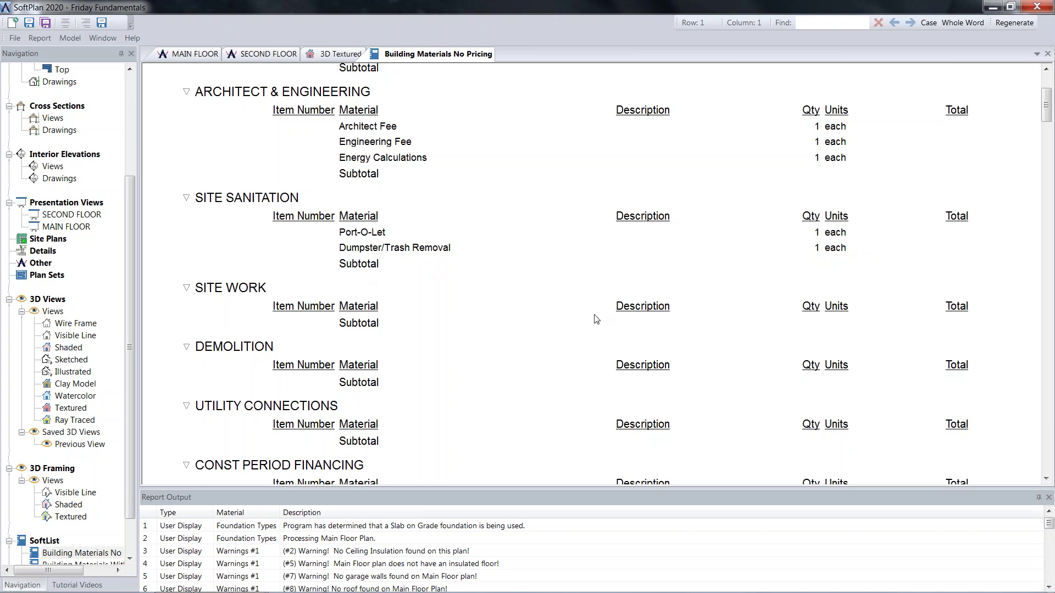
scroll(595, 320, "down", 6)
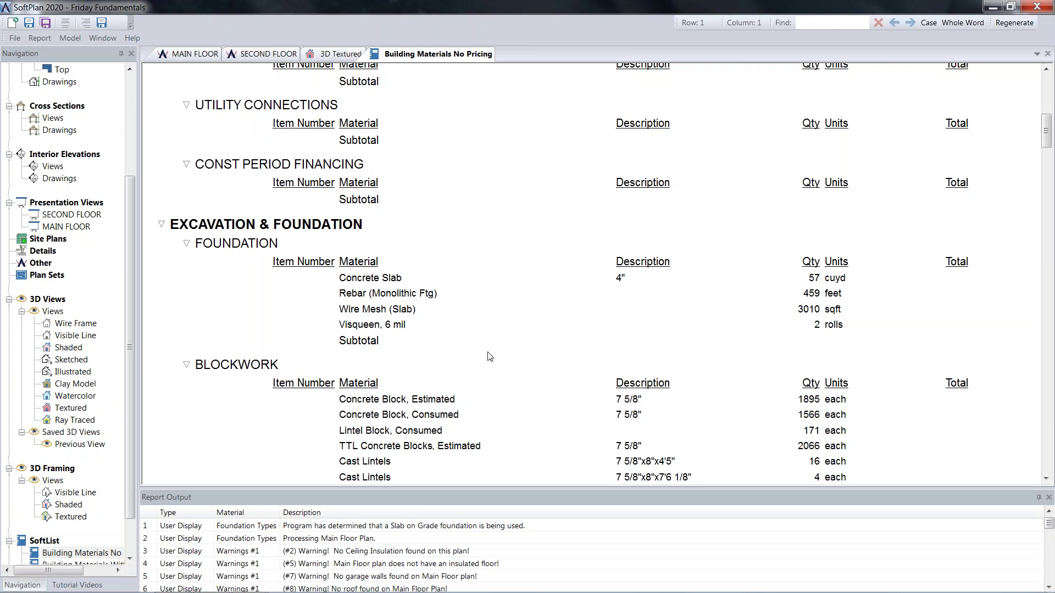
scroll(490, 356, "down", 5)
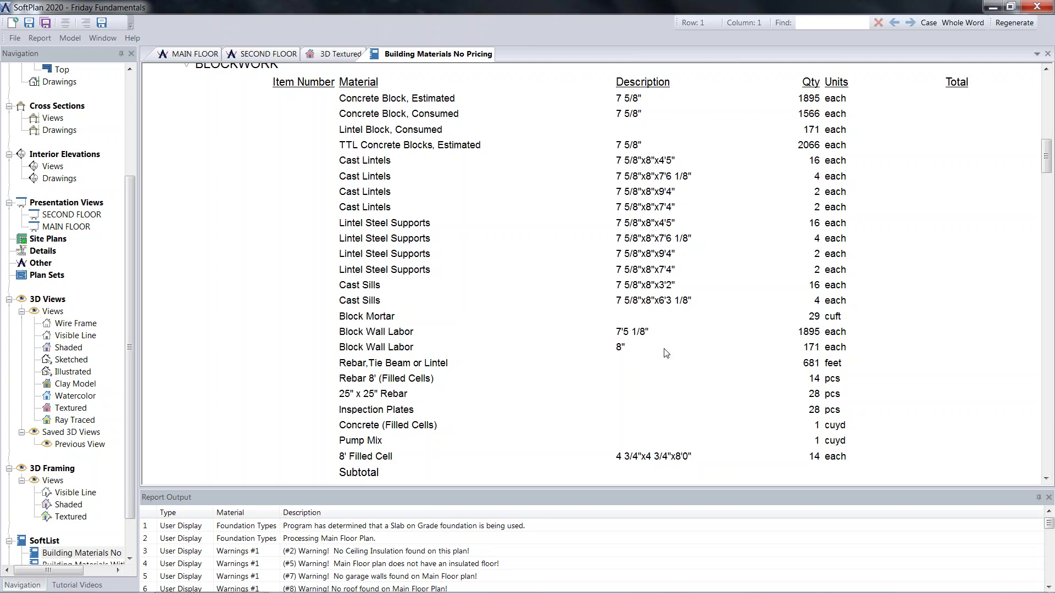
scroll(667, 353, "down", 6)
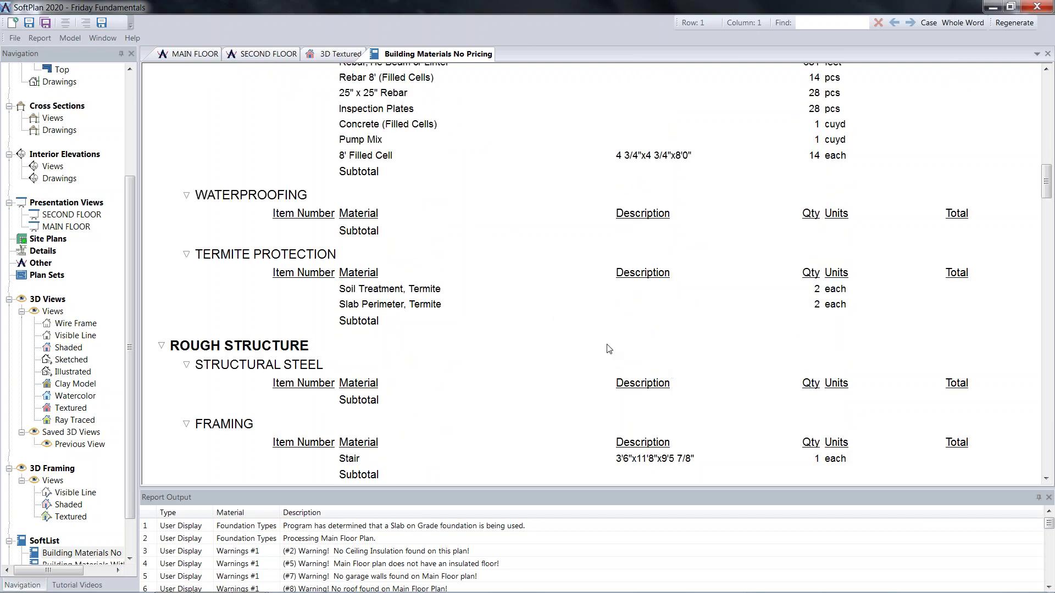
scroll(608, 350, "down", 6)
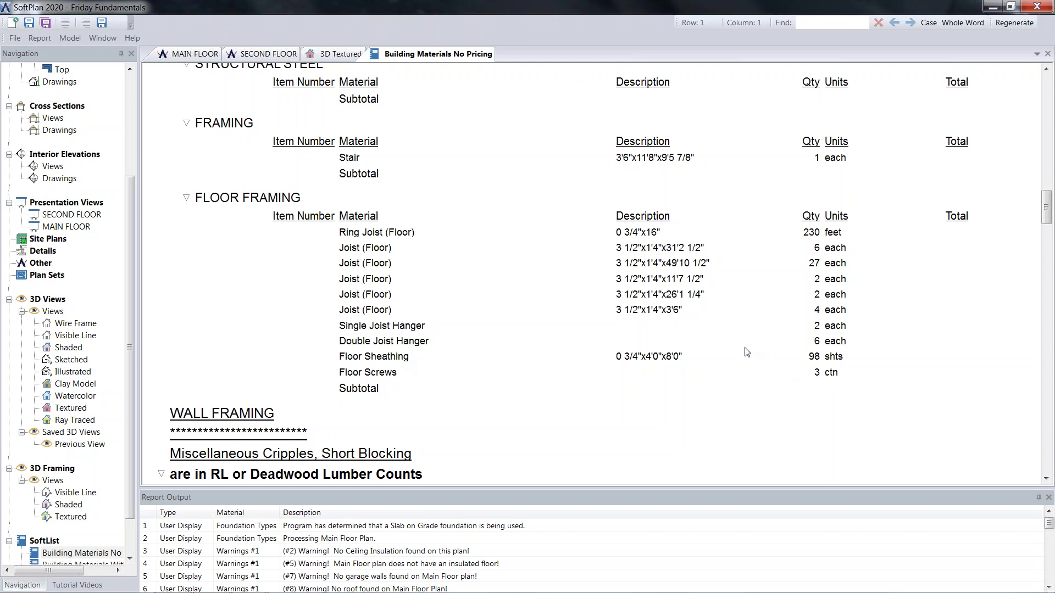
scroll(747, 352, "down", 3)
scroll(599, 287, "down", 3)
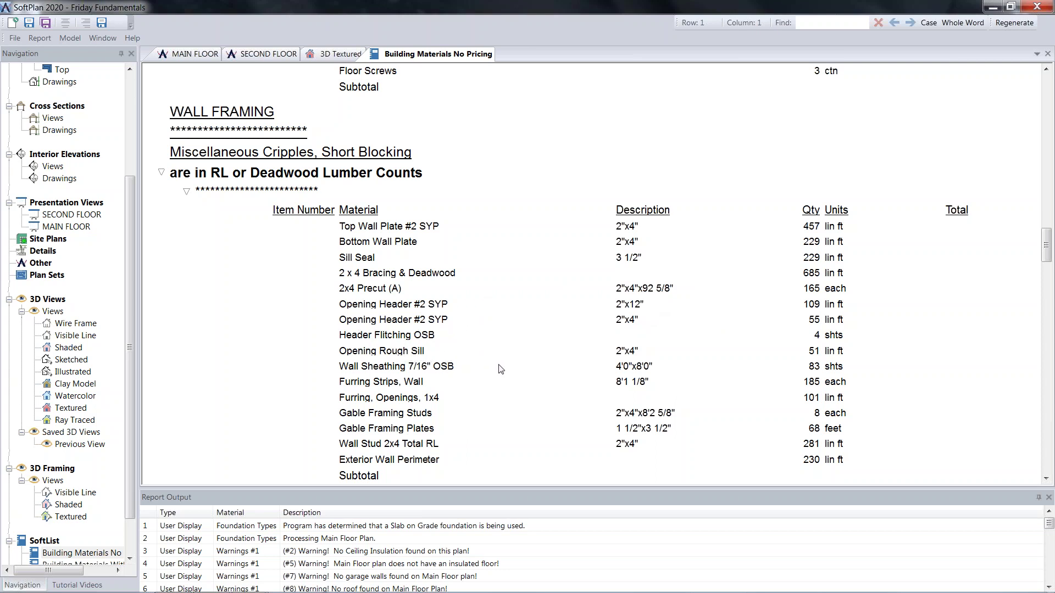
scroll(499, 367, "down", 3)
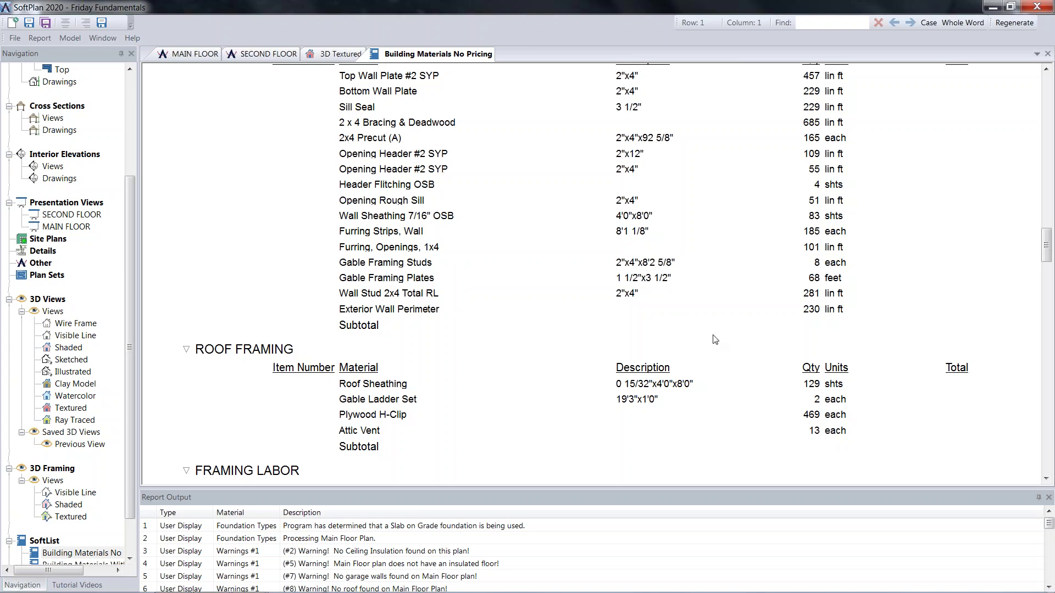
- Examine the quantities for rough sheet metal, roofing, masonry materials, windows, doors, insulation and exterior painting in the material list
scroll(610, 329, "down", 3)
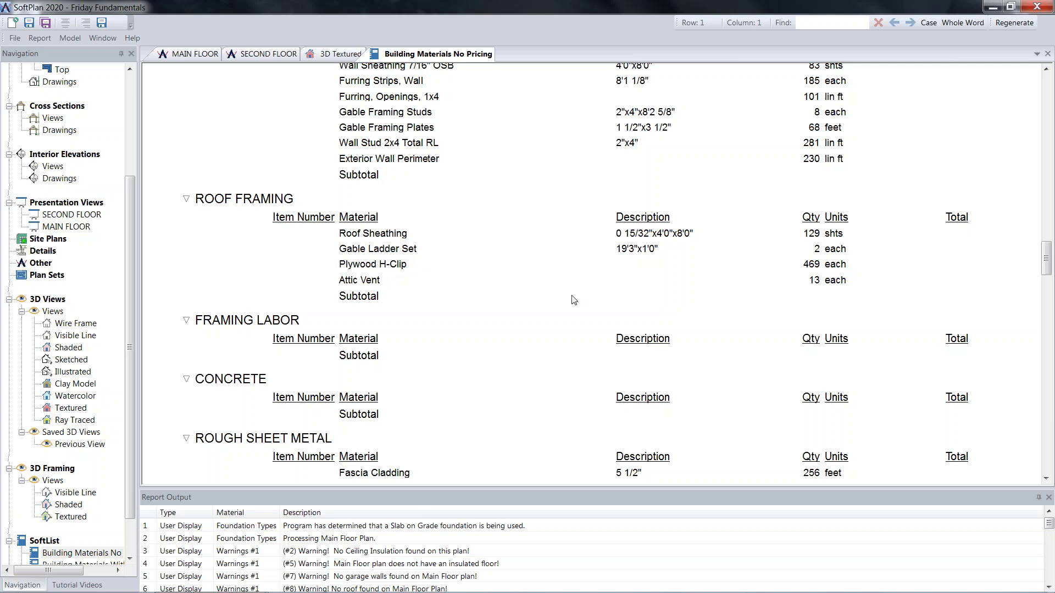
scroll(530, 313, "down", 3)
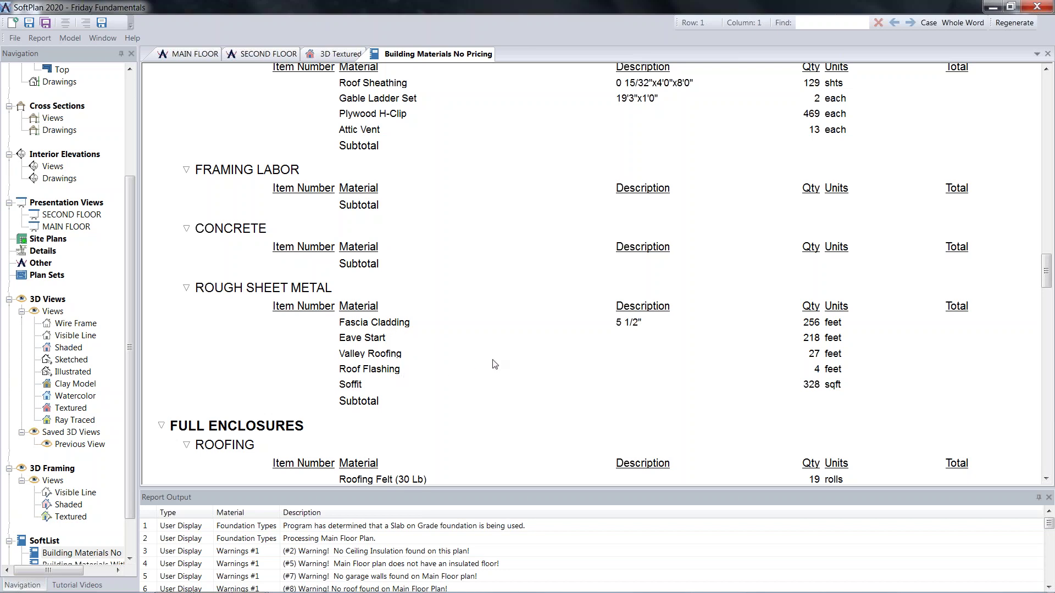
scroll(494, 364, "down", 3)
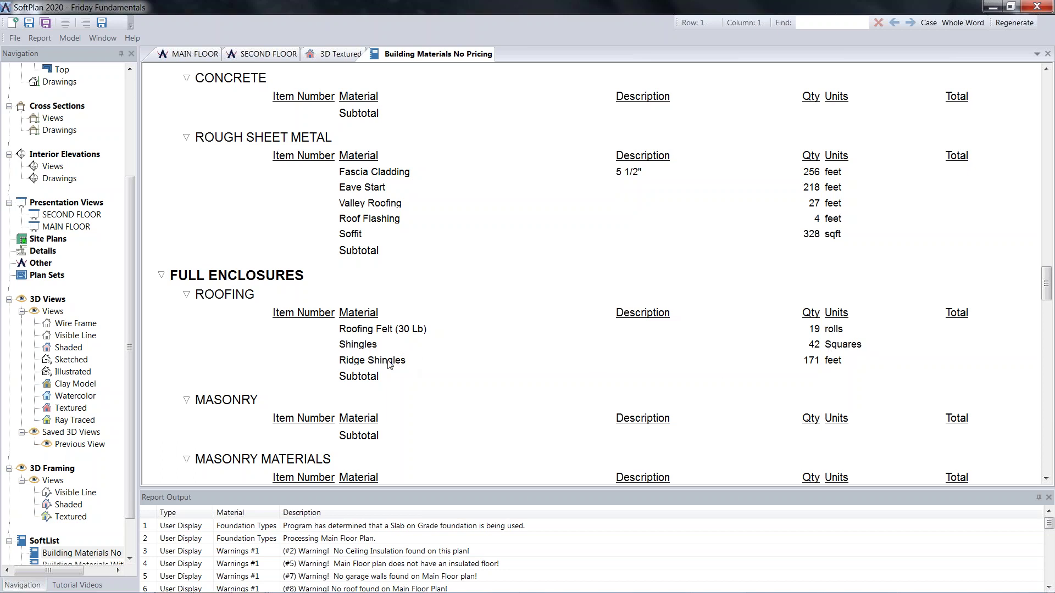
scroll(506, 359, "down", 3)
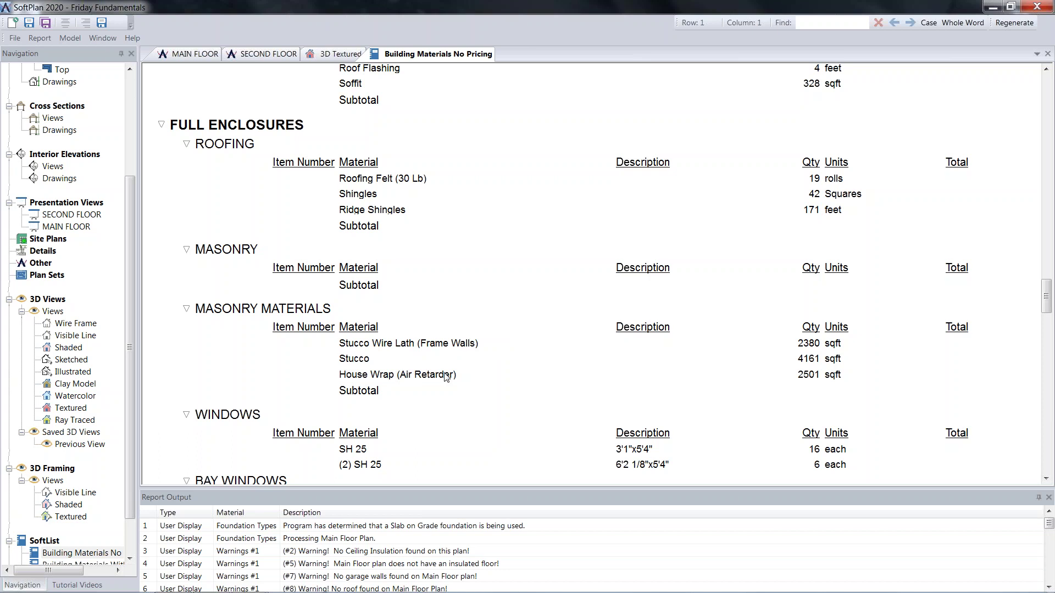
scroll(565, 335, "down", 3)
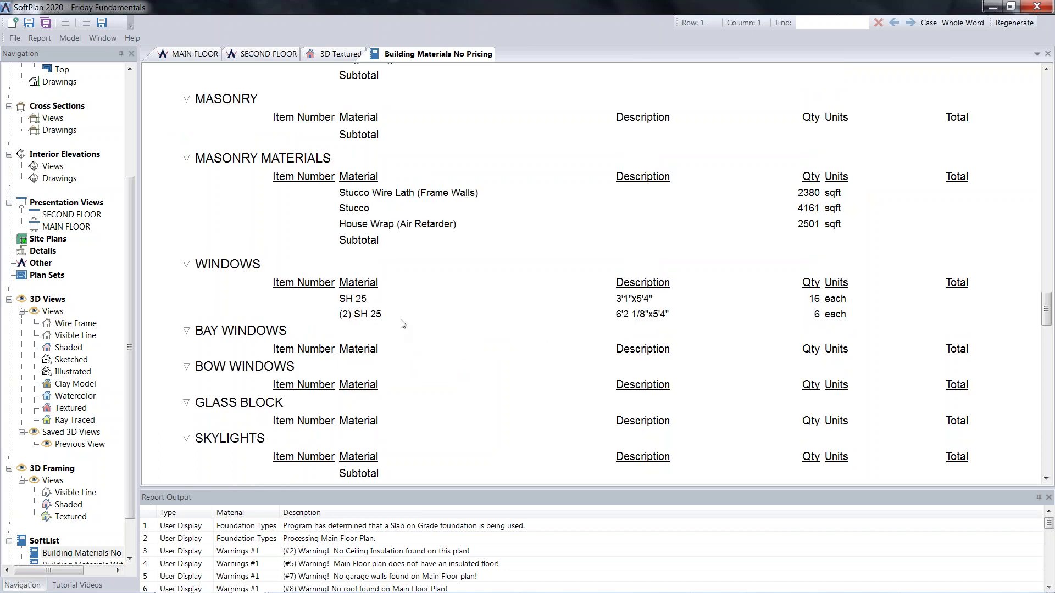
scroll(478, 332, "down", 6)
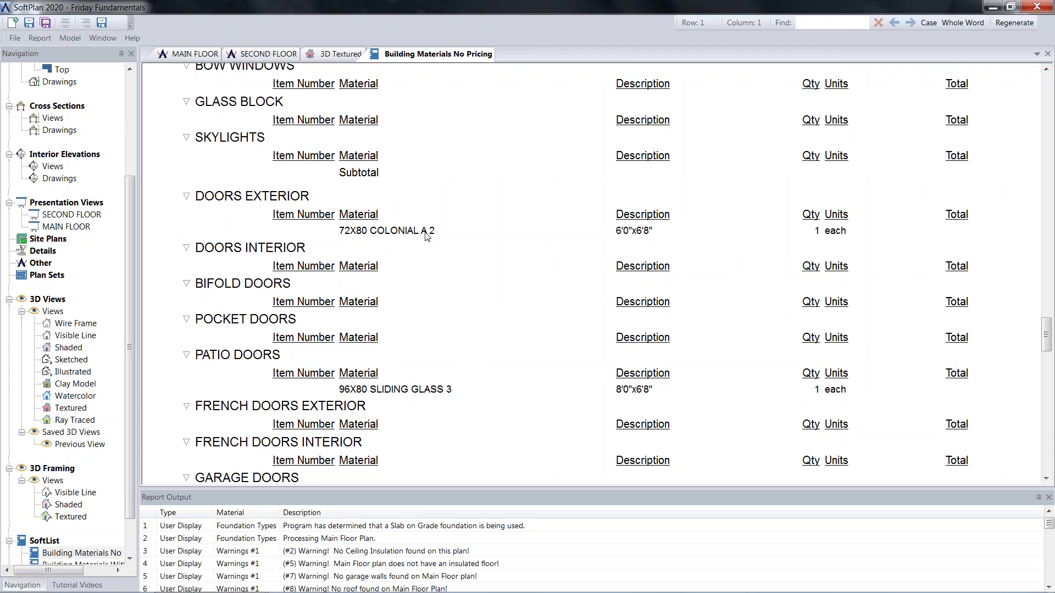
scroll(508, 257, "down", 3)
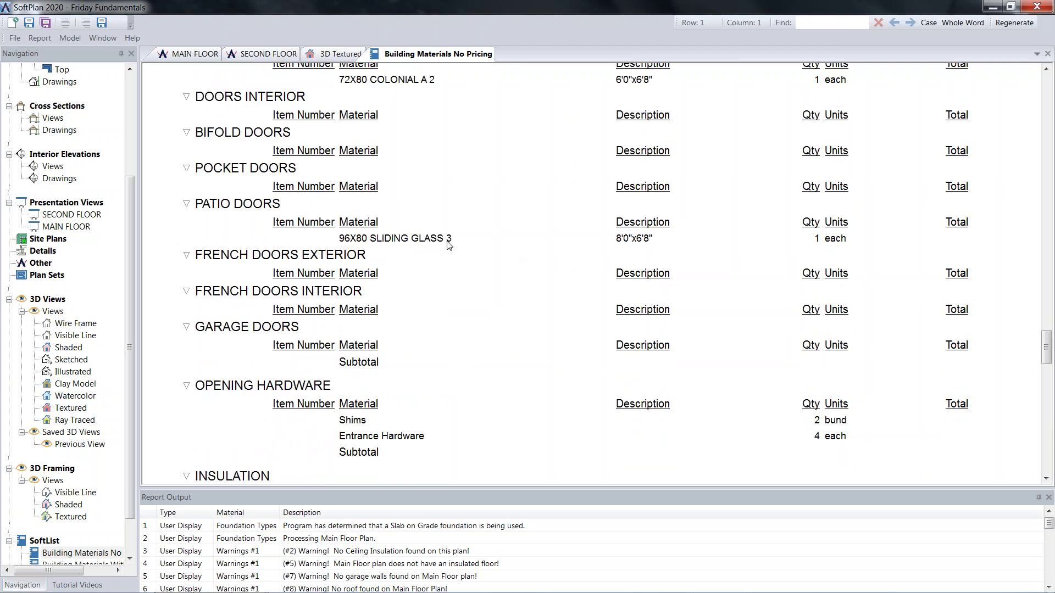
scroll(496, 298, "down", 3)
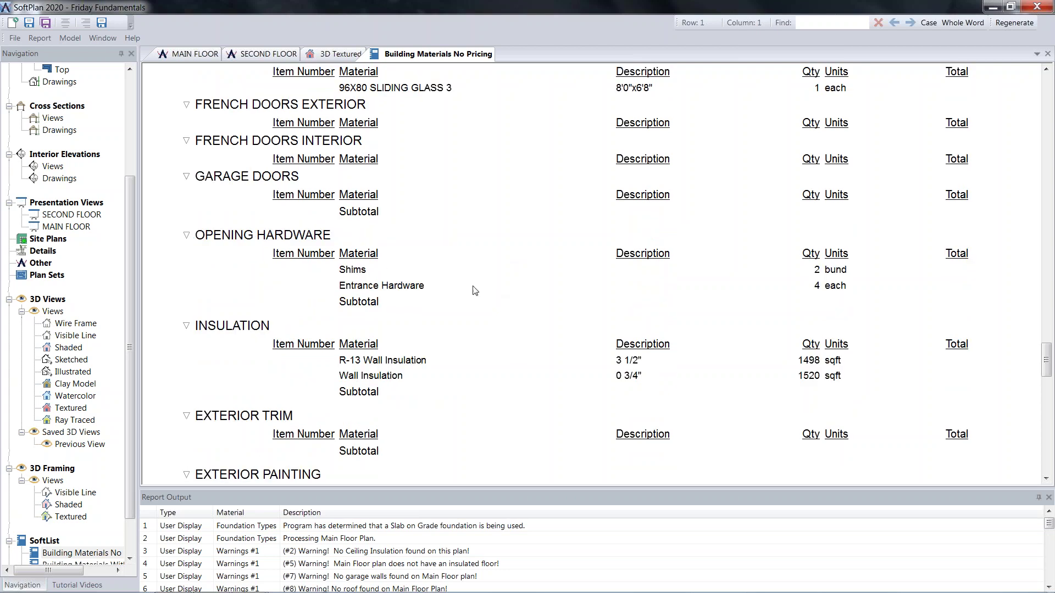
scroll(503, 320, "down", 3)
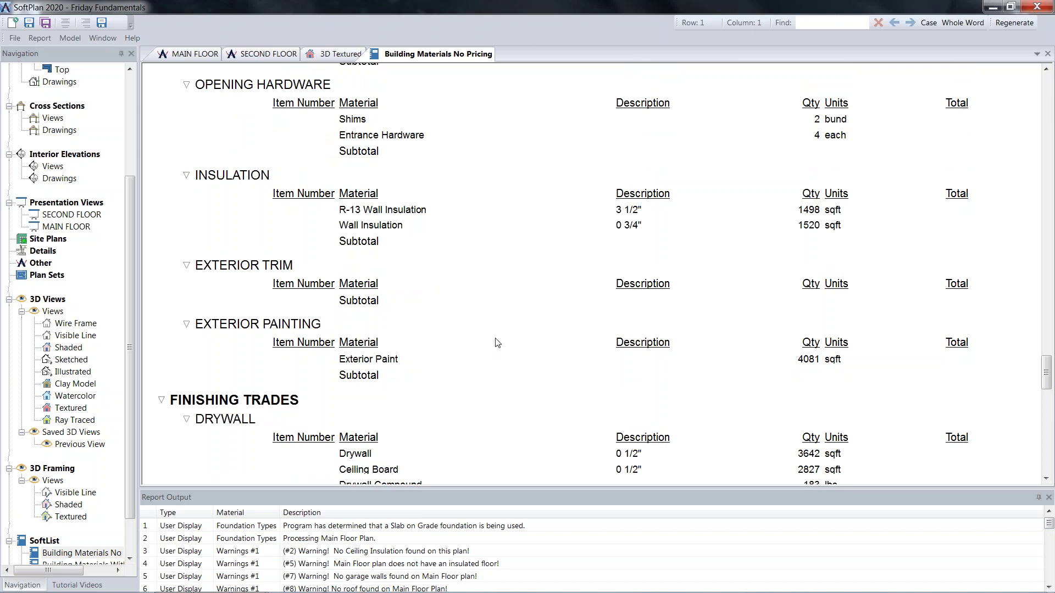
- Examine the finishing trades and the completion and inspection sections, and return to the start of the material list
scroll(497, 343, "down", 3)
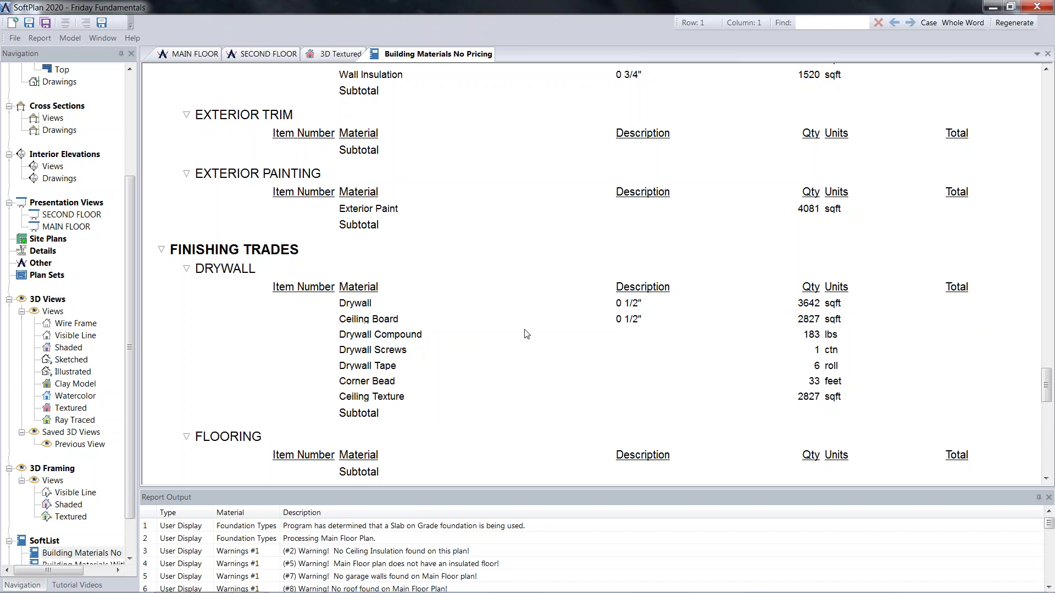
scroll(525, 332, "down", 3)
scroll(526, 245, "down", 3)
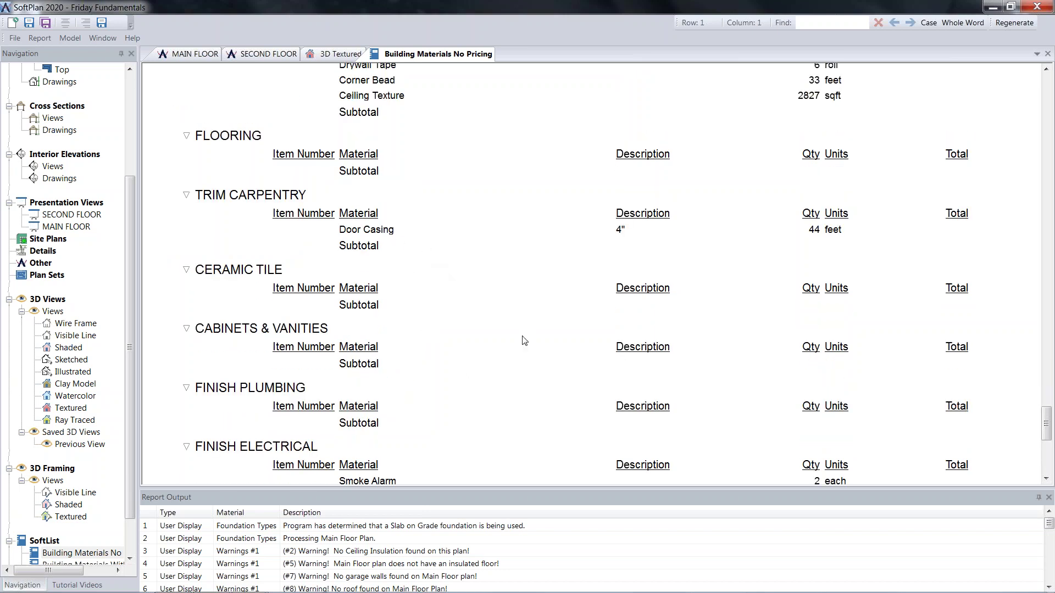
scroll(522, 338, "down", 6)
scroll(523, 340, "down", 3)
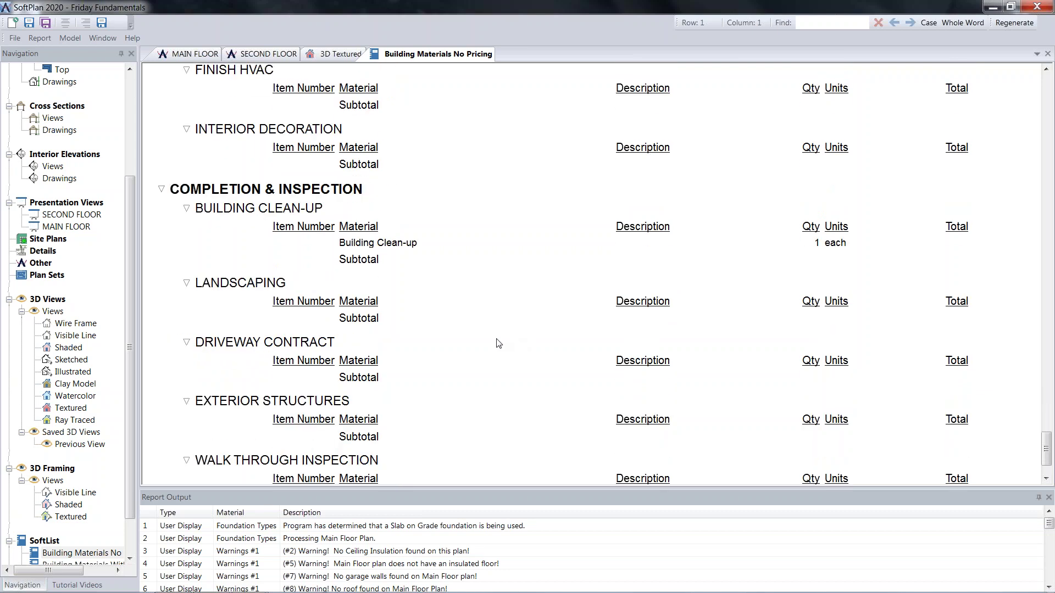
scroll(496, 342, "down", 2)
scroll(500, 345, "up", 20)
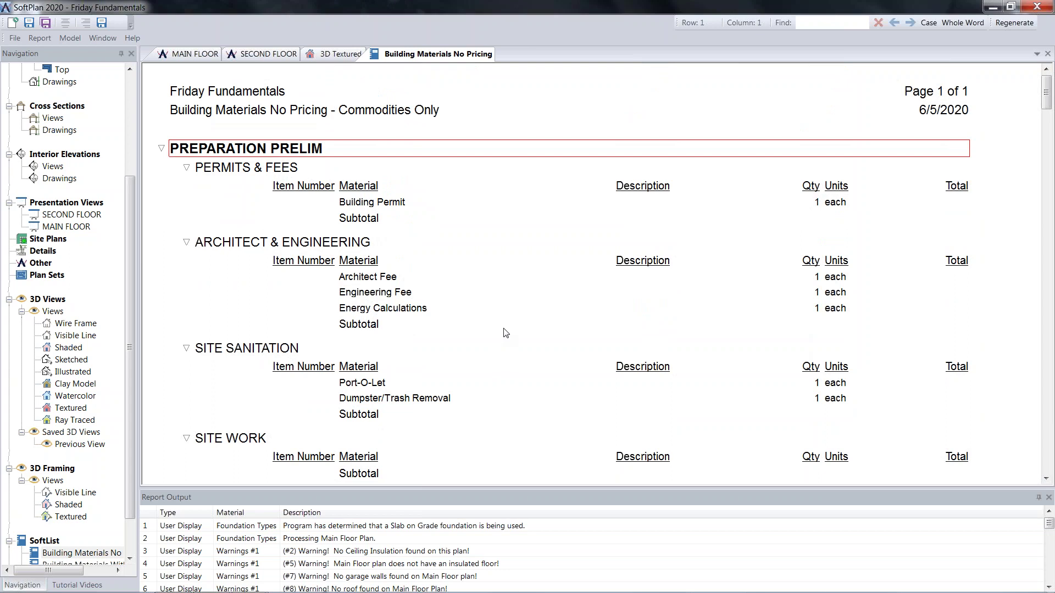
- Look at the MAIN FLOOR plan again and return to the Building Materials No Pricing report
left_click(215, 58)
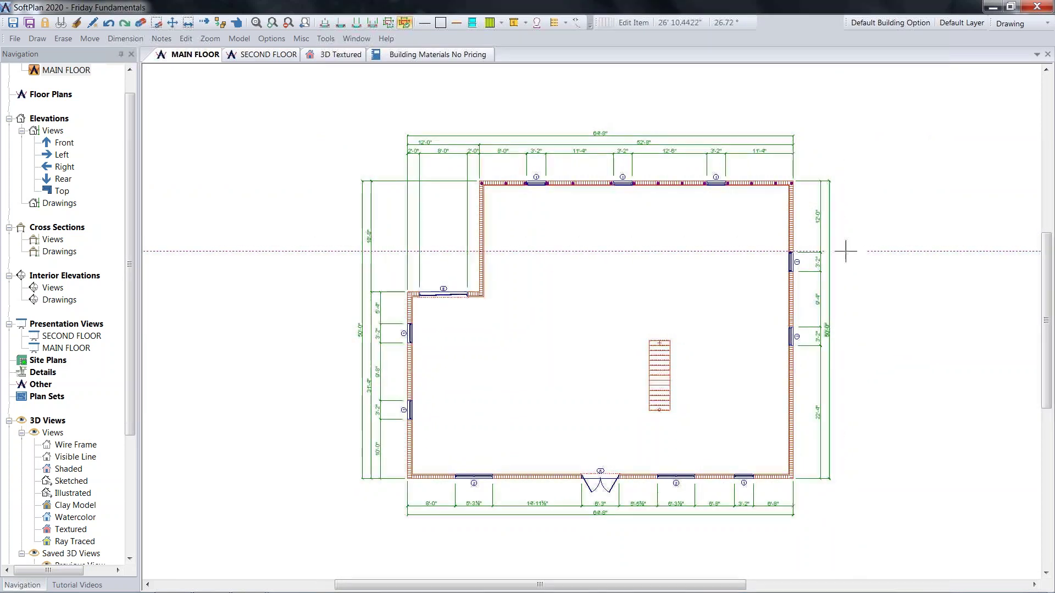
left_click(462, 57)
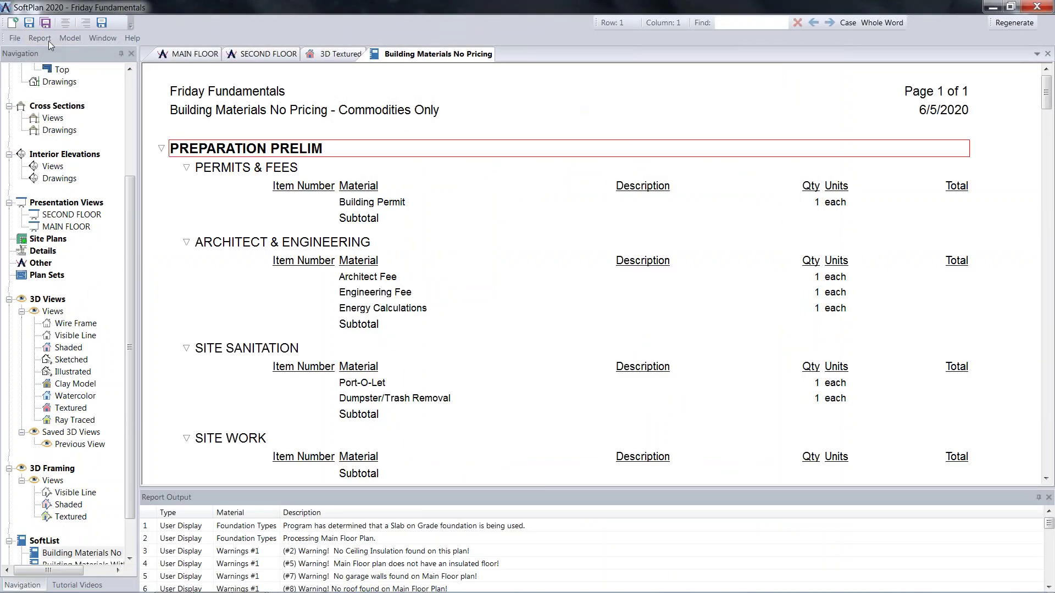
- Review the export formats for the Building Materials No Pricing report and start a Comma Delimited Format export, leaving without saving a file
left_click(15, 39)
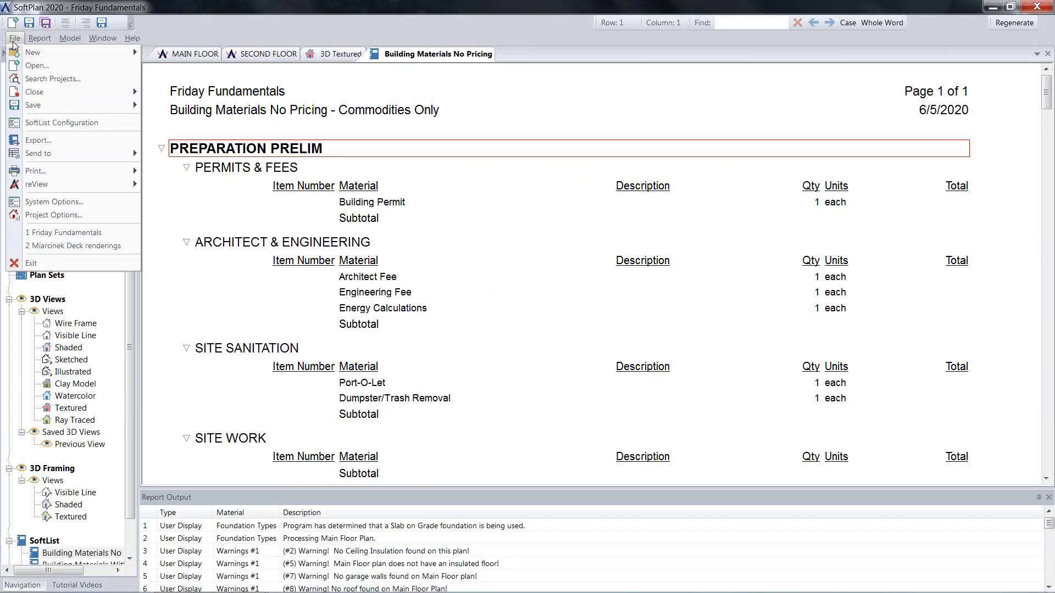
mouse_move(75, 97)
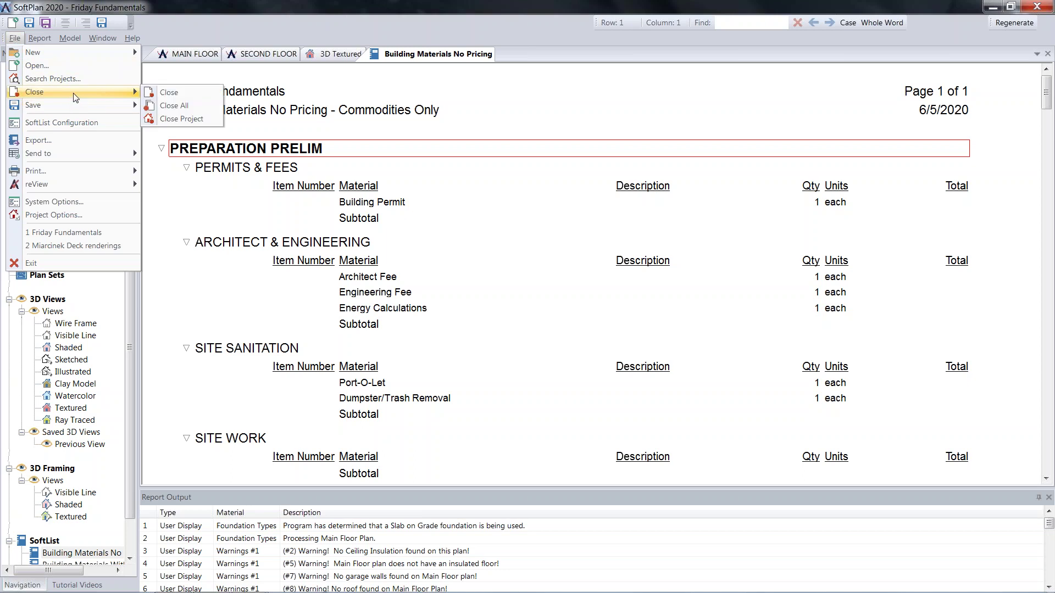
left_click(92, 139)
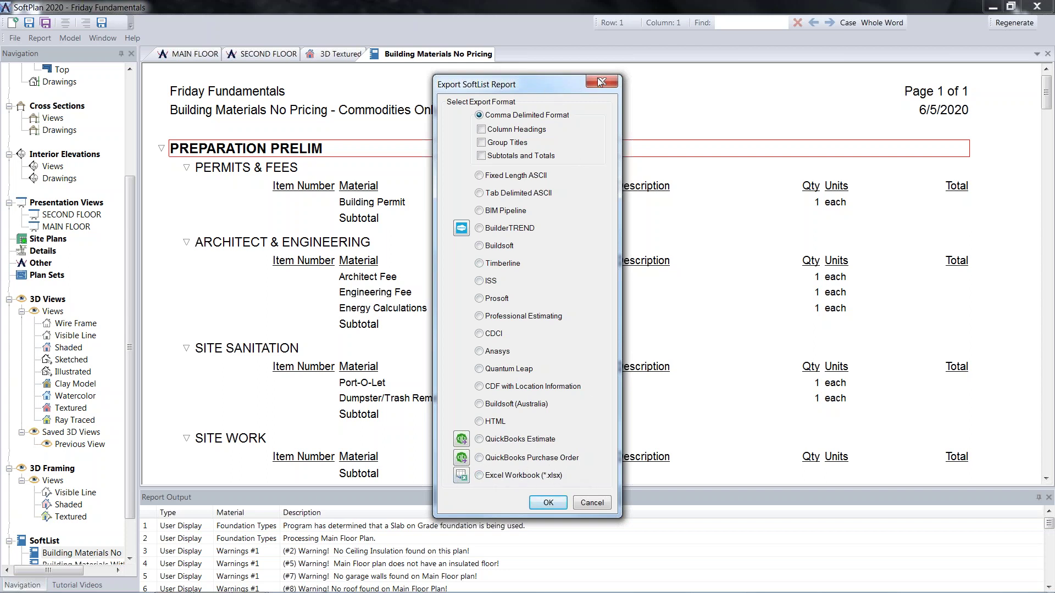
left_click(549, 504)
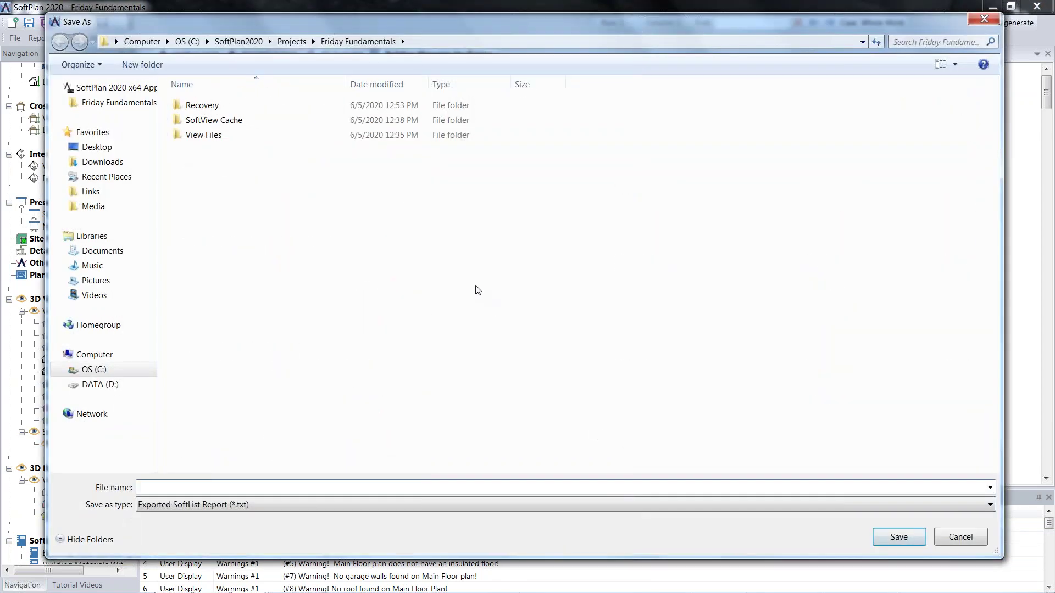
left_click(985, 20)
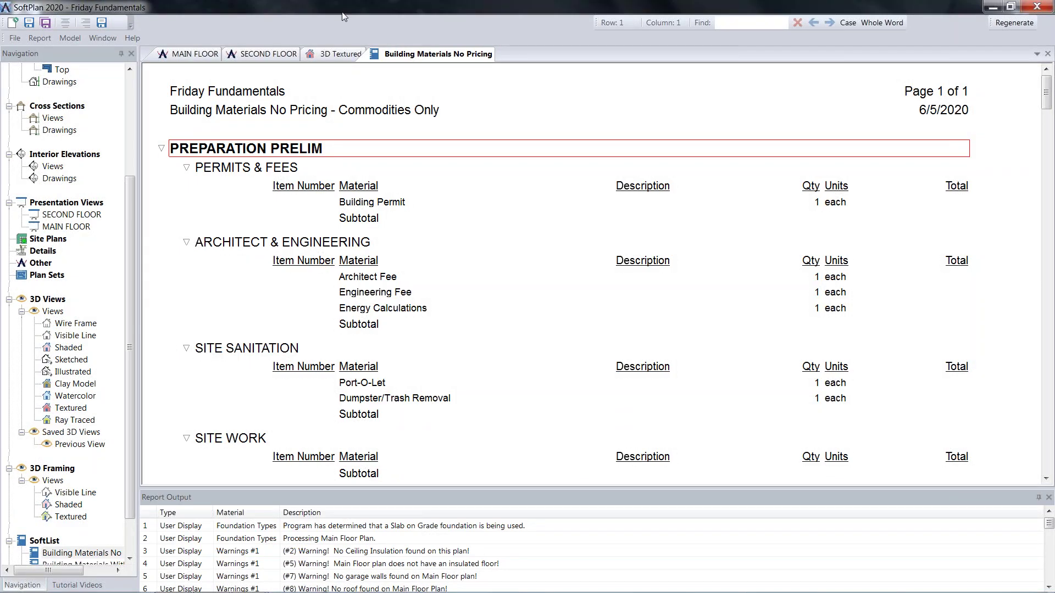
- Return to the MAIN FLOOR plan and look at it up close
left_click(207, 53)
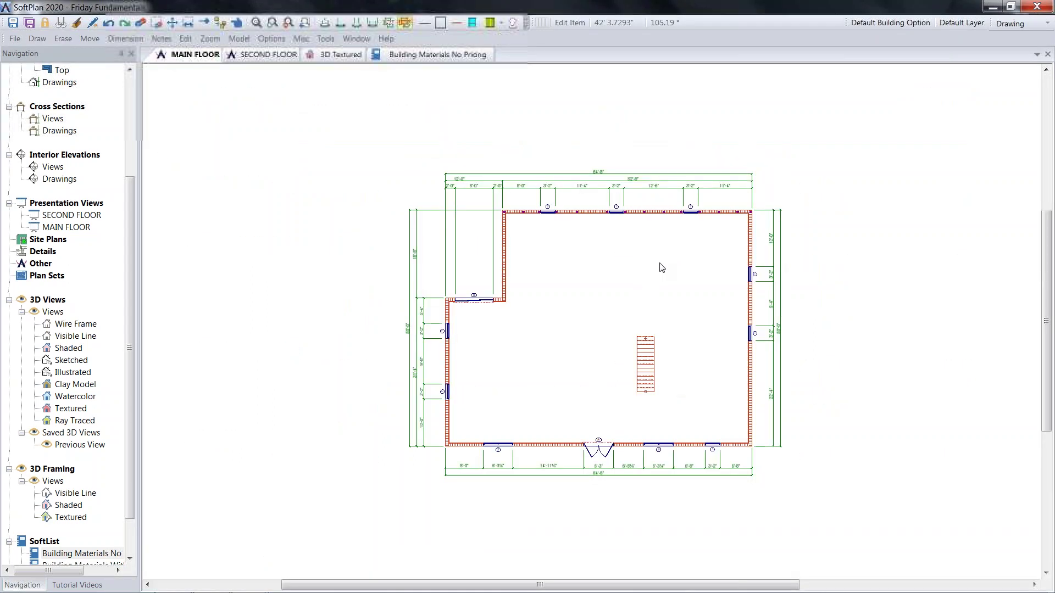
scroll(922, 252, "up", 2)
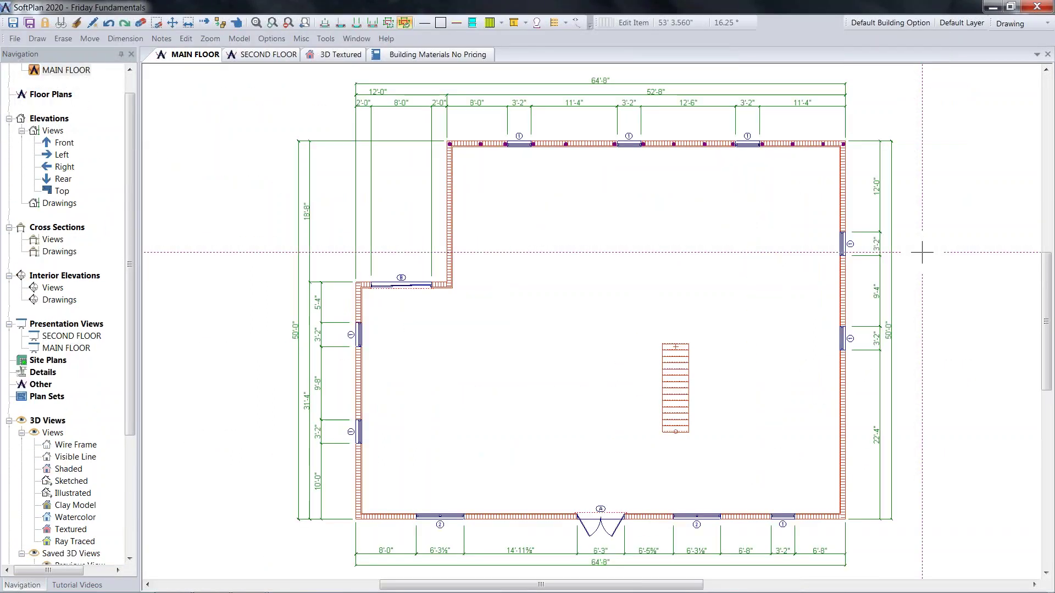